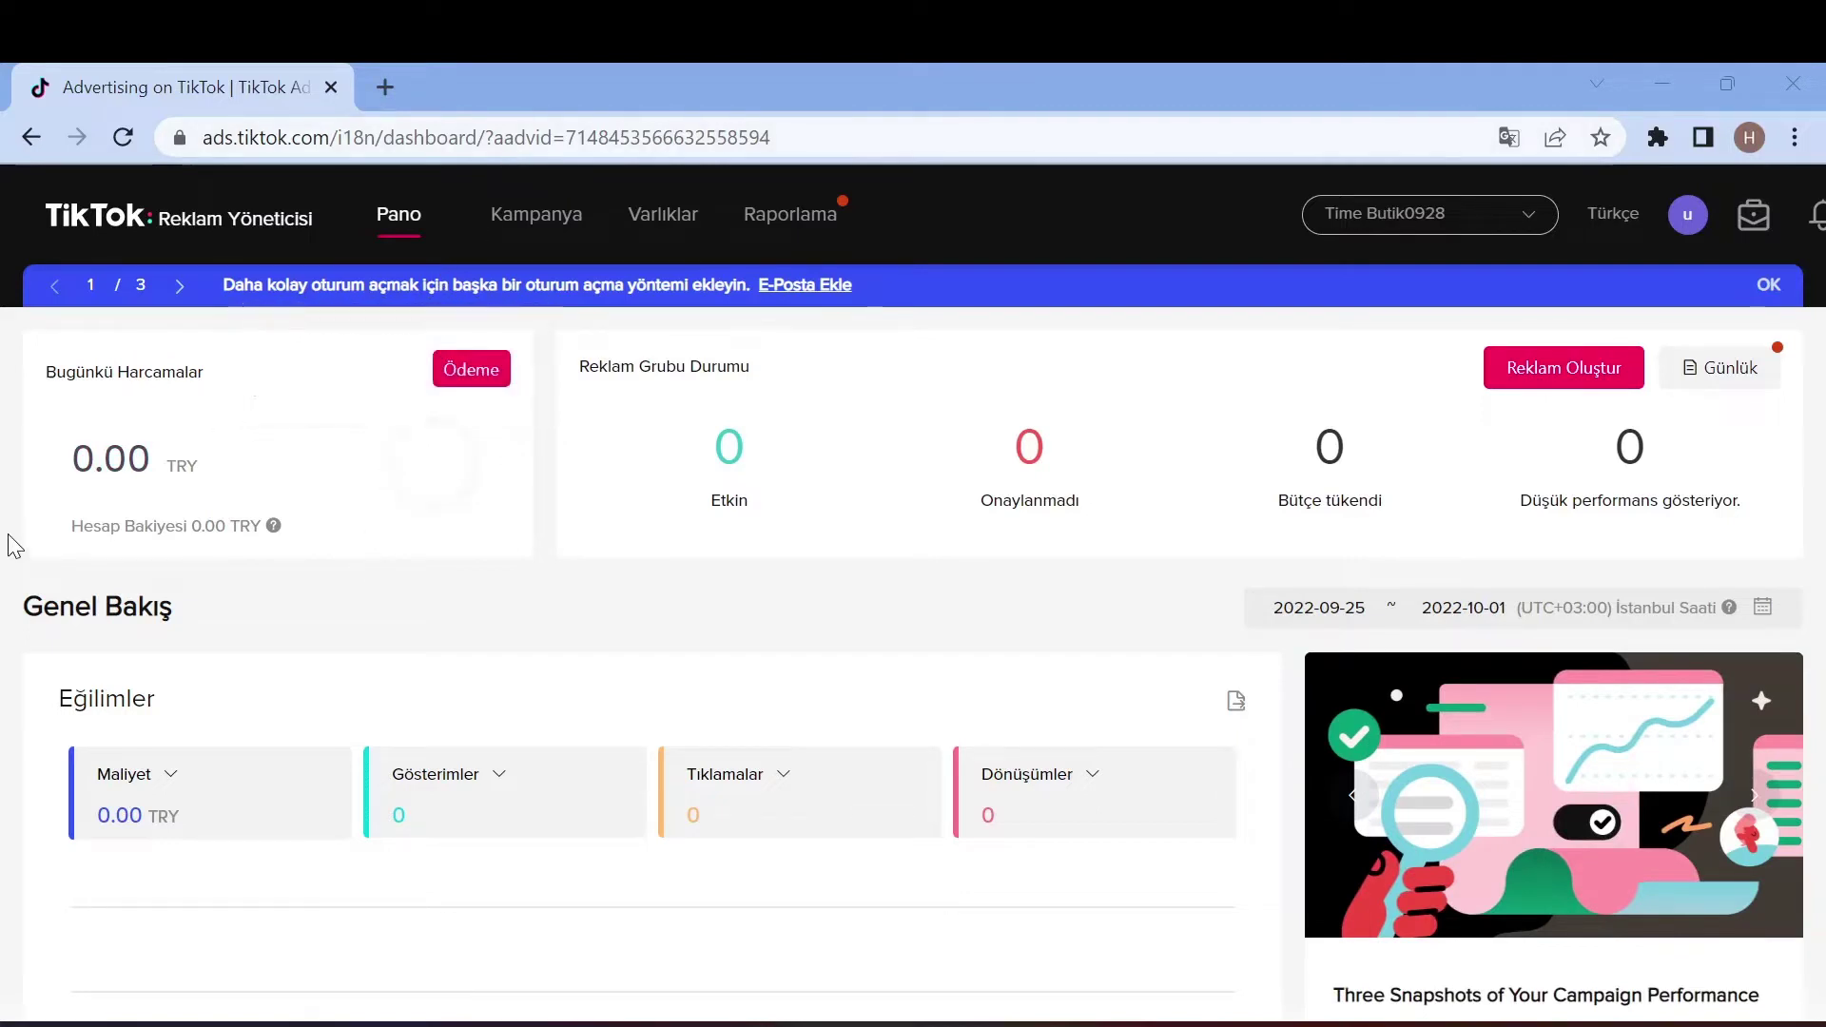
Open the ad account's payment summary to check the manual payment balance and payment methods
left_click(472, 370)
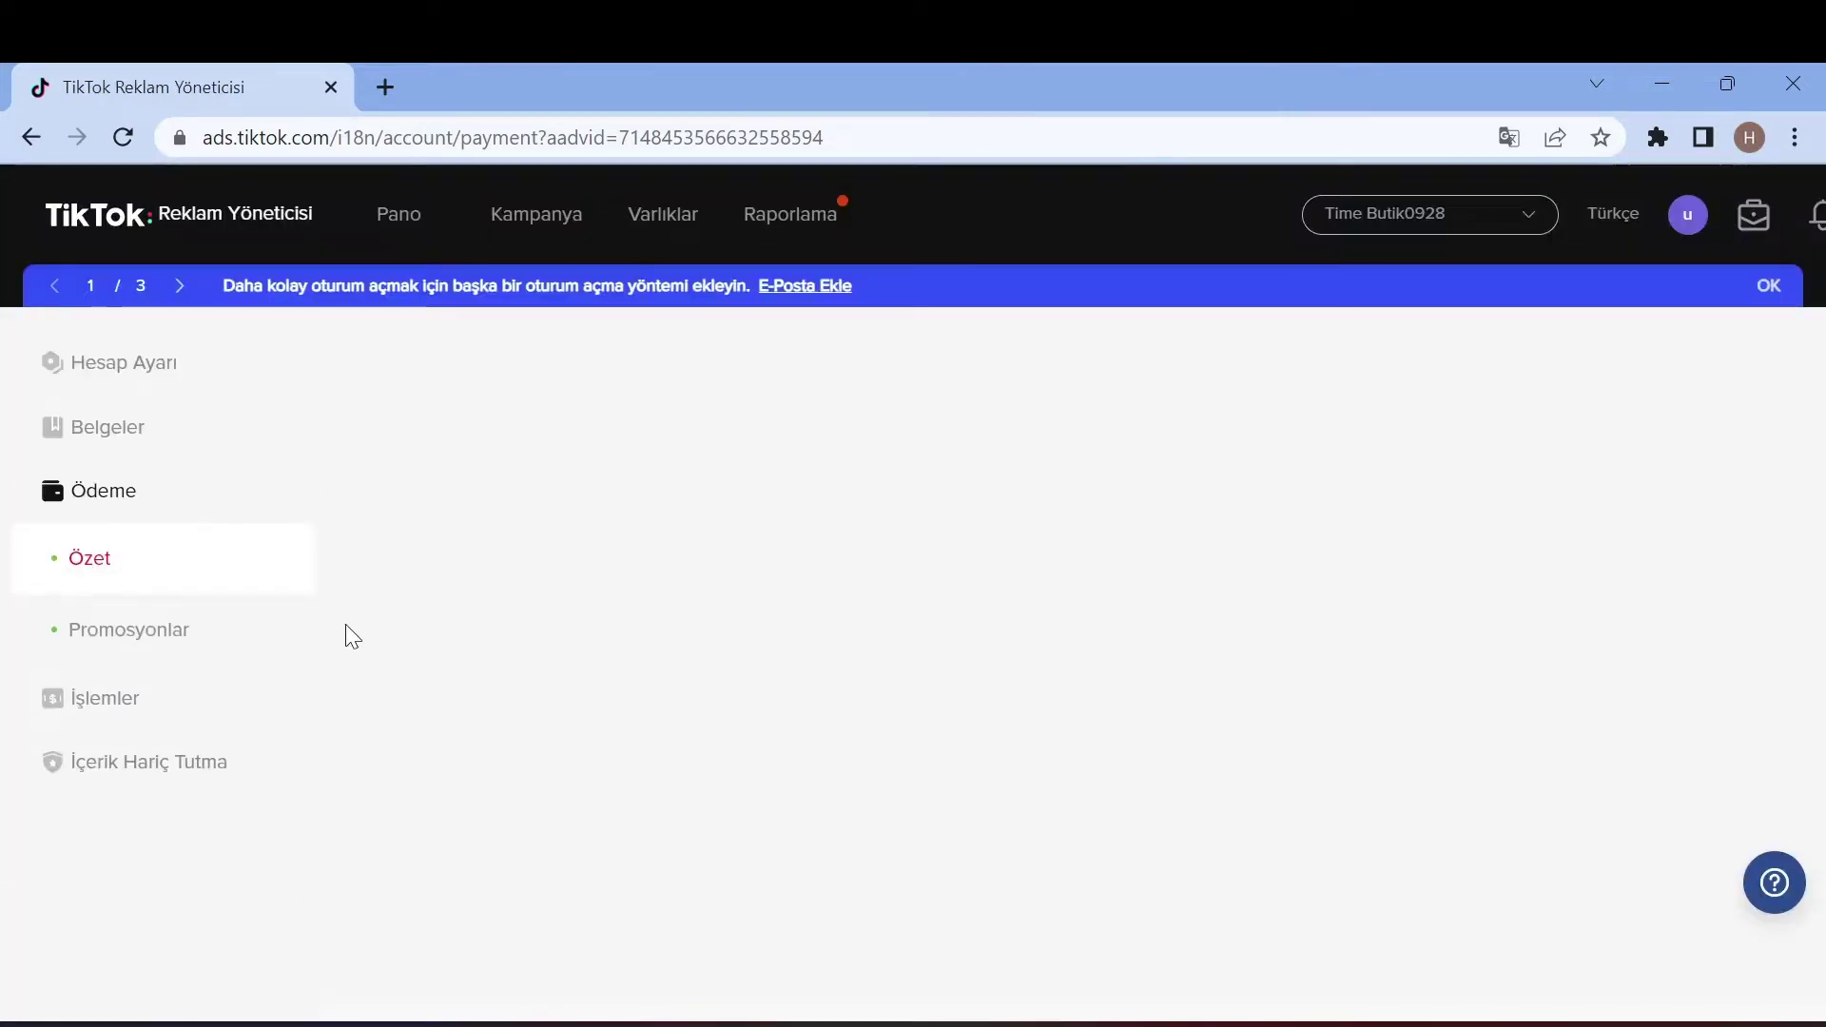
left_click(118, 585)
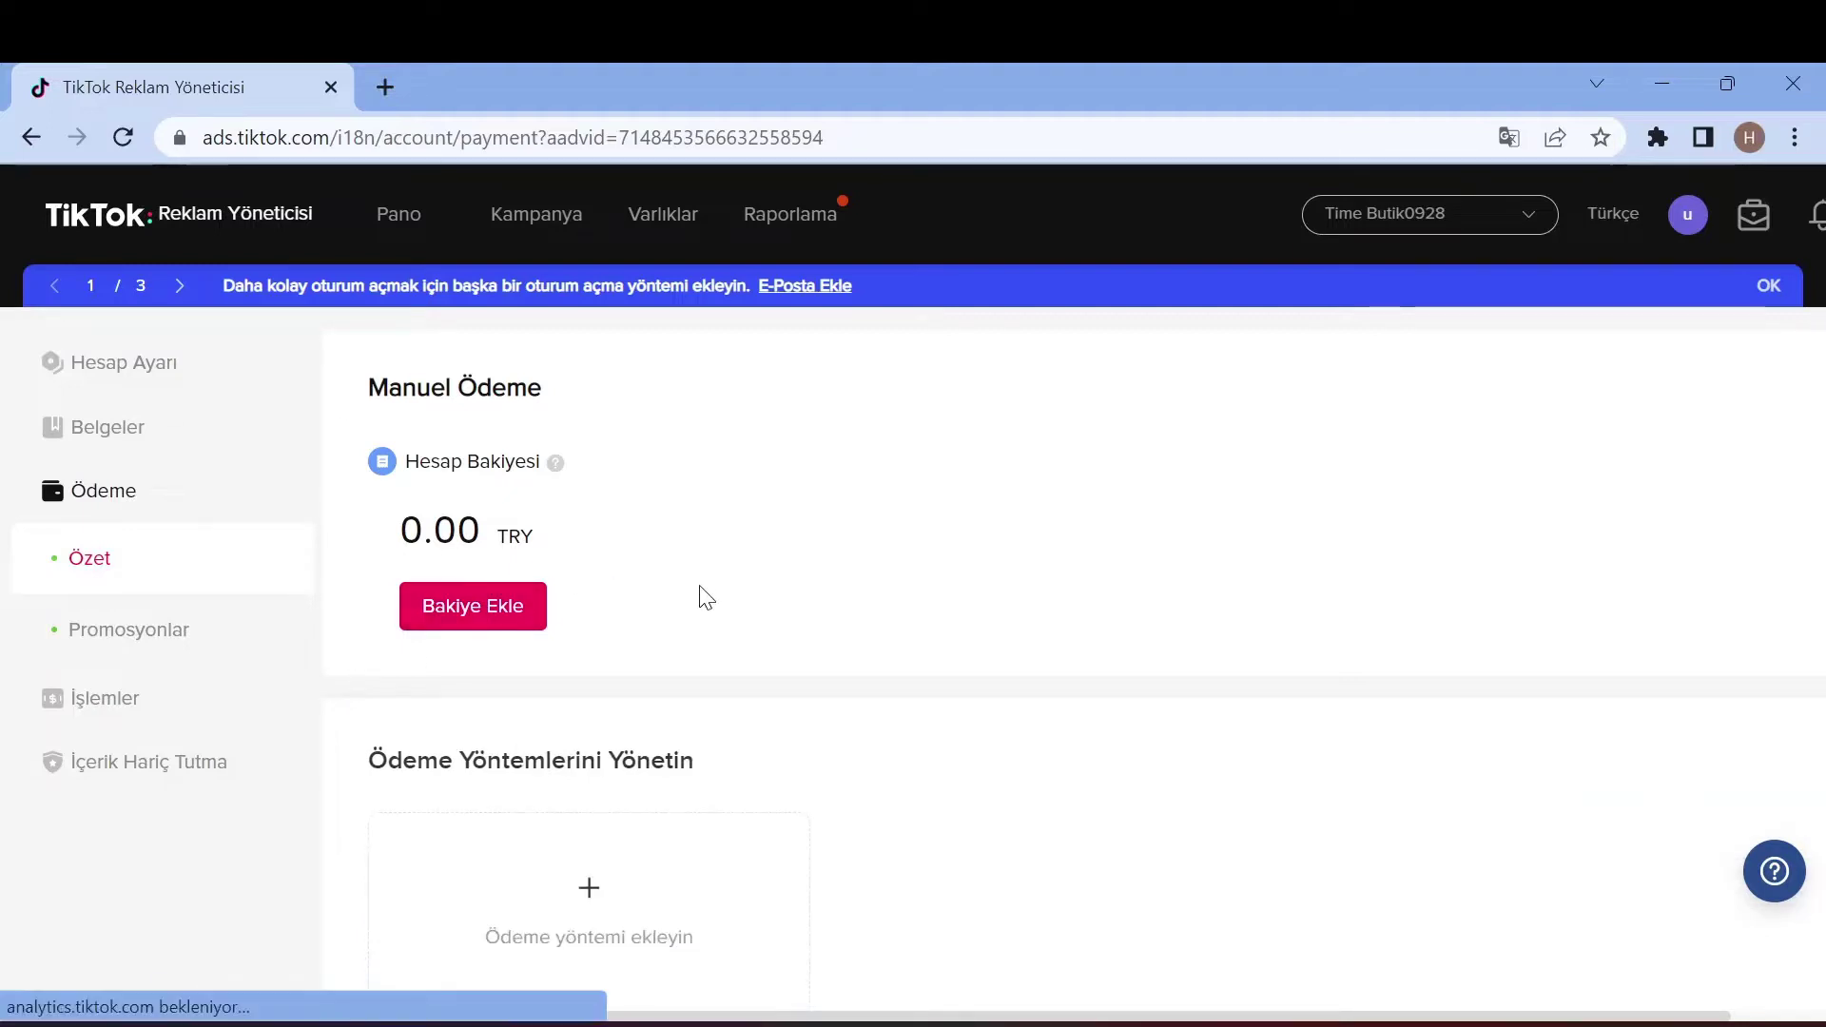
Start creating a new ad from scratch instead of continuing the last draft
left_click(533, 196)
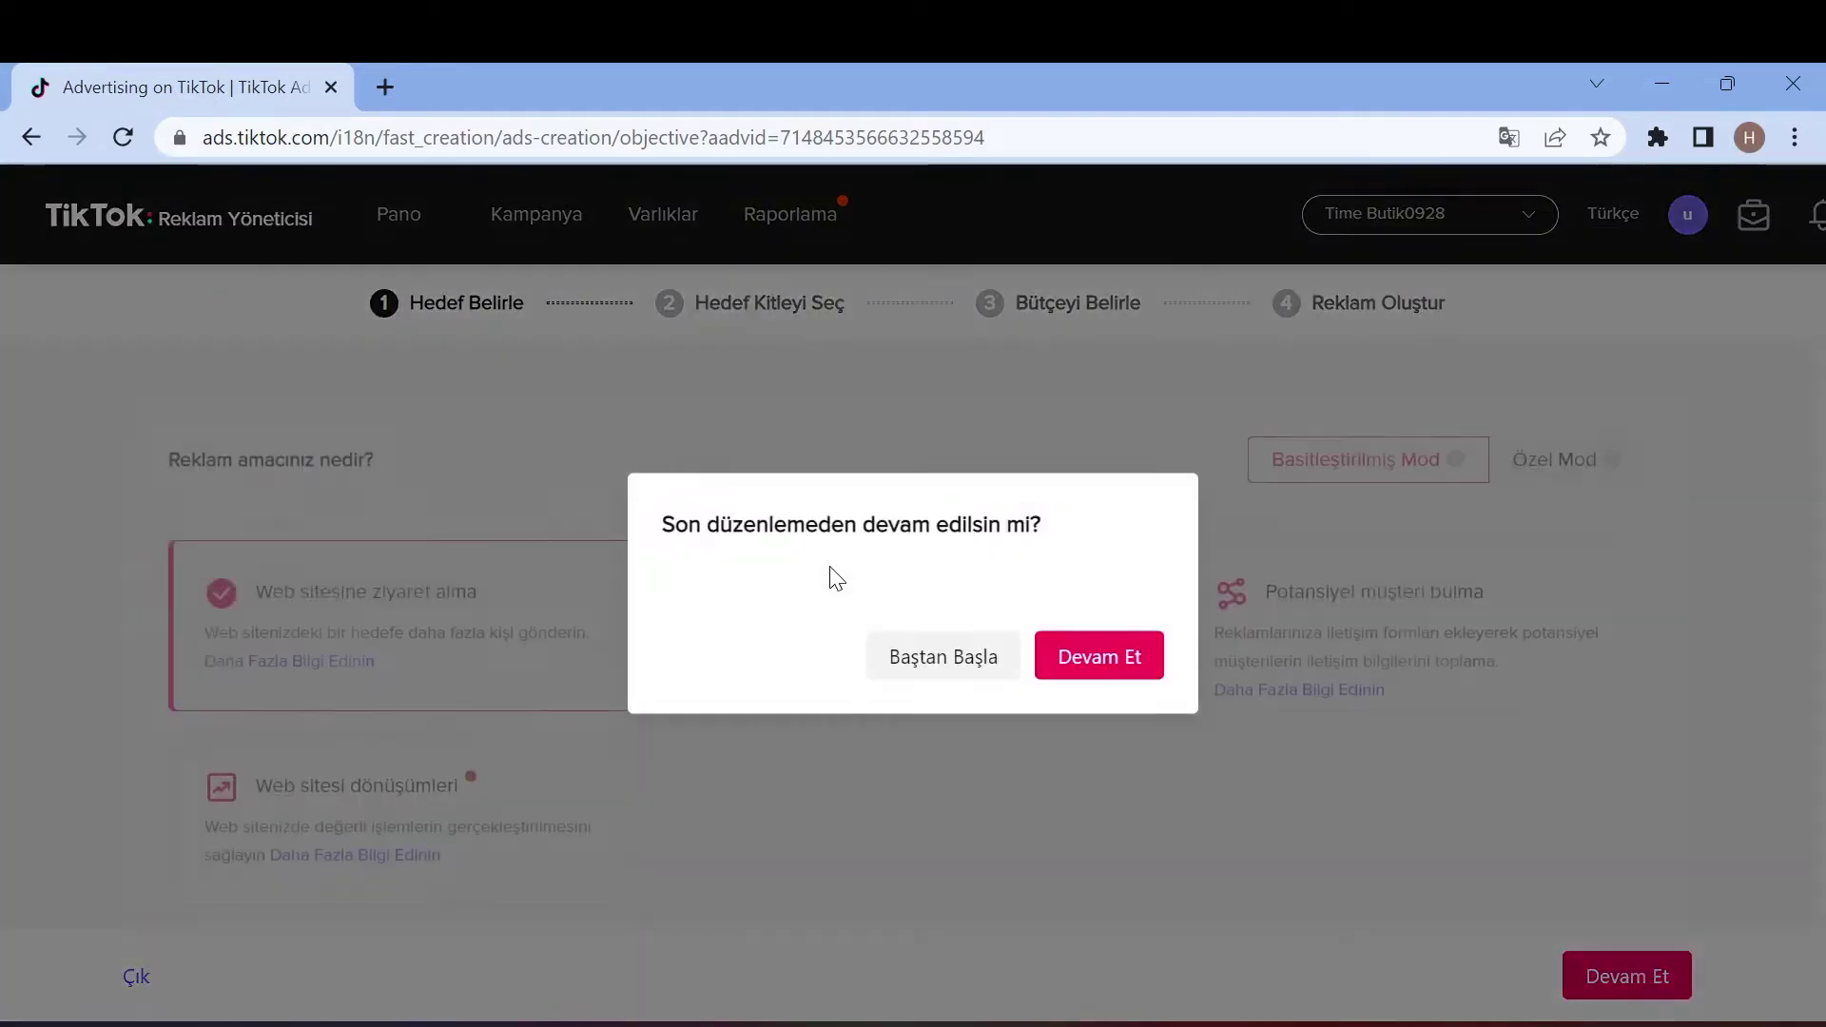
left_click(908, 652)
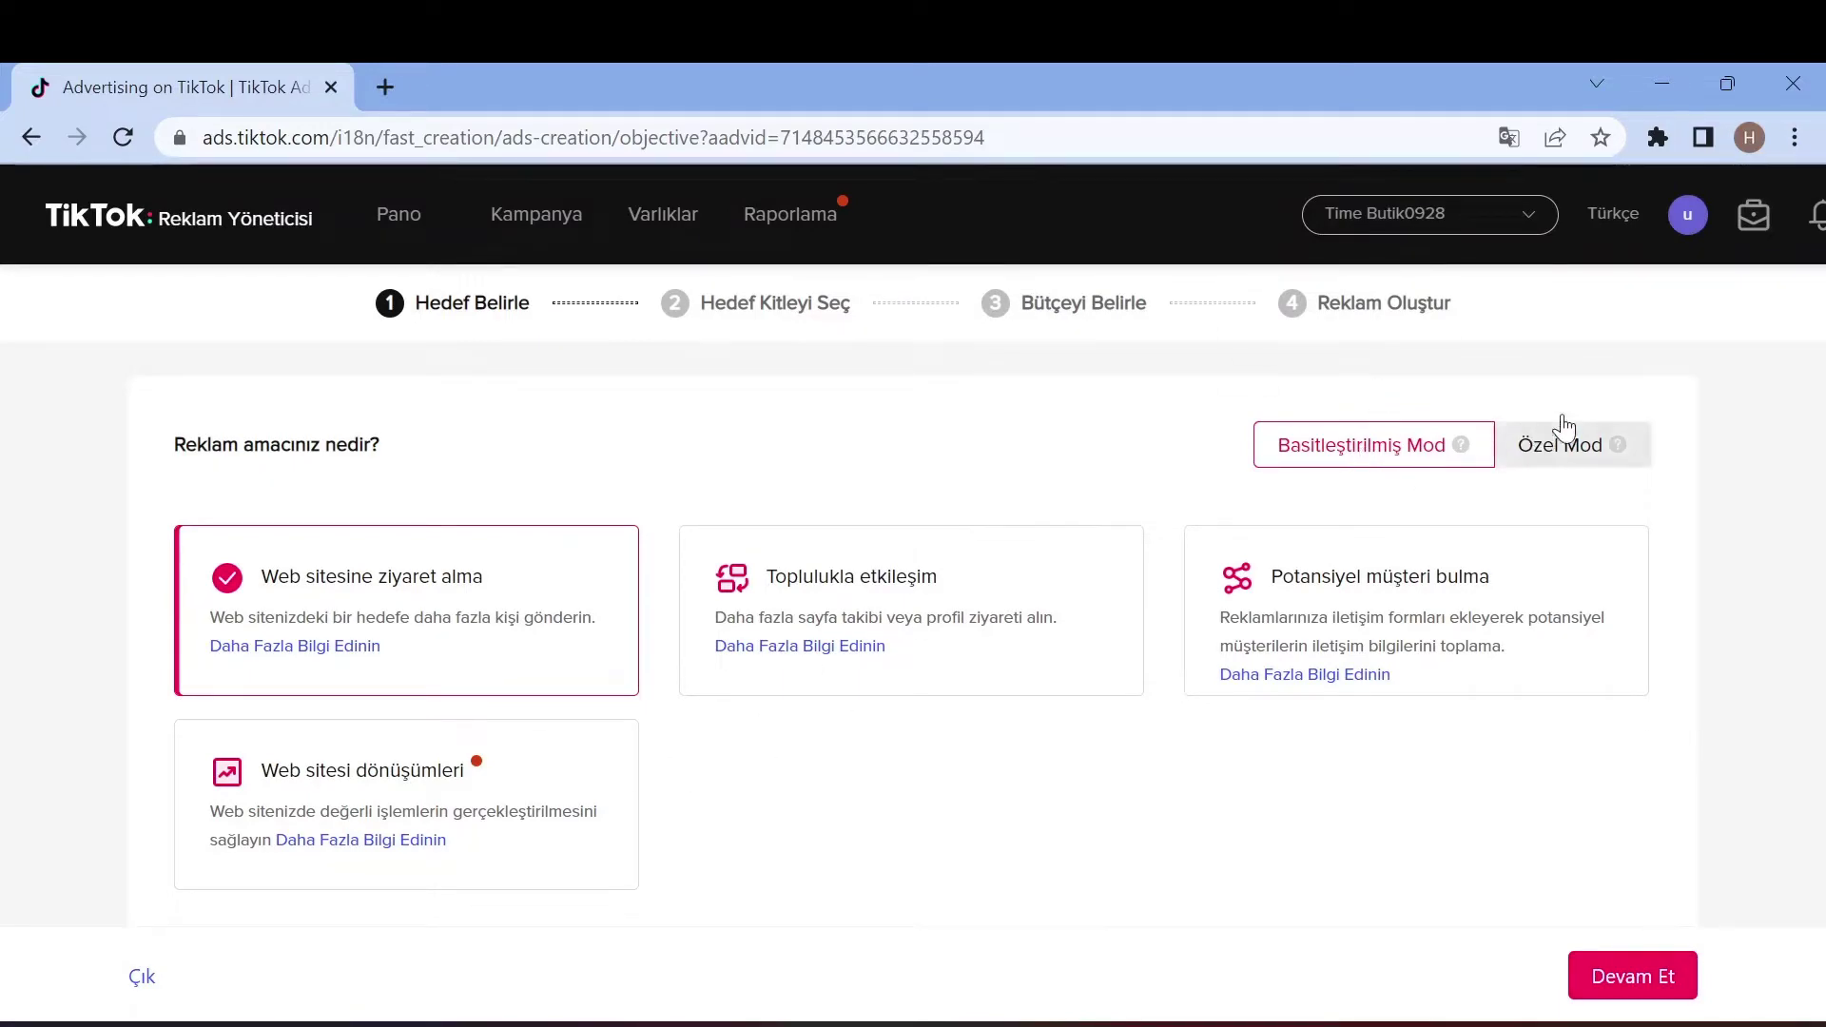
Switch to Özel Mod to review its advertising objectives, and return to Basitleştirilmiş Mod, discarding the changes
left_click(1544, 465)
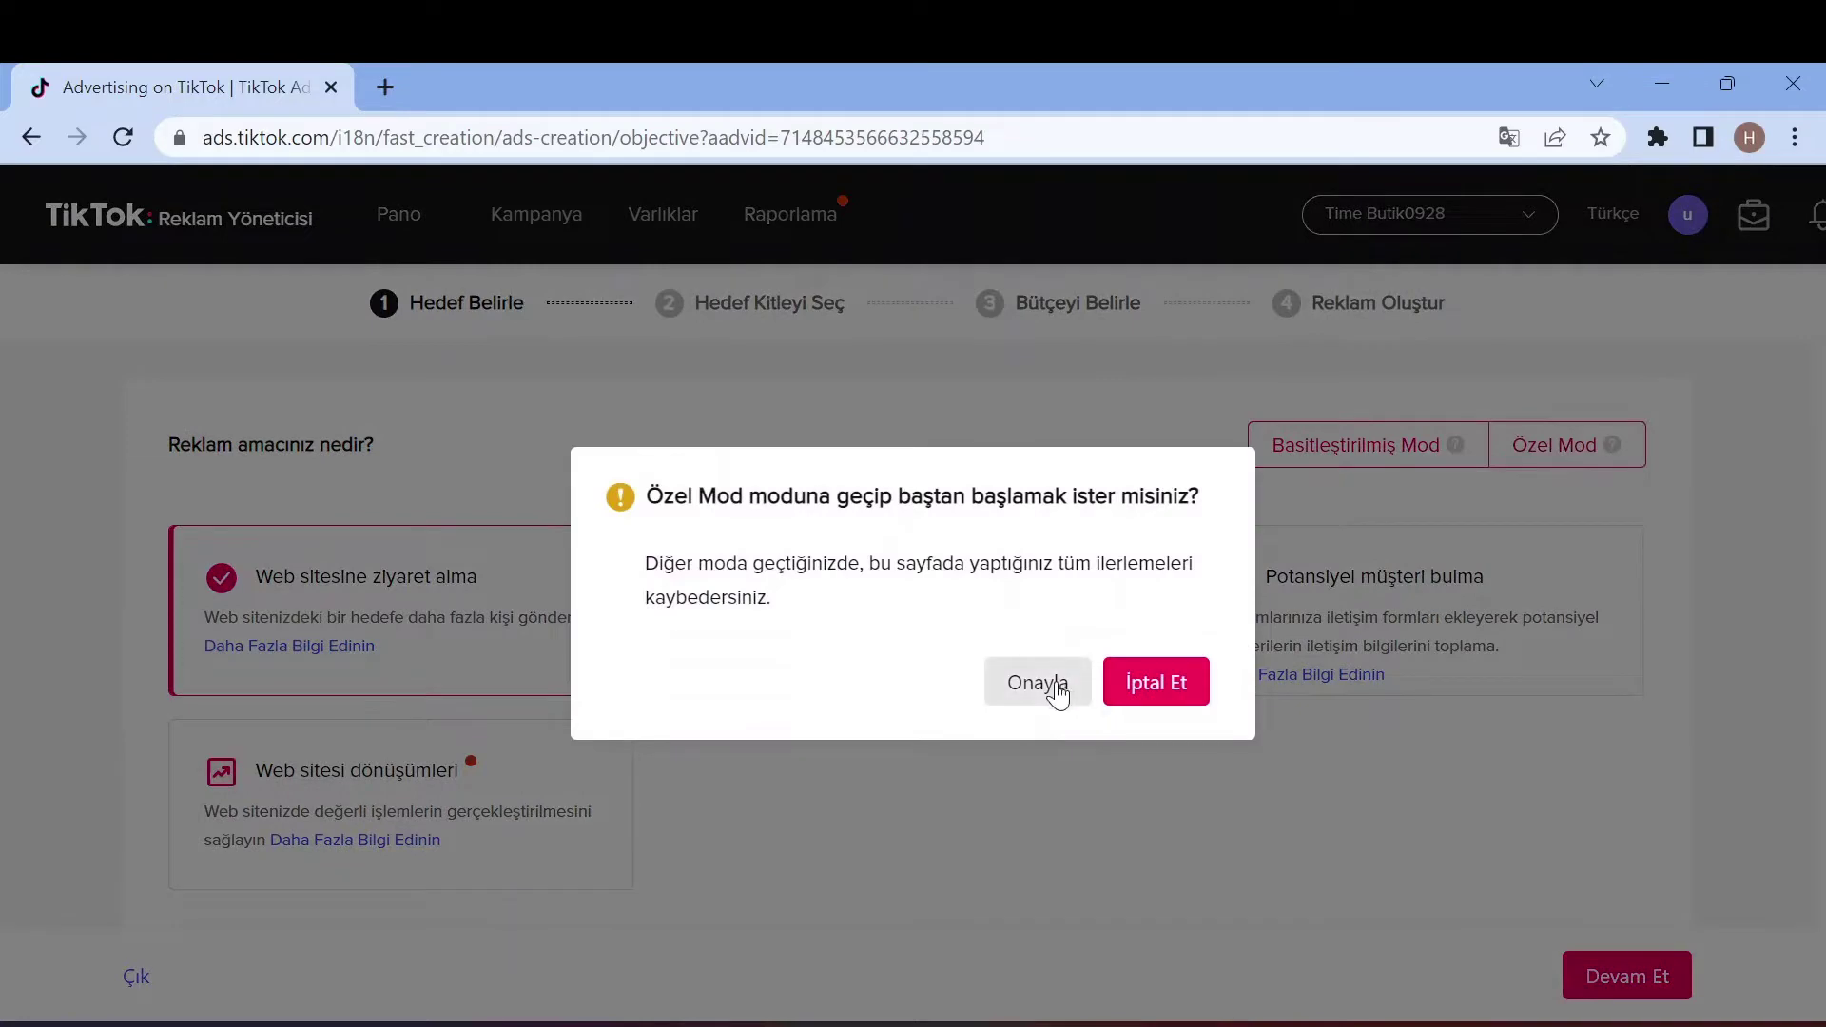
left_click(1052, 686)
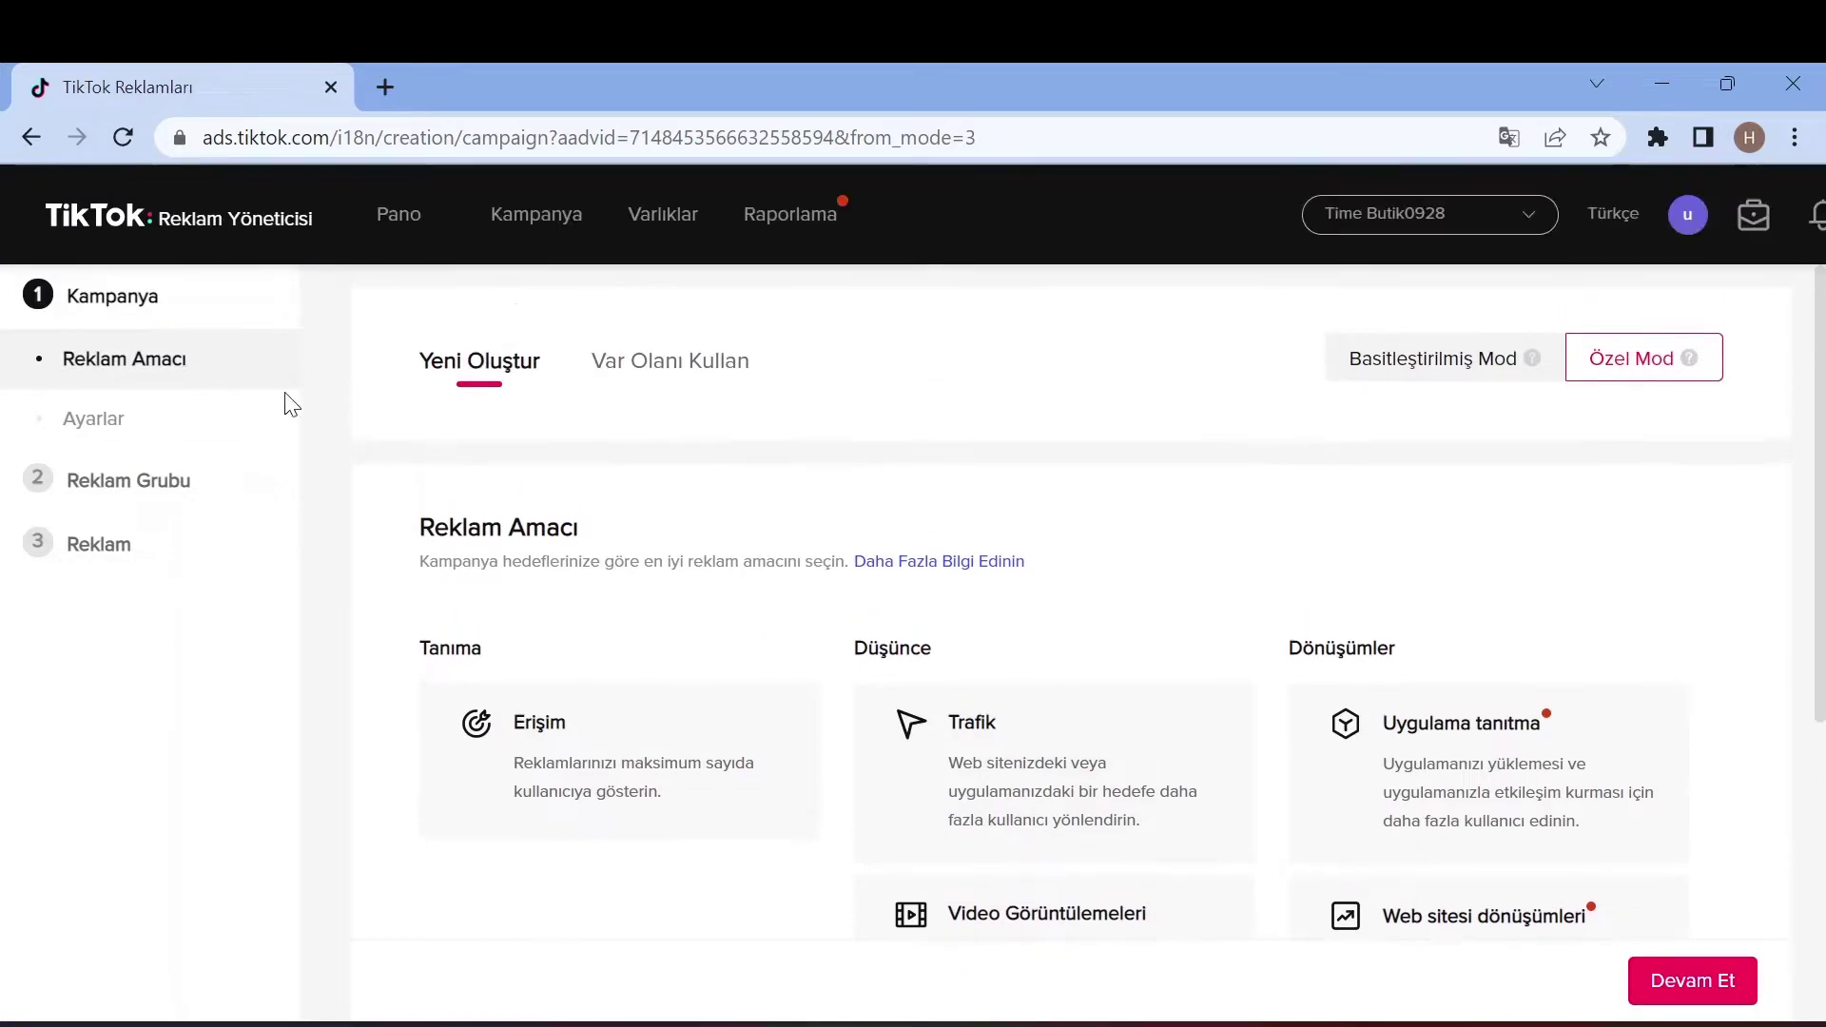
scroll(1779, 723, "down", 3)
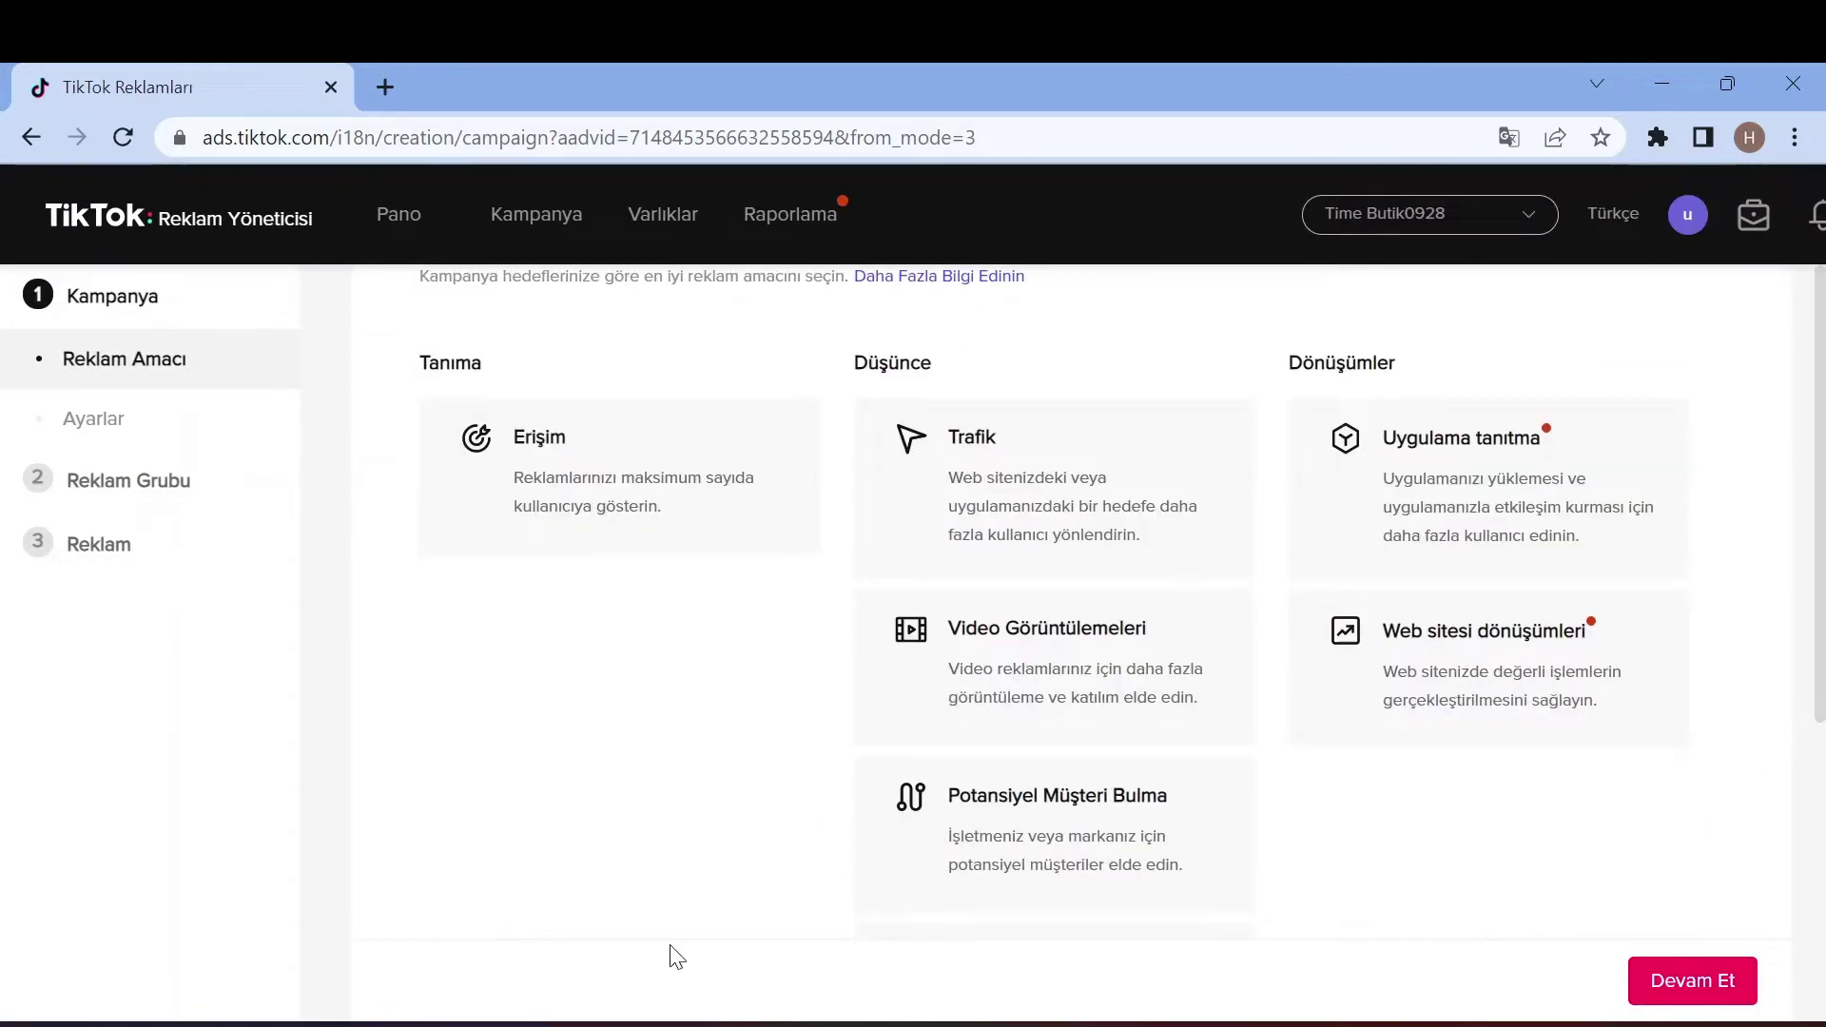
scroll(694, 685, "down", 2)
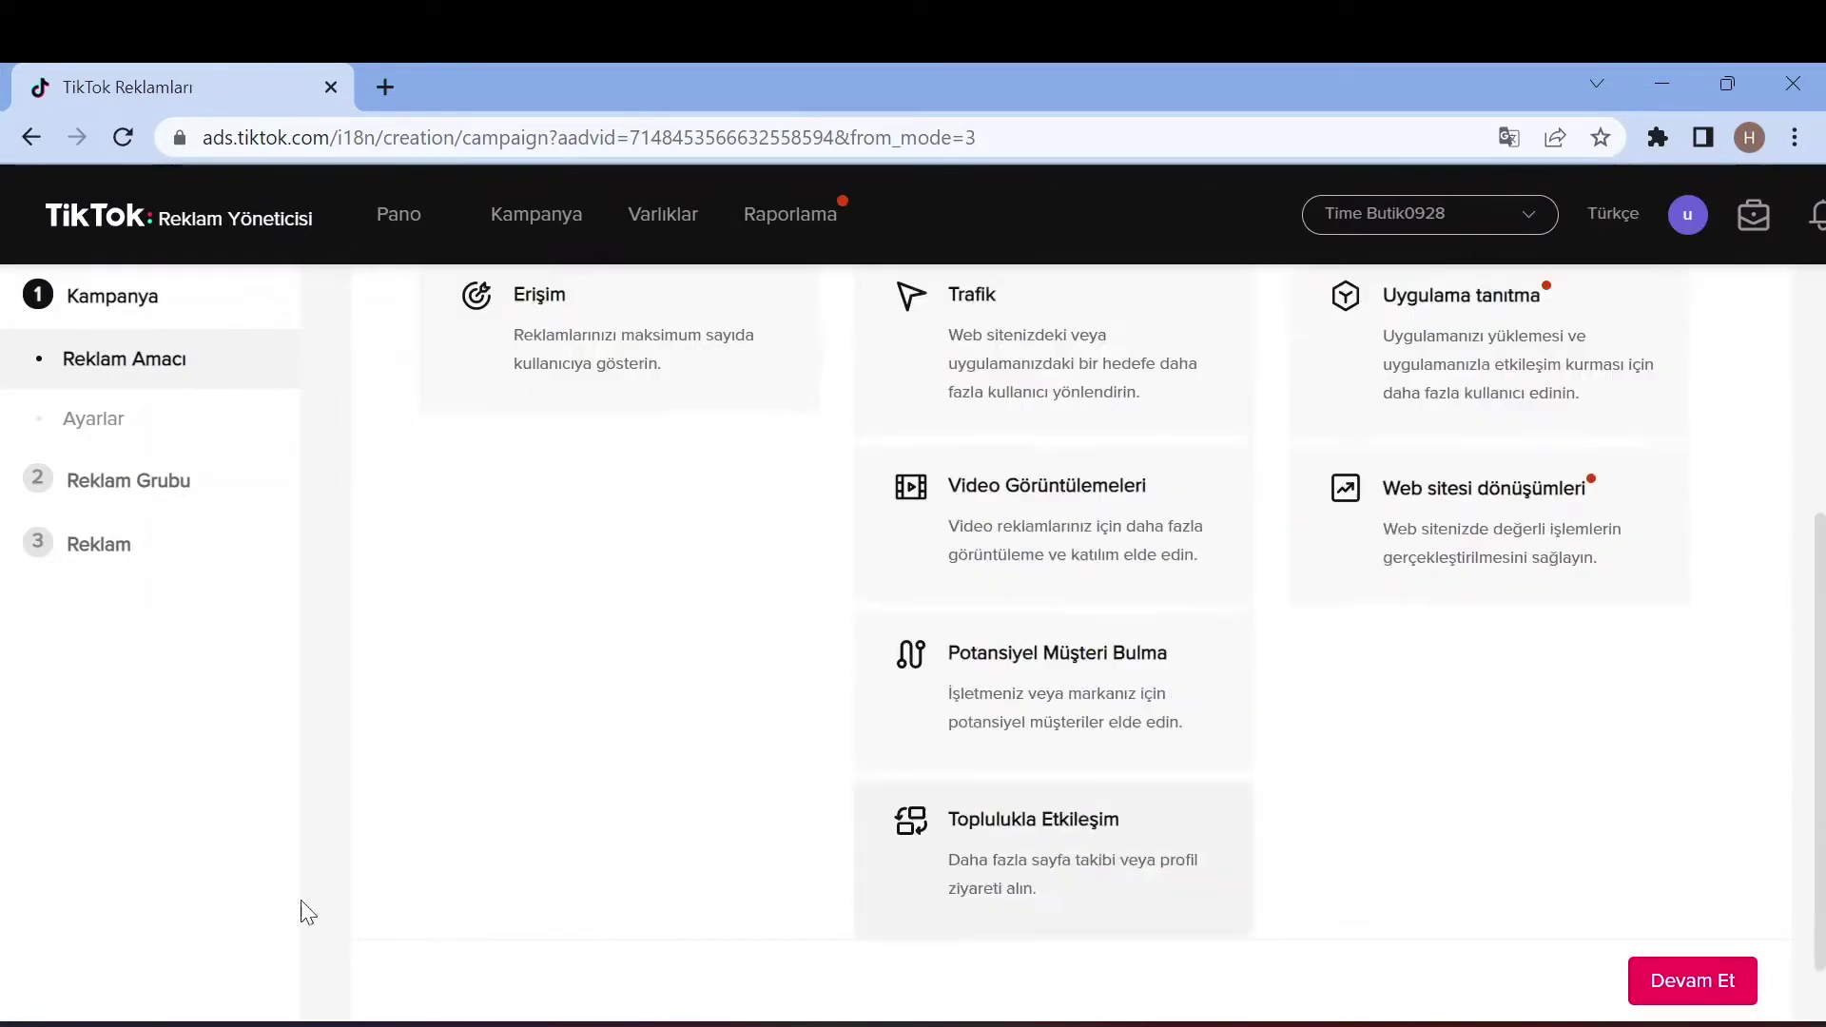
scroll(1040, 842, "up", 5)
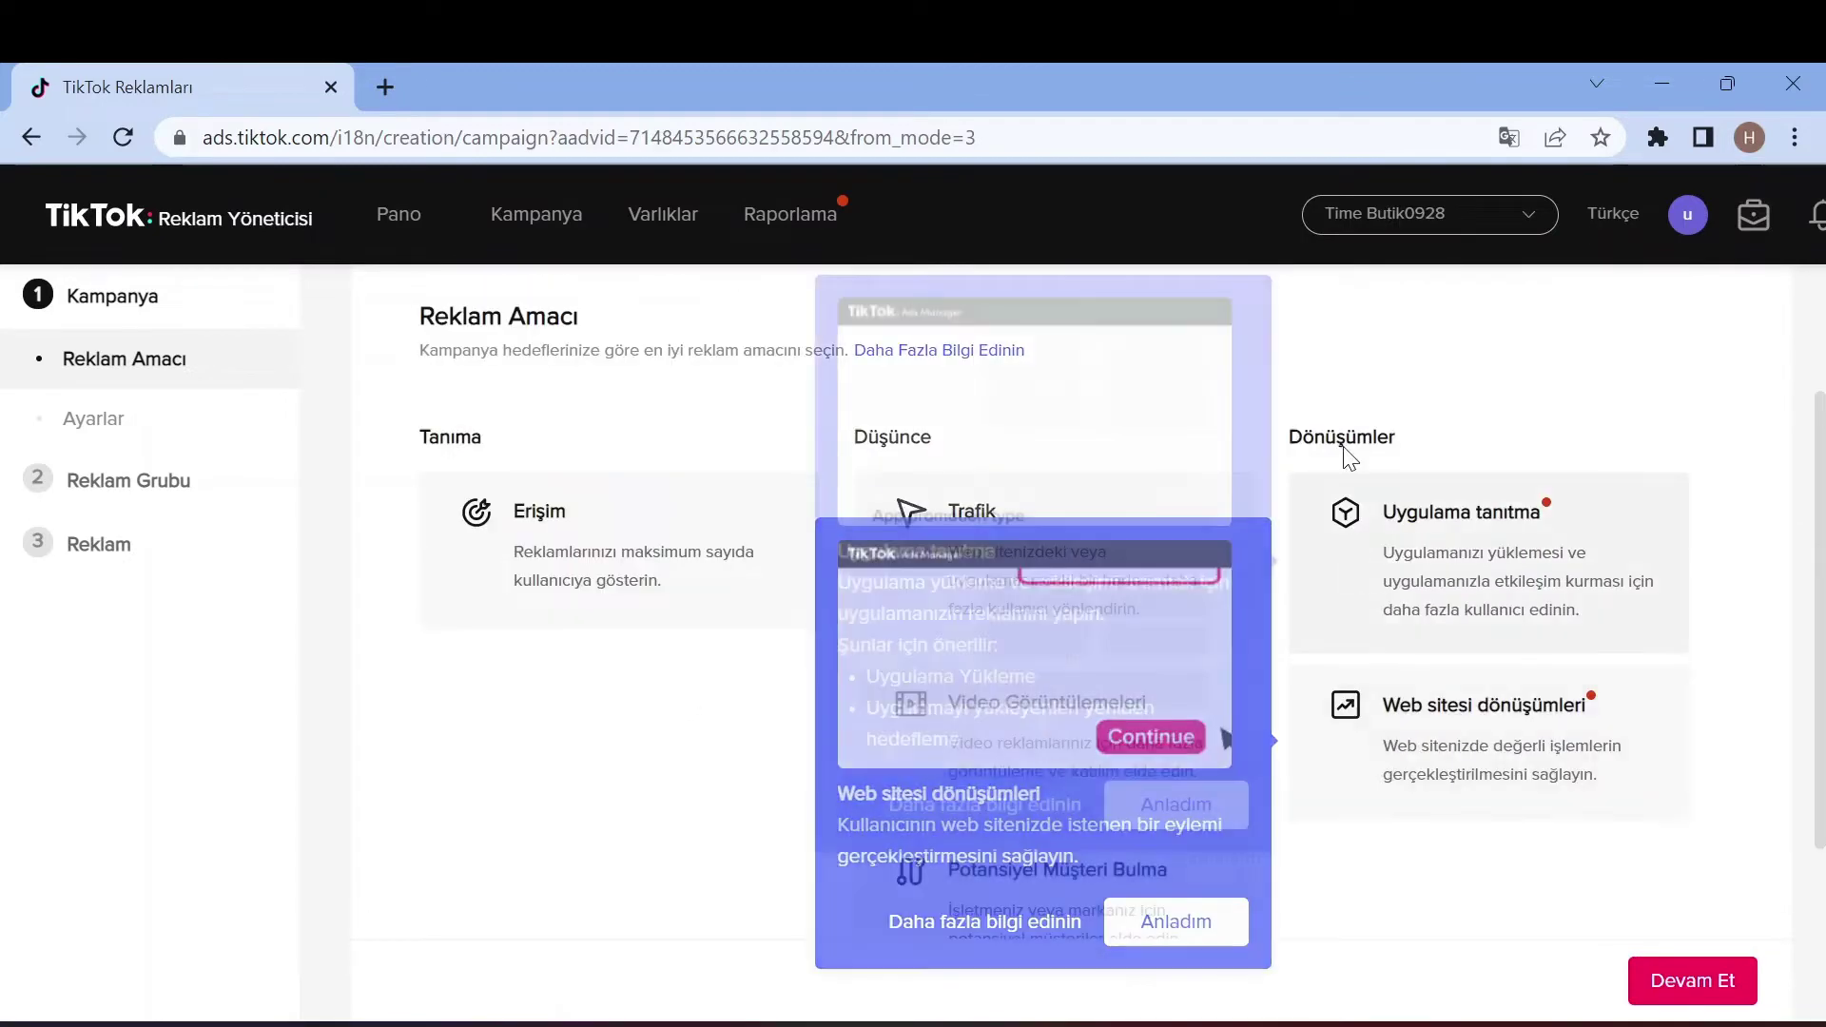
left_click(1417, 357)
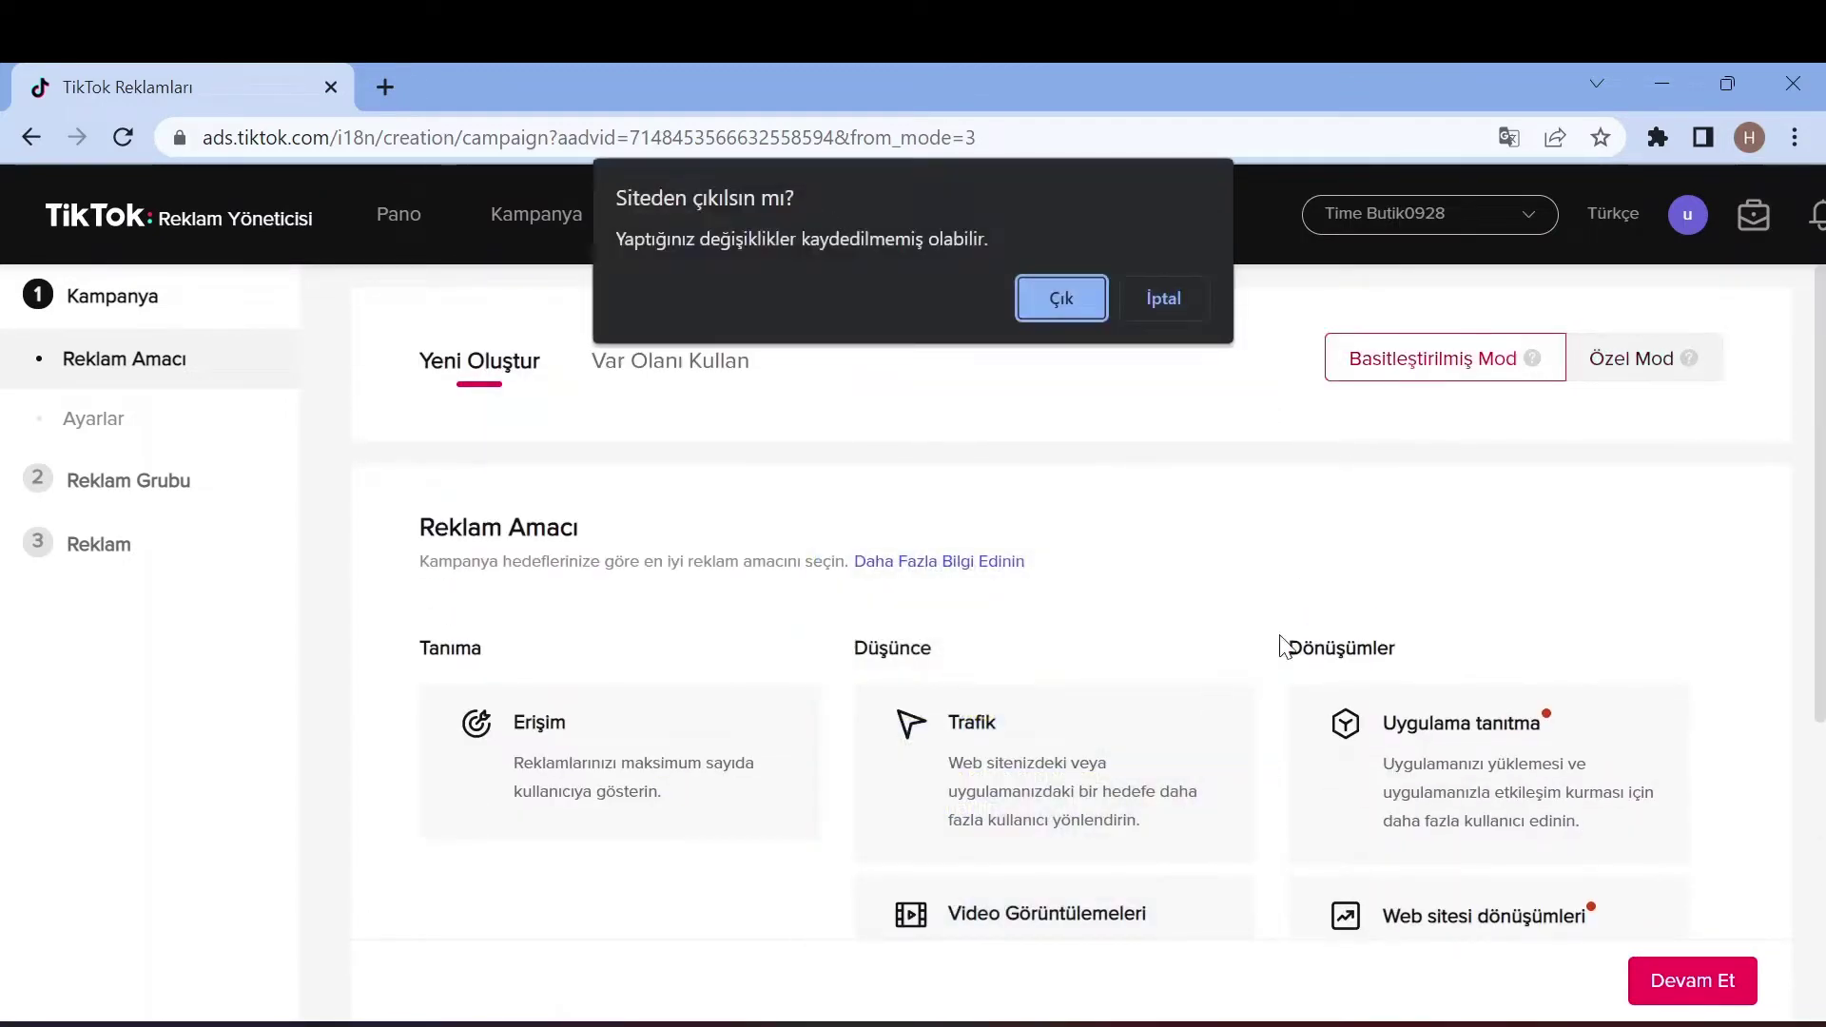
left_click(1086, 296)
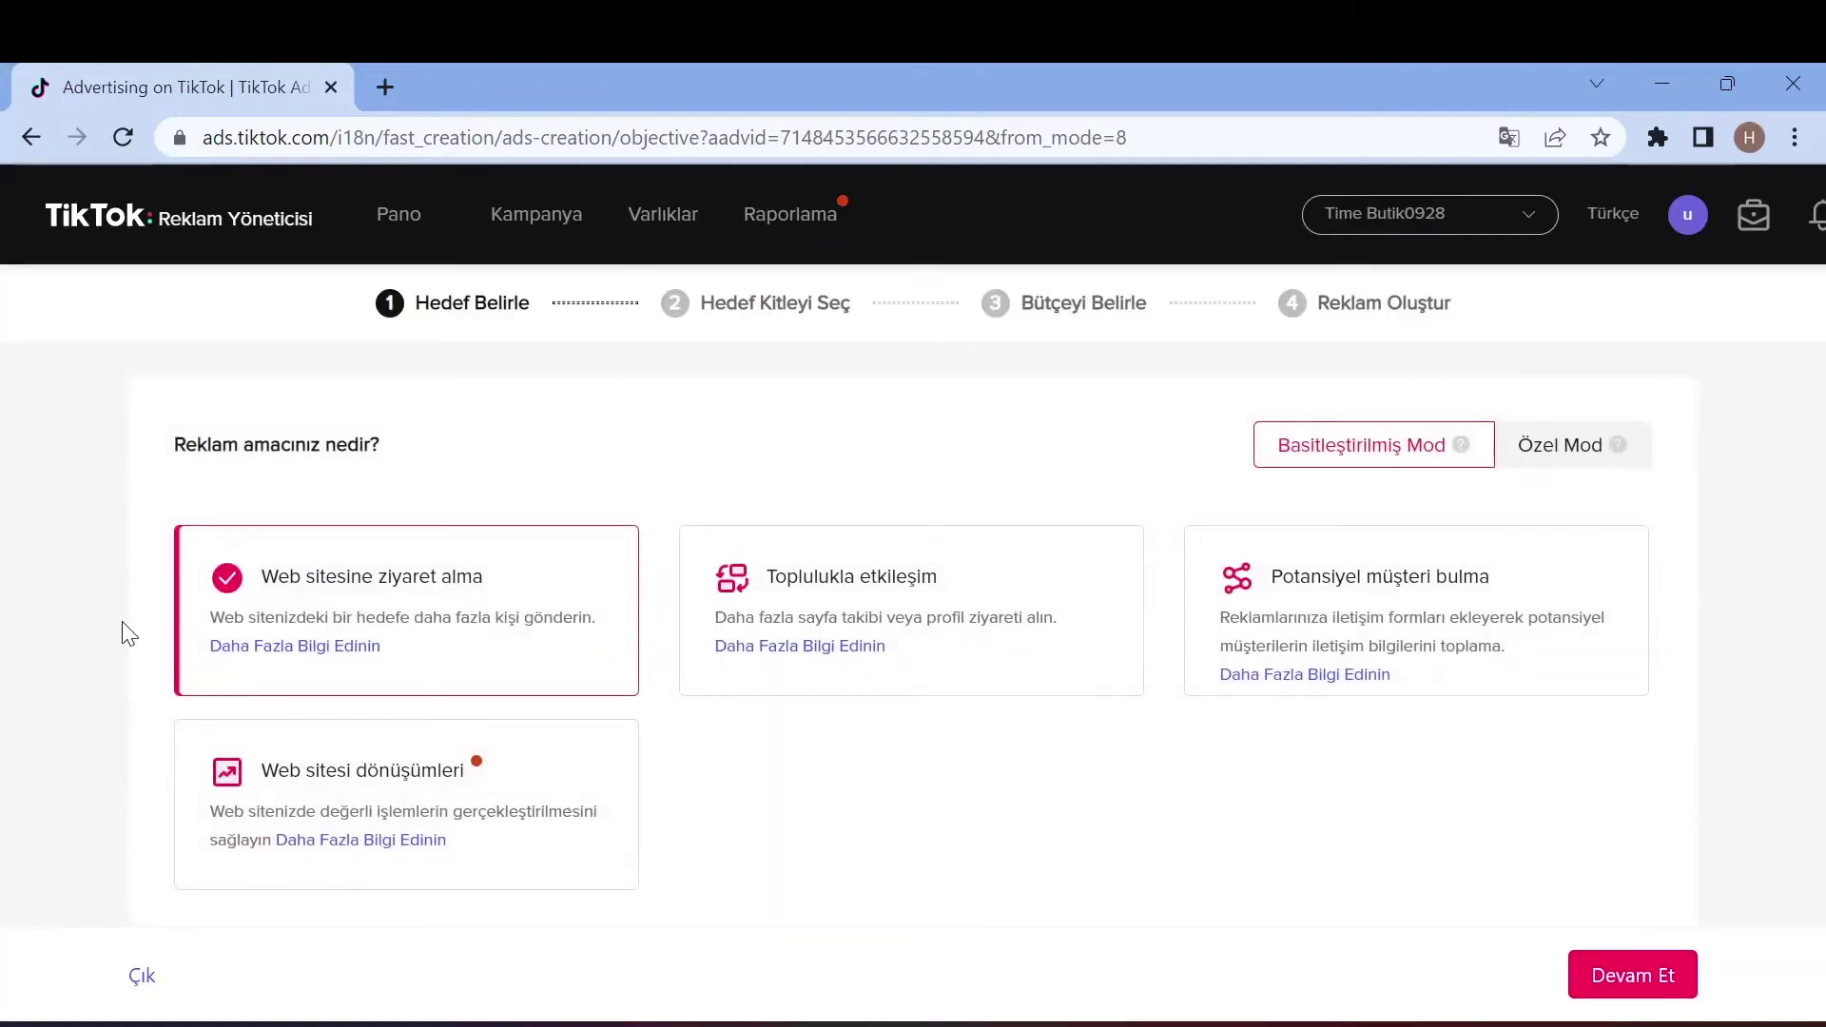
Choose Toplulukla etkileşim as the advertising objective and continue to the target audience stage
scroll(1064, 692, "down", 2)
scroll(1063, 693, "up", 1)
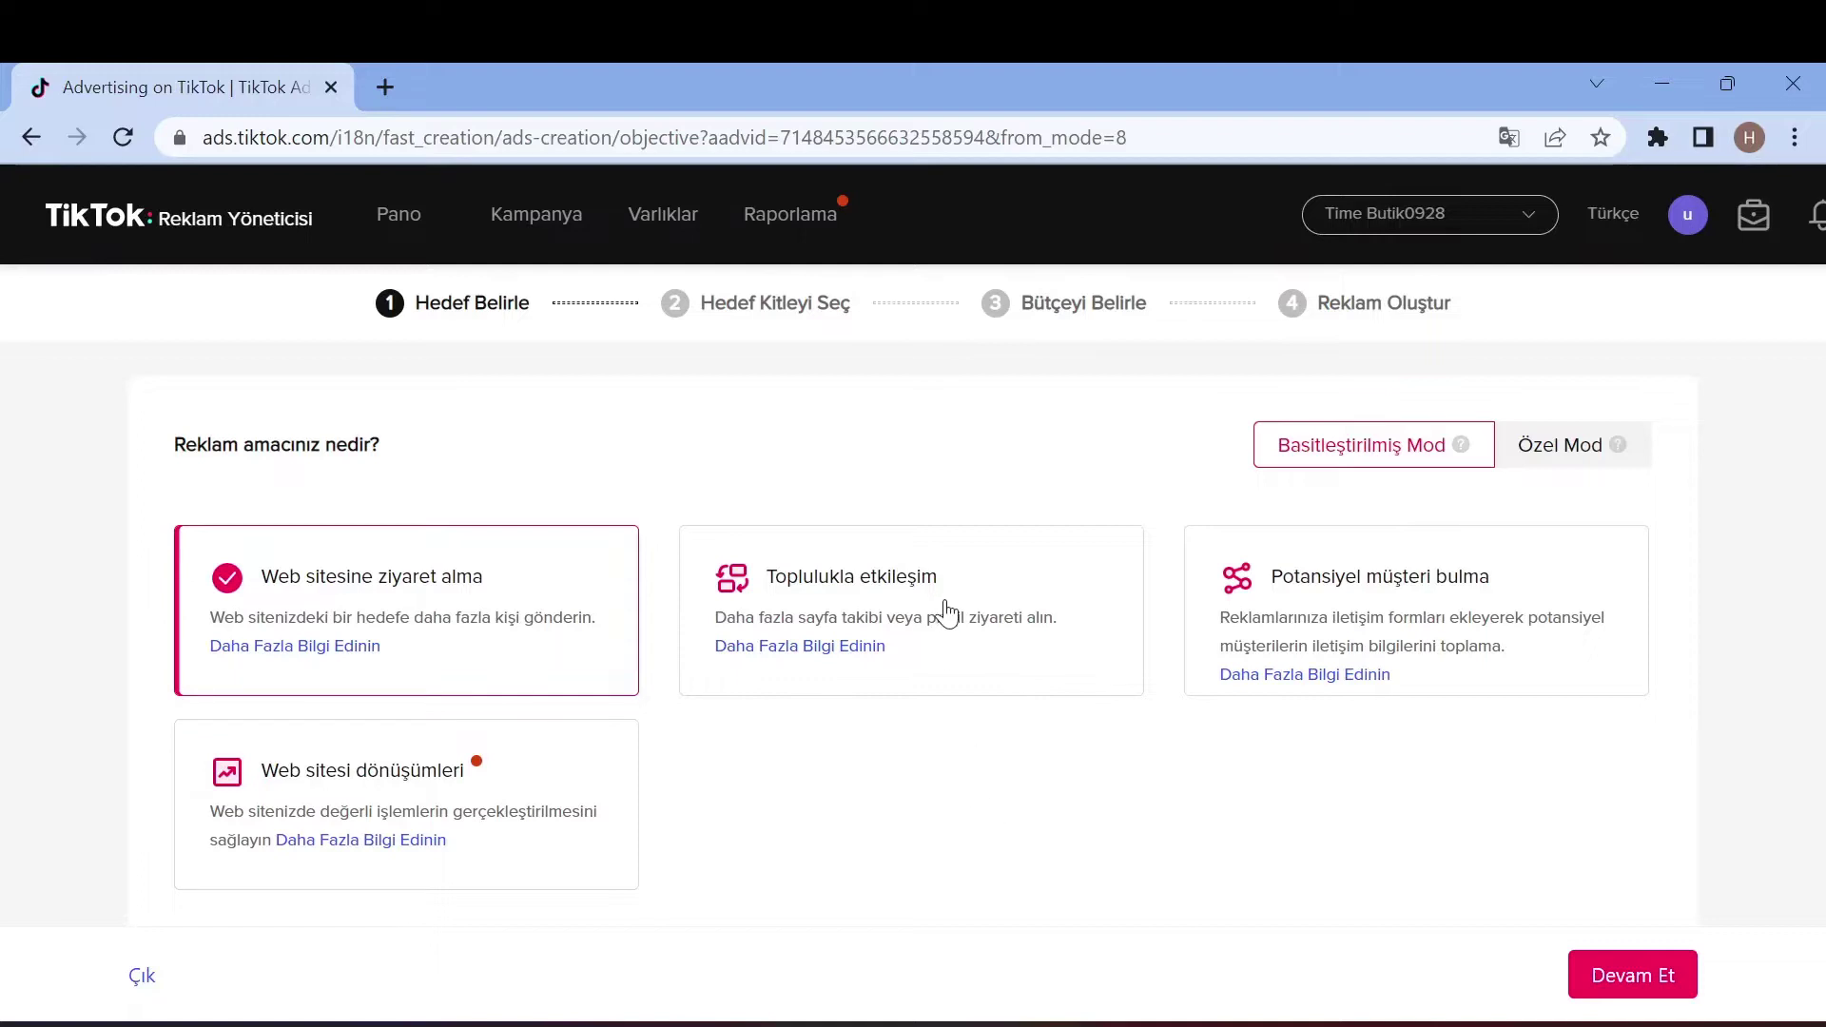
left_click(794, 625)
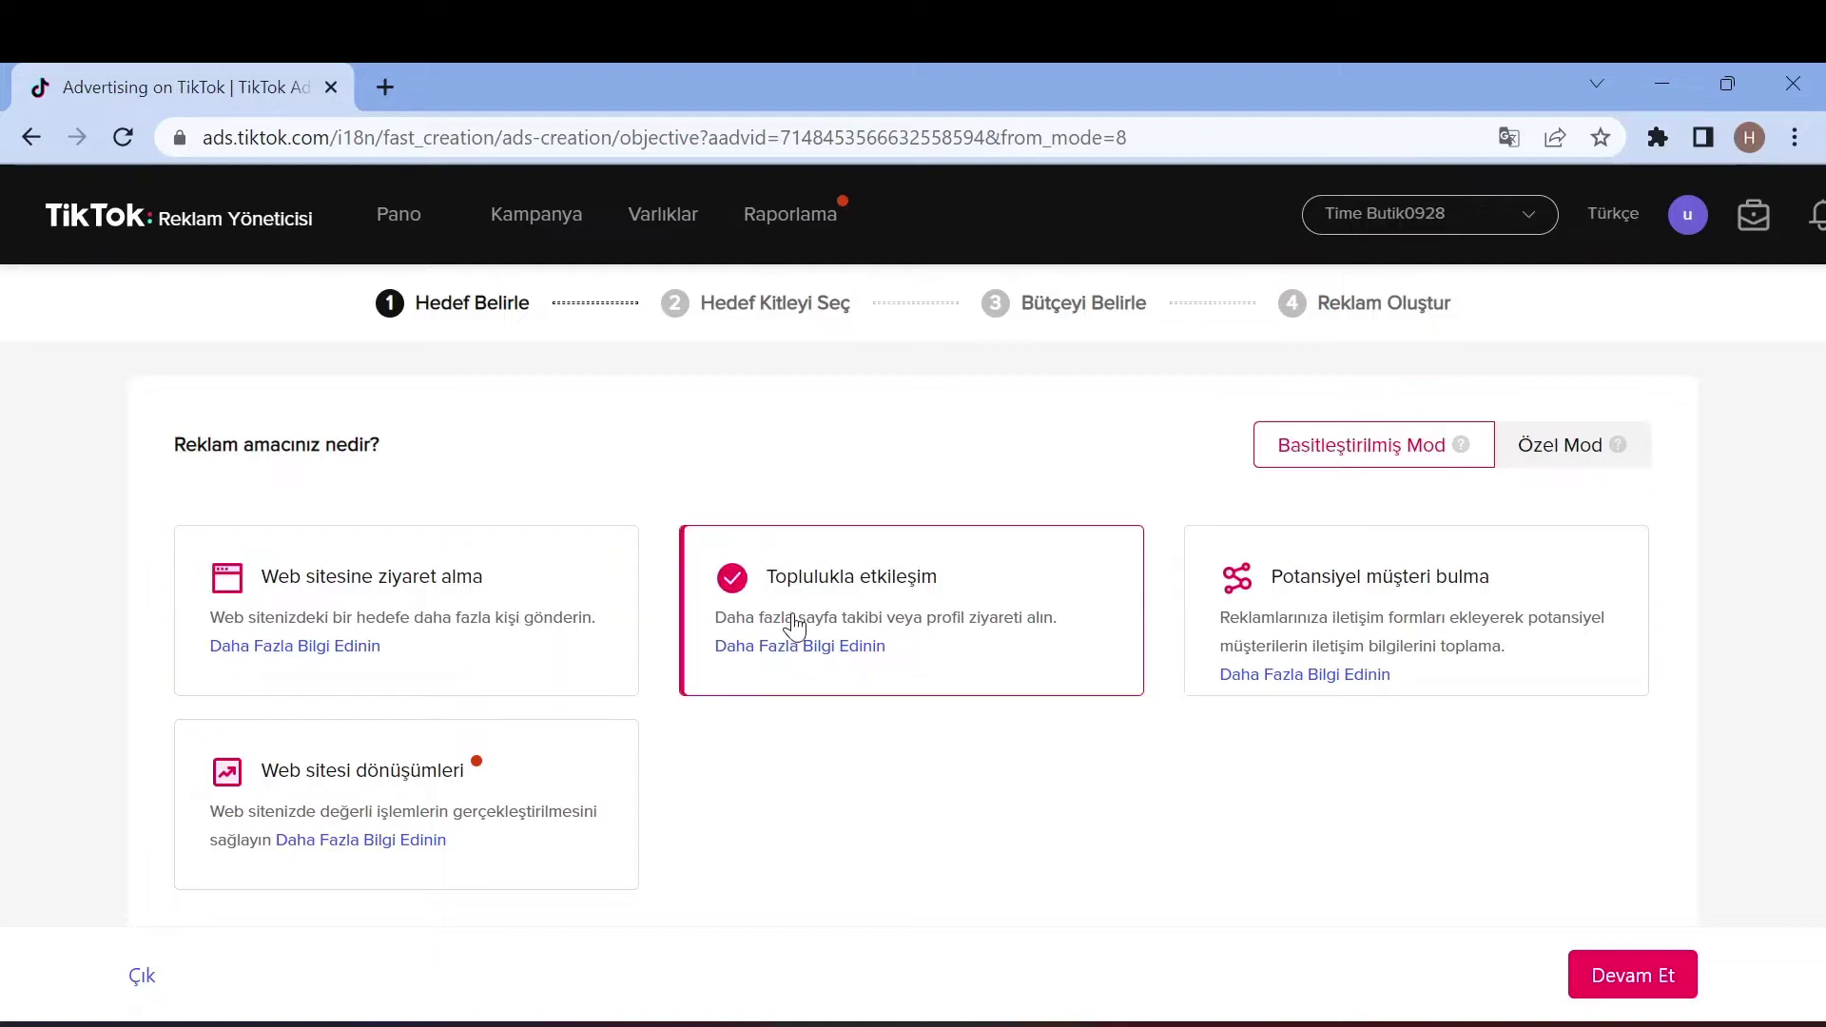
left_click(1598, 973)
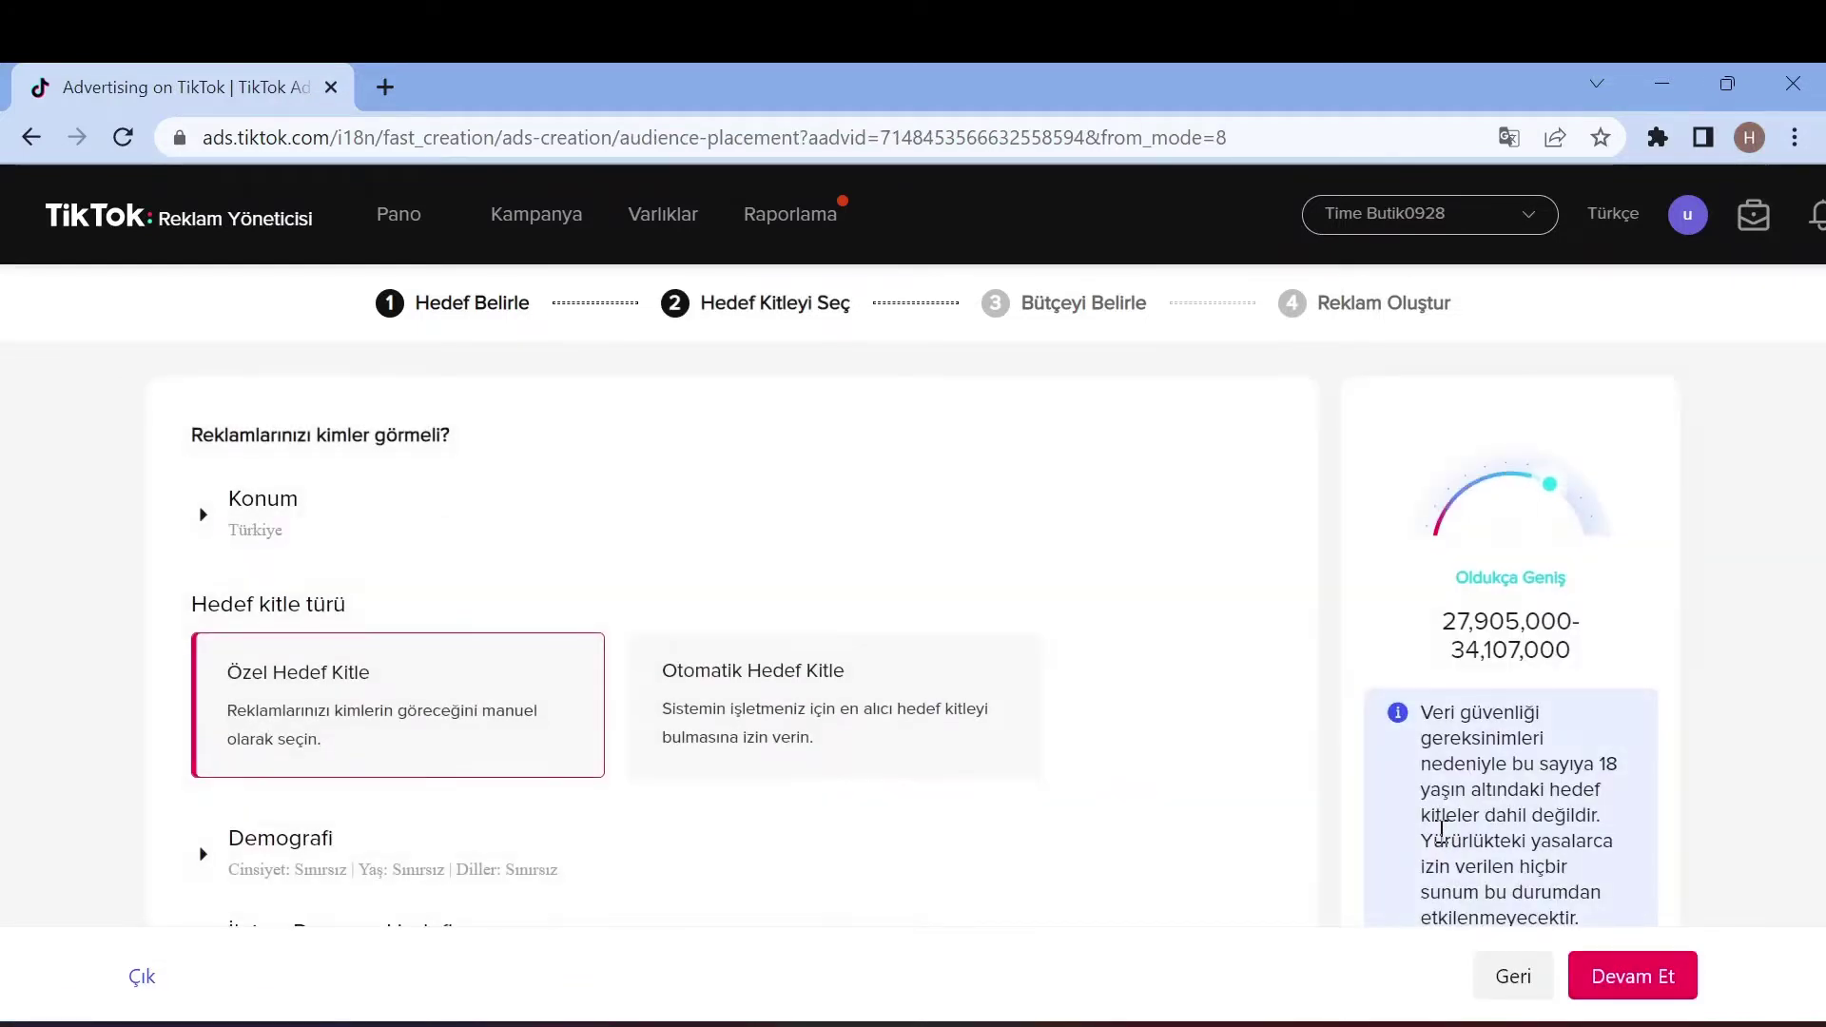
Expand the Konum settings and review the target location and audience type options
scroll(1210, 574, "down", 1)
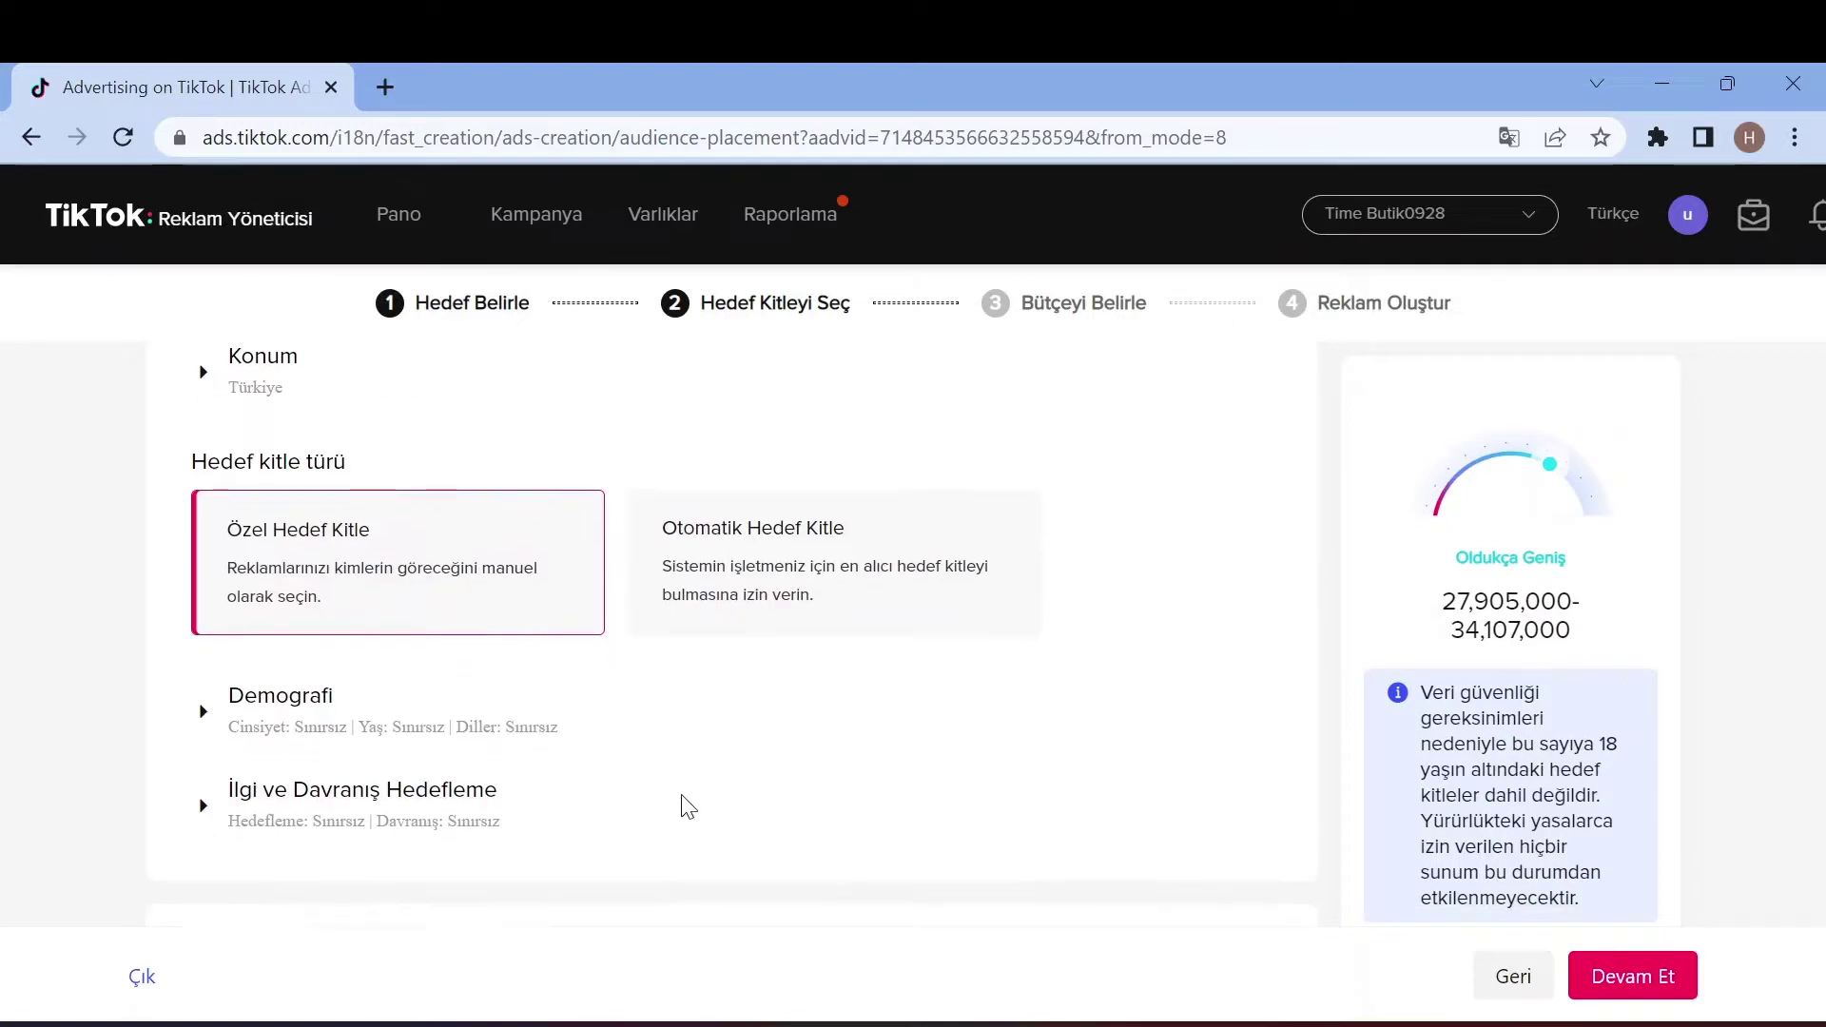
scroll(681, 803, "up", 1)
left_click(271, 542)
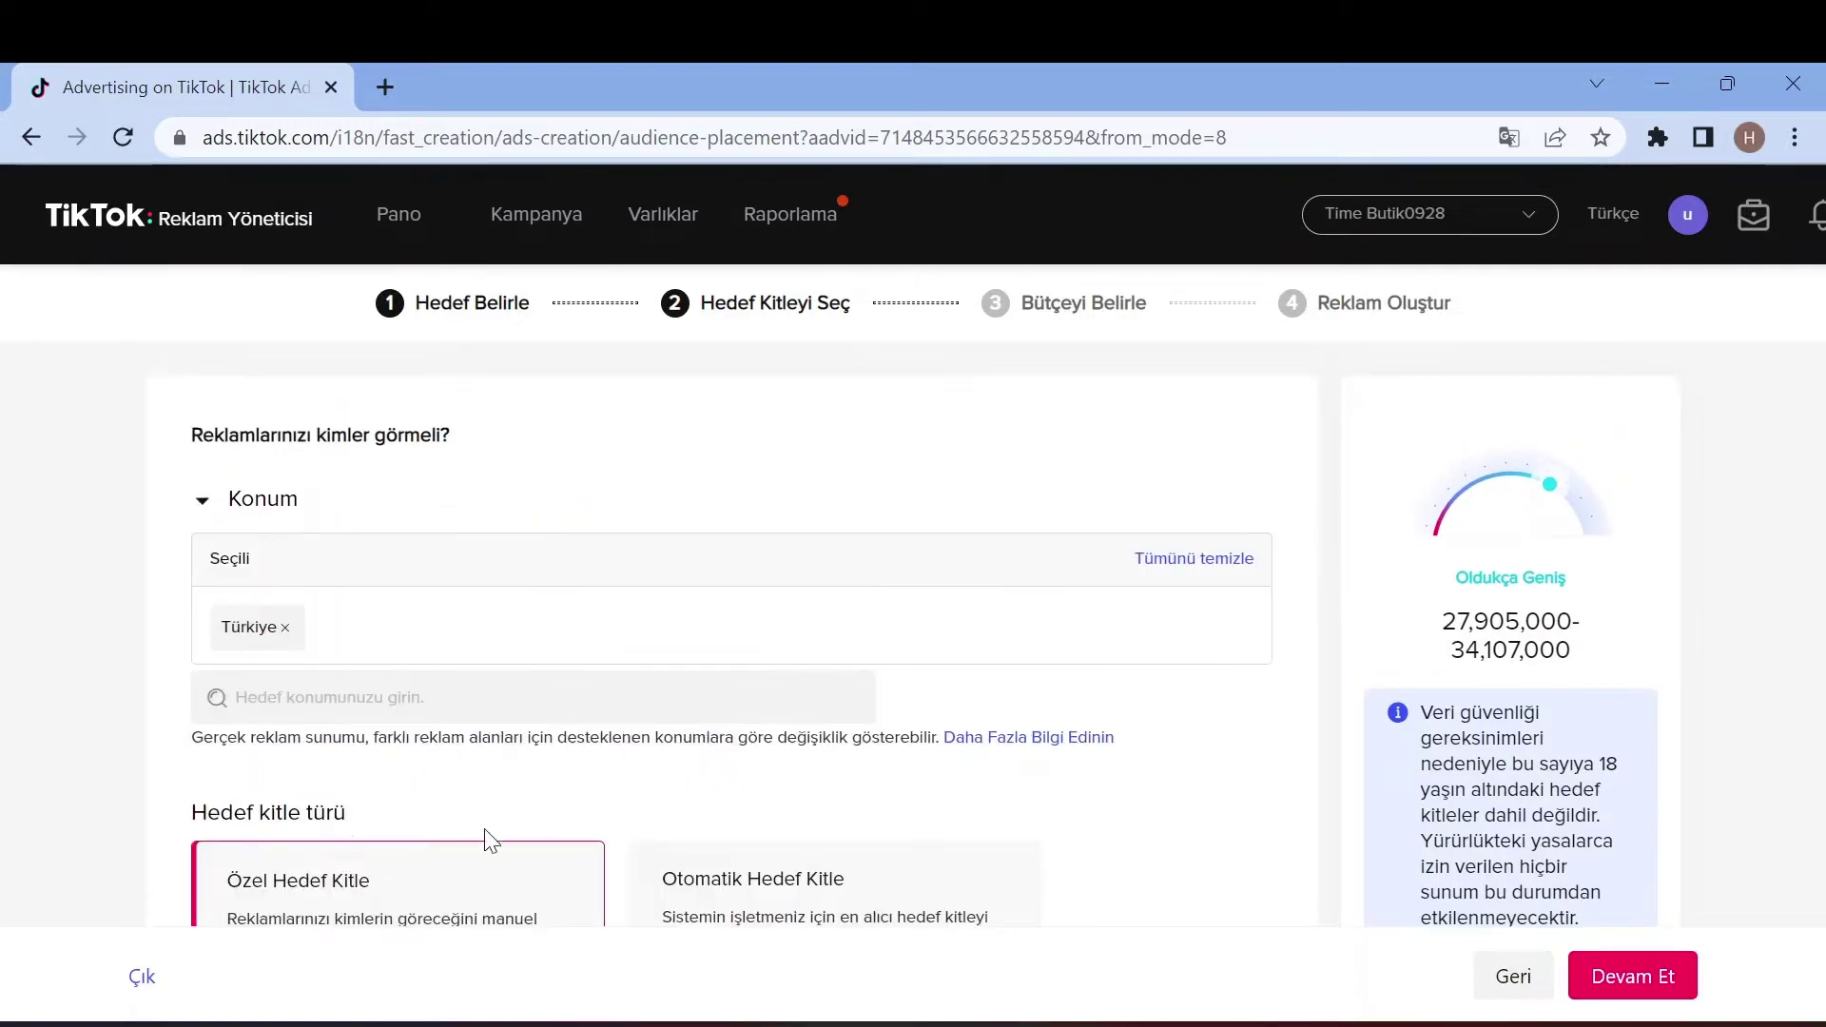
scroll(197, 638, "down", 1)
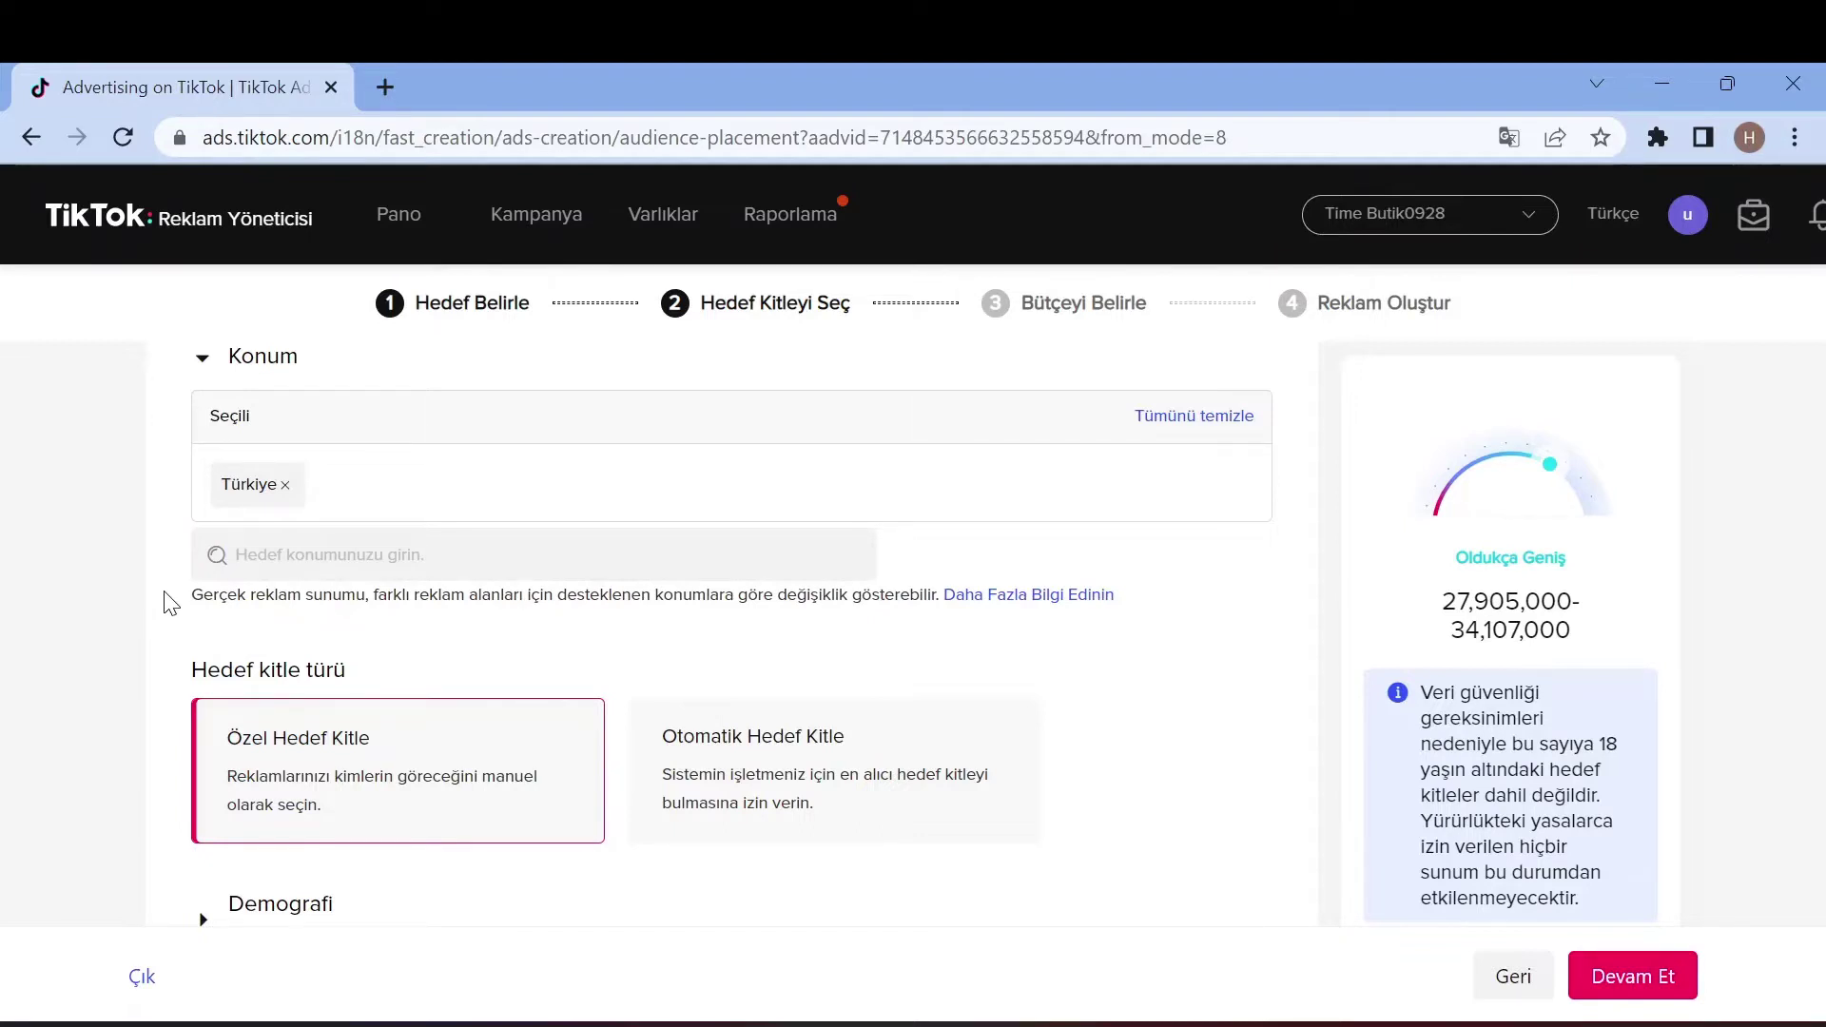
scroll(423, 703, "down", 2)
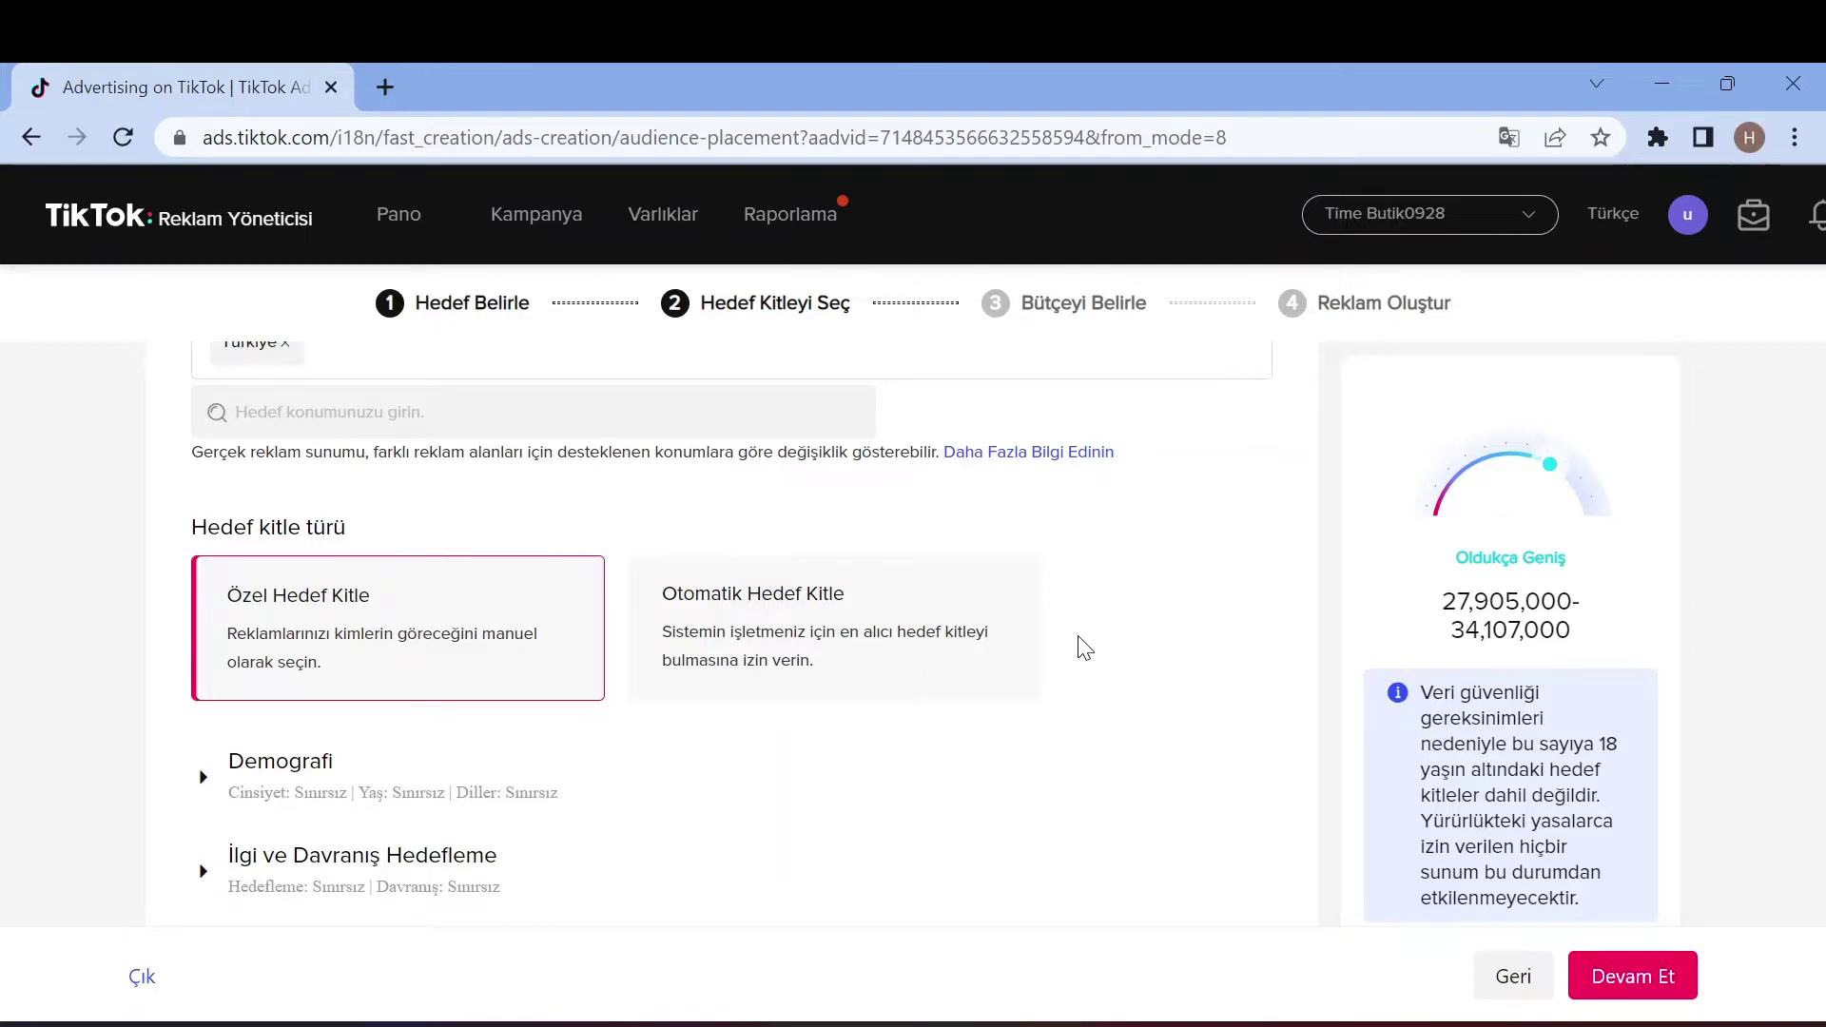
Expand the Demografi settings and limit the target age to the 18-24 and 25-34 groups
scroll(1001, 747, "down", 2)
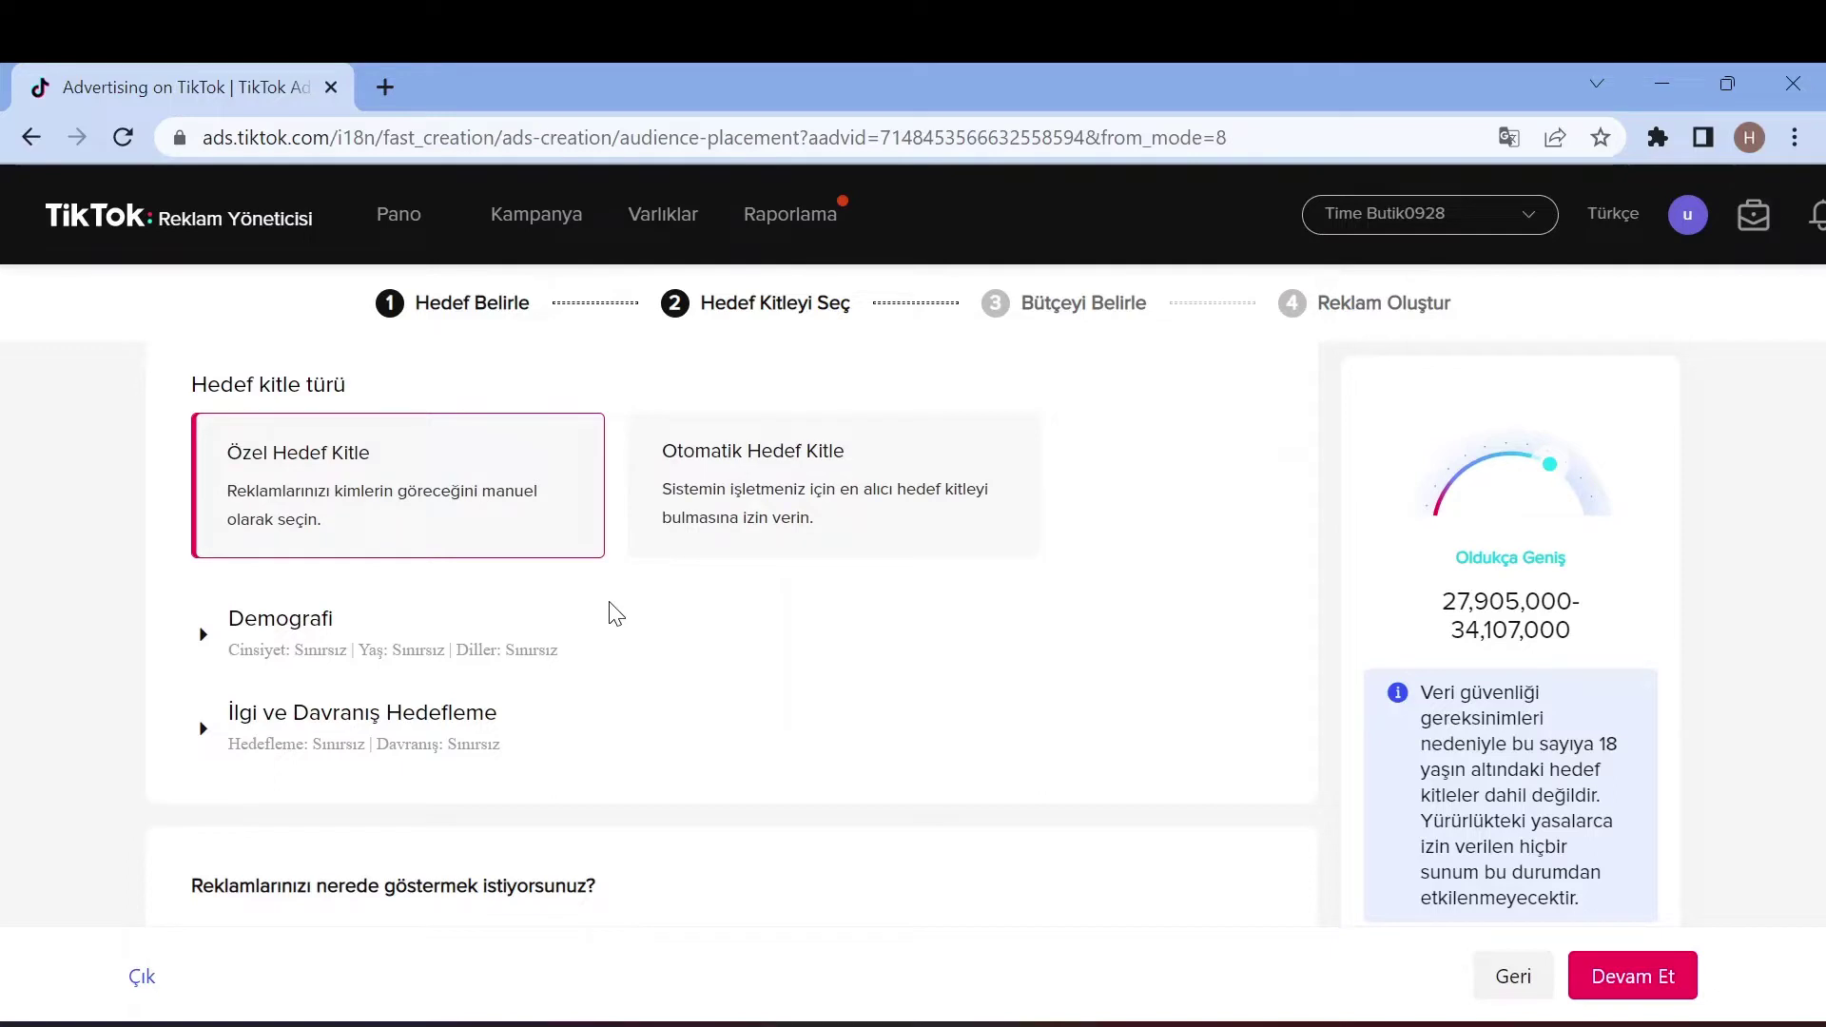
left_click(450, 672)
scroll(448, 609, "down", 3)
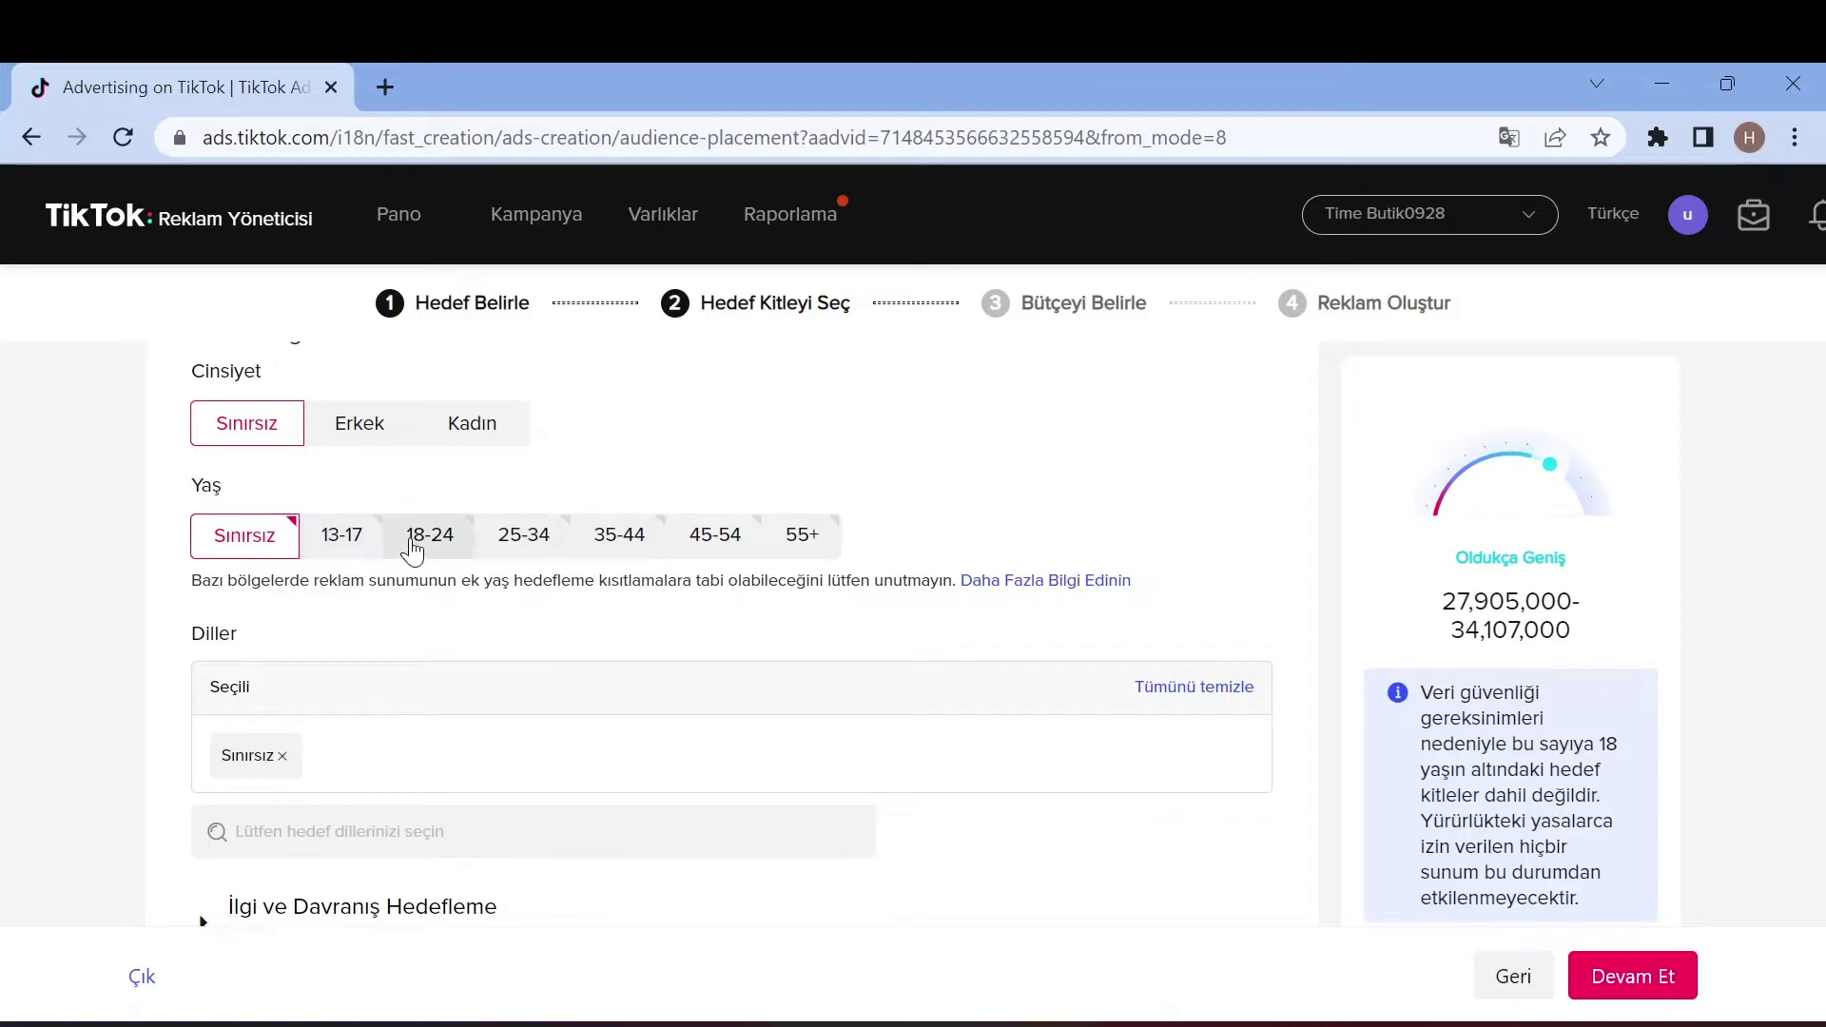
left_click(415, 538)
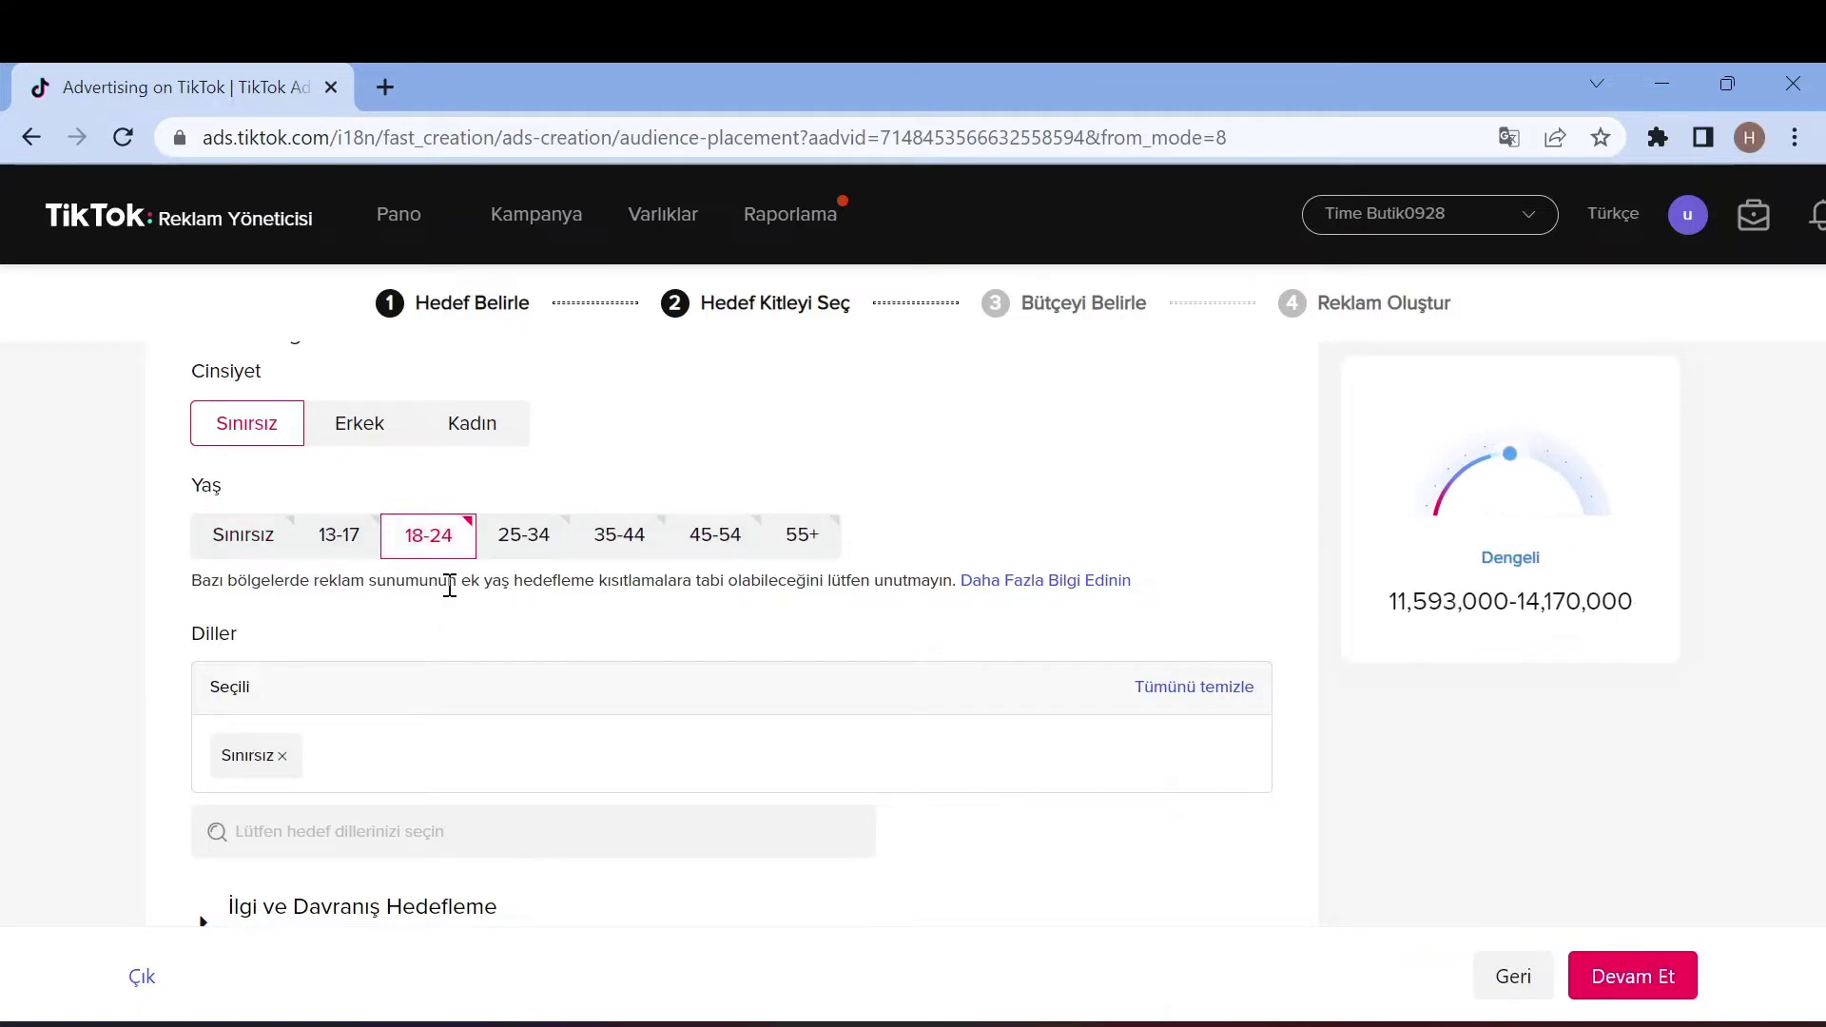
left_click(560, 545)
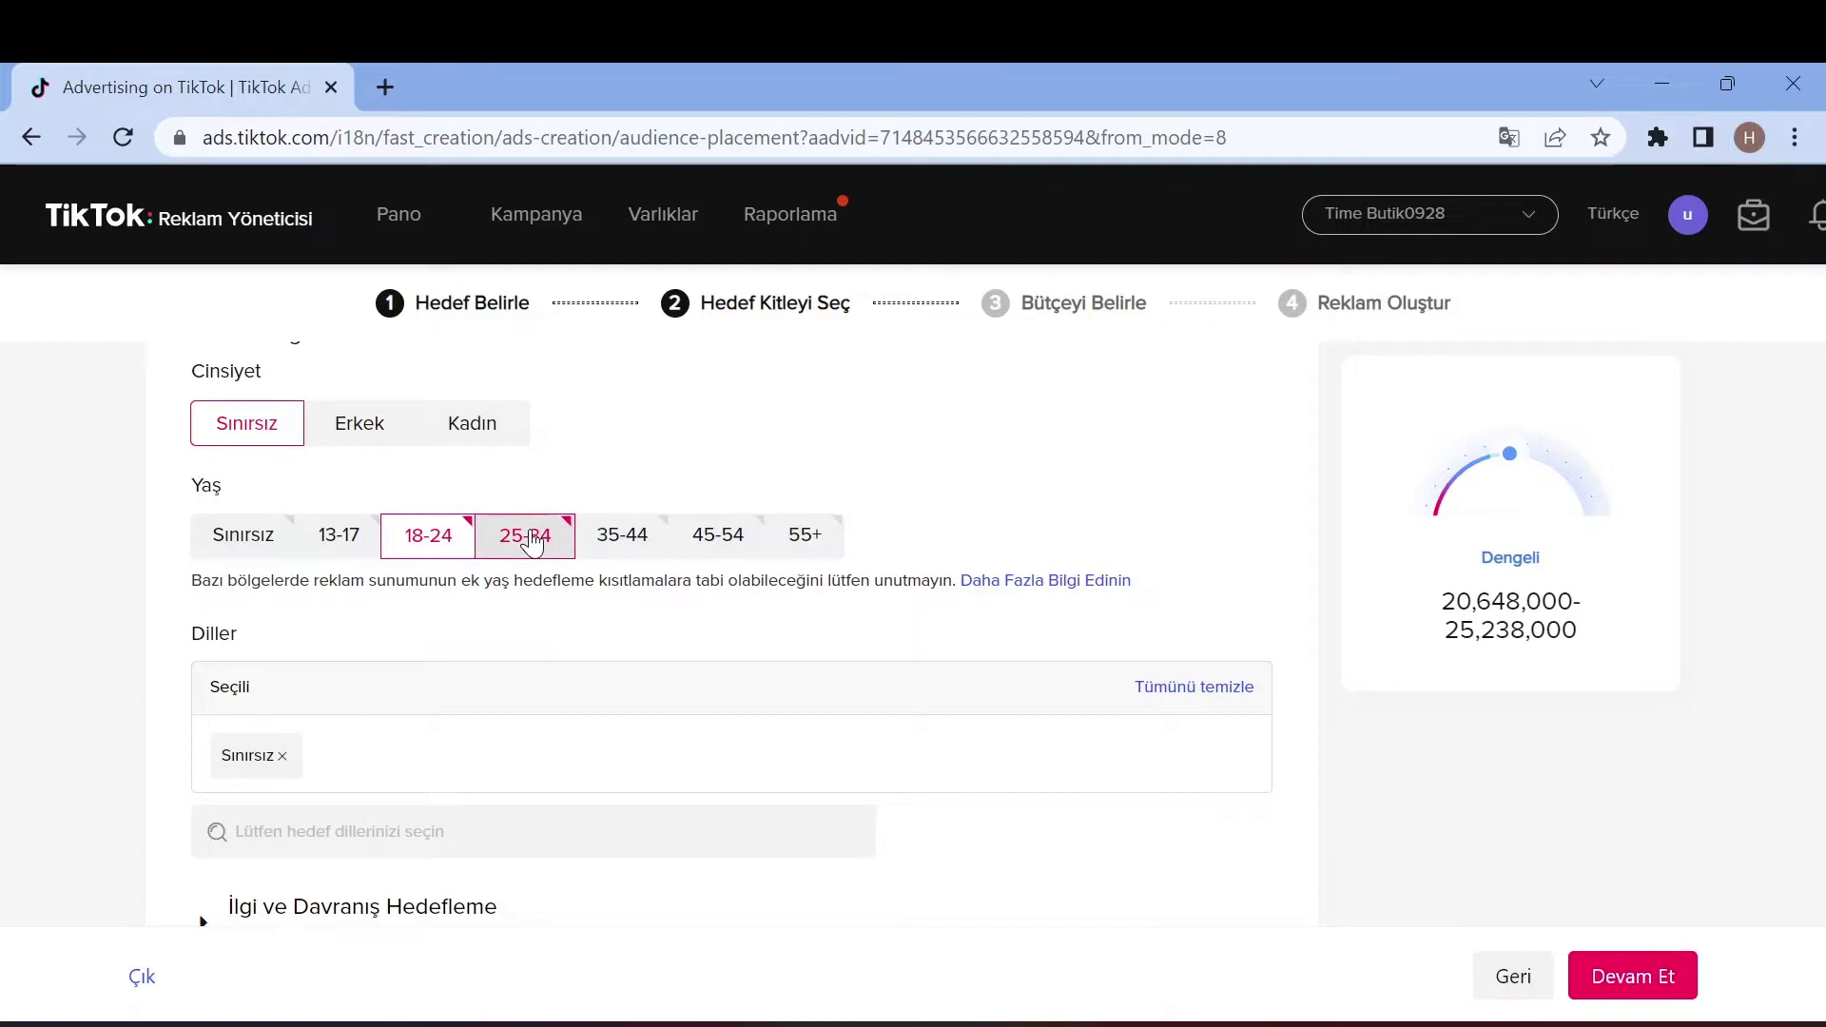
Find Türkçe among the target languages and set it as the audience language
scroll(529, 570, "down", 2)
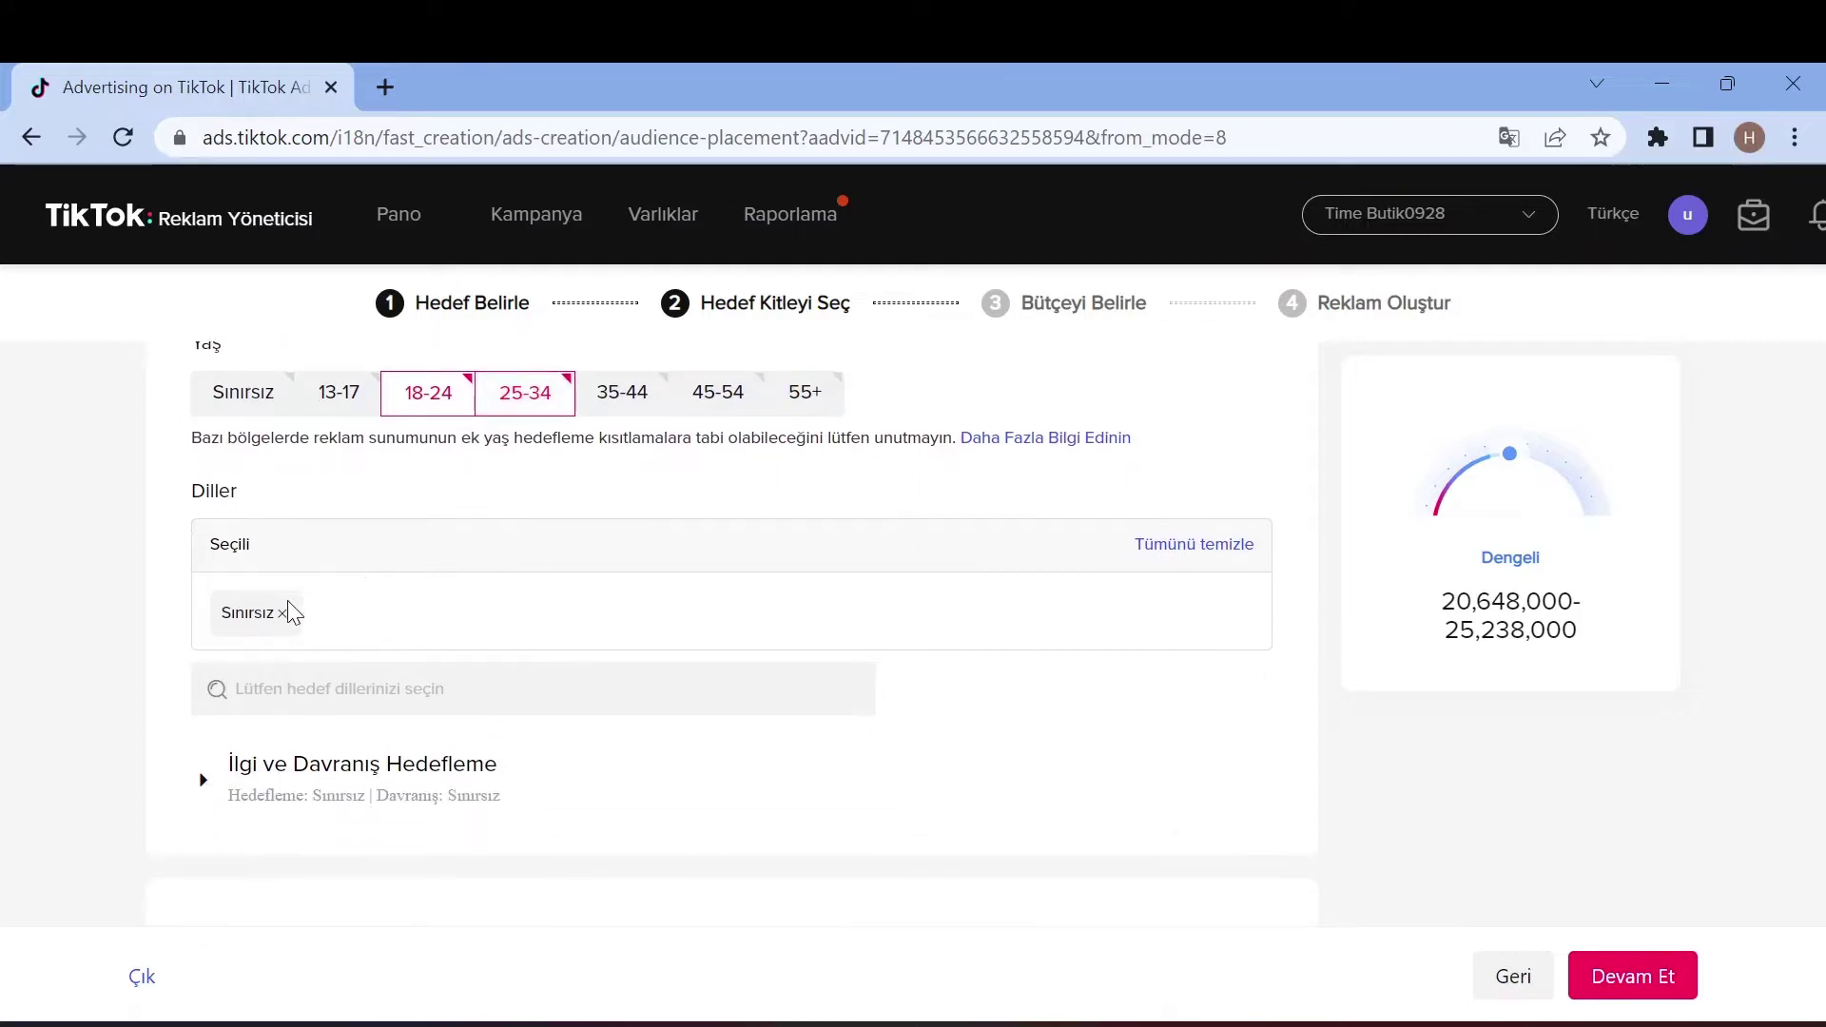
left_click(280, 685)
type("tğ")
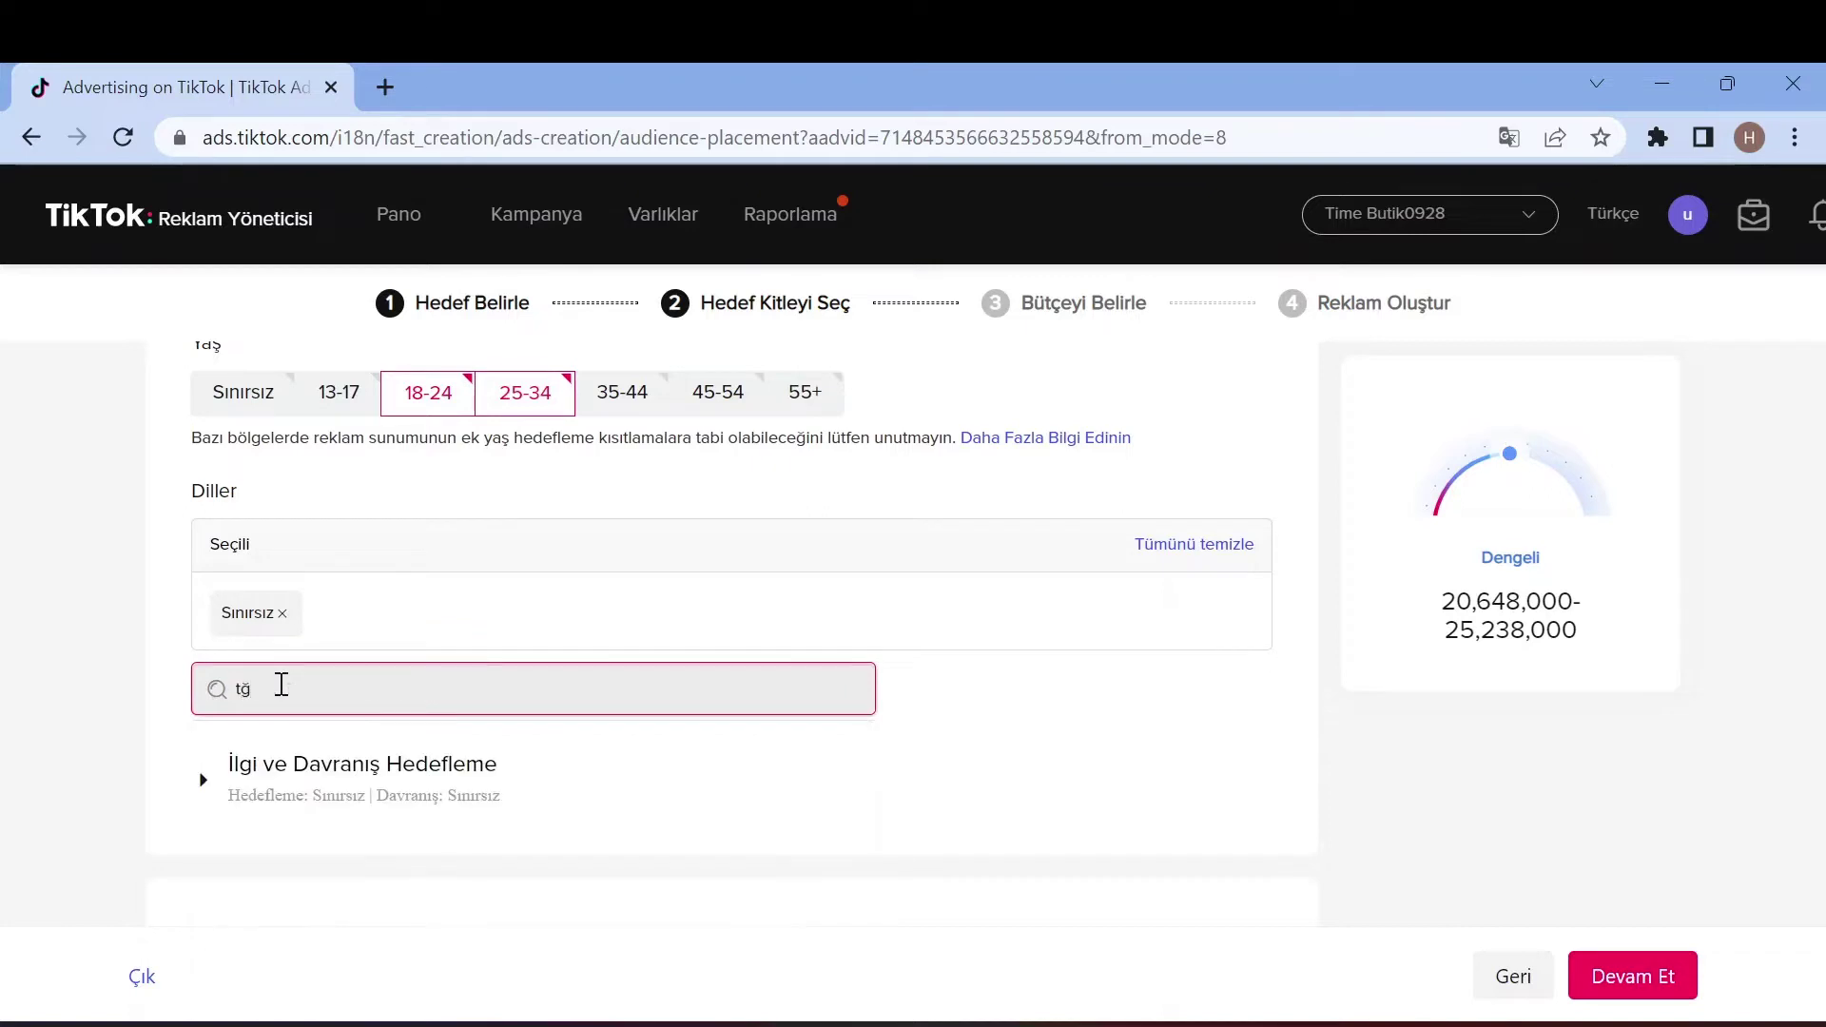
type("rkçe")
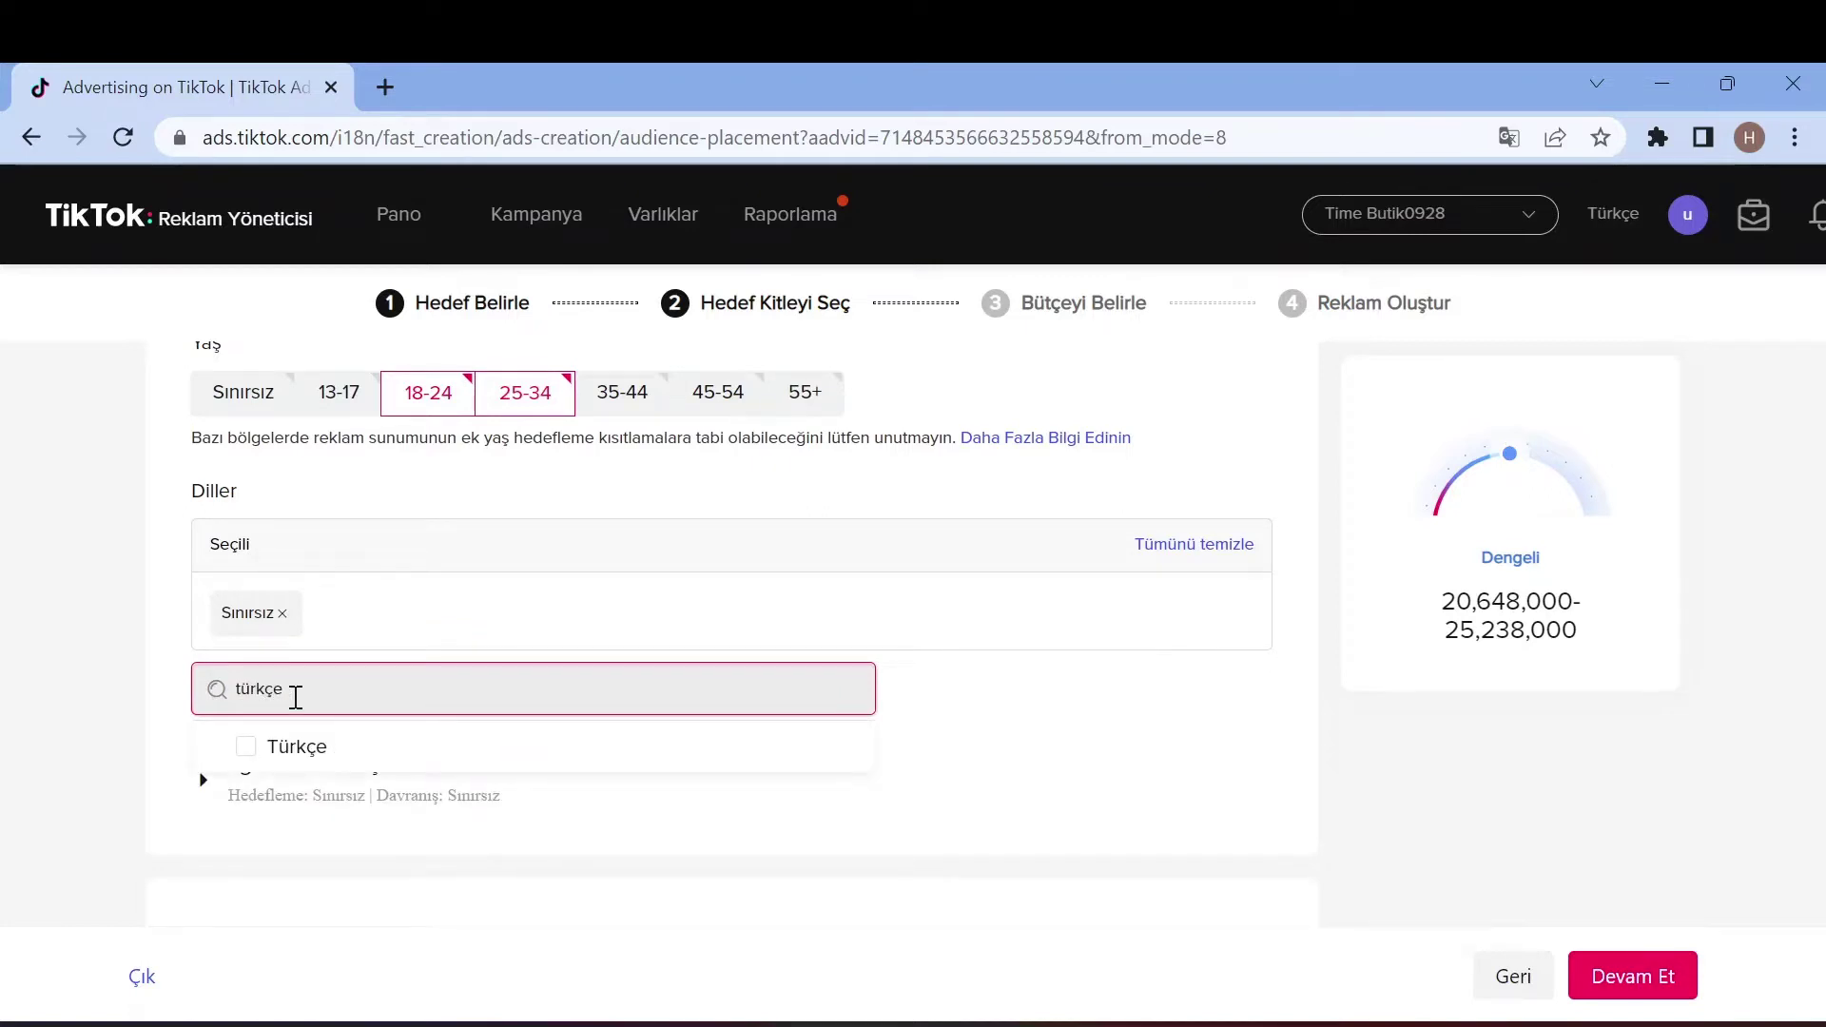
left_click(285, 750)
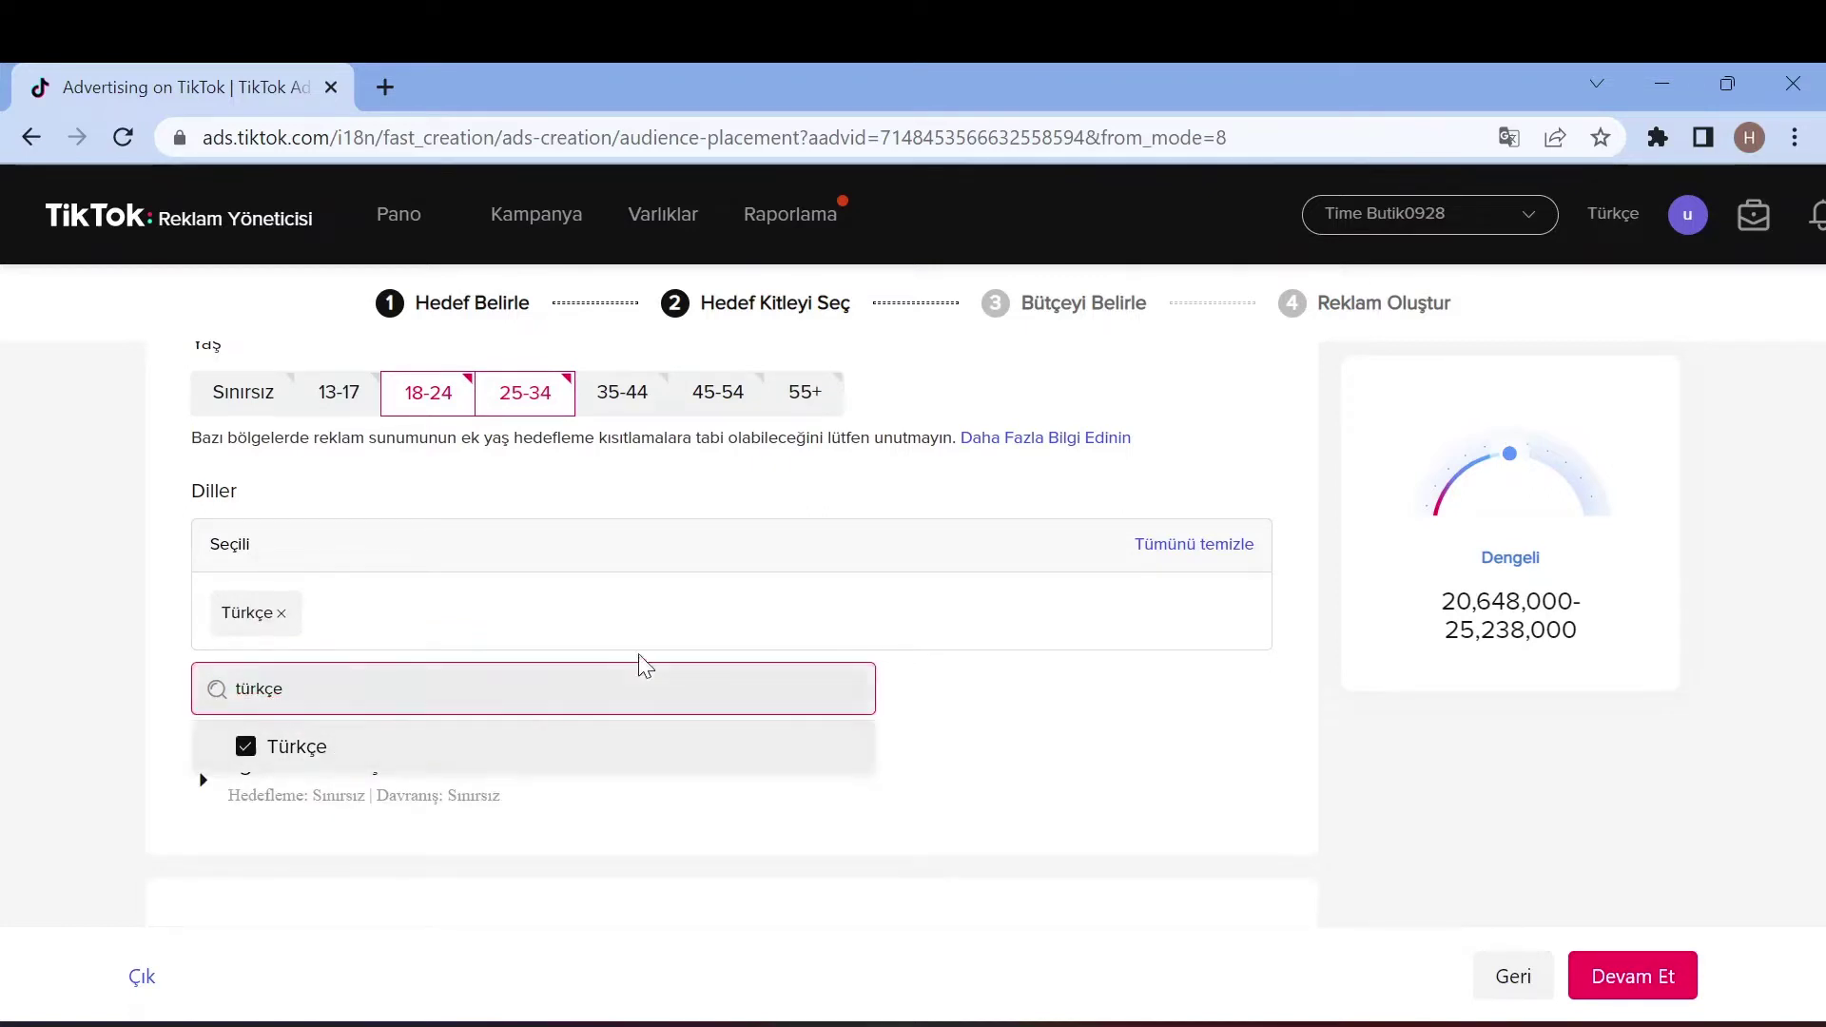
left_click(946, 676)
Expand İlgi ve Davranış Hedefleme with both its interest and video interaction groups, and review their options
scroll(897, 706, "down", 3)
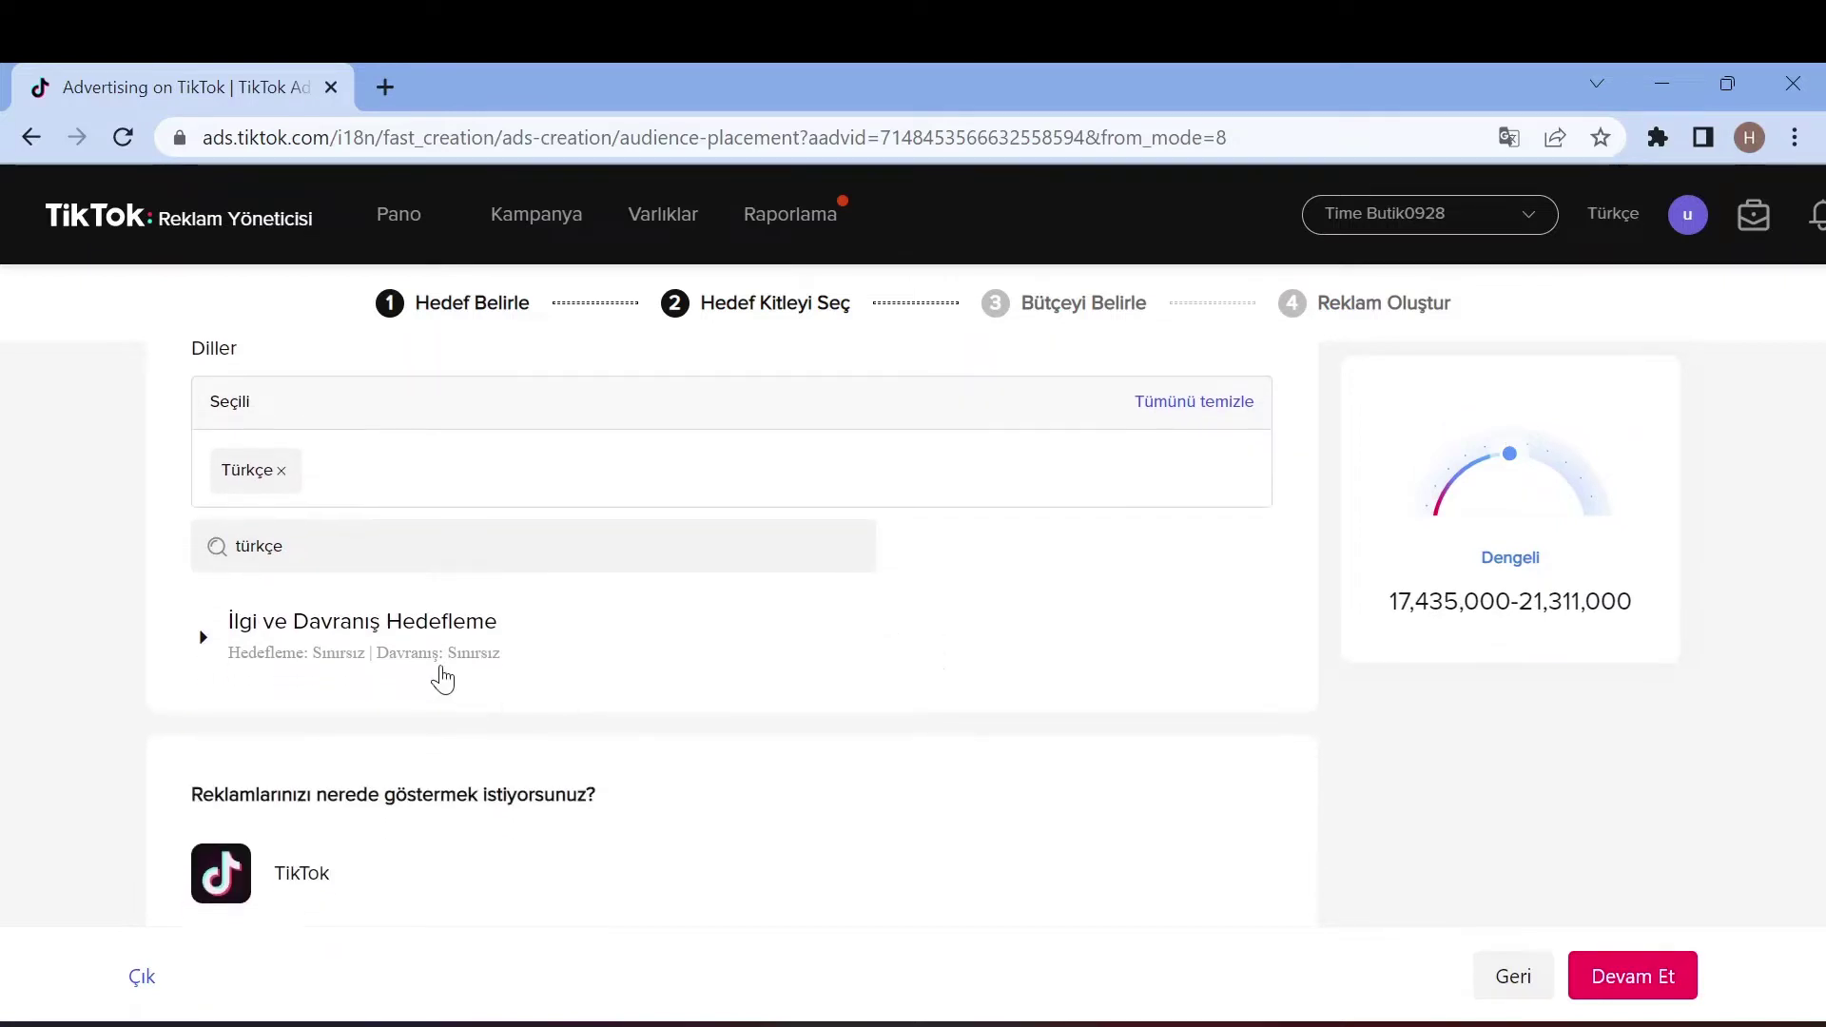
left_click(433, 663)
scroll(432, 665, "down", 2)
scroll(424, 681, "down", 2)
scroll(408, 733, "up", 2)
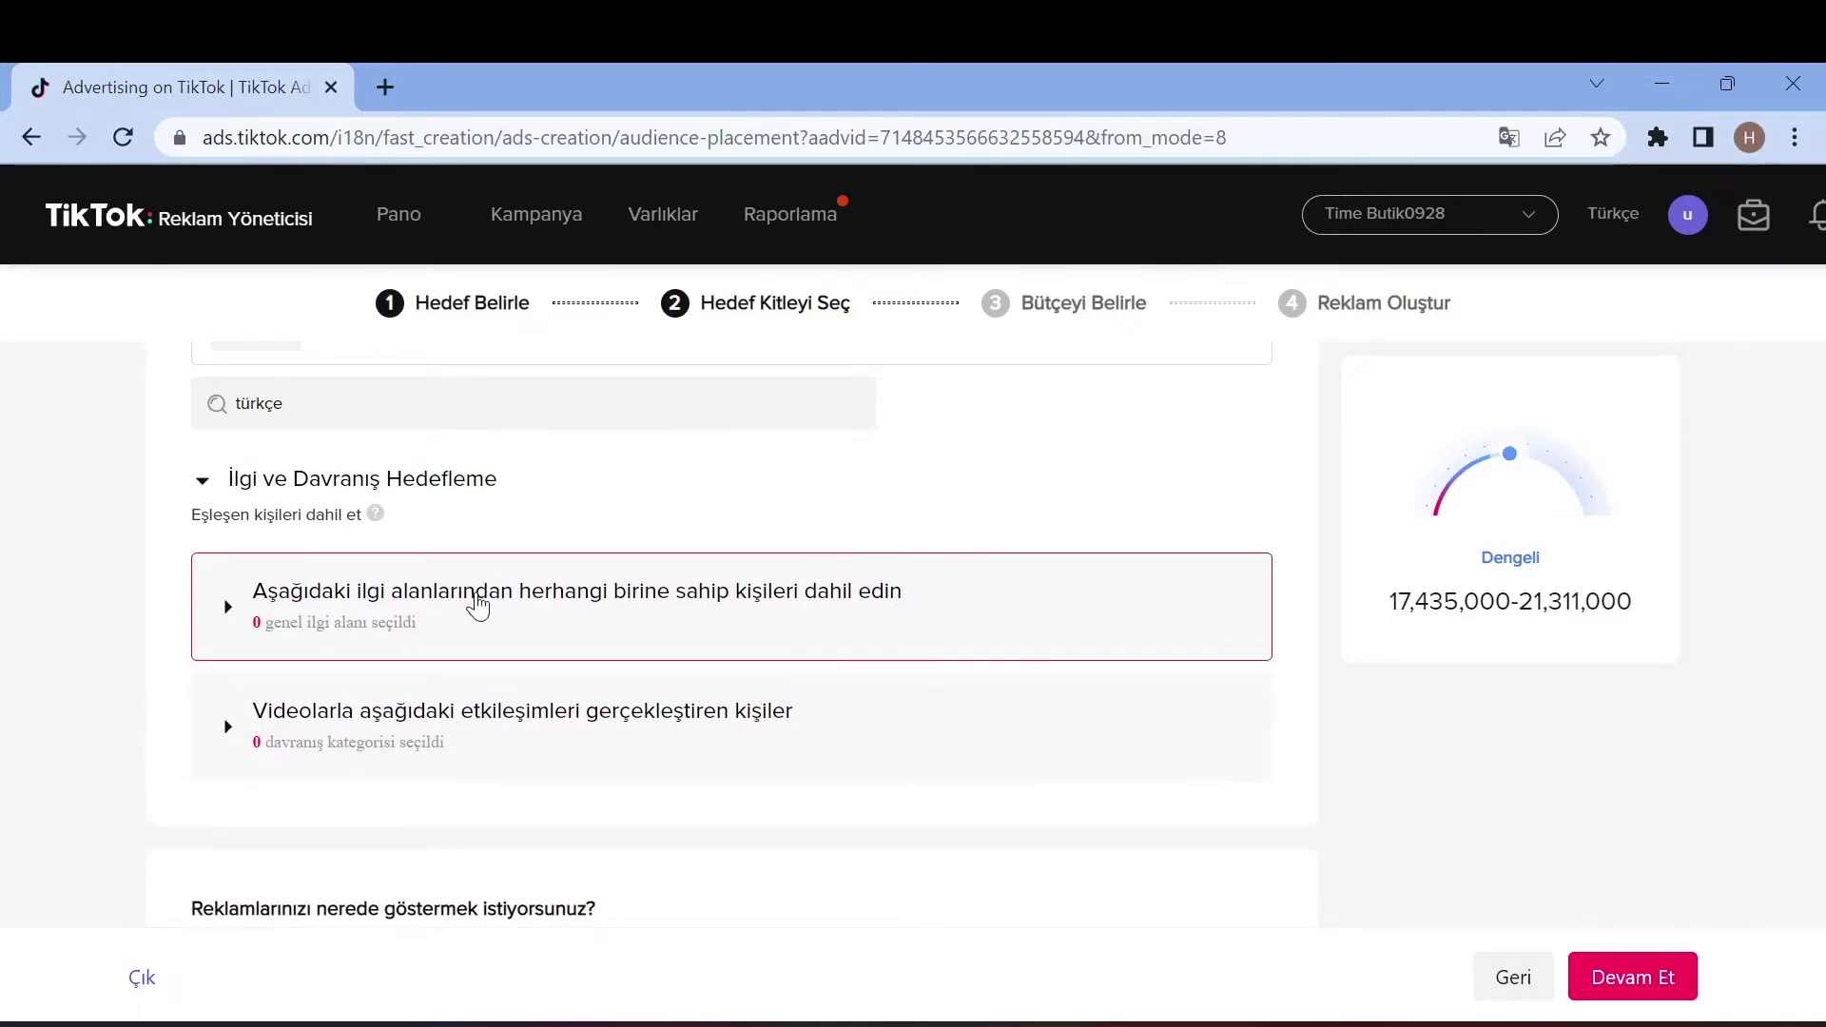
left_click(547, 632)
scroll(533, 618, "down", 2)
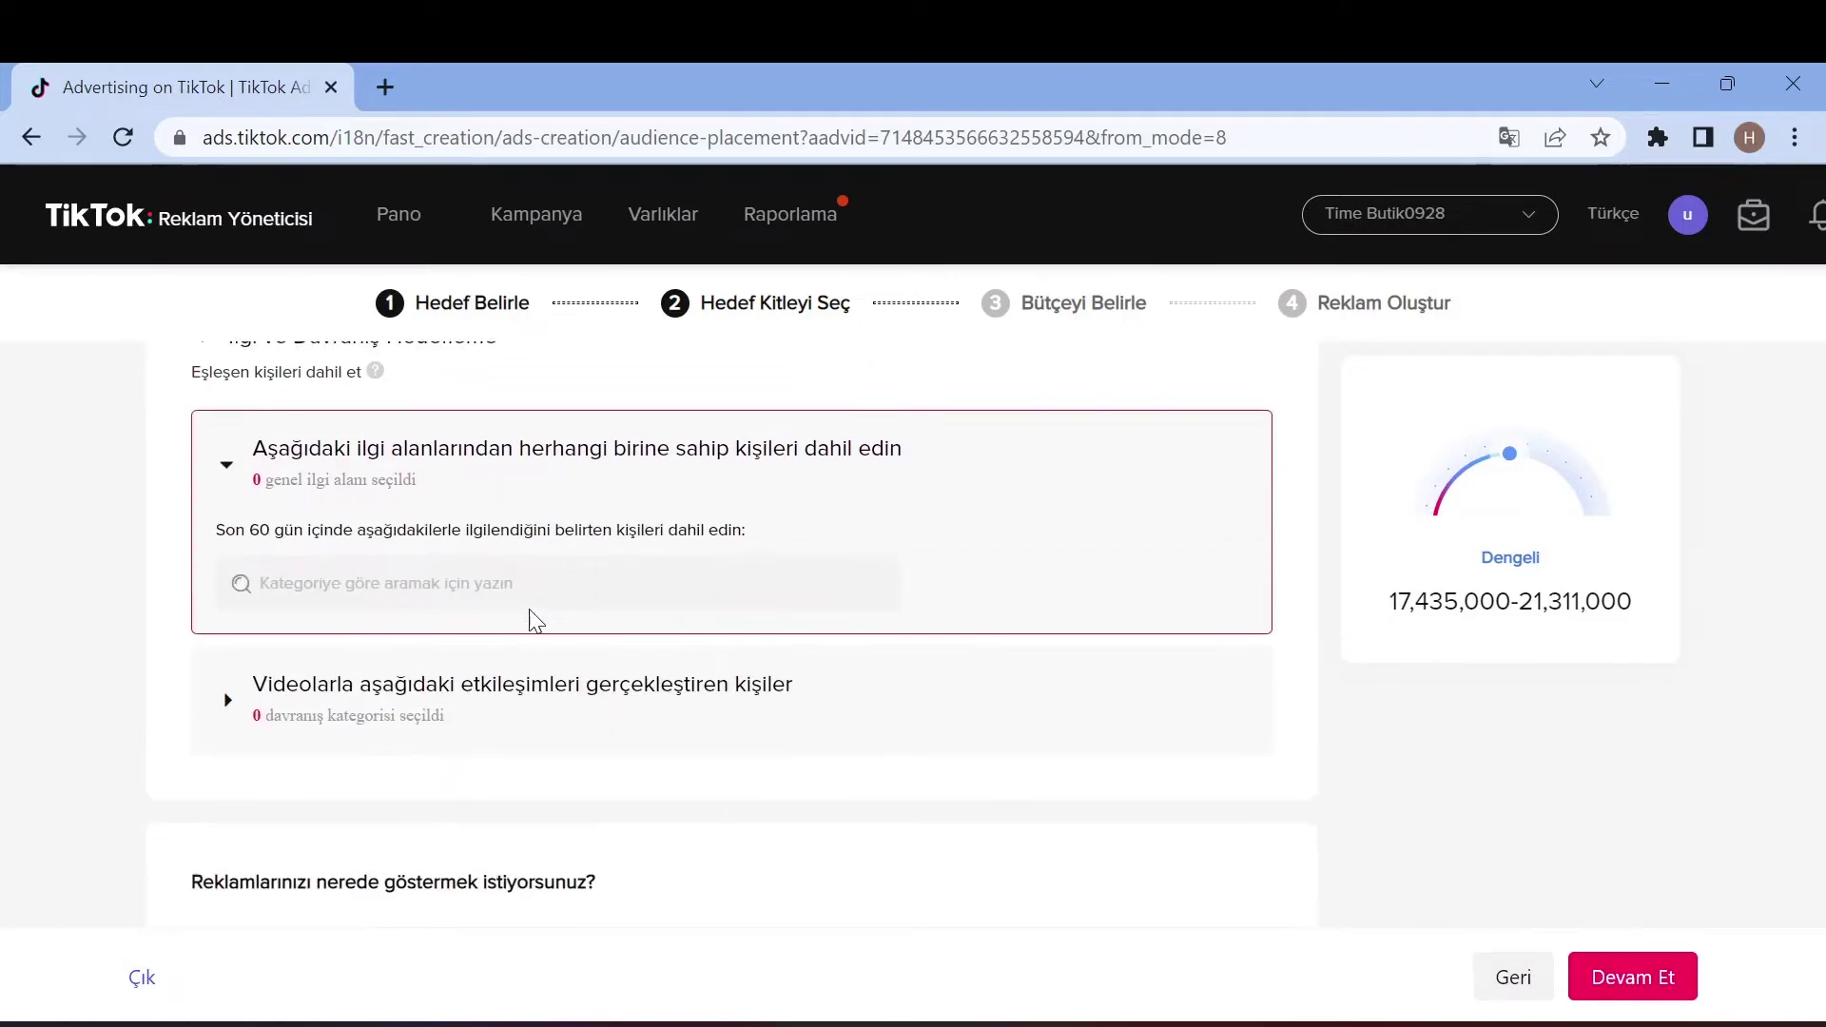
left_click(624, 704)
scroll(608, 722, "down", 2)
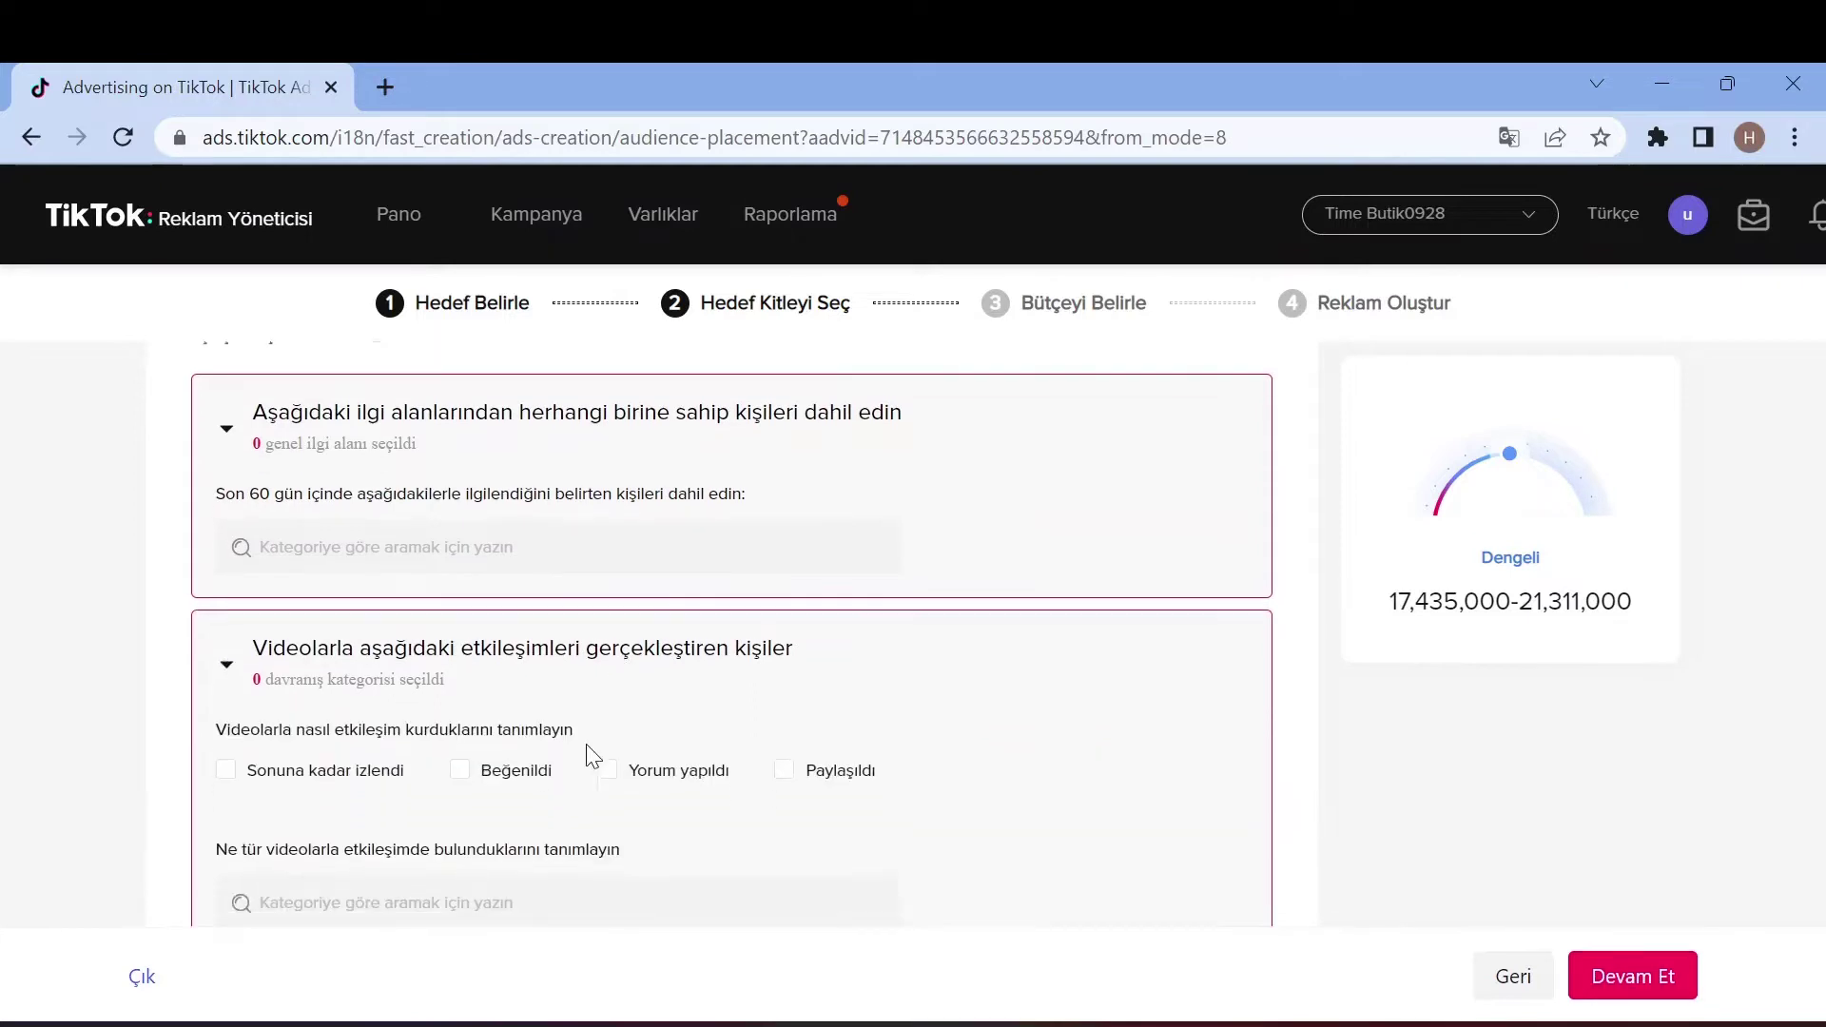
scroll(653, 562, "down", 2)
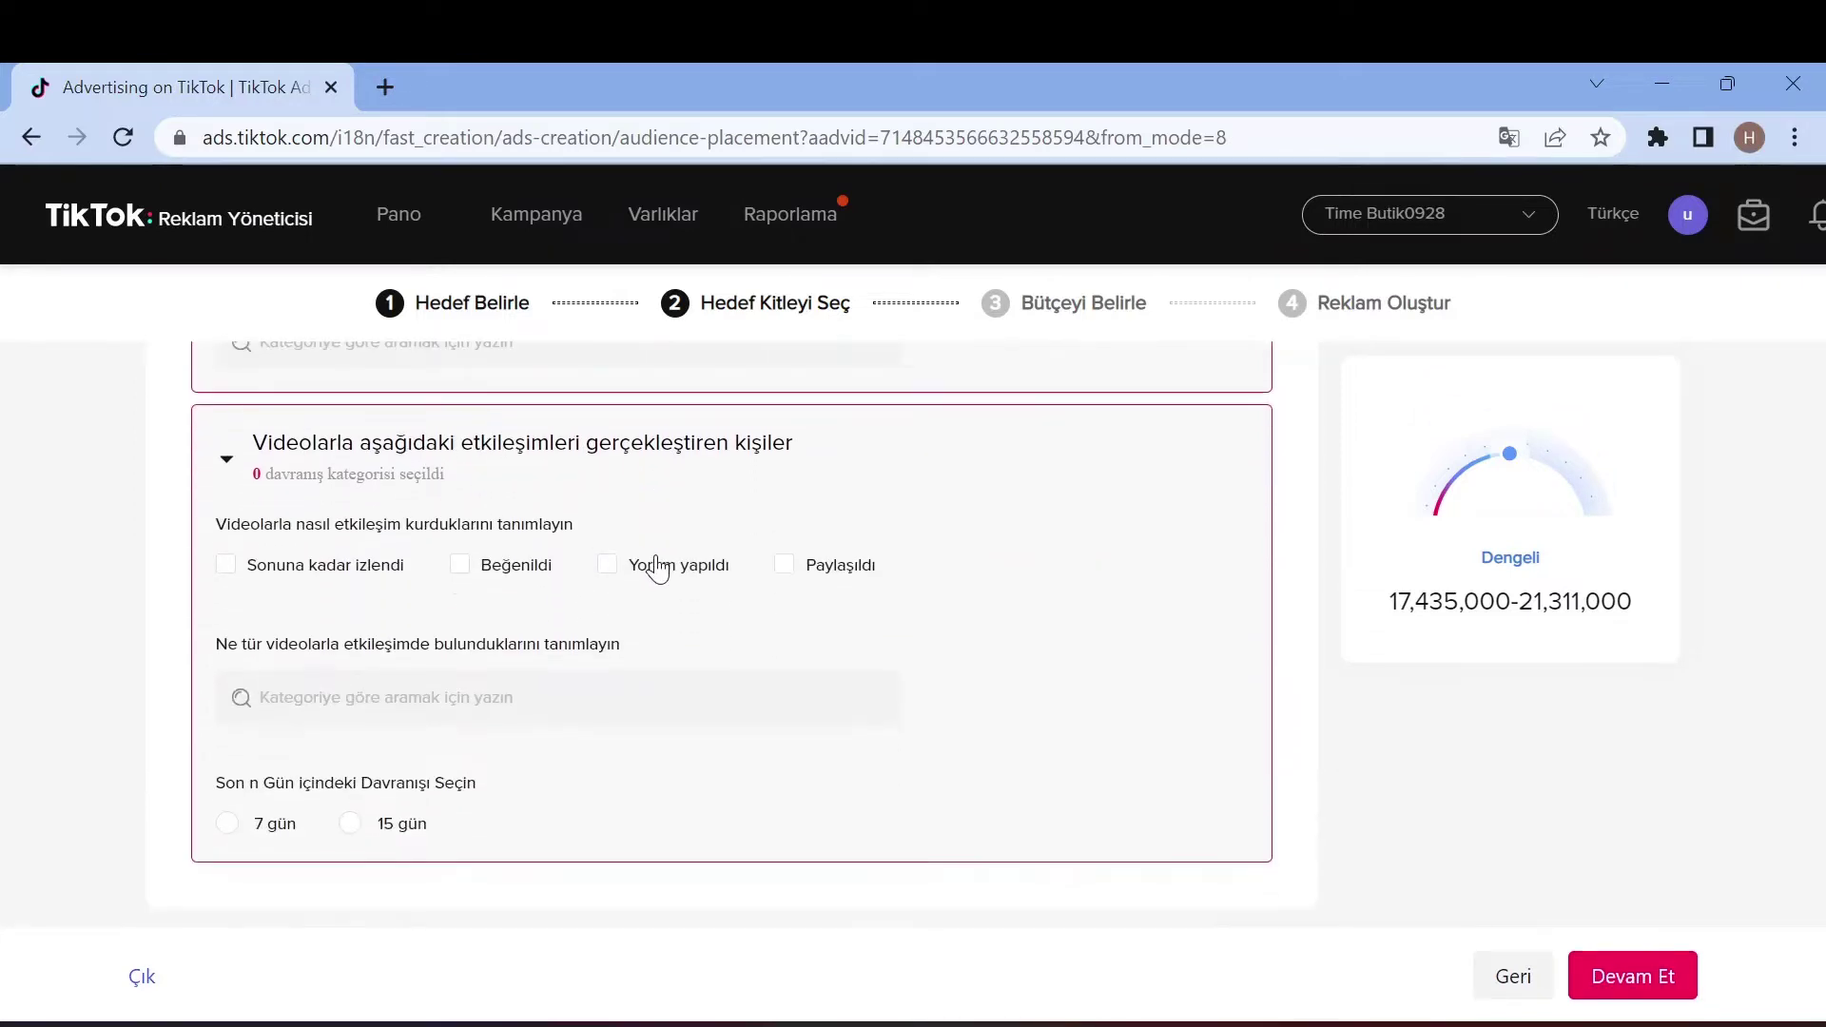
scroll(732, 618, "up", 1)
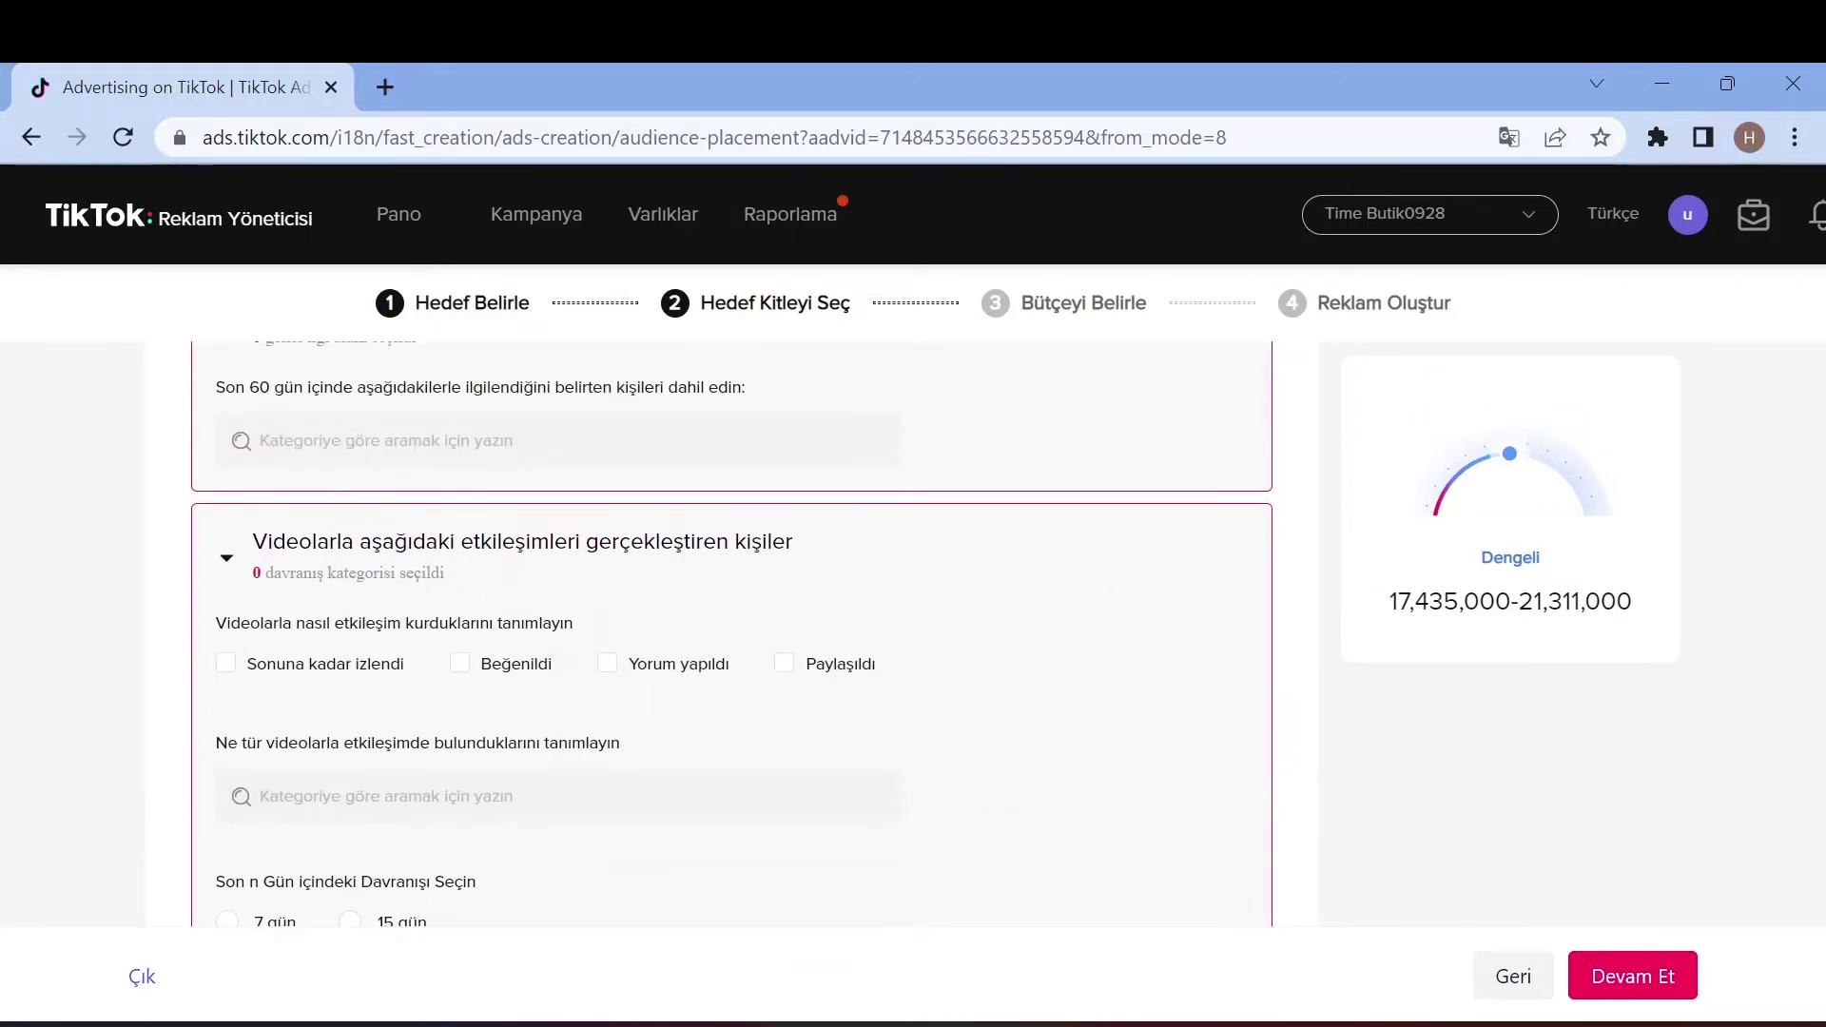
Add Yurtdışında Eğitim from the Eğitim category as a target interest
scroll(376, 808, "up", 2)
left_click(419, 580)
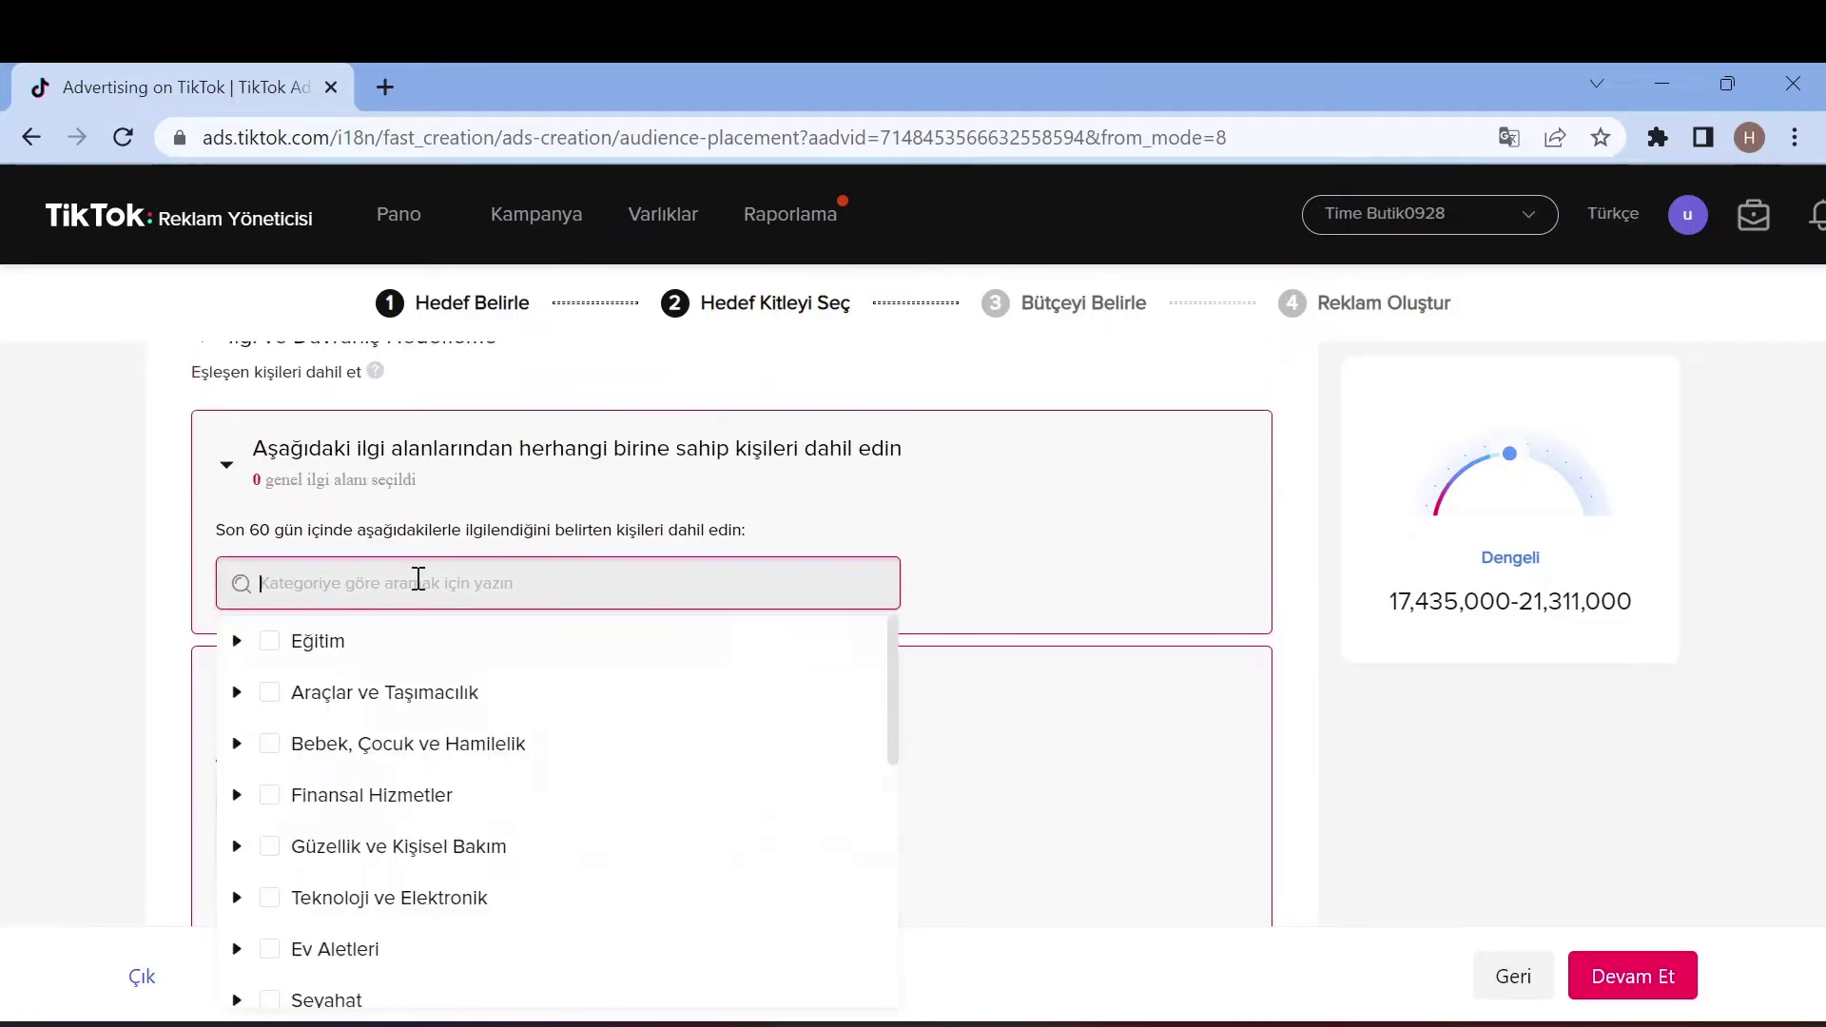
left_click(381, 654)
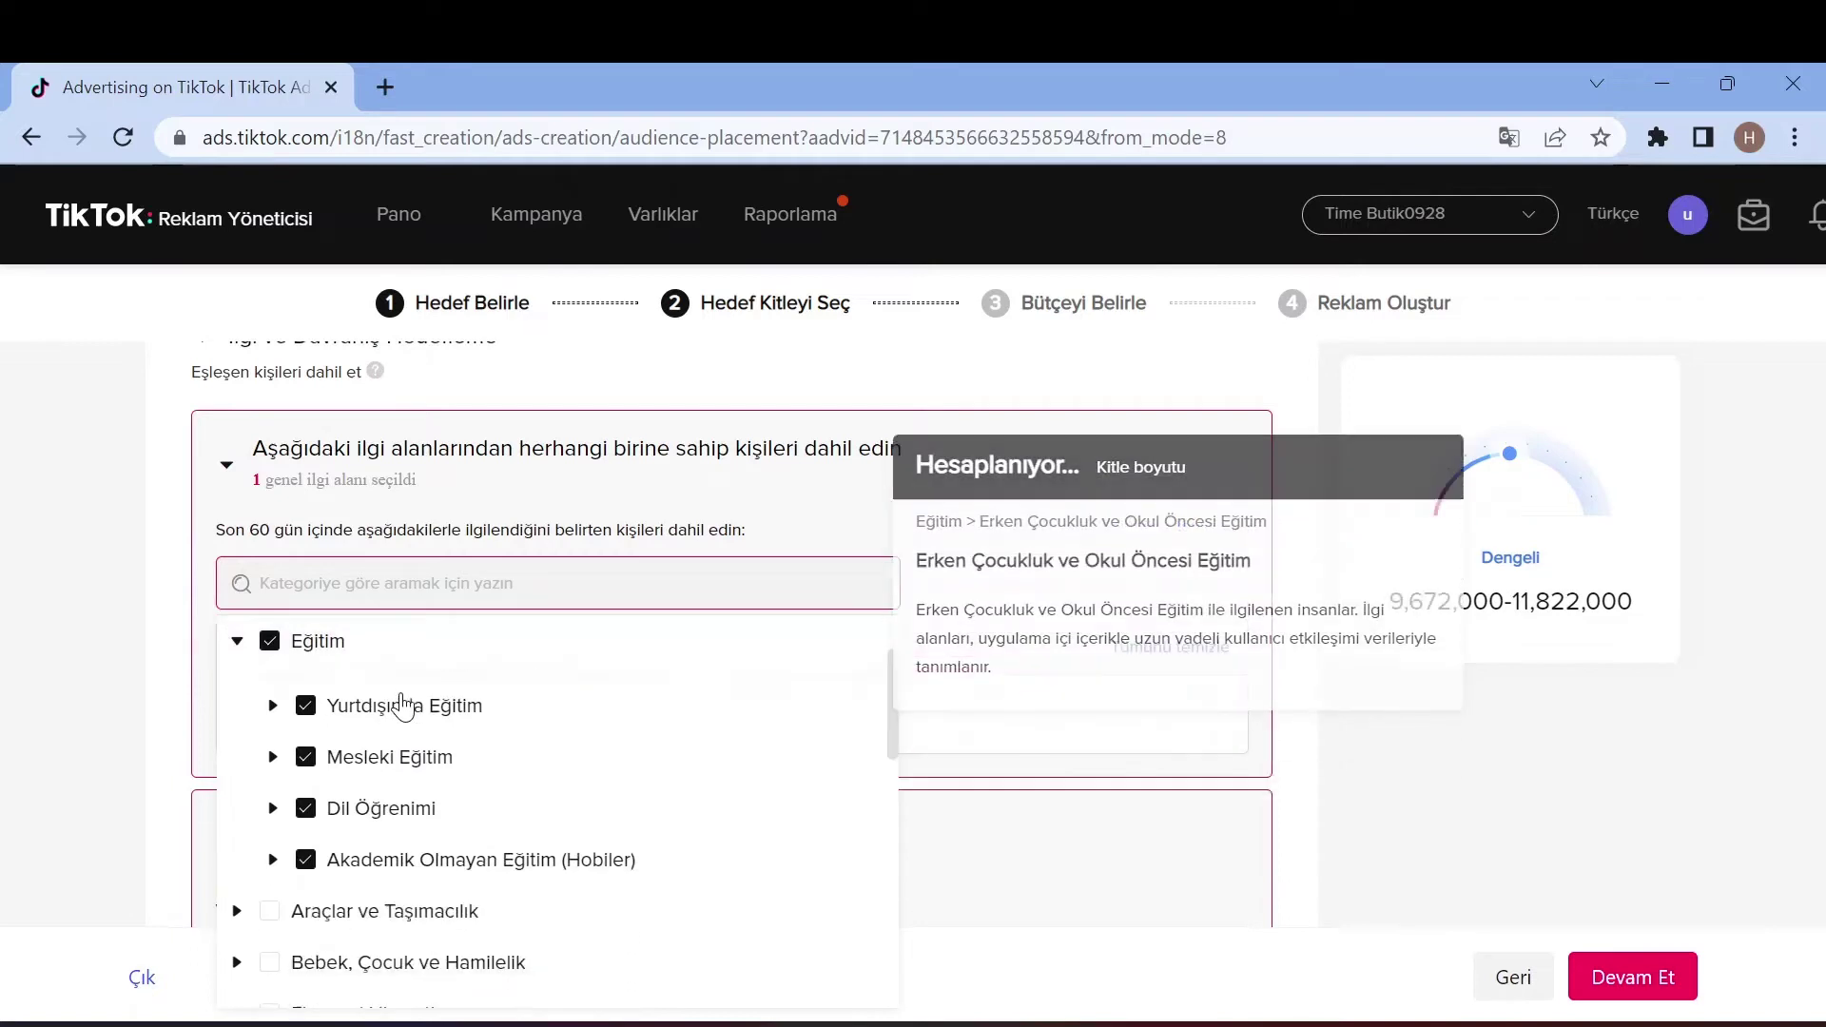
left_click(317, 643)
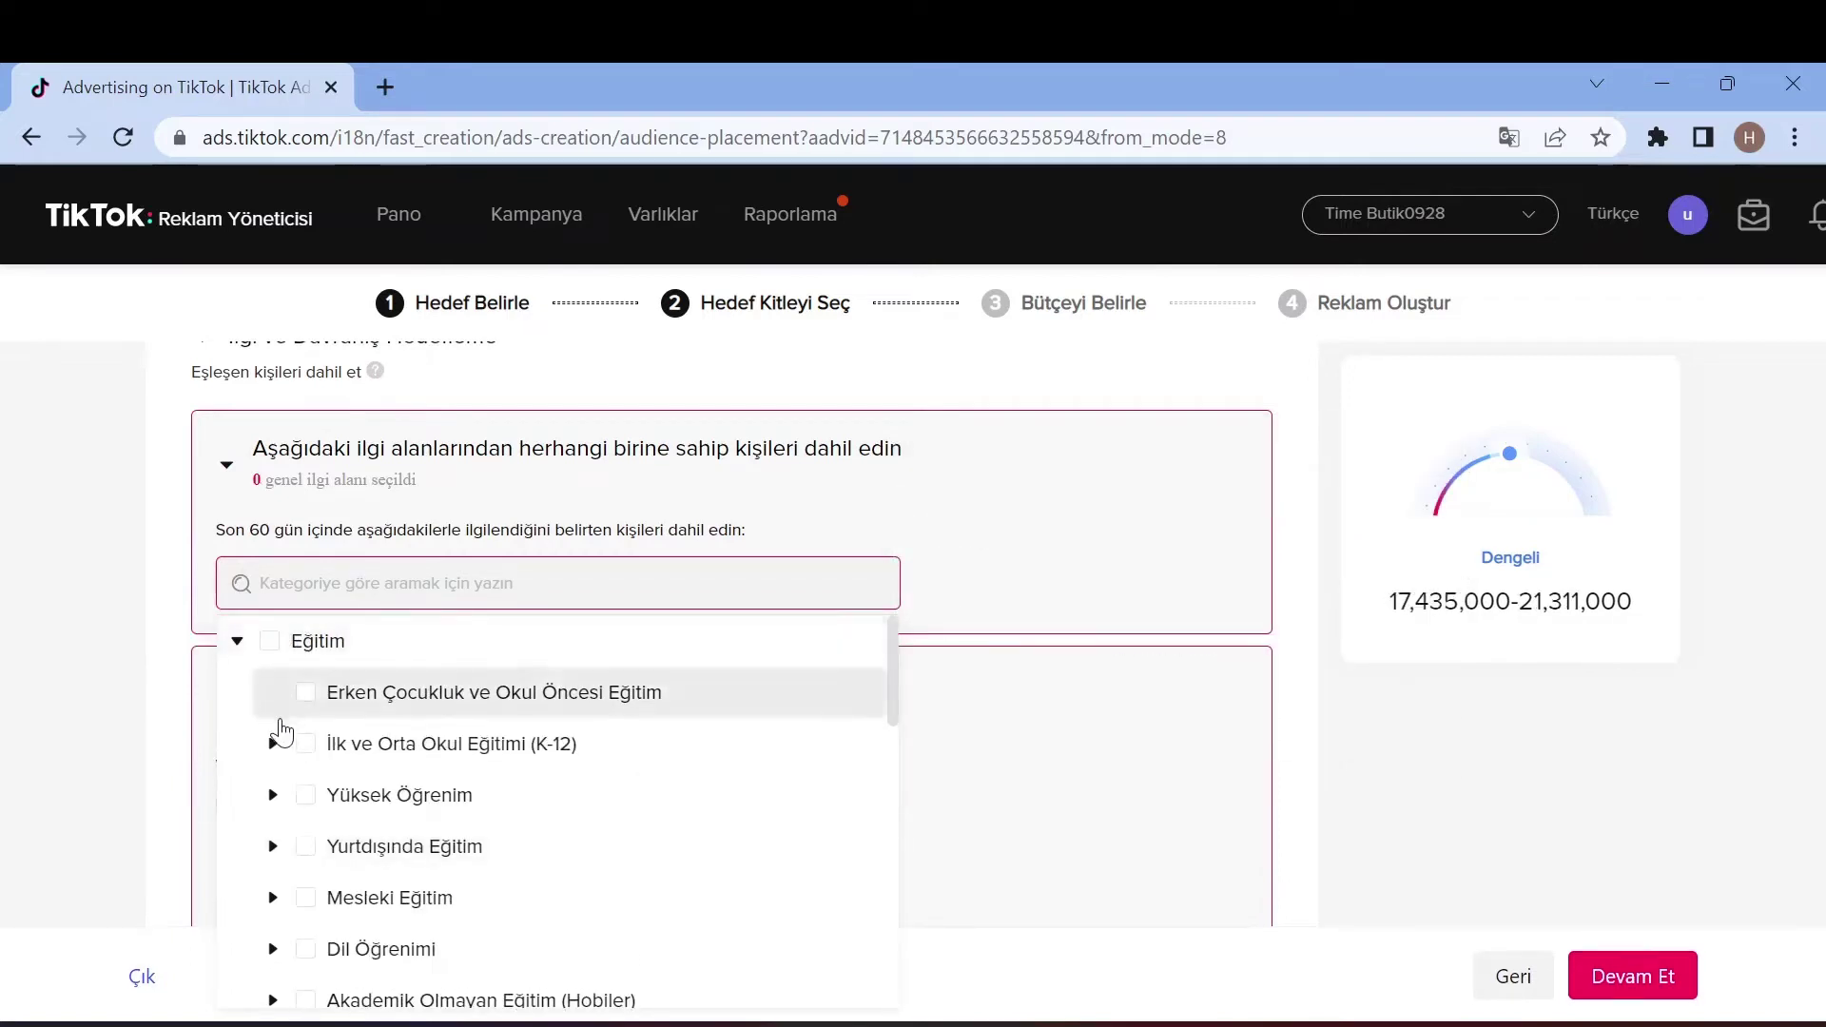
left_click(271, 847)
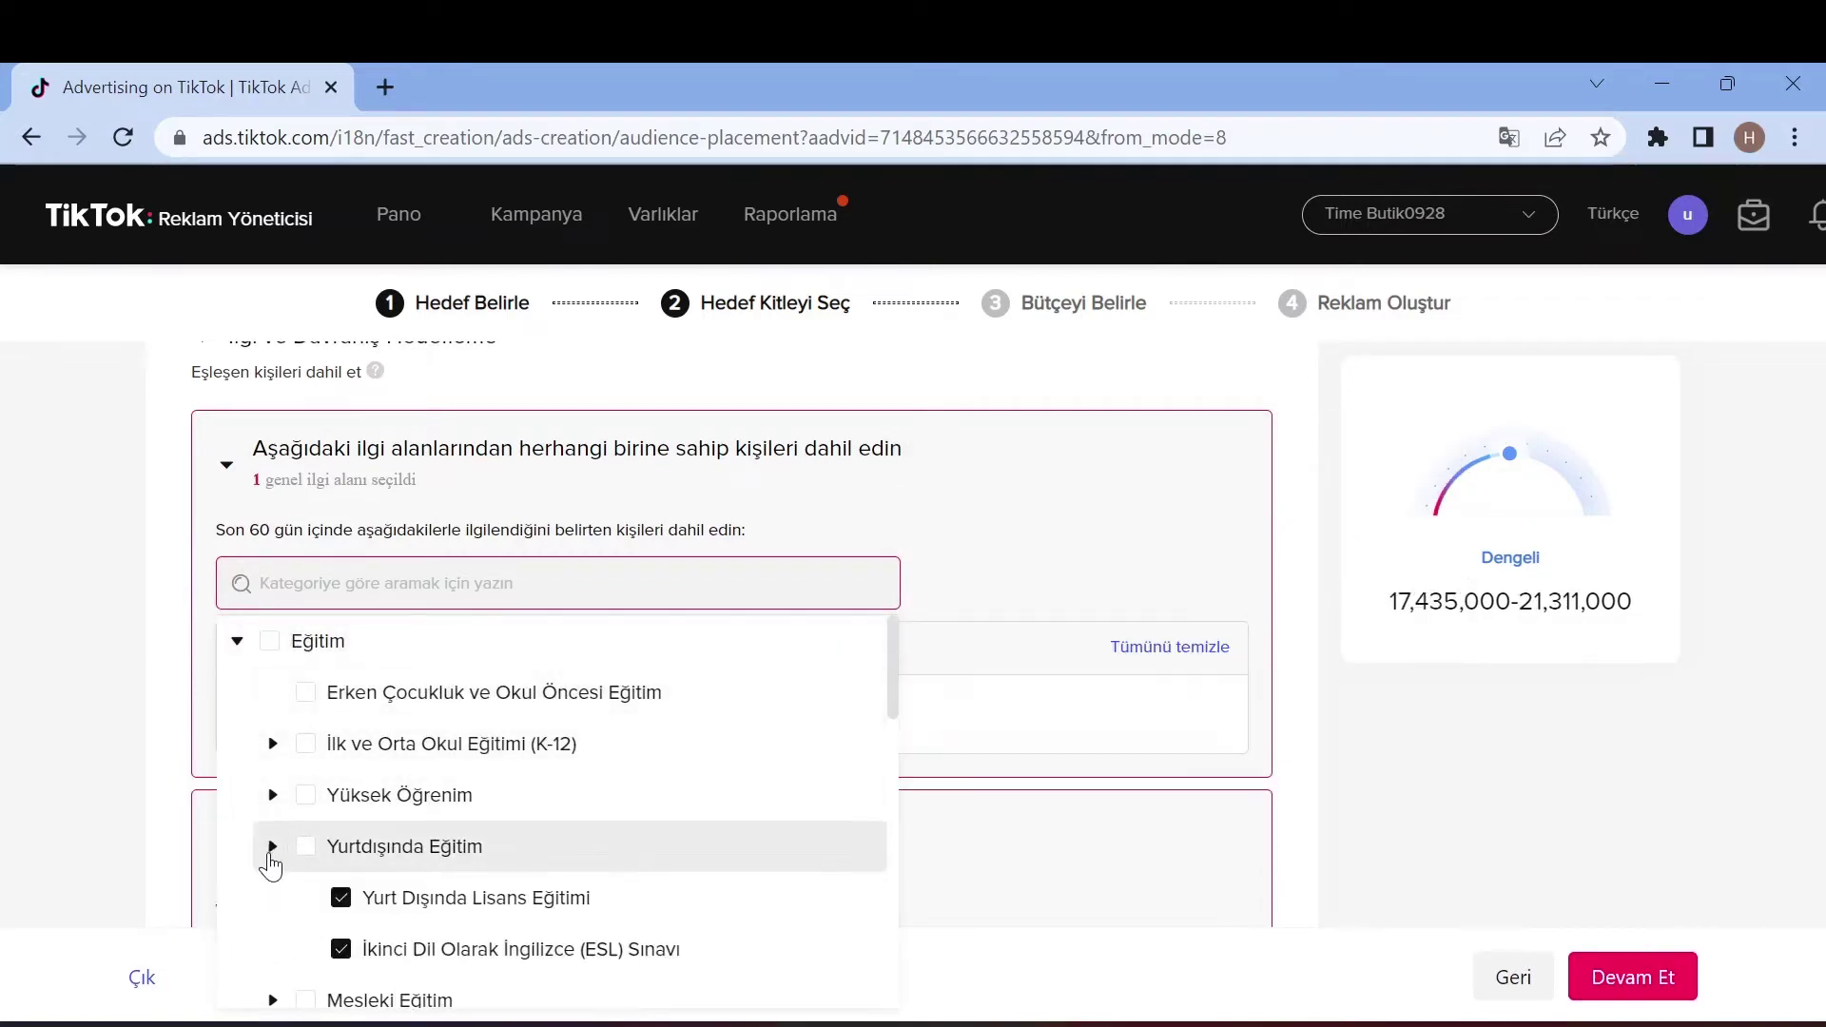
scroll(271, 867, "down", 1)
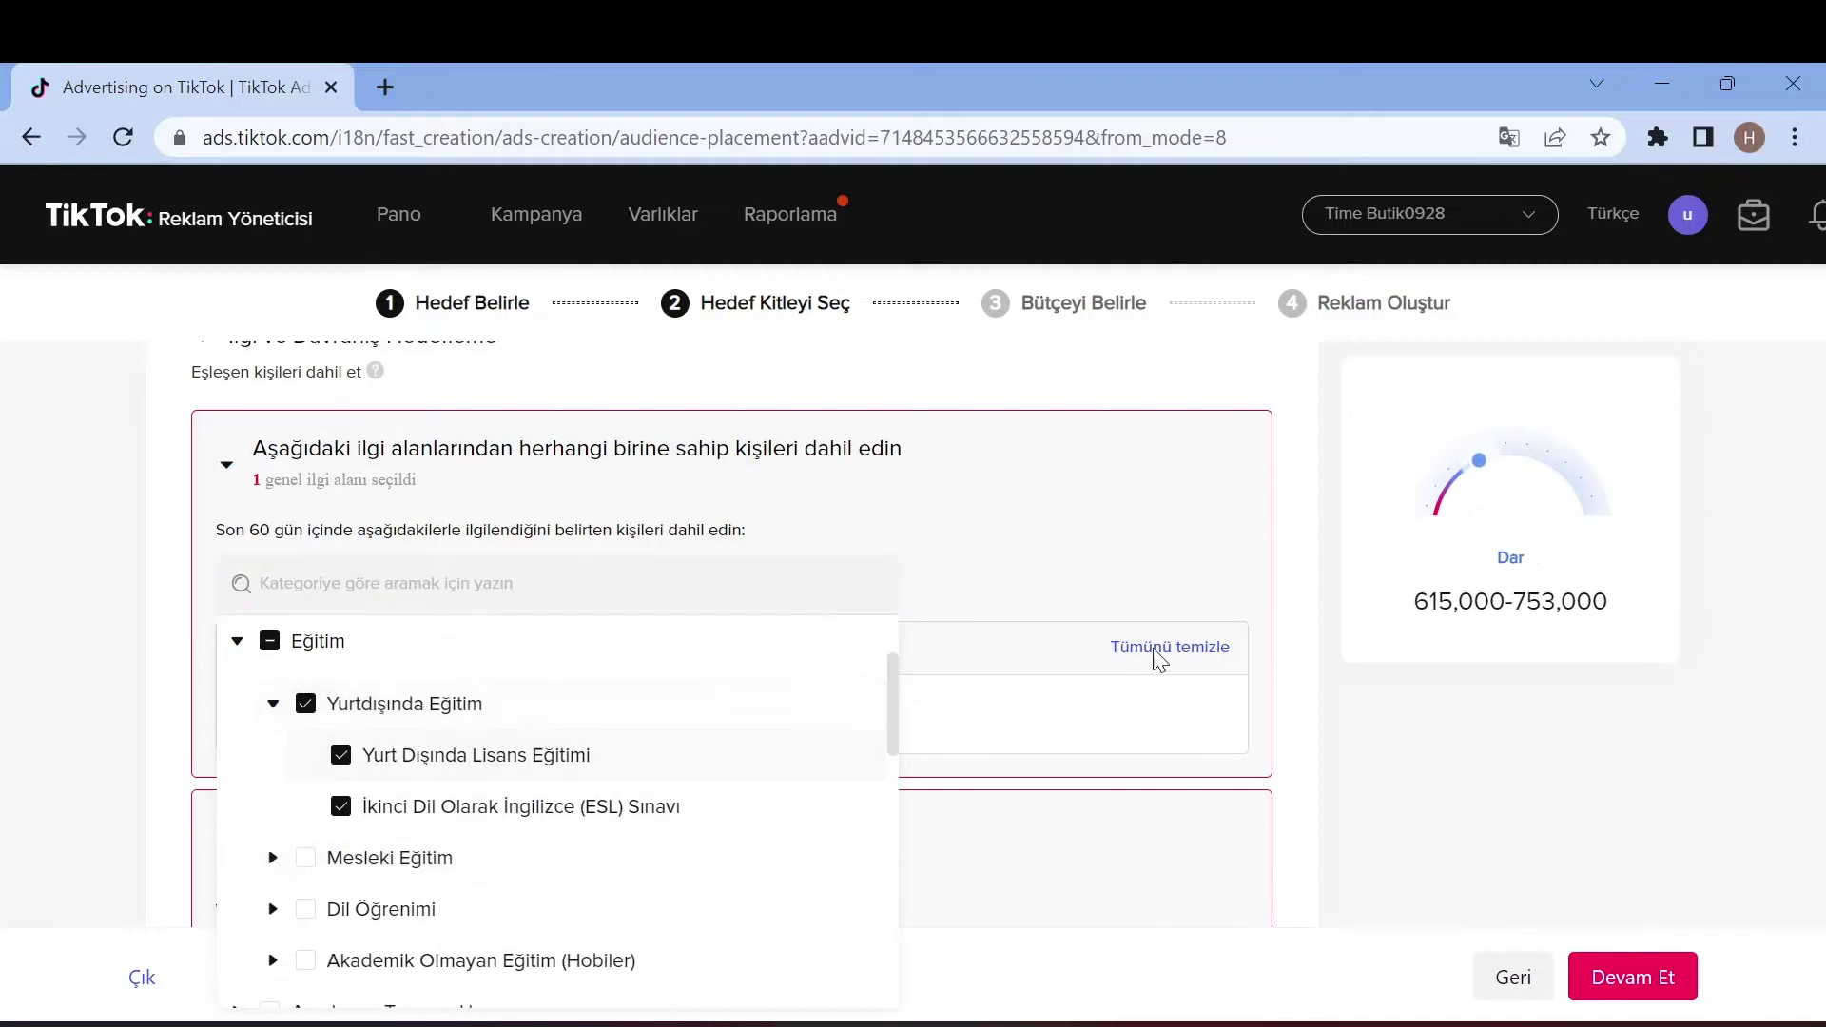
left_click(1000, 767)
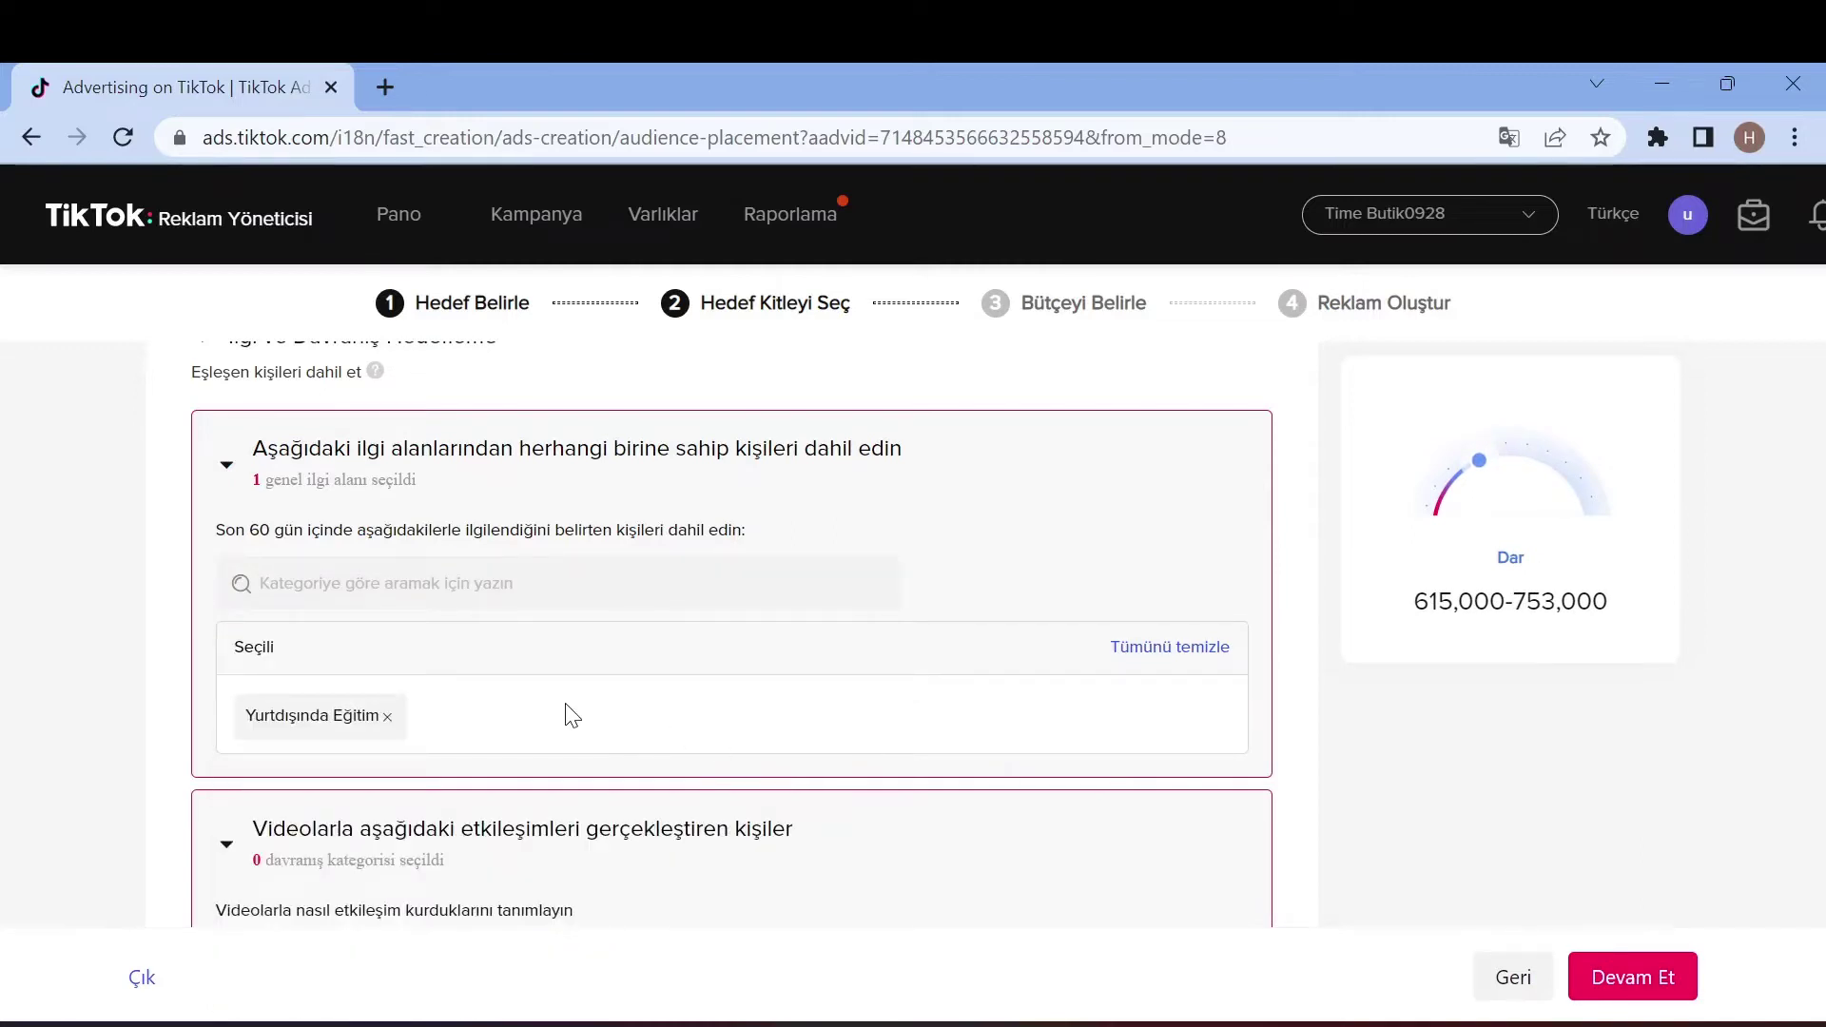
Add Dil Öğrenimi from the Eğitim category to the target interests
left_click(396, 601)
left_click(275, 909)
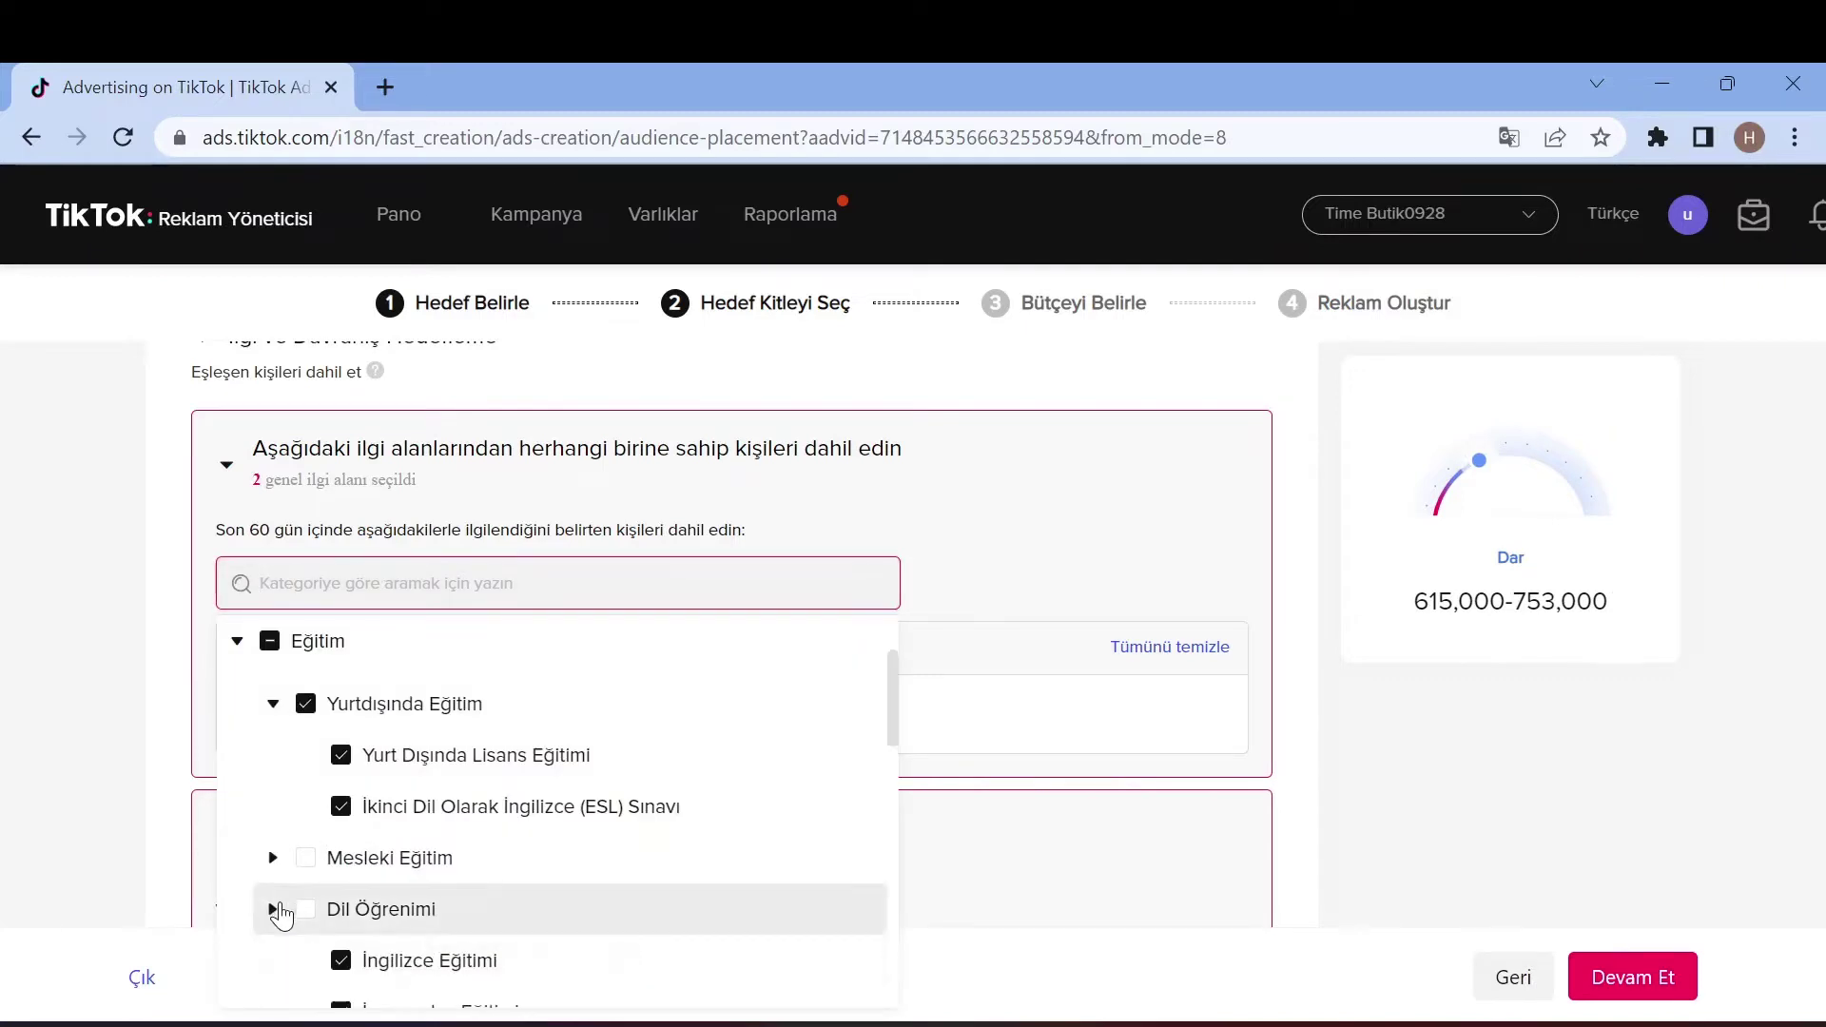
left_click(305, 909)
scroll(309, 927, "down", 1)
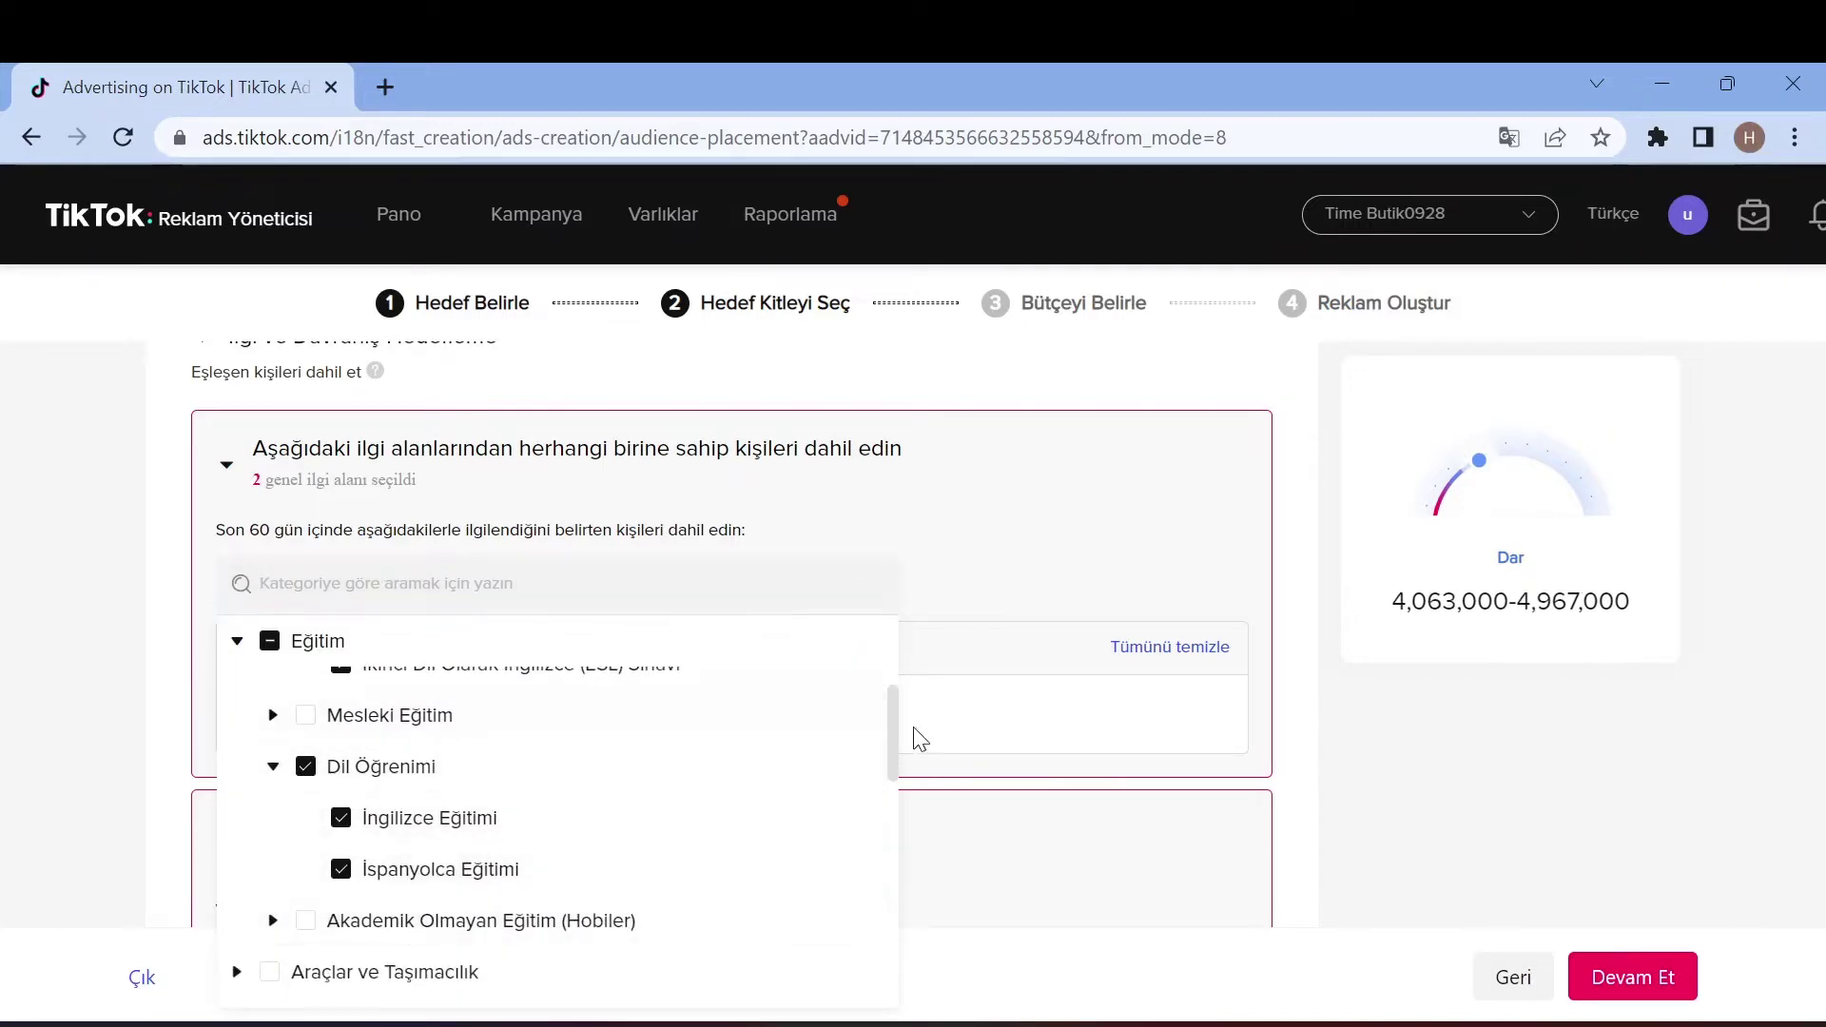
left_click(923, 814)
Set the video interaction type to Beğenildi and review the available video categories
scroll(452, 734, "down", 3)
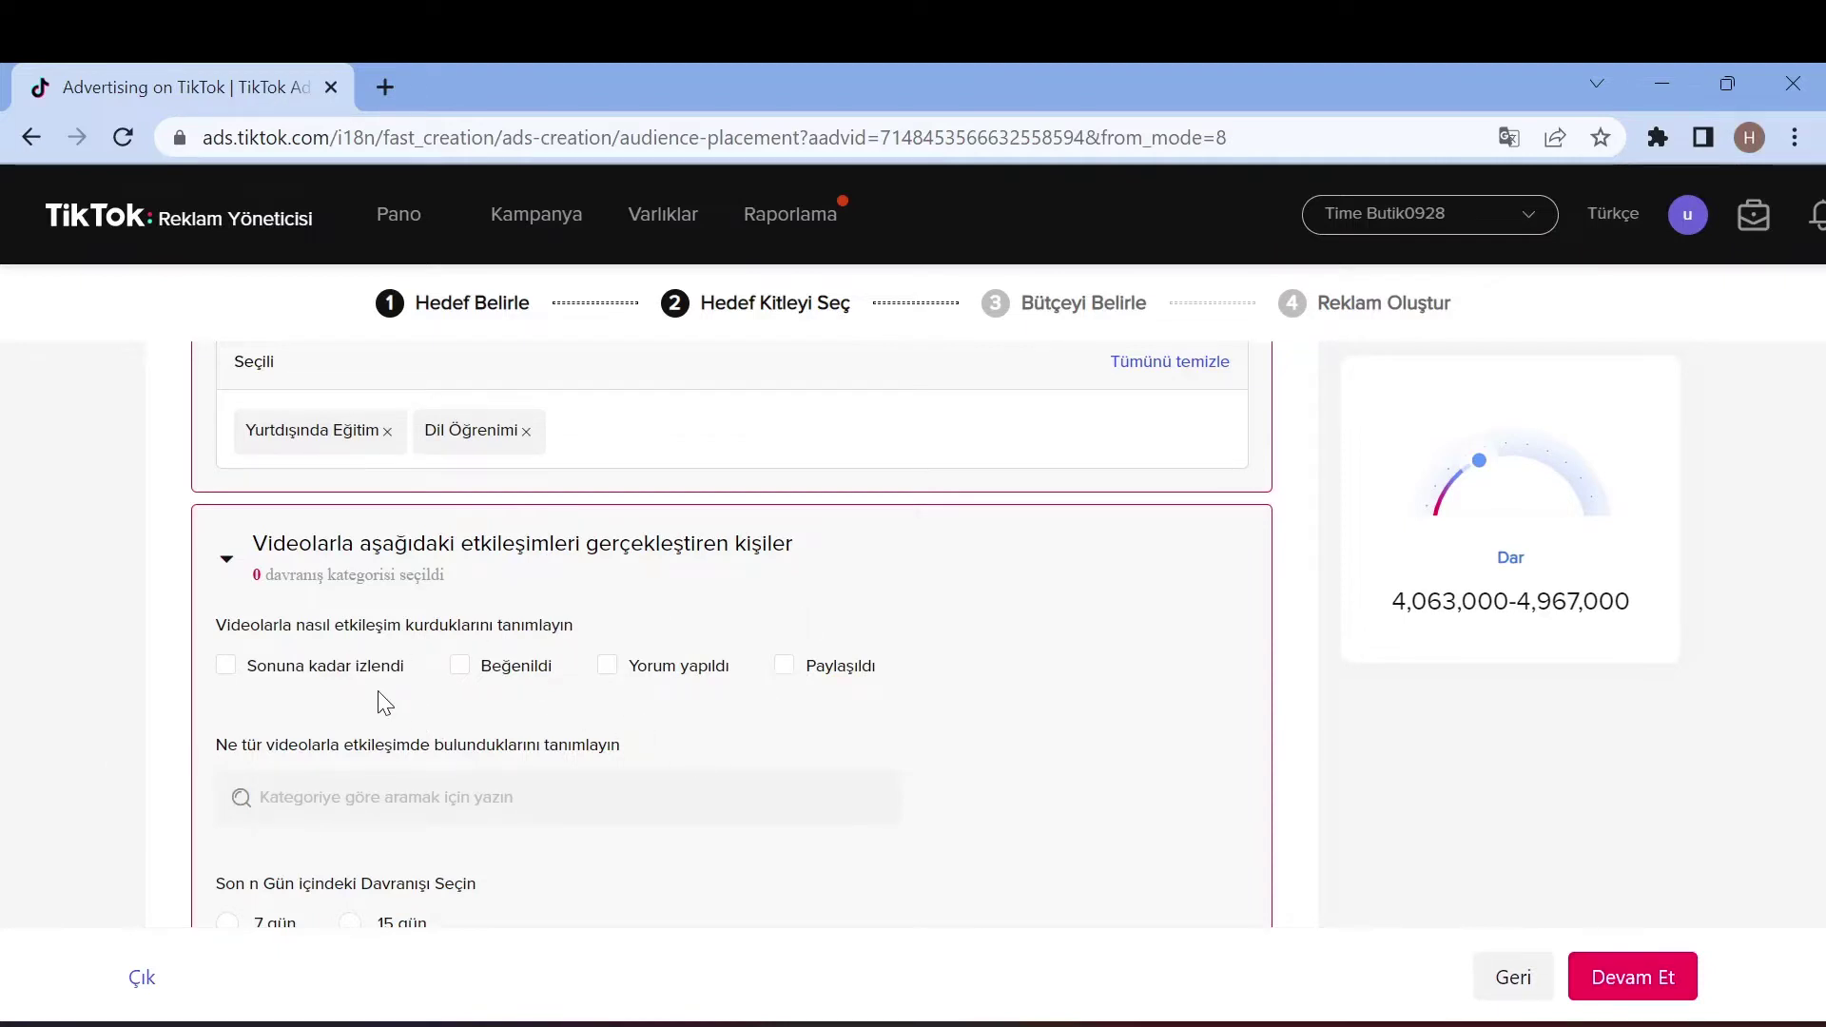
scroll(378, 693, "down", 2)
left_click(461, 523)
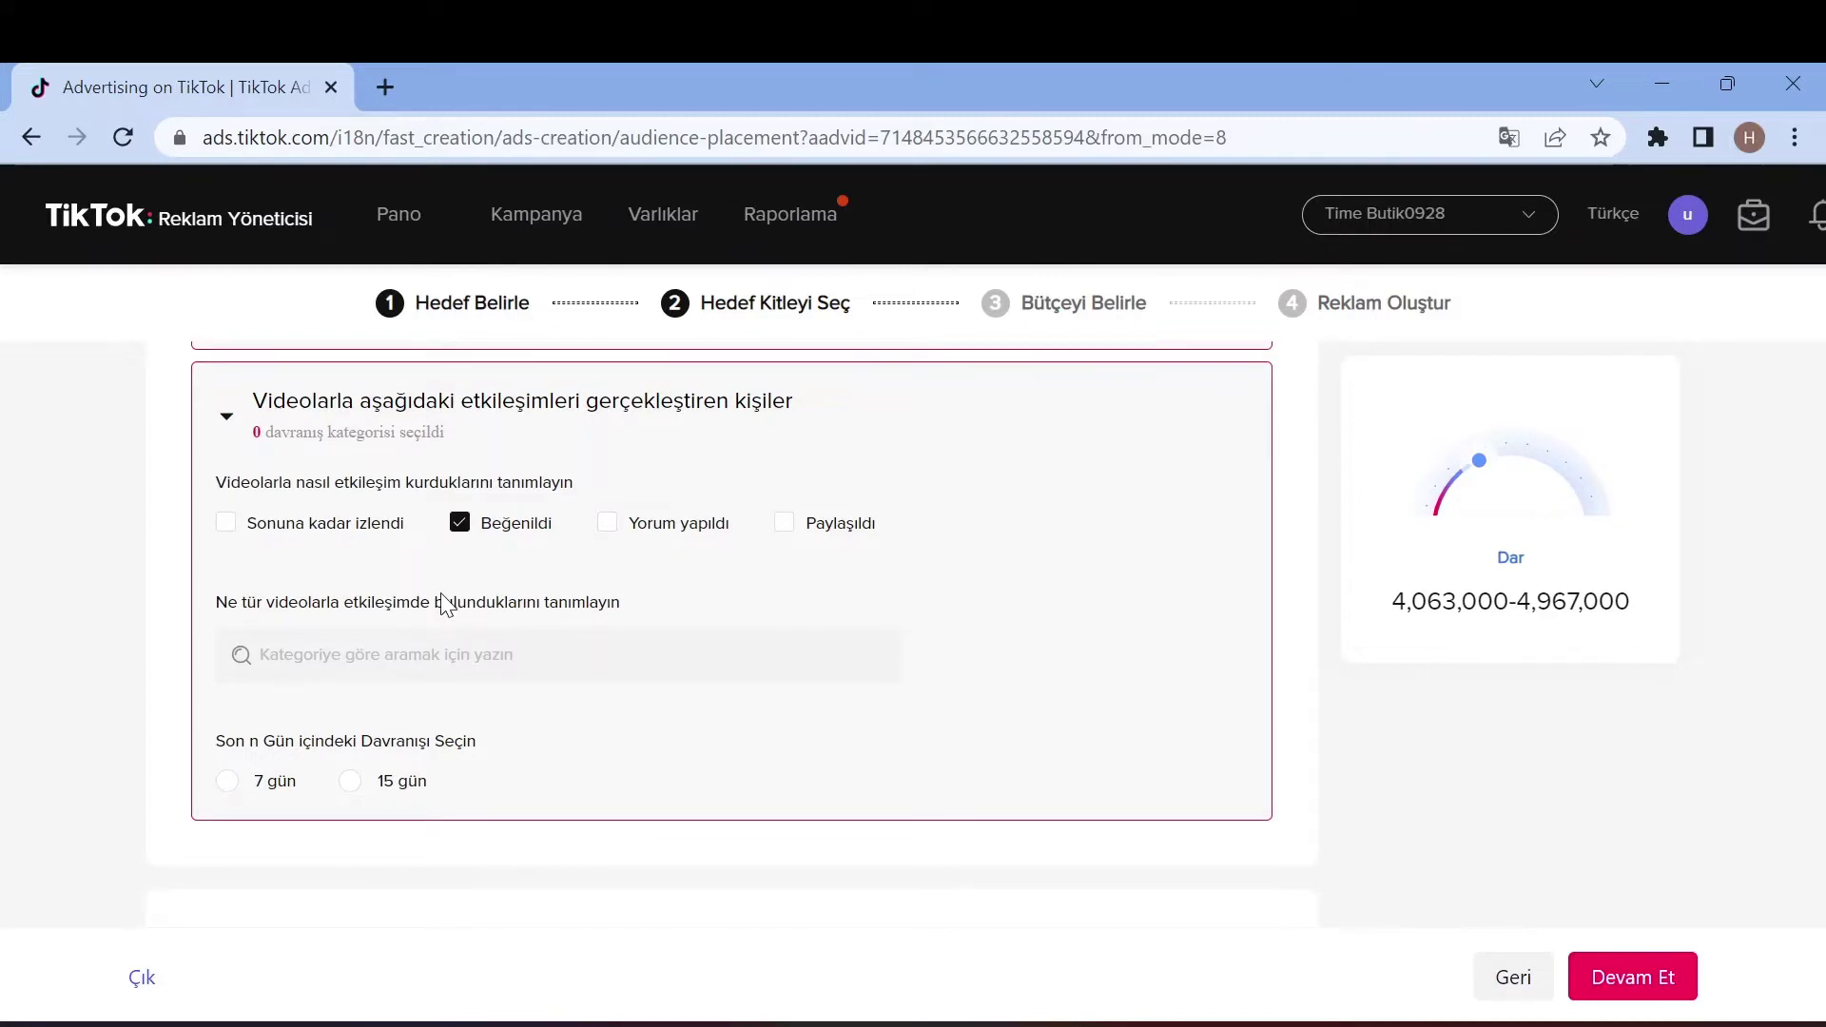
left_click(440, 635)
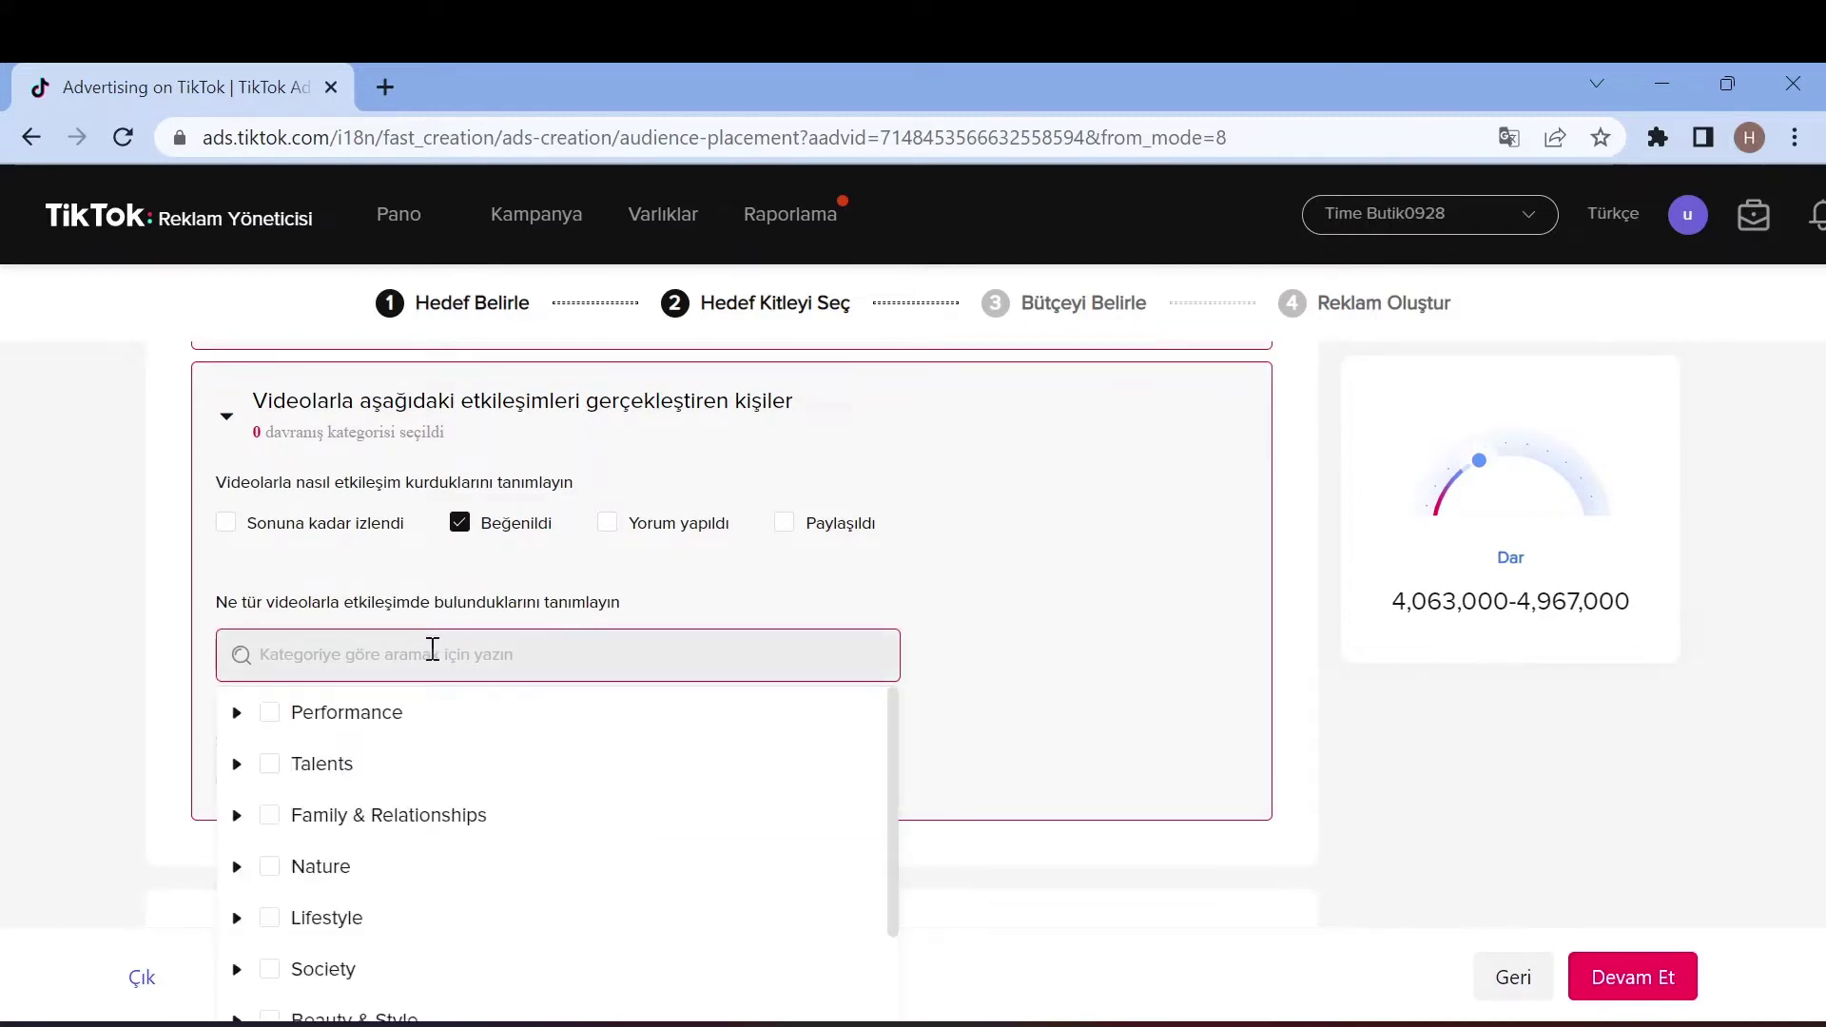
scroll(457, 842, "down", 3)
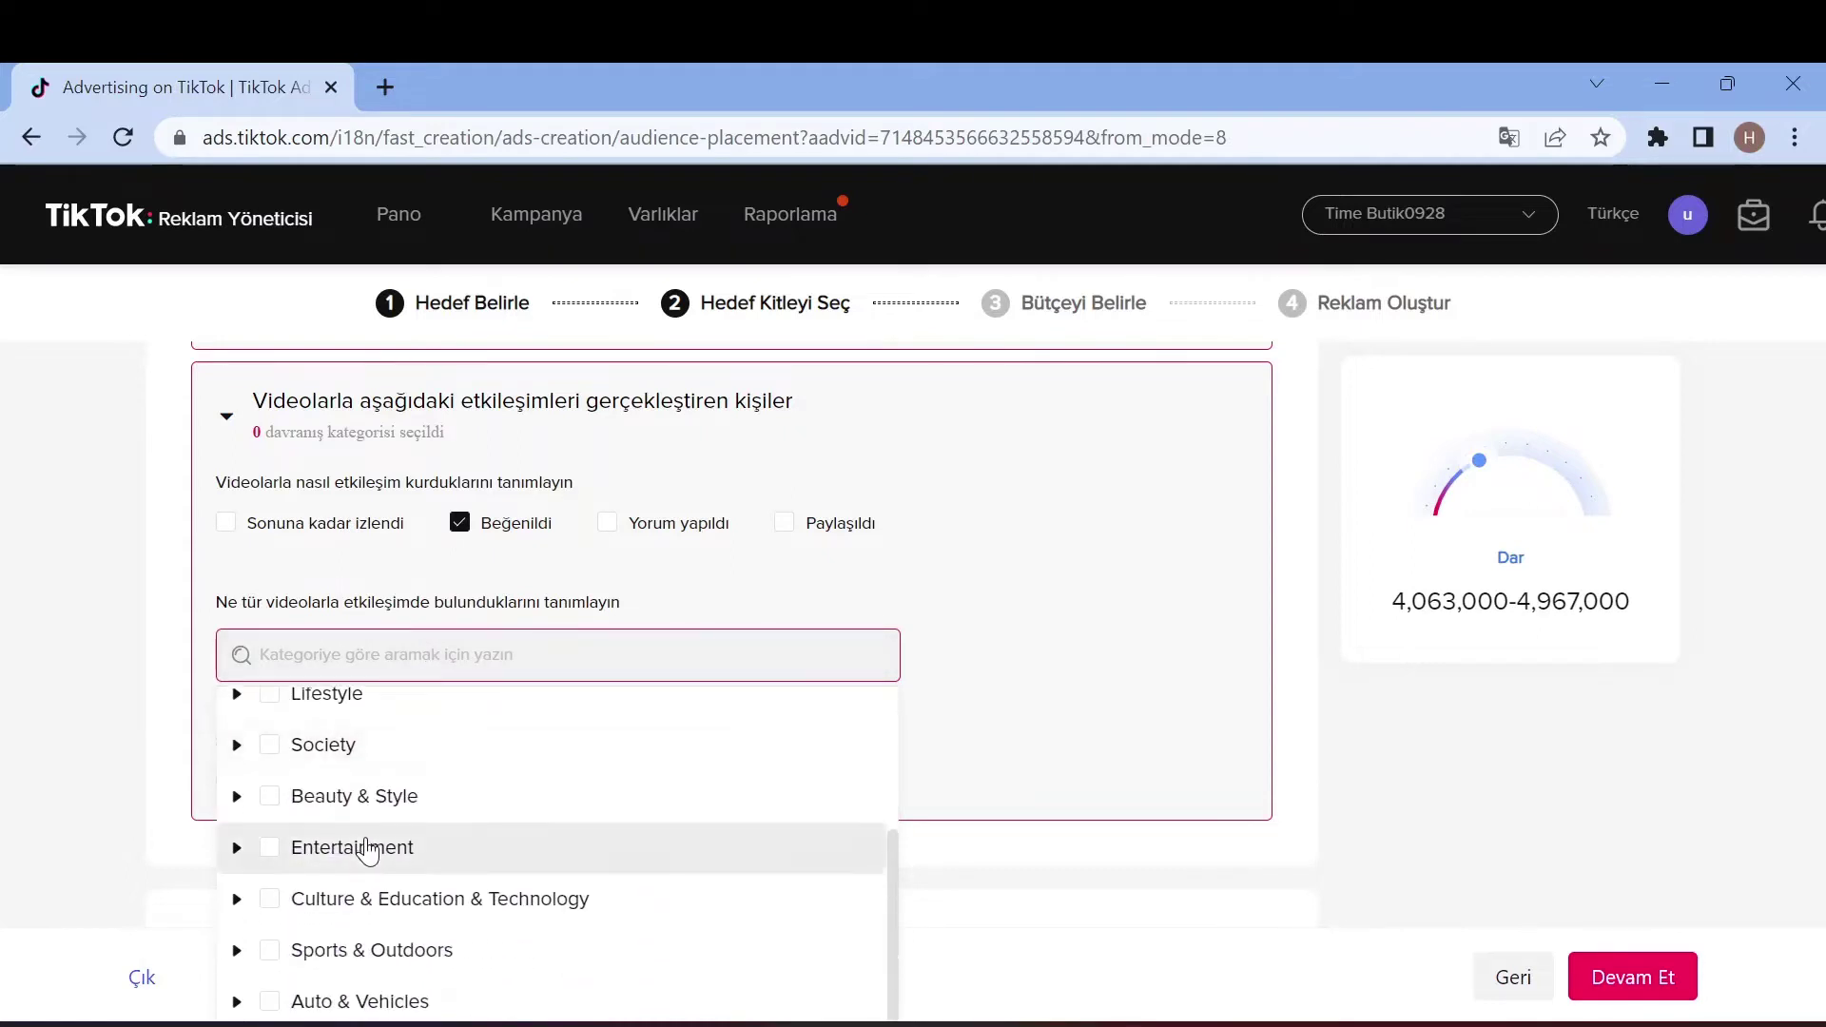
scroll(334, 834, "up", 3)
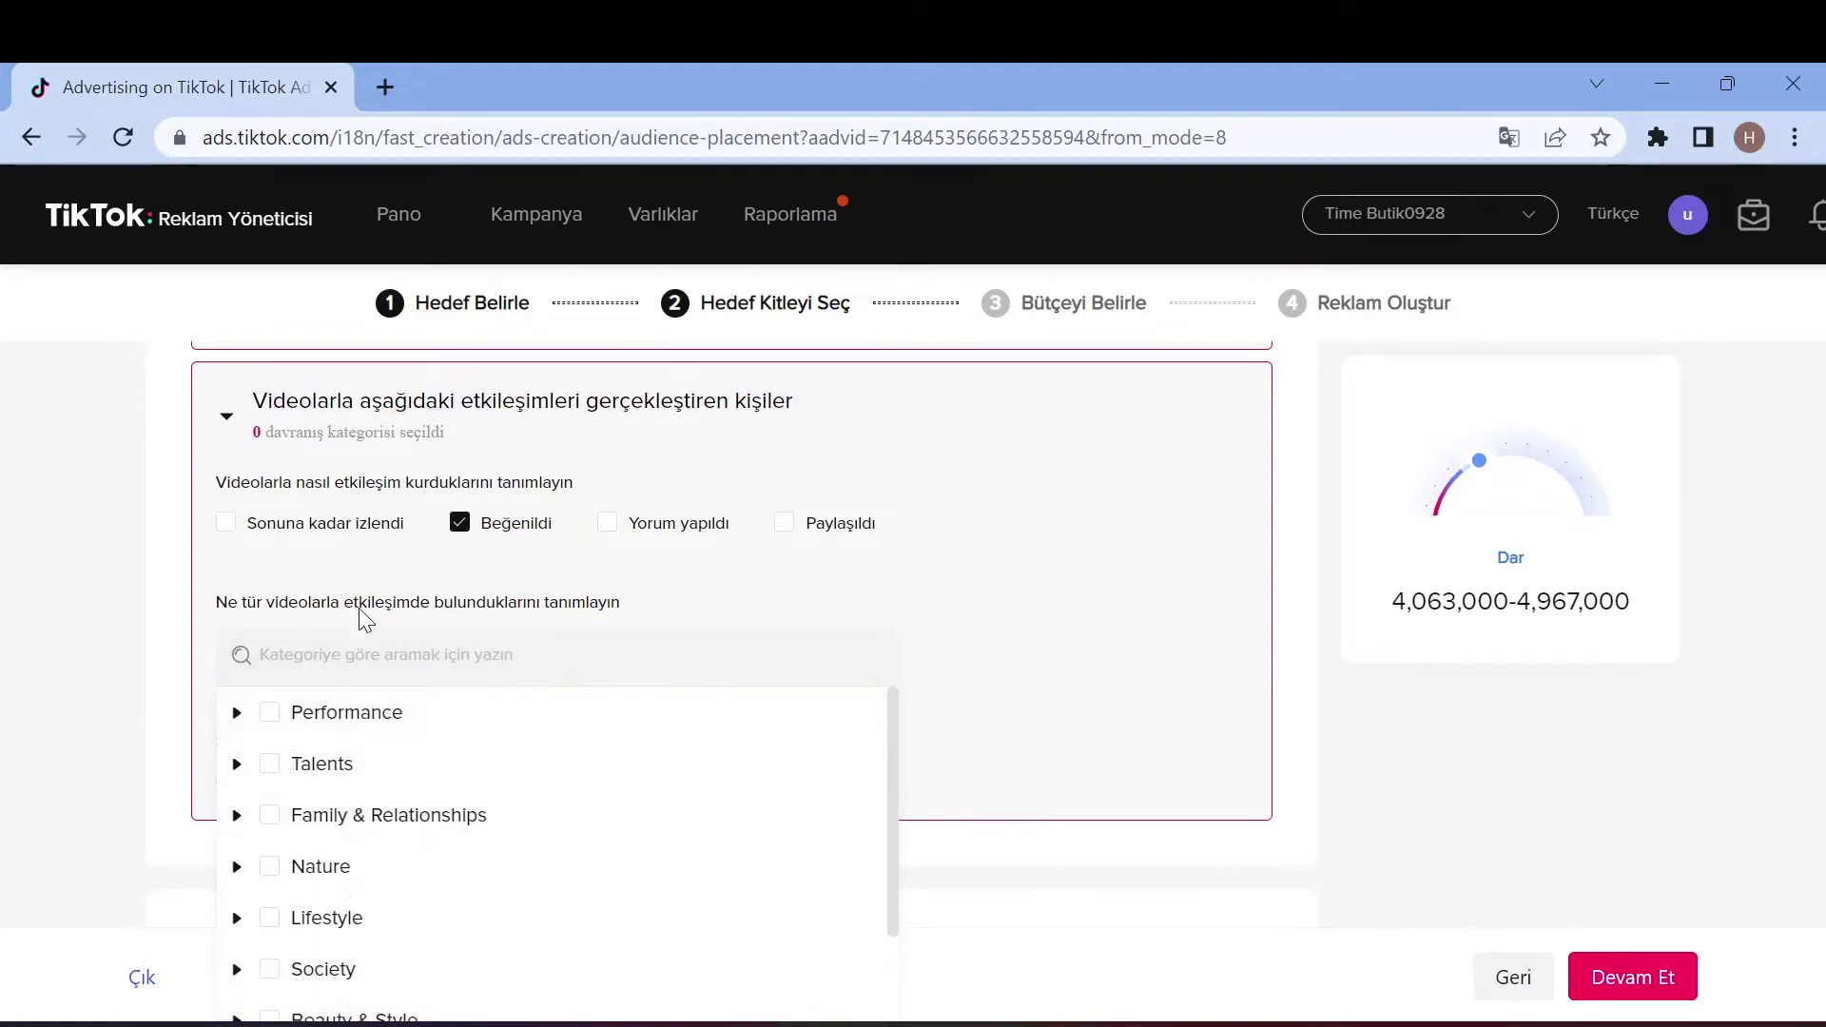
left_click(346, 577)
Set the video behaviour period to 15 gün and try to continue to the budget stage
scroll(546, 596, "down", 2)
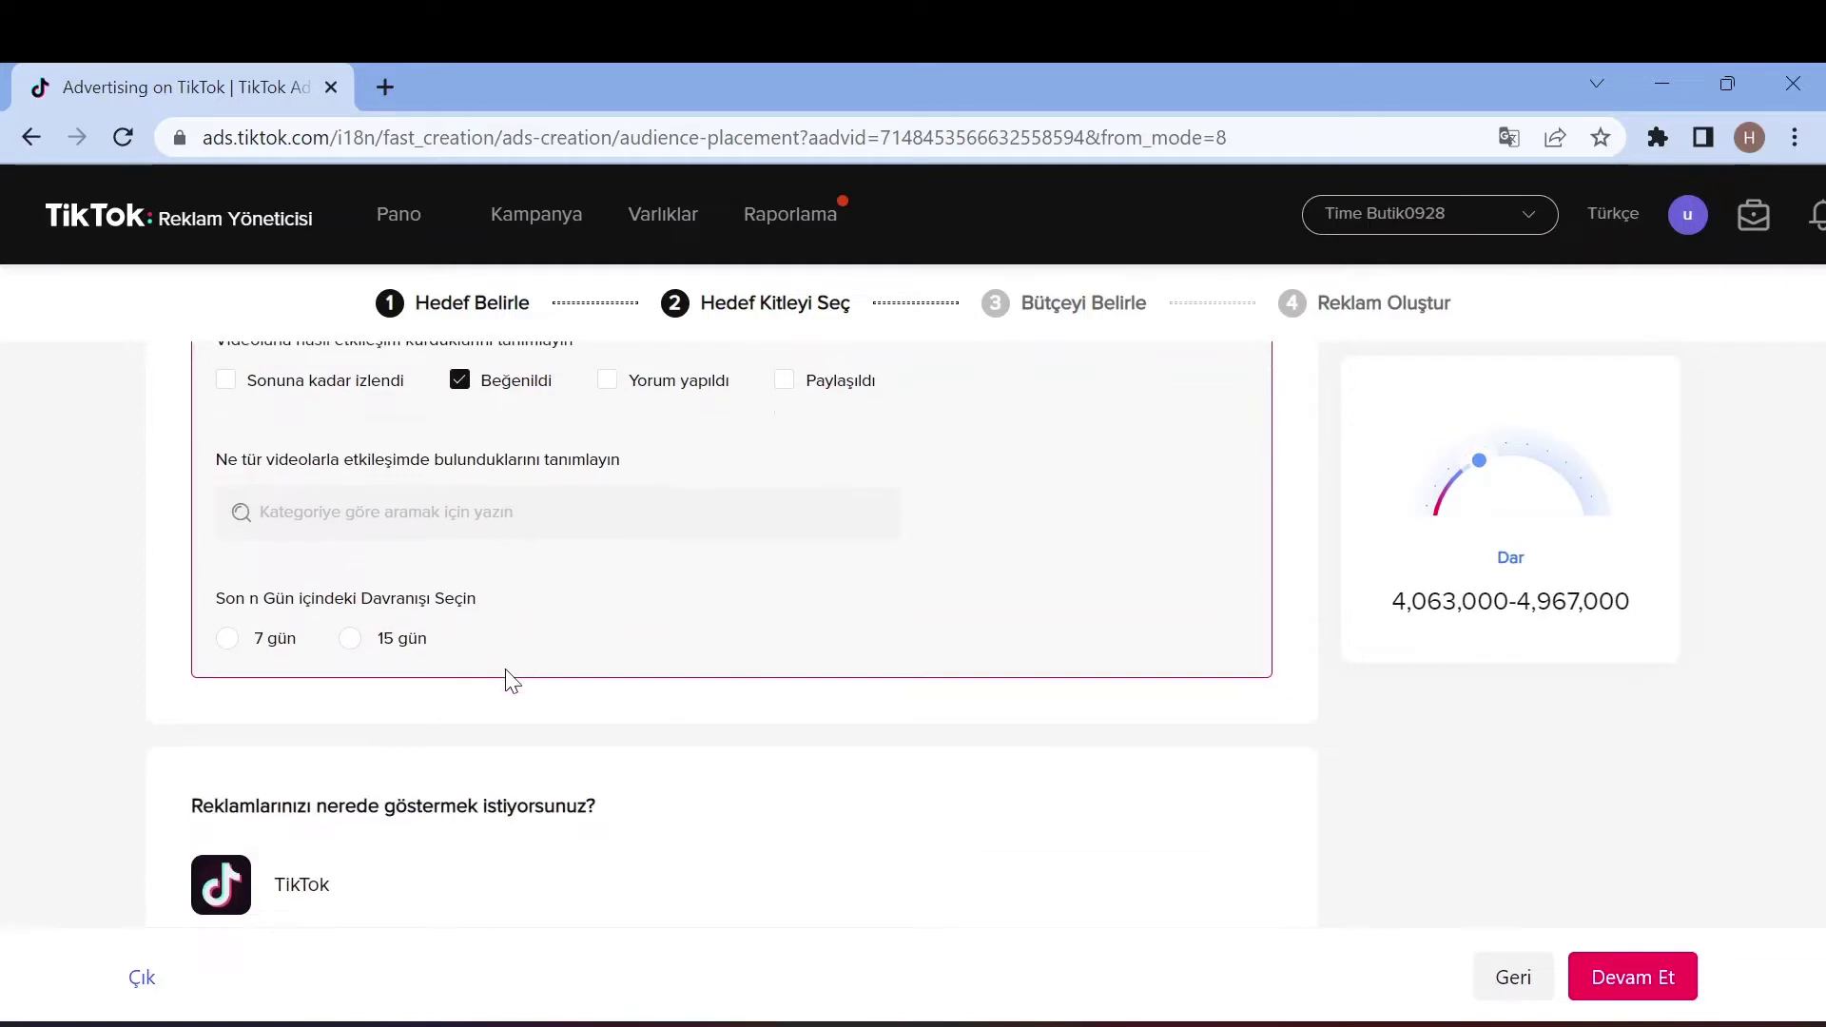
scroll(504, 677, "up", 3)
scroll(554, 701, "down", 4)
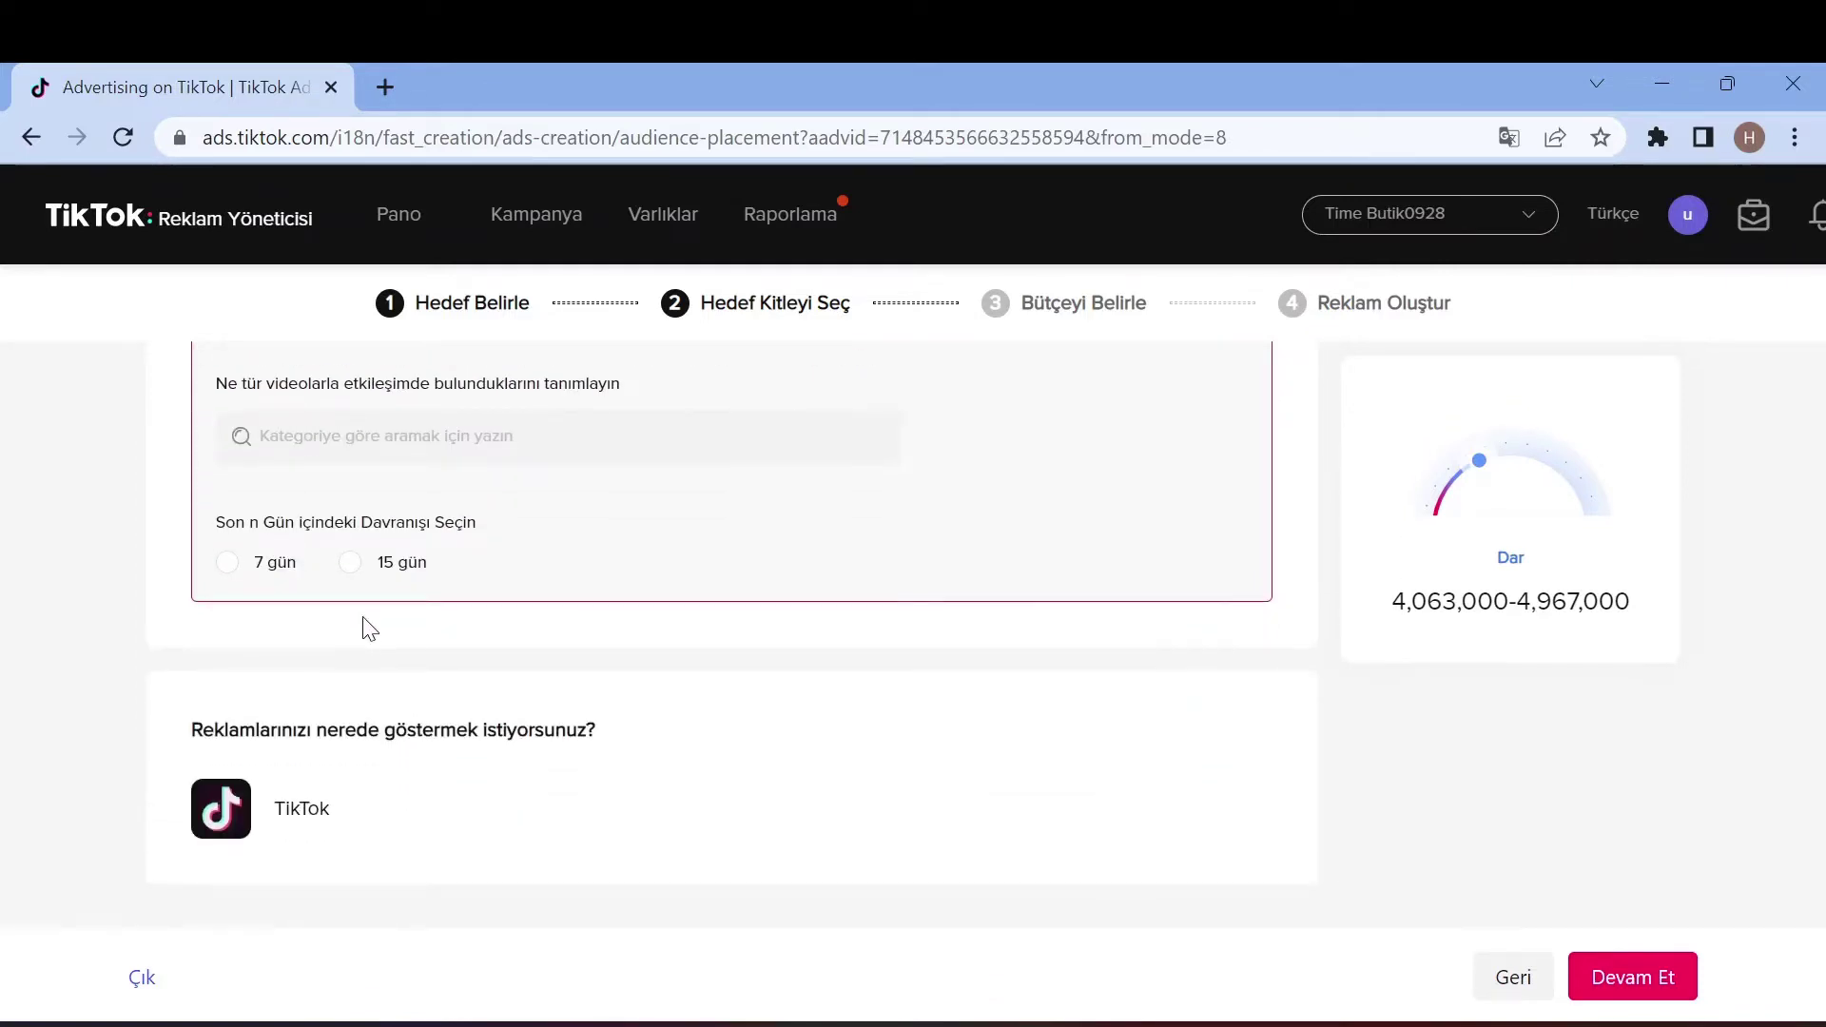
left_click(350, 562)
scroll(716, 455, "up", 6)
scroll(812, 574, "down", 5)
left_click(1618, 963)
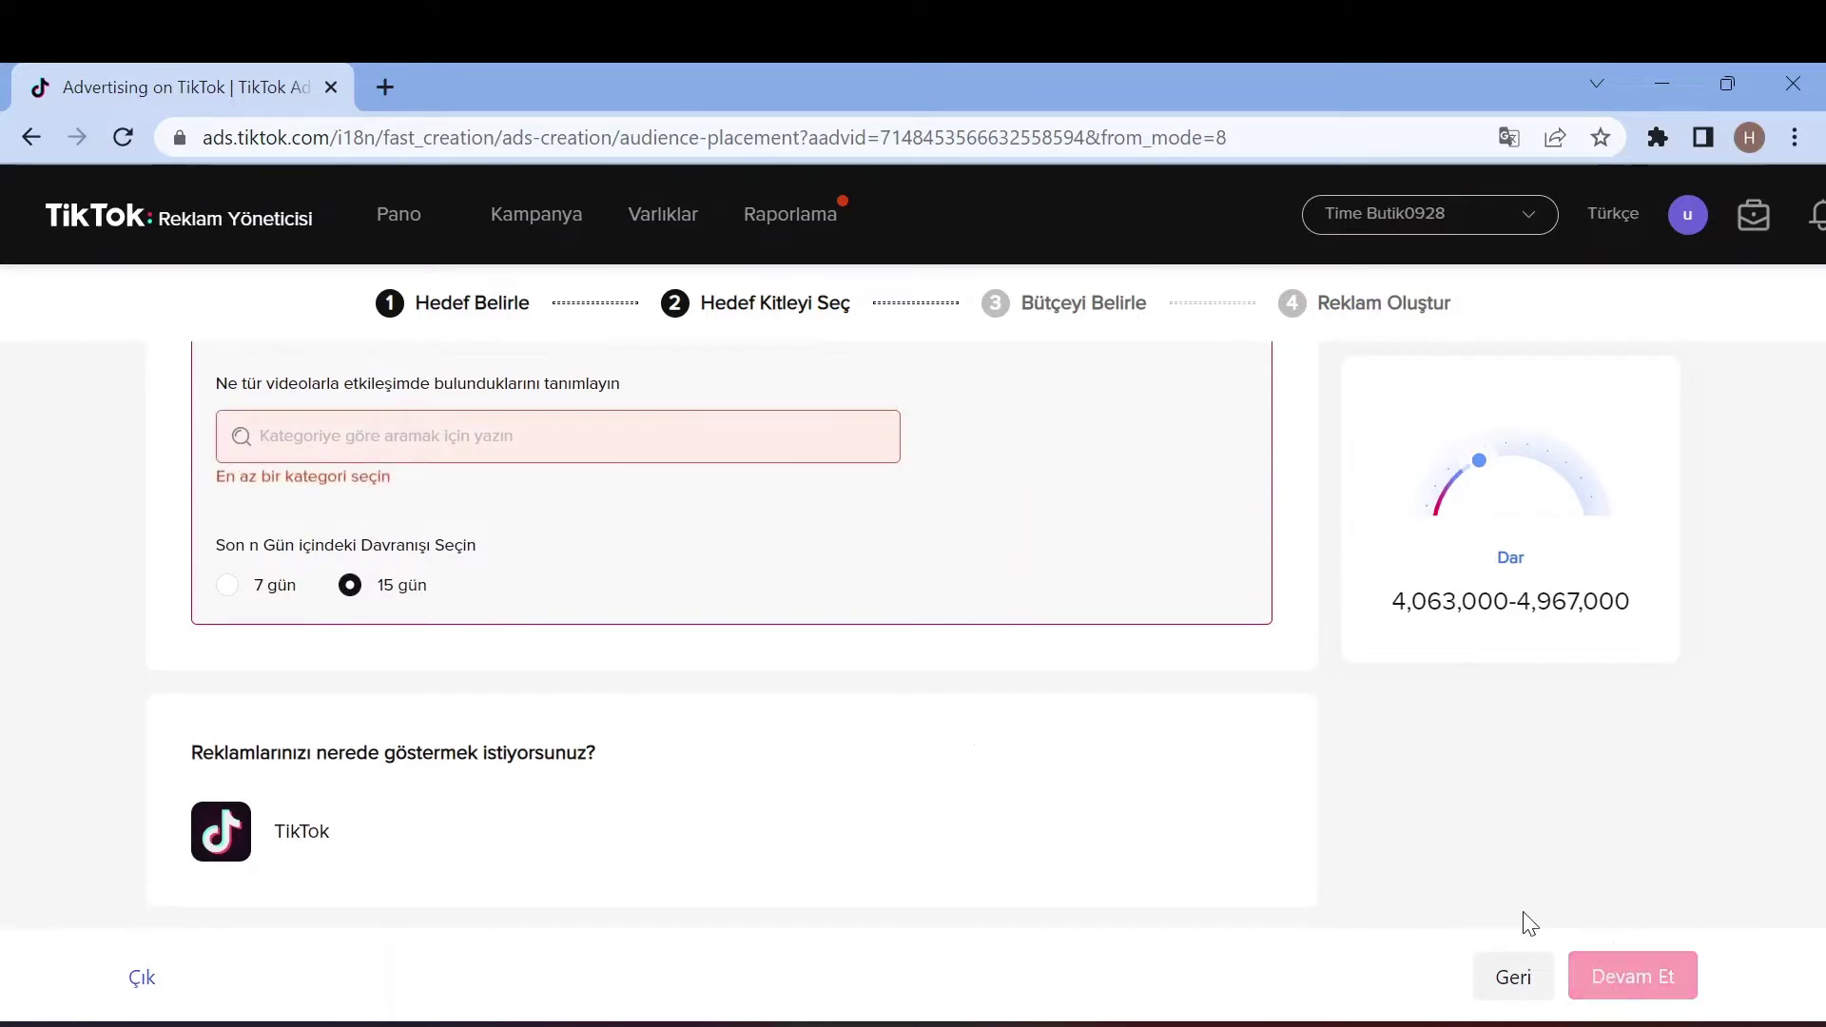
left_click(478, 734)
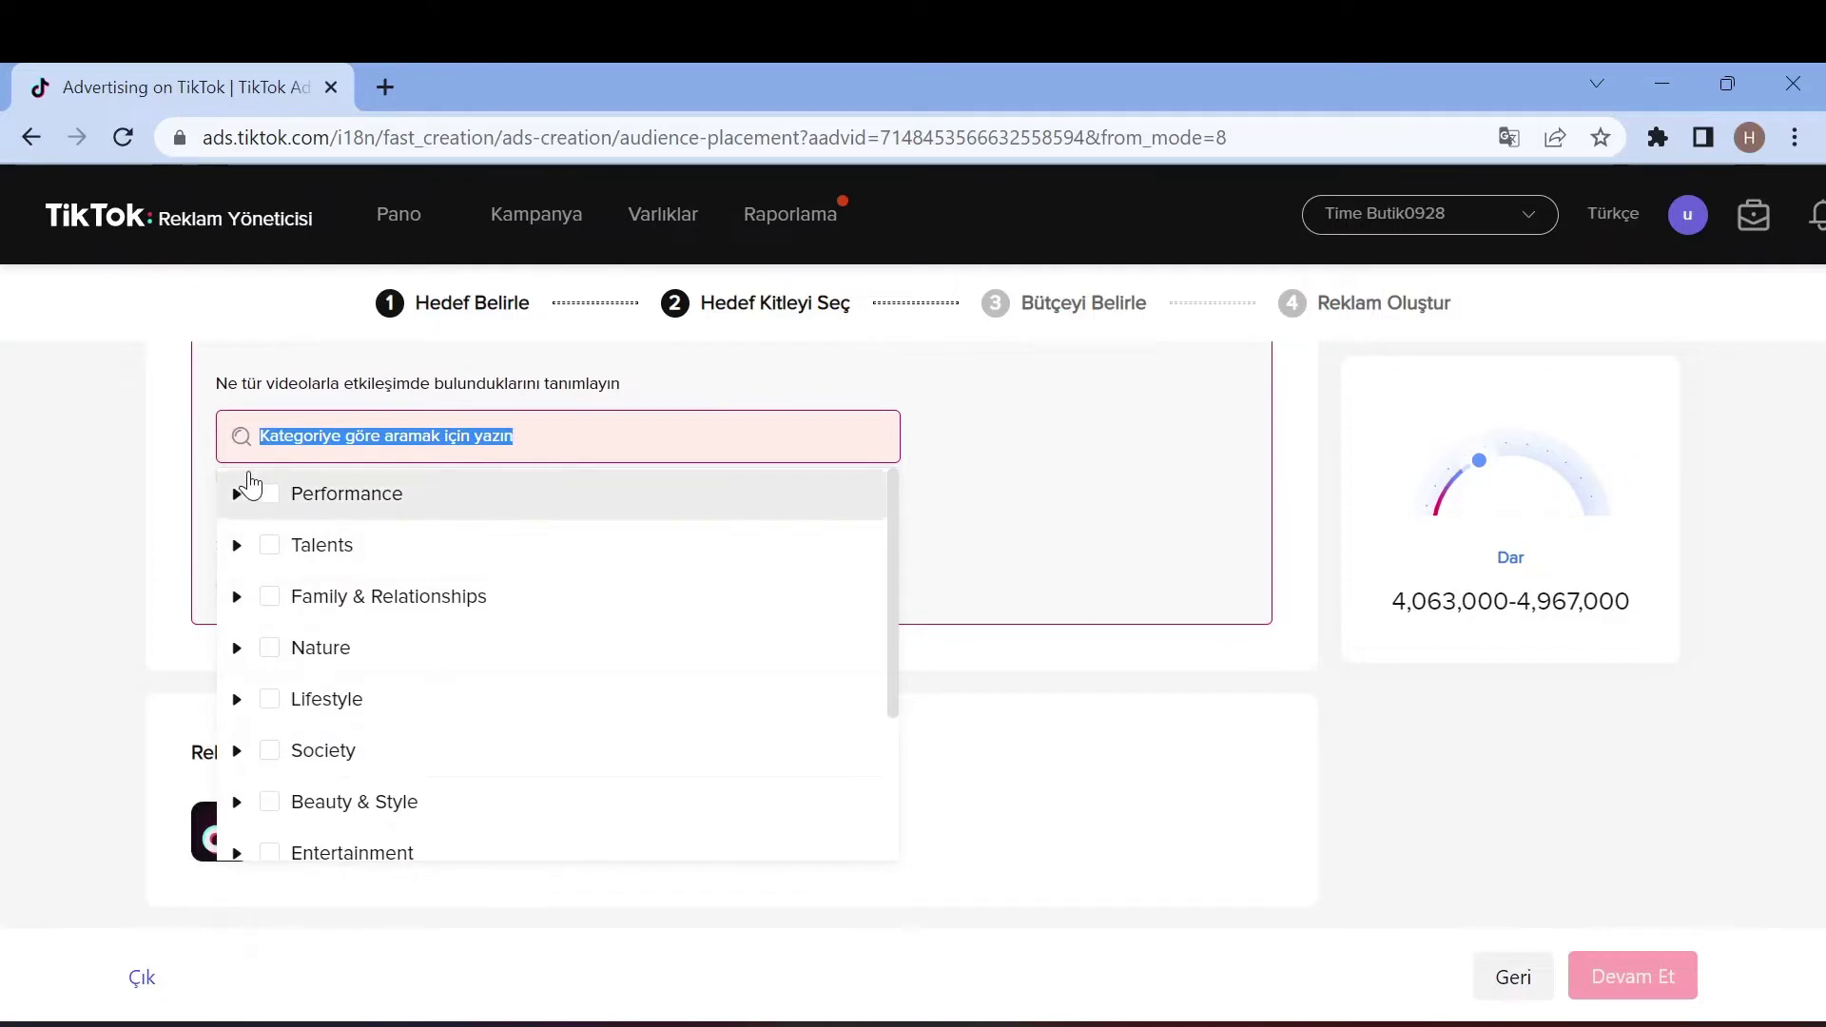
left_click(234, 493)
left_click(269, 636)
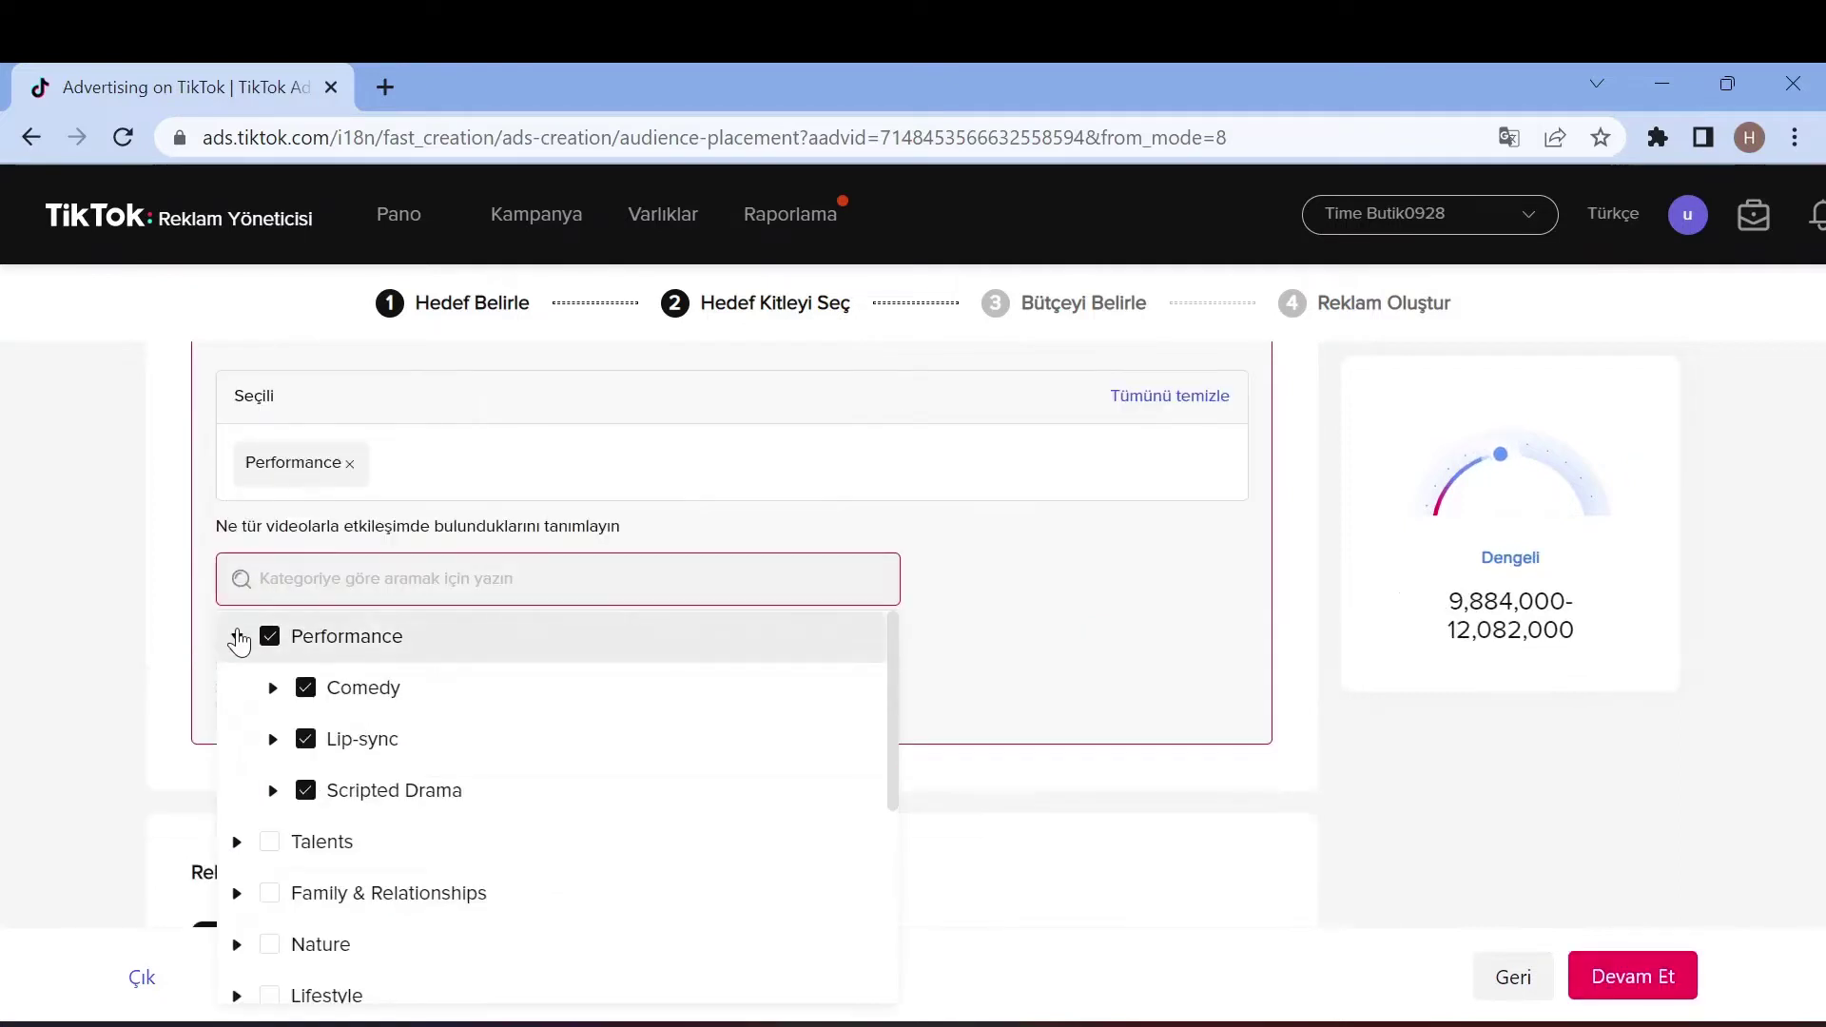
scroll(314, 726, "down", 3)
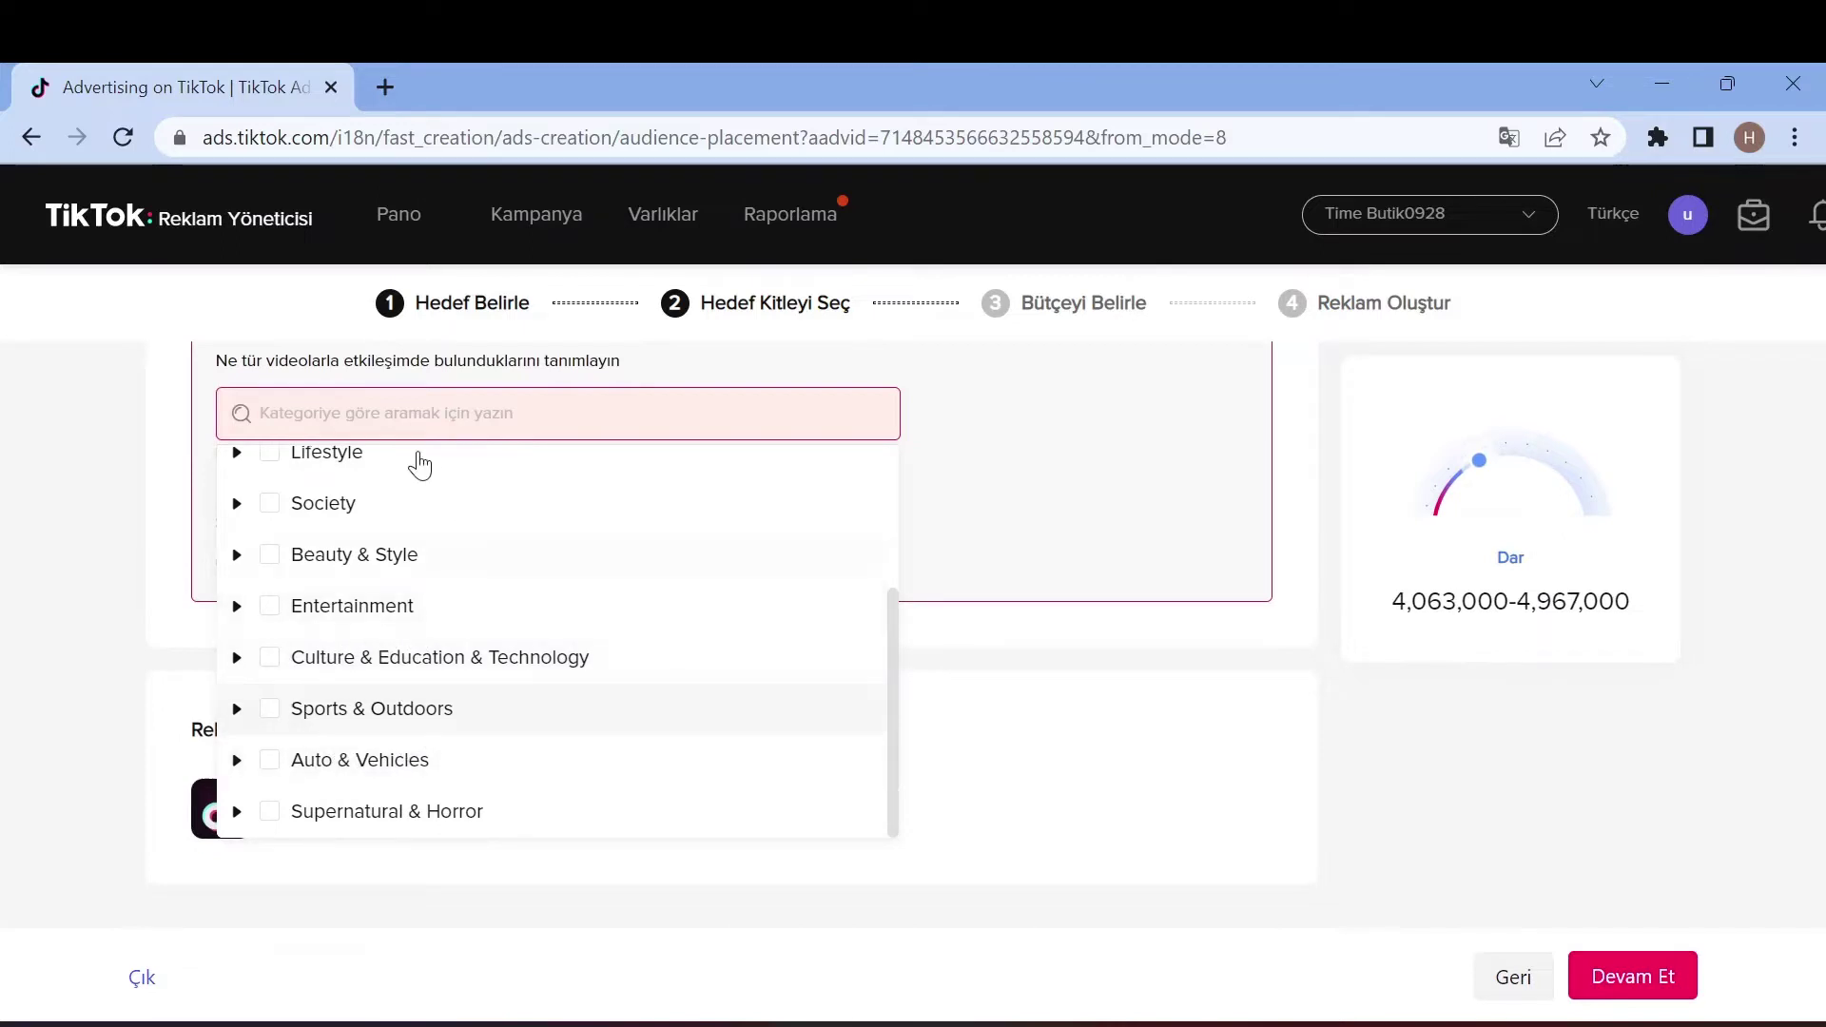
Try searching the video categories for education terms such as "eğit", and clear the search
left_click(374, 412)
type("e")
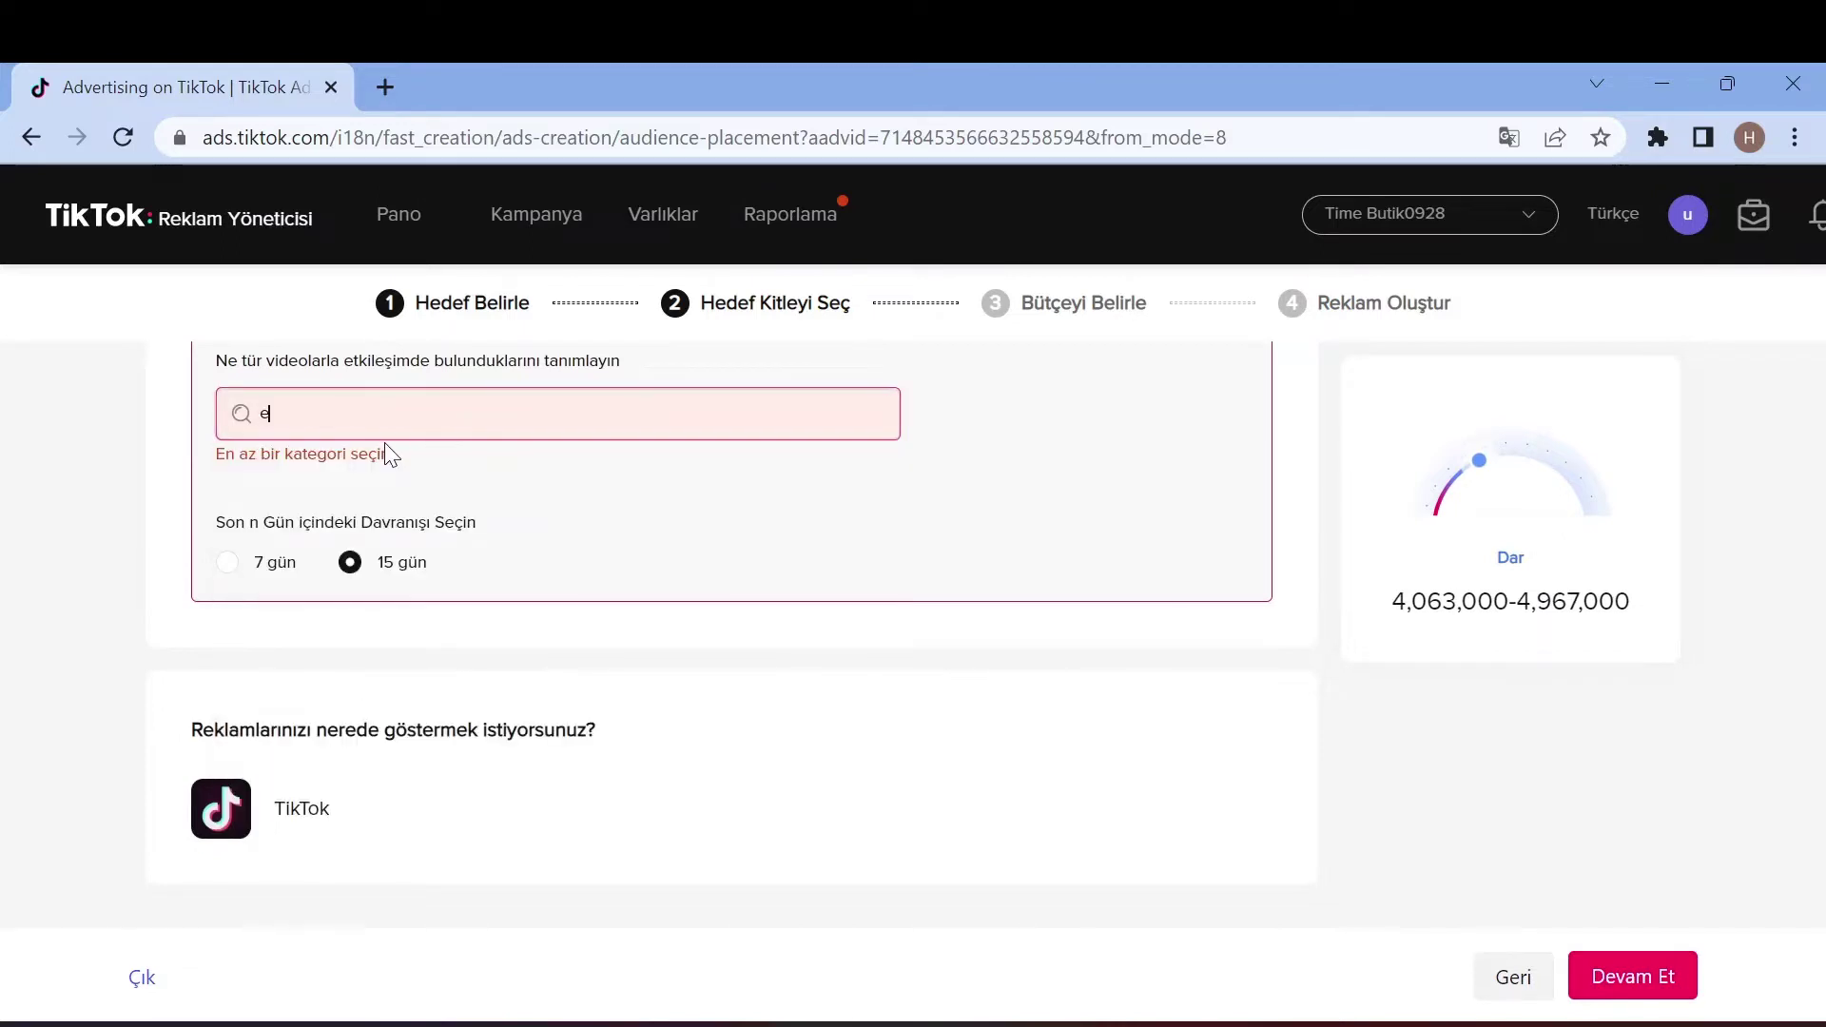
type("ğit")
key("BackSpace")
key("BackSpace")
key("BackSpace")
type("duci")
key("BackSpace")
key("BackSpace")
key("BackSpace")
key("BackSpace")
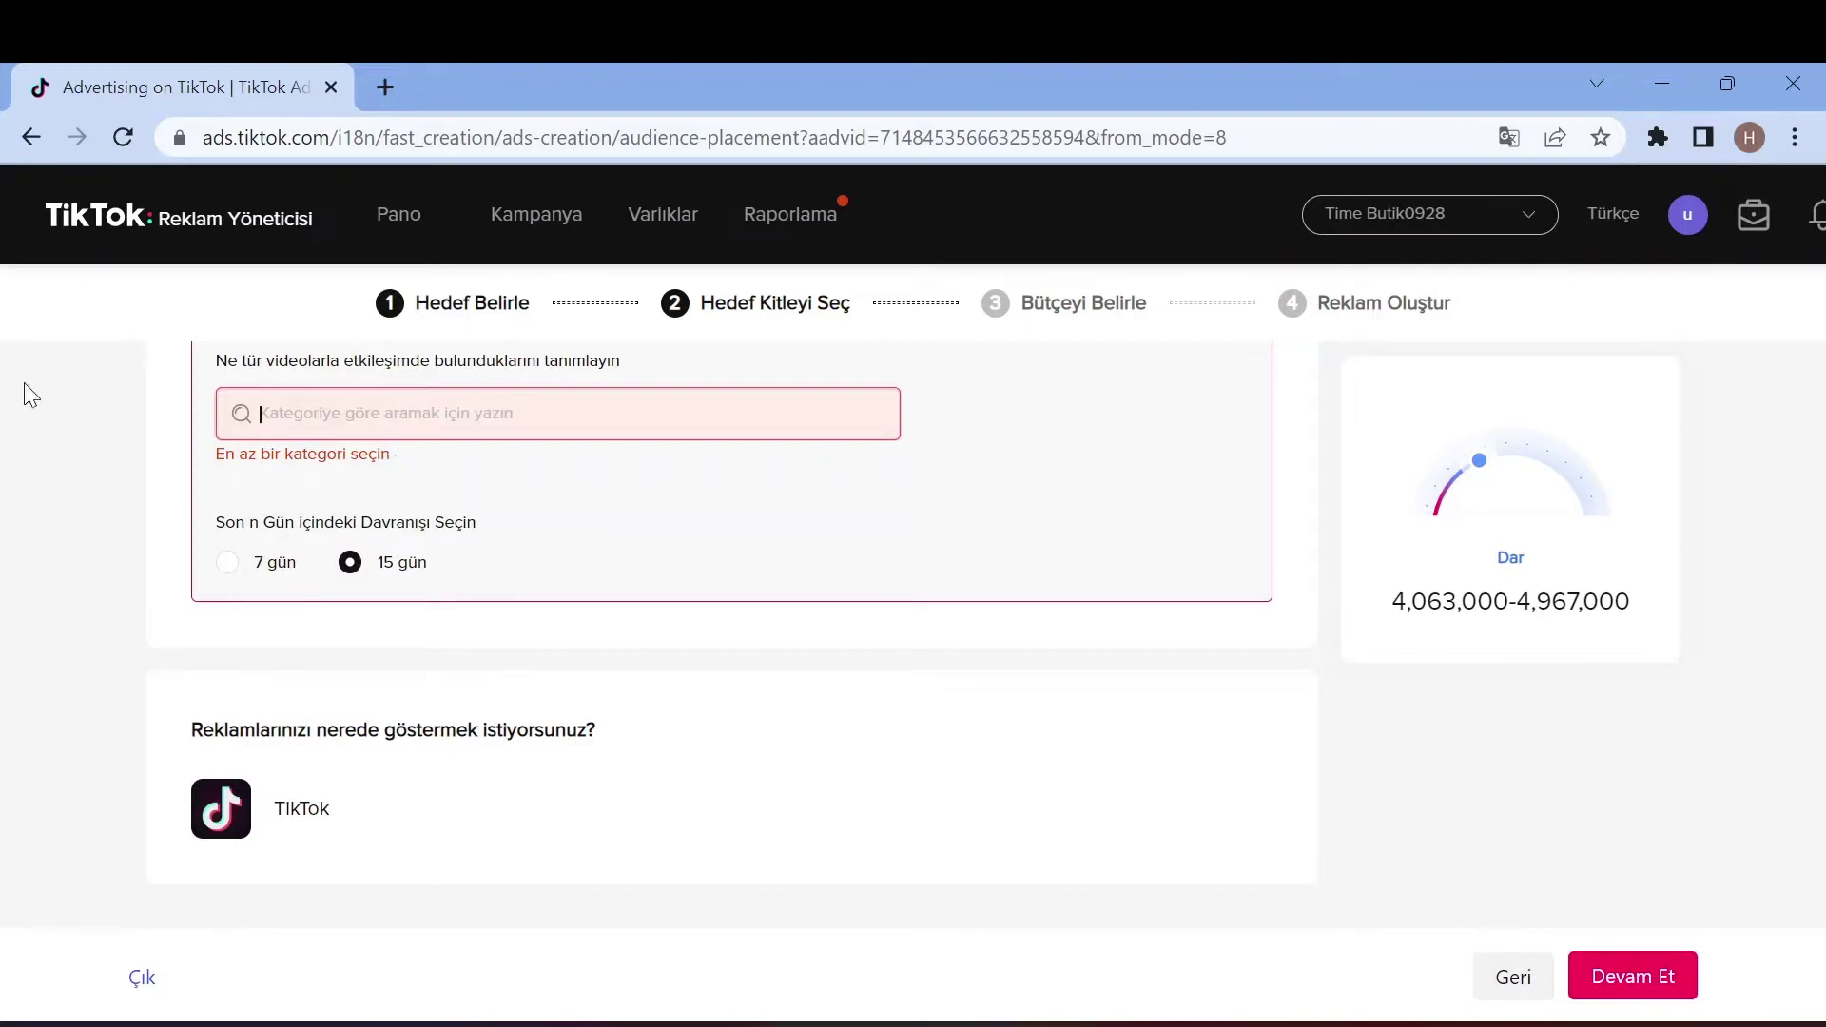
Expand Culture & Education & Technology among the video categories and select only its Education subcategory
left_click(228, 412)
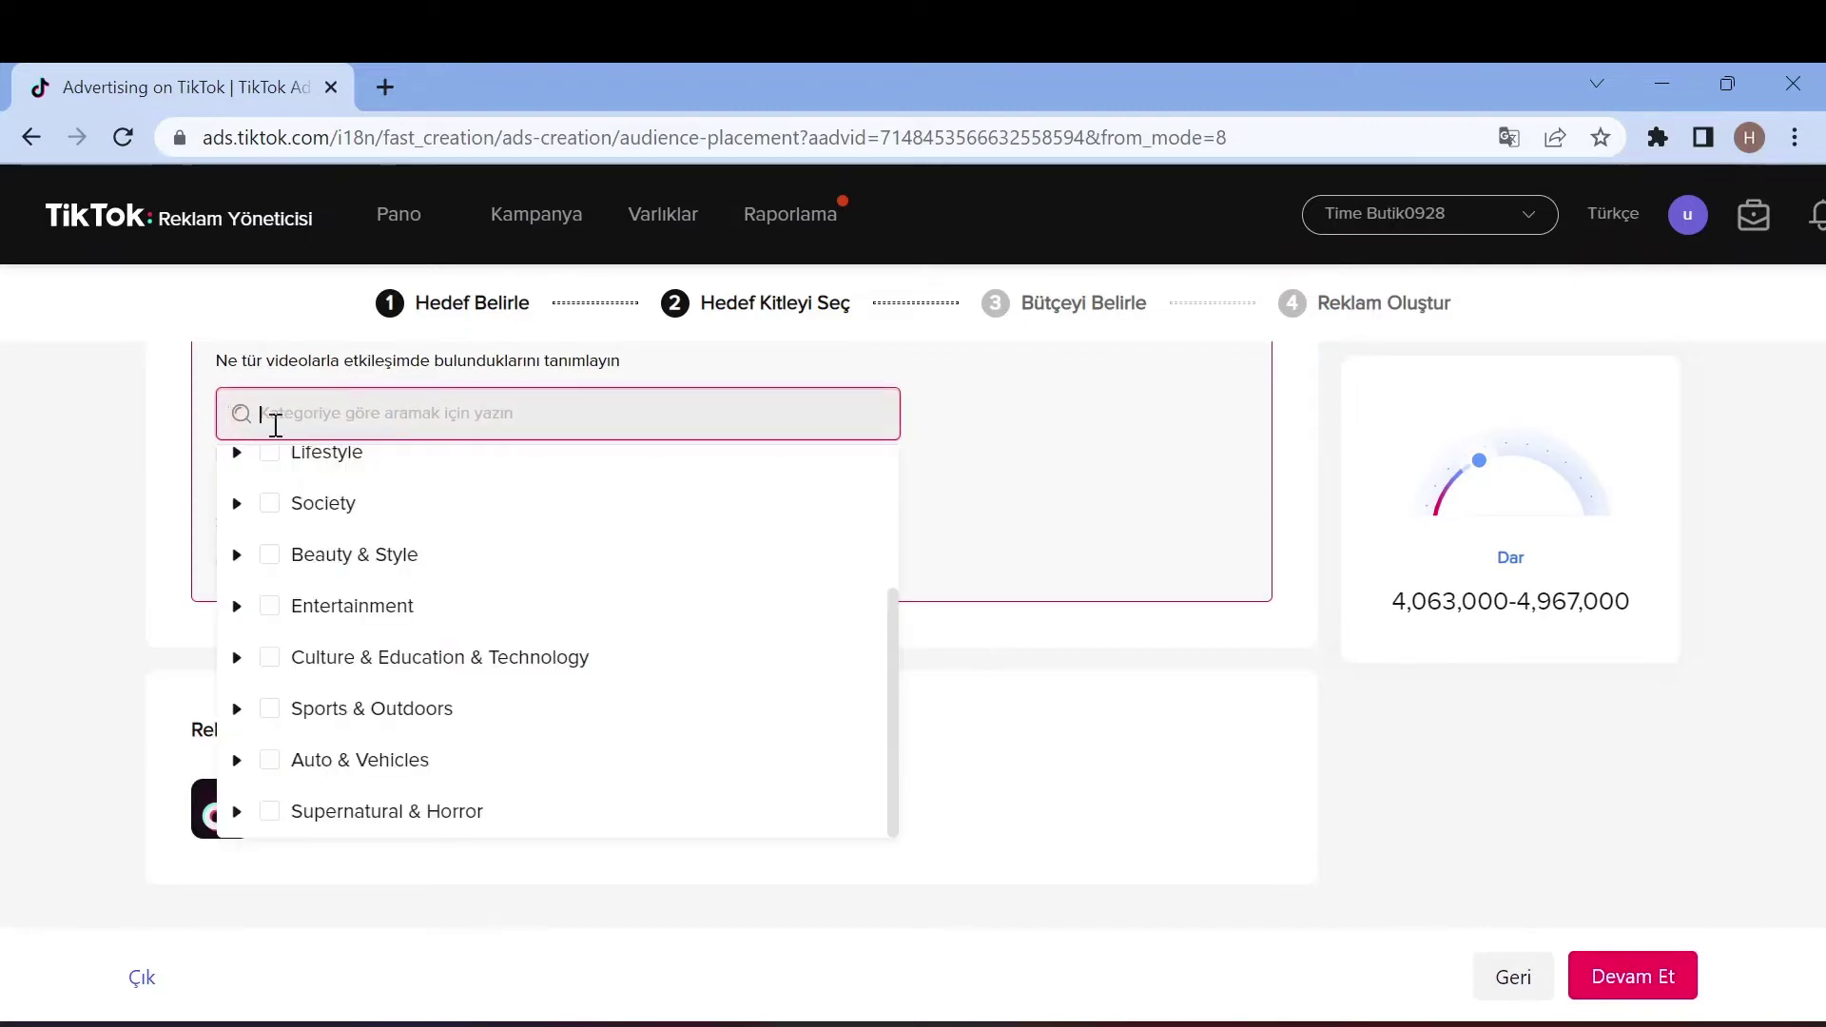
left_click(240, 663)
scroll(265, 761, "down", 2)
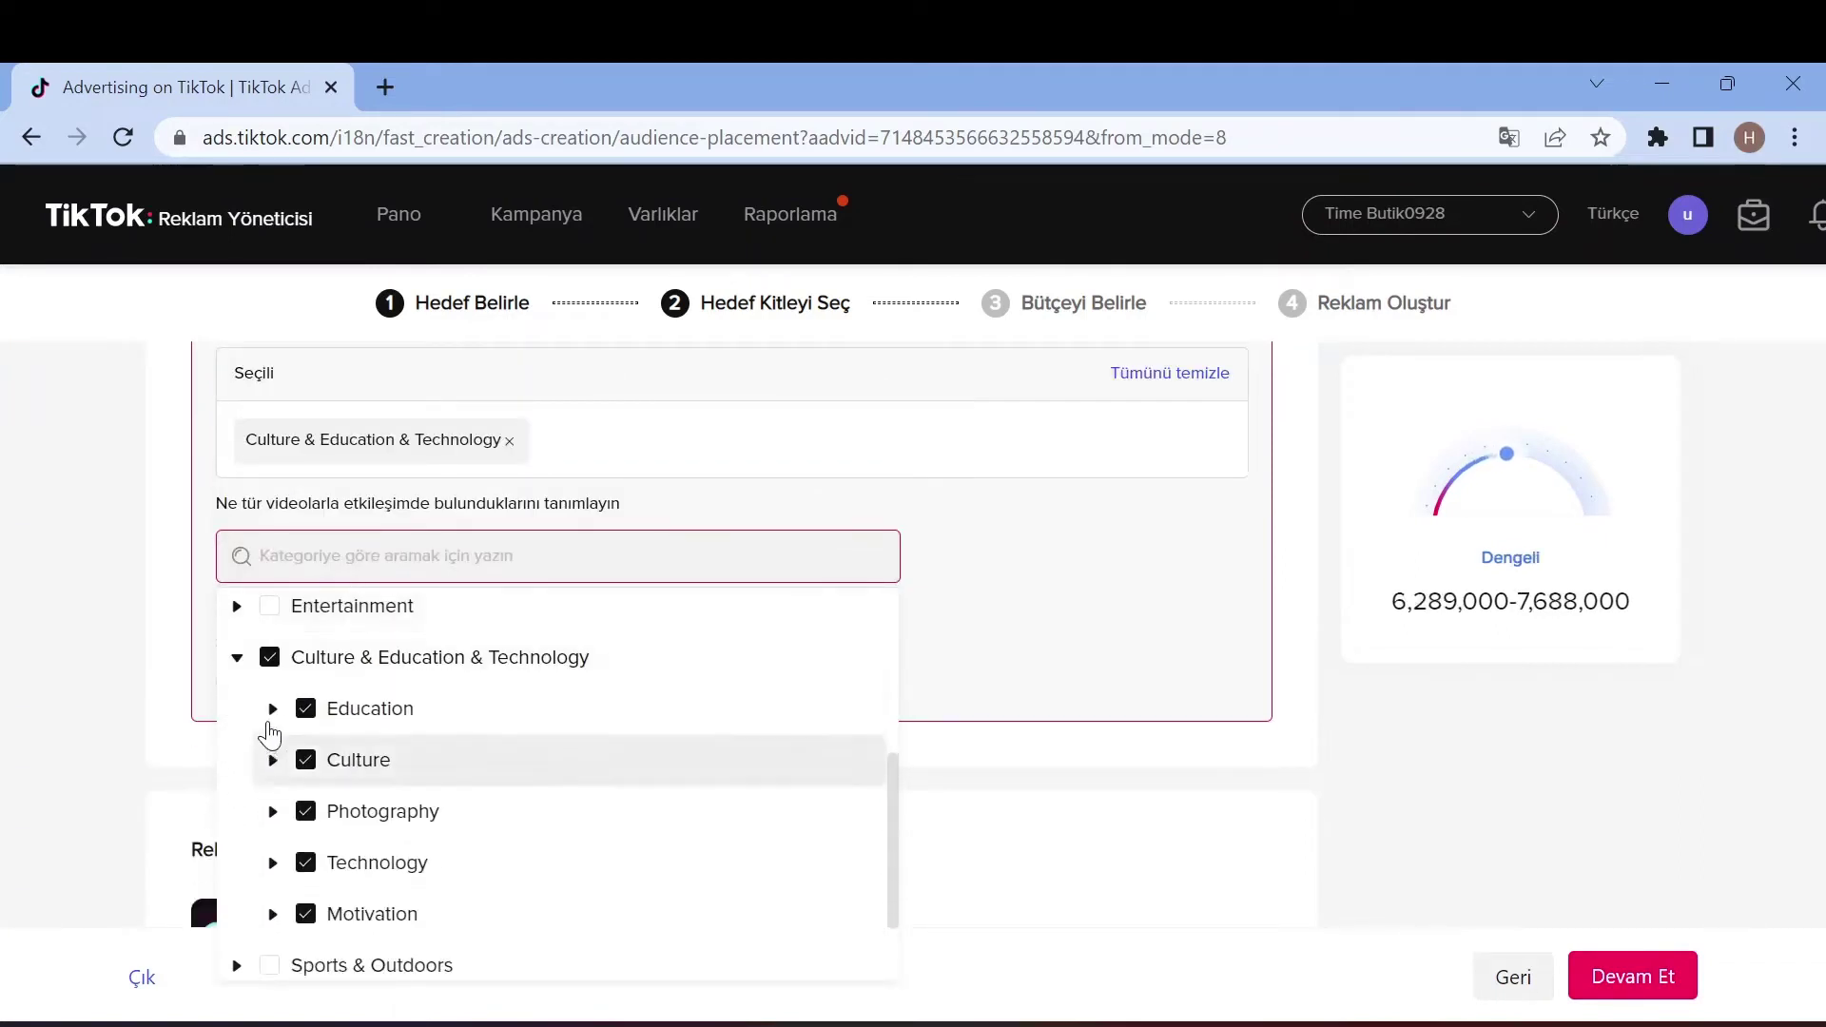
left_click(270, 656)
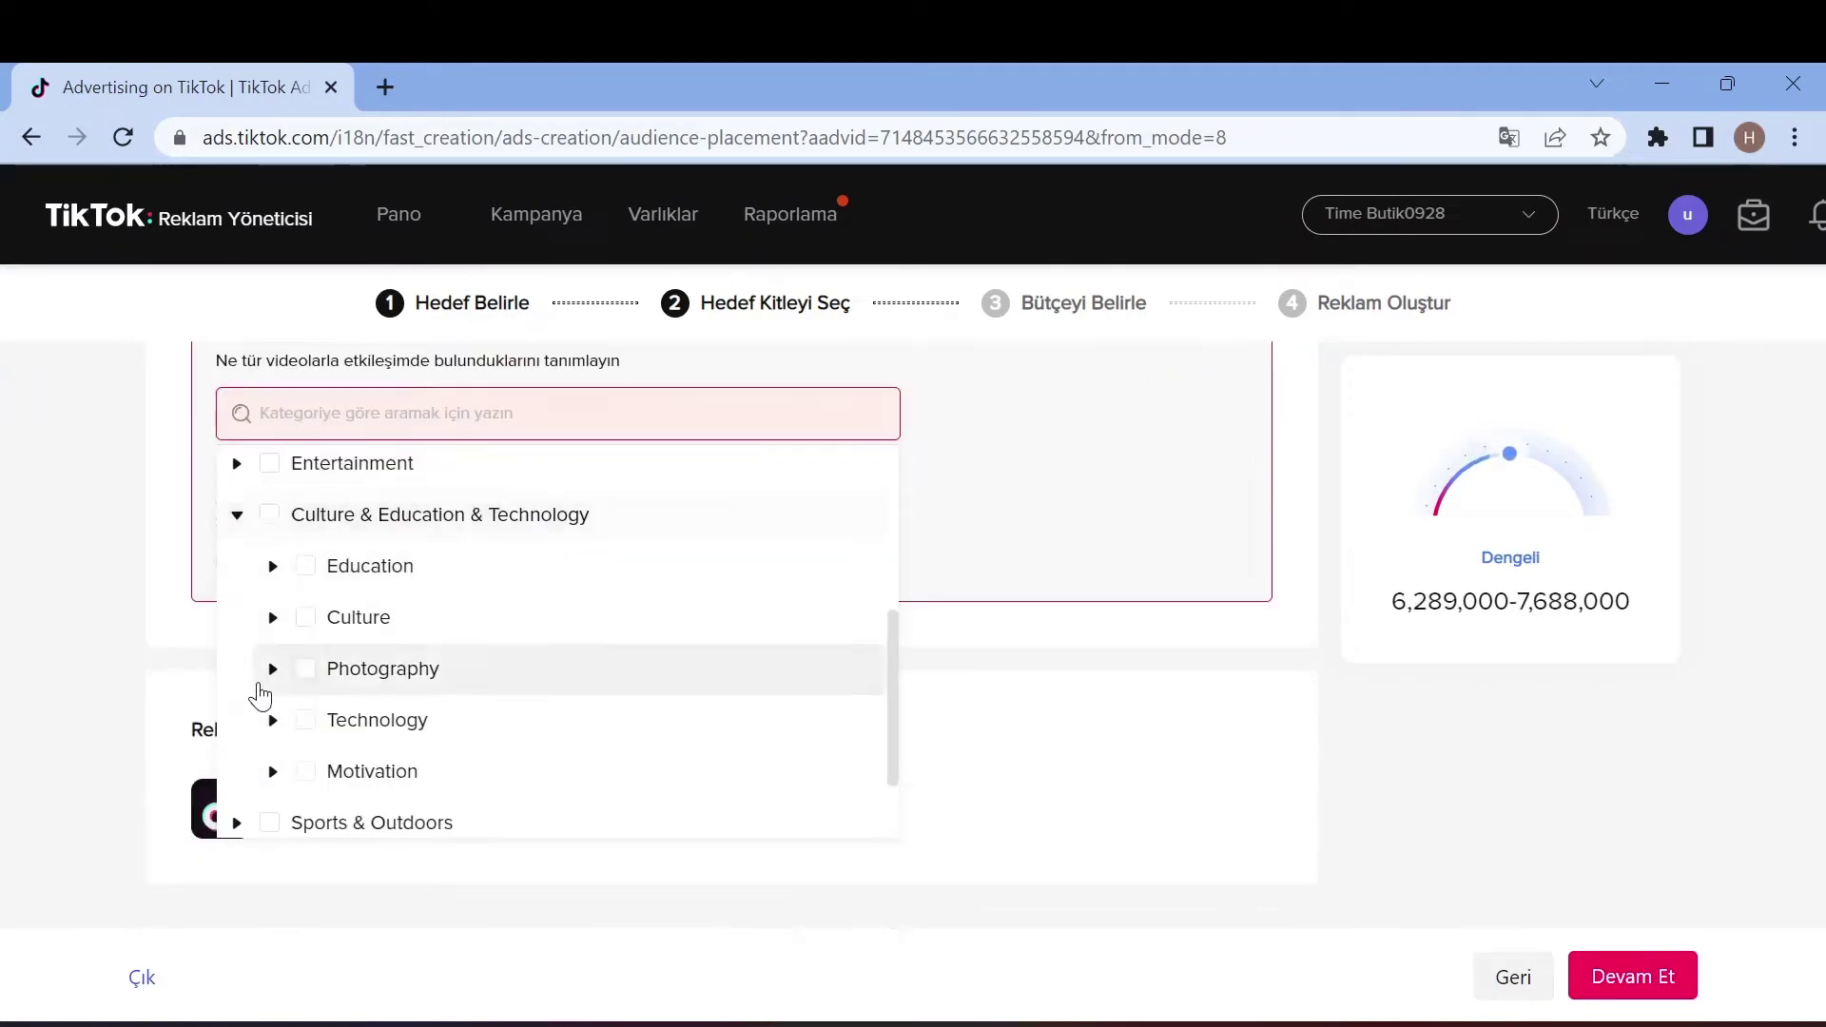
left_click(306, 569)
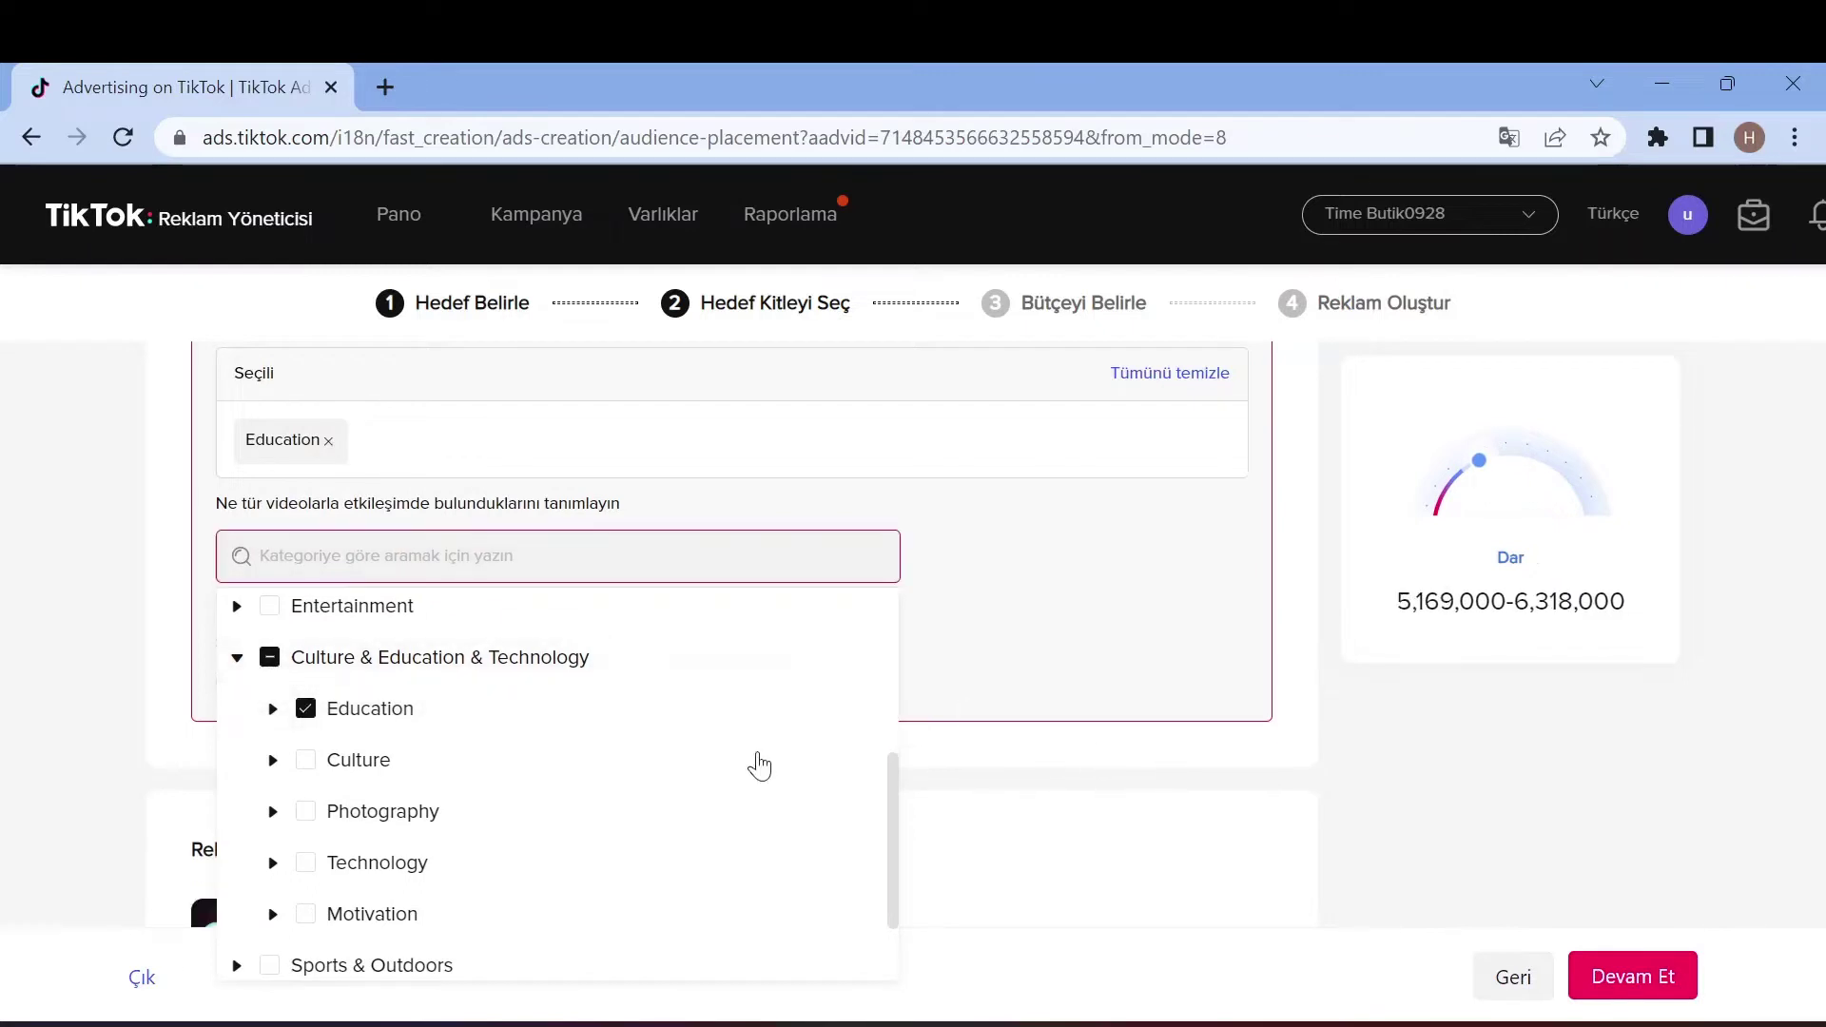
left_click(272, 709)
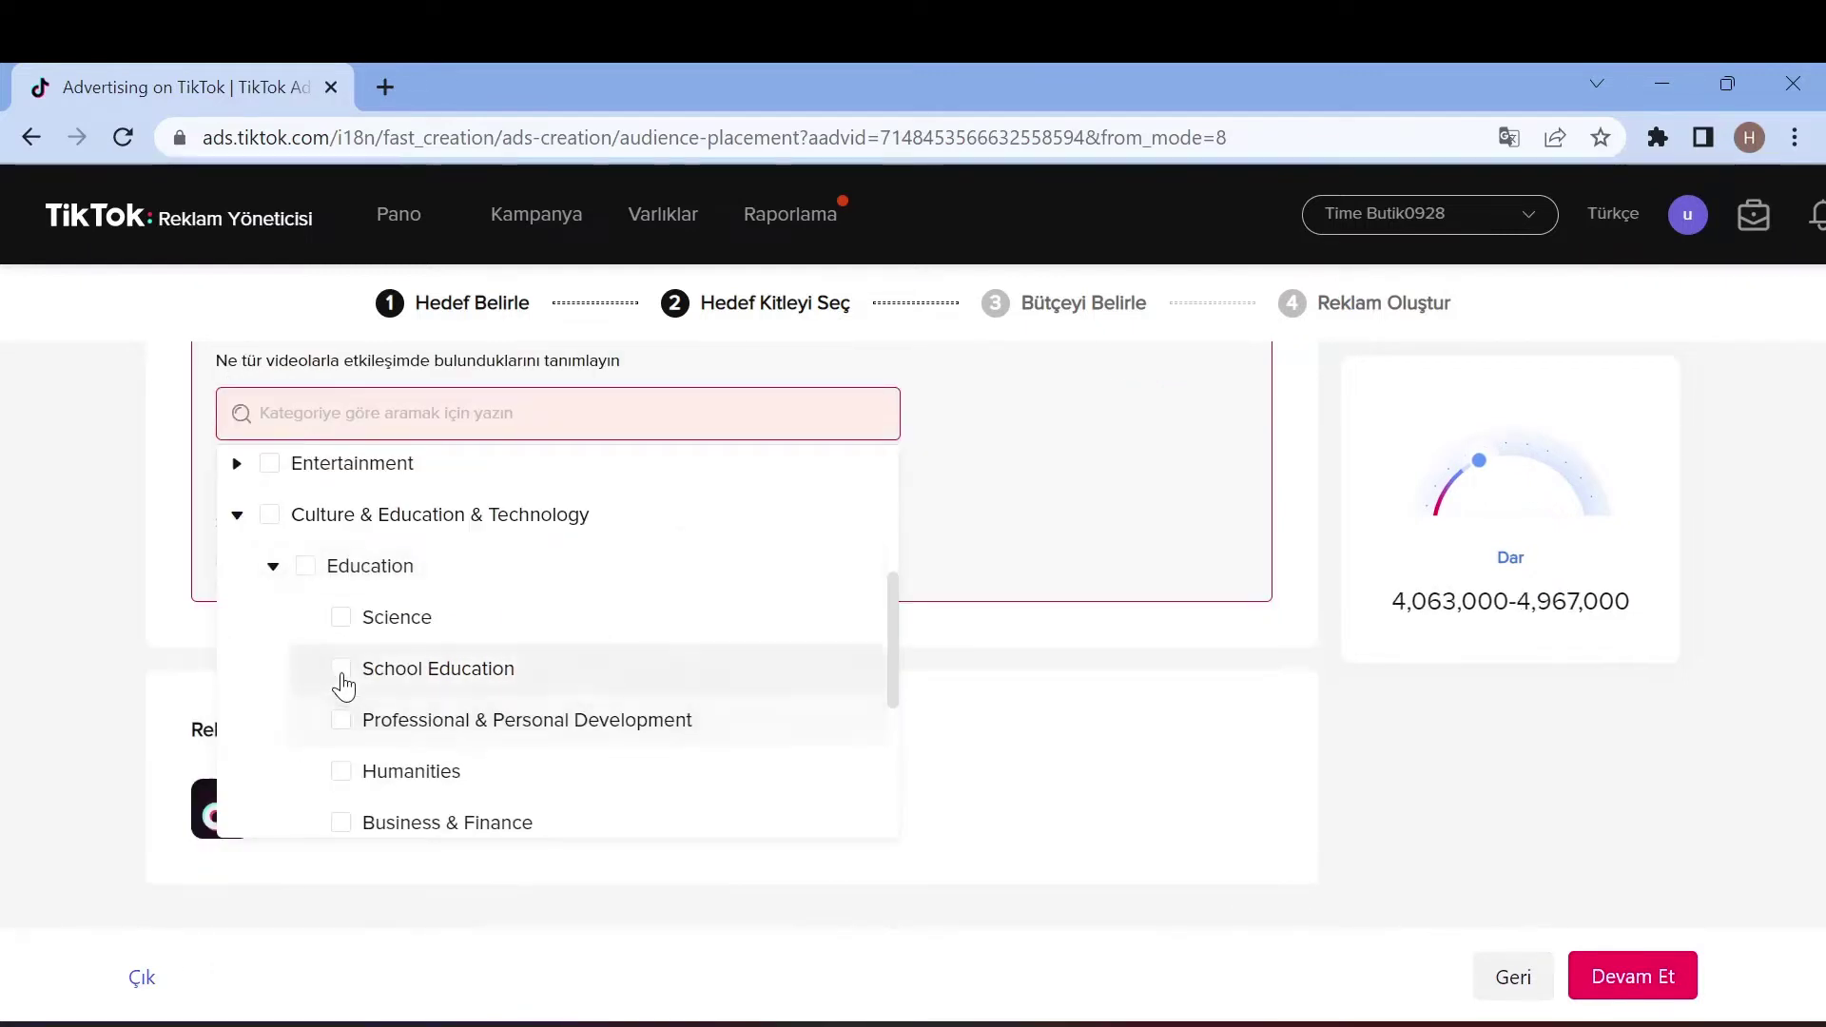
scroll(346, 685, "down", 2)
scroll(360, 694, "up", 2)
left_click(308, 569)
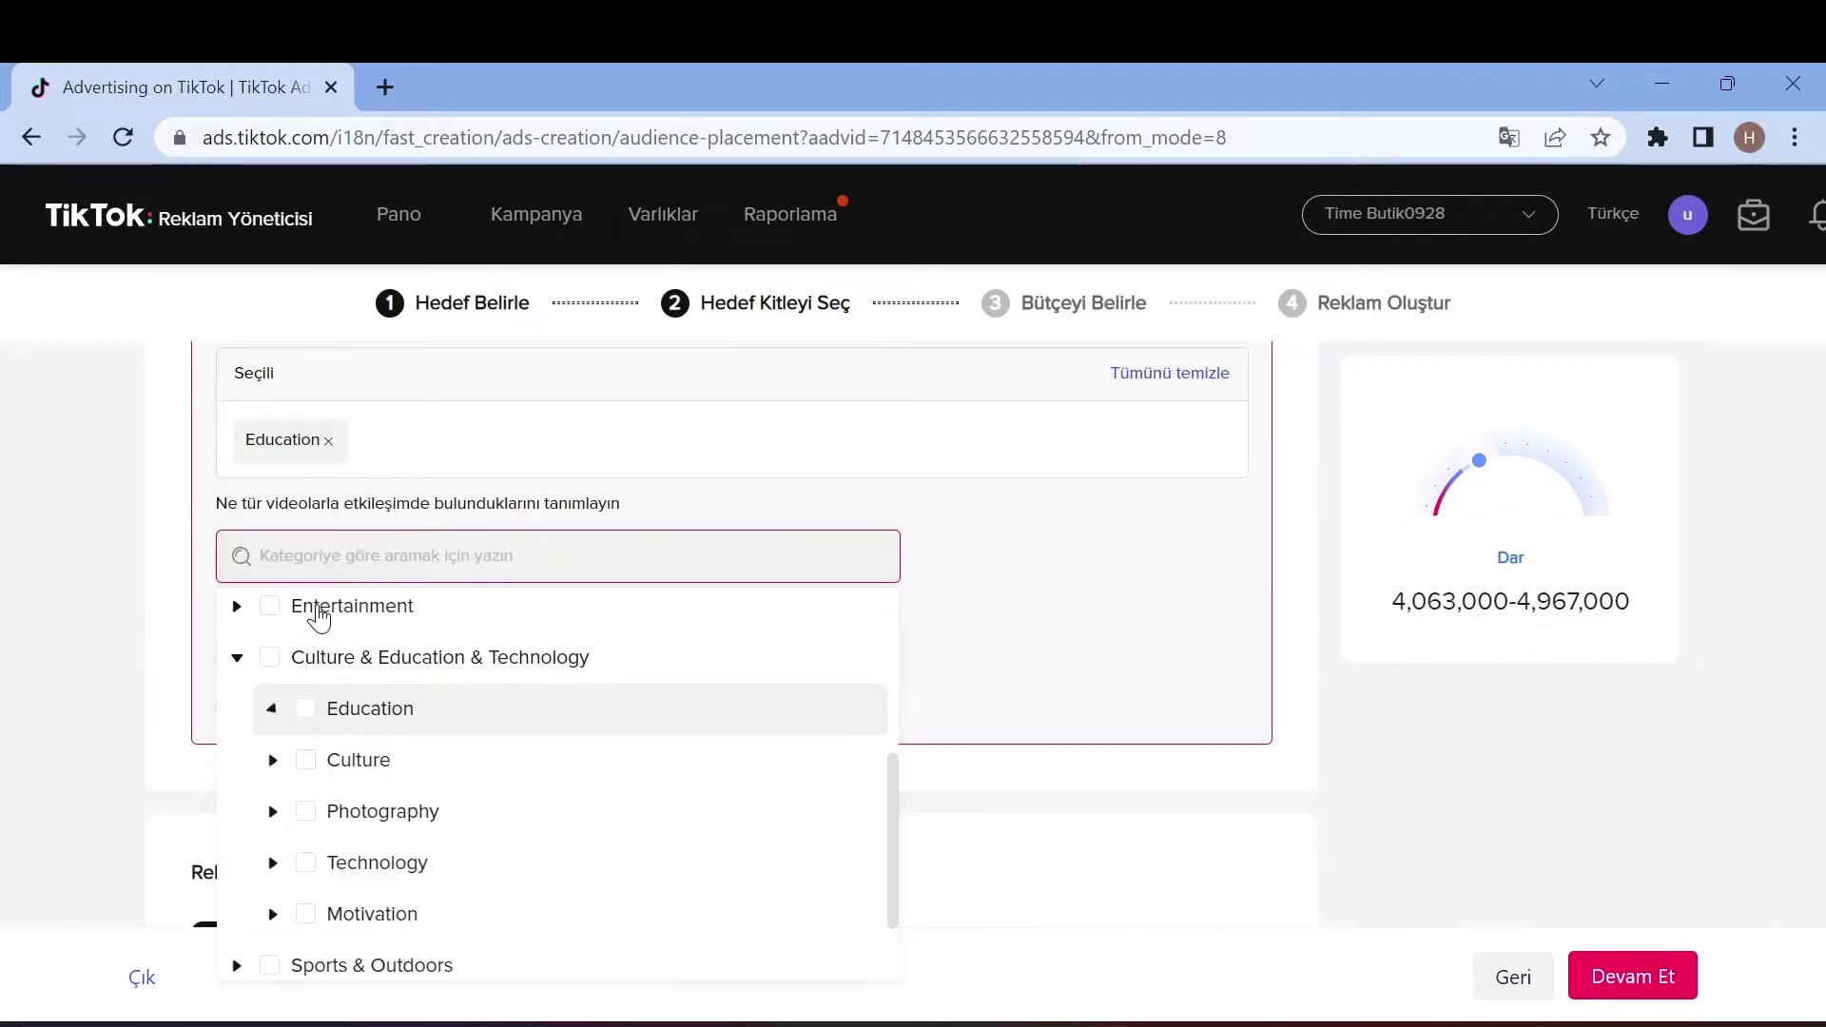
scroll(391, 675, "down", 2)
left_click(1248, 727)
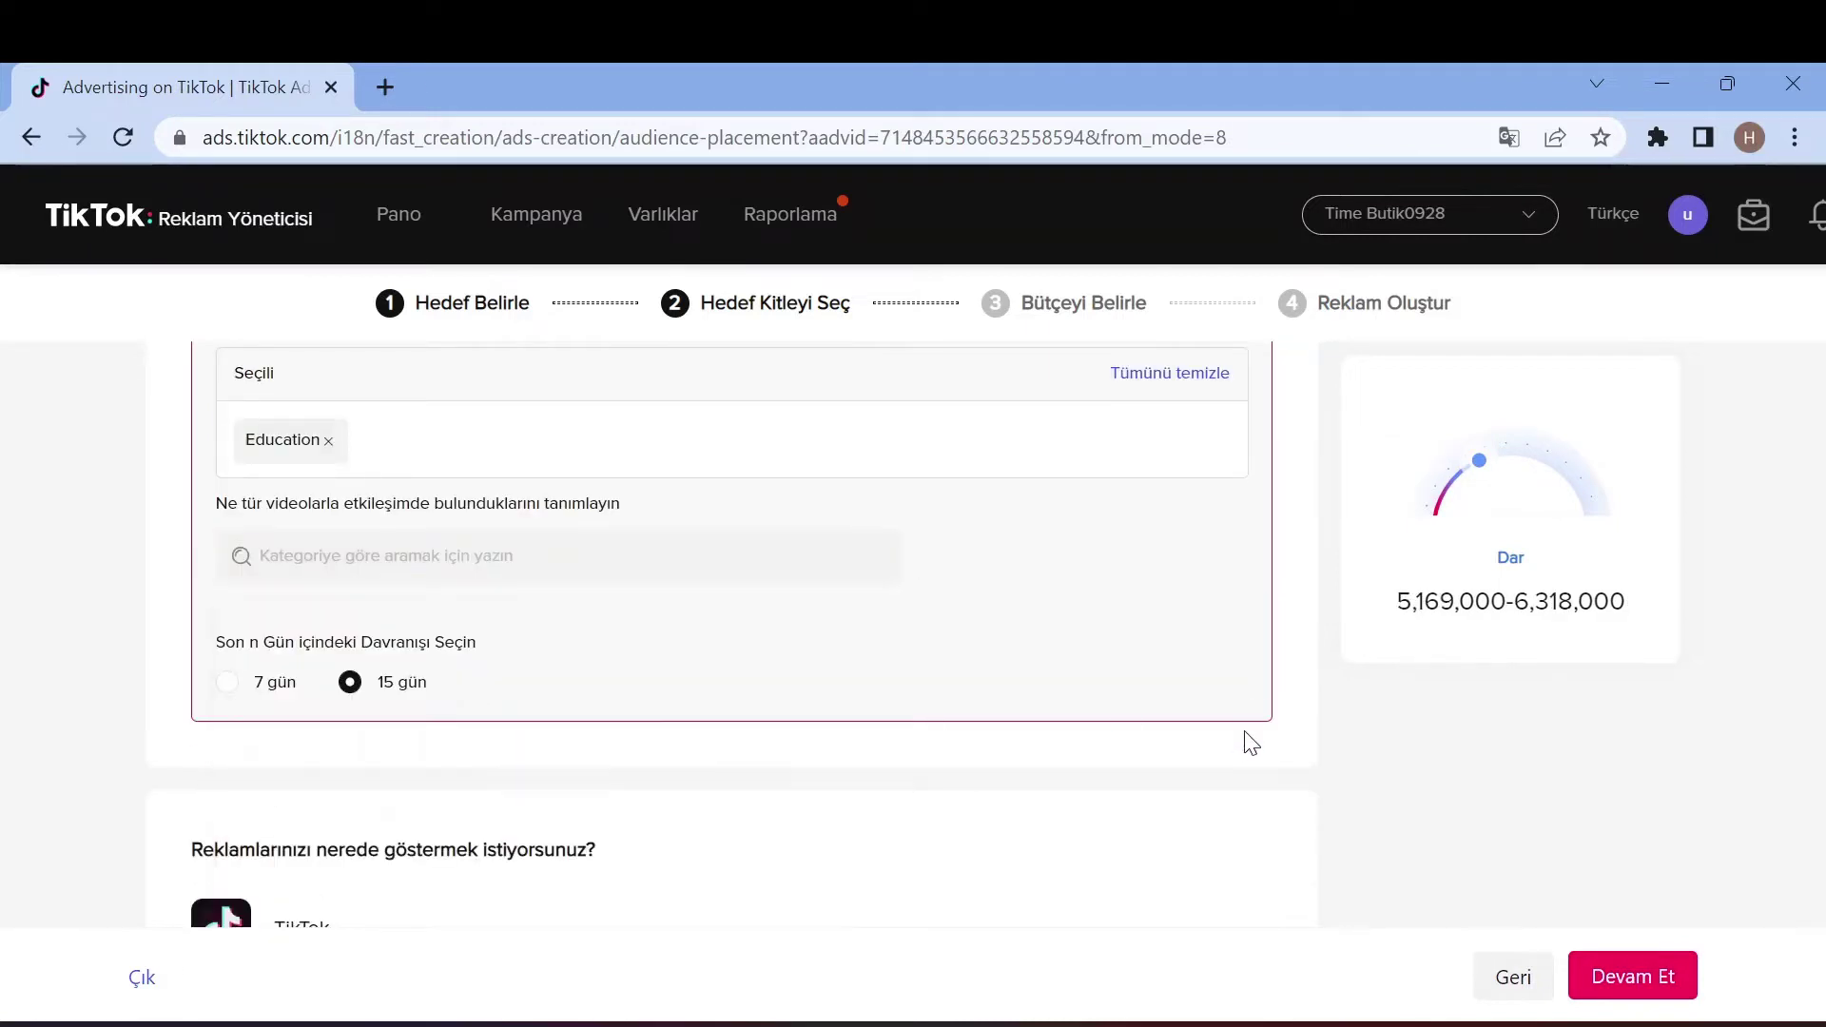
Review the video interaction targeting choices and continue to the Bütçeyi Belirle stage
scroll(1143, 754, "down", 1)
scroll(1301, 738, "up", 3)
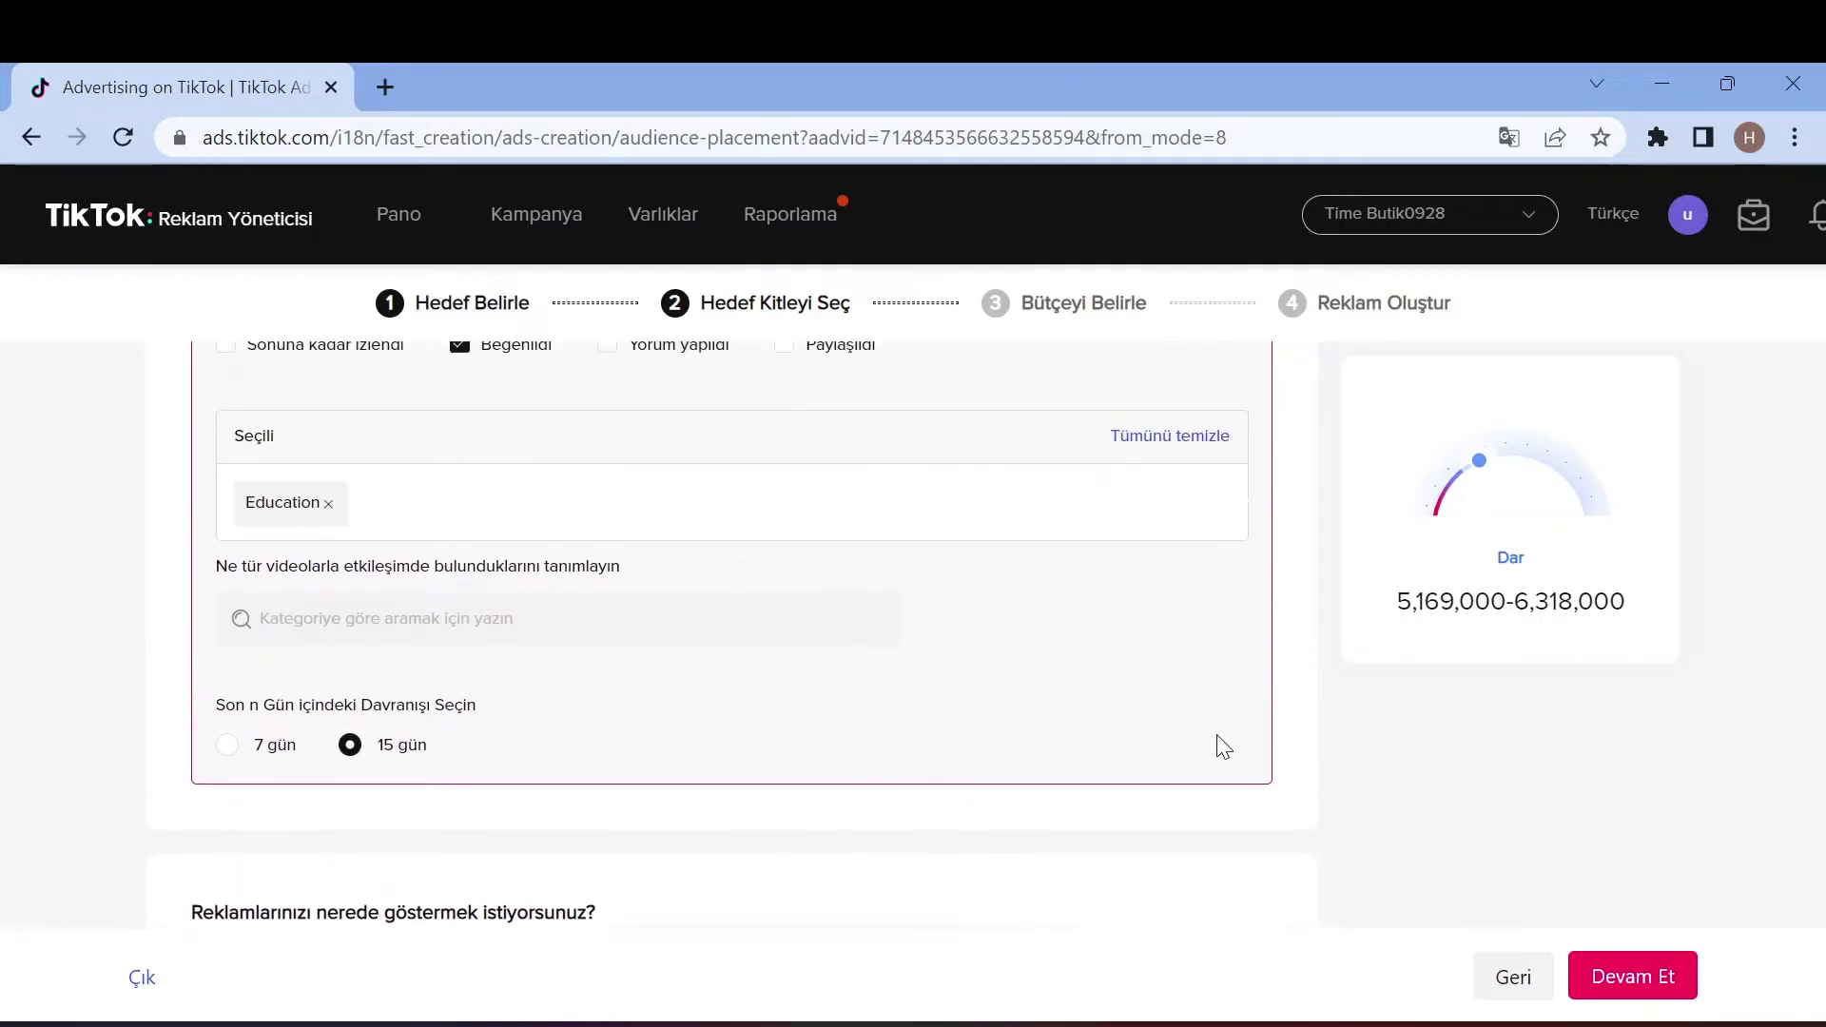
left_click(334, 721)
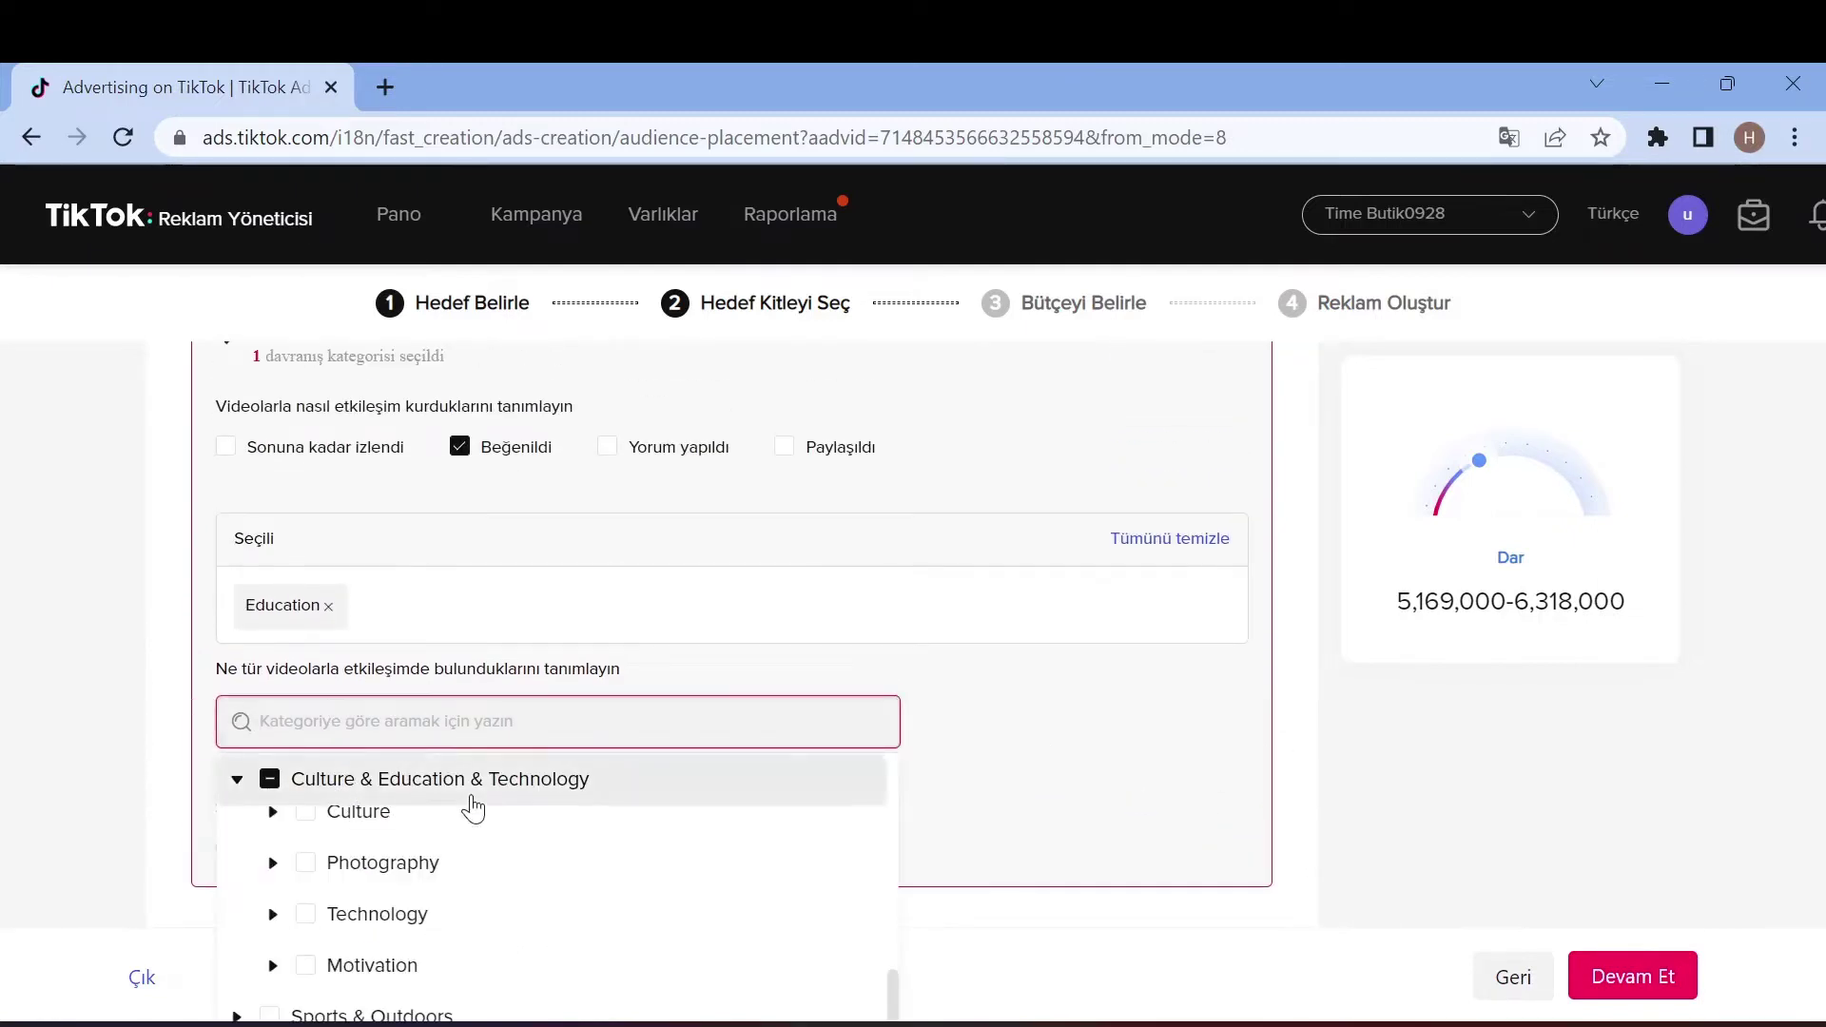
left_click(1165, 773)
left_click(1628, 979)
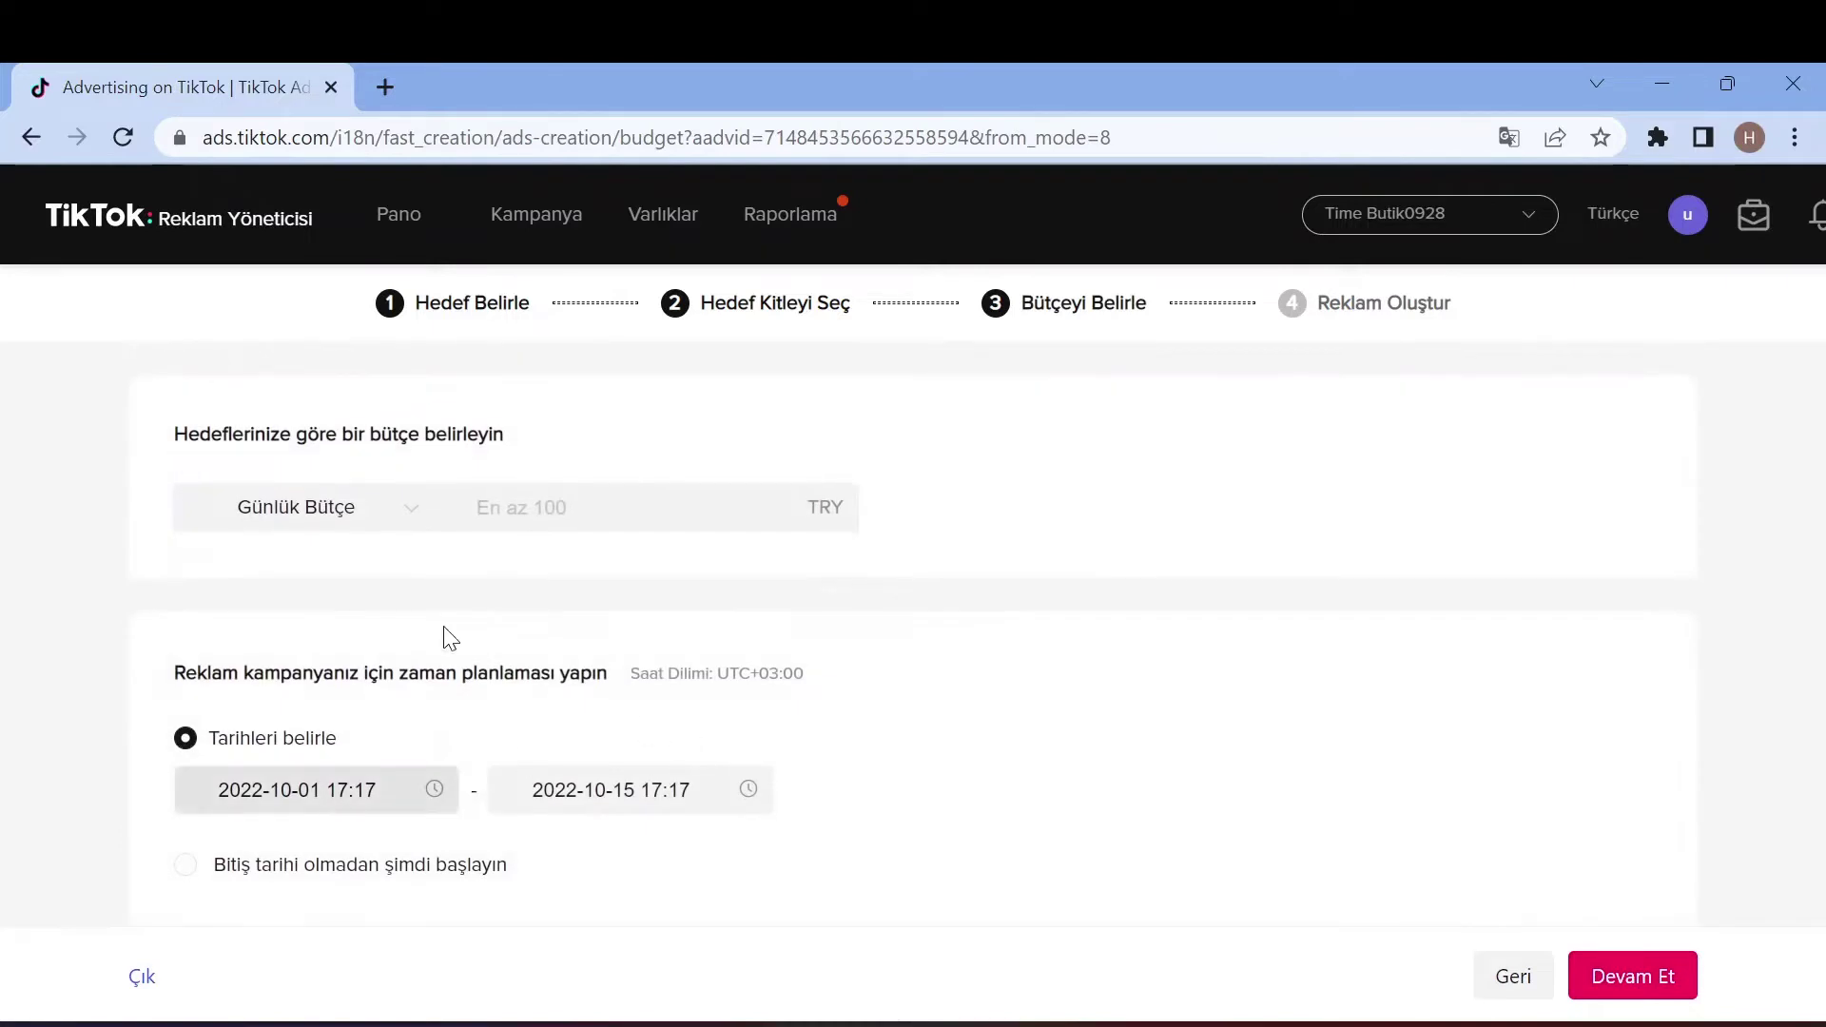
Set the daily budget (Günlük Bütçe) to 100 TRY
left_click(569, 506)
mouse_move(808, 259)
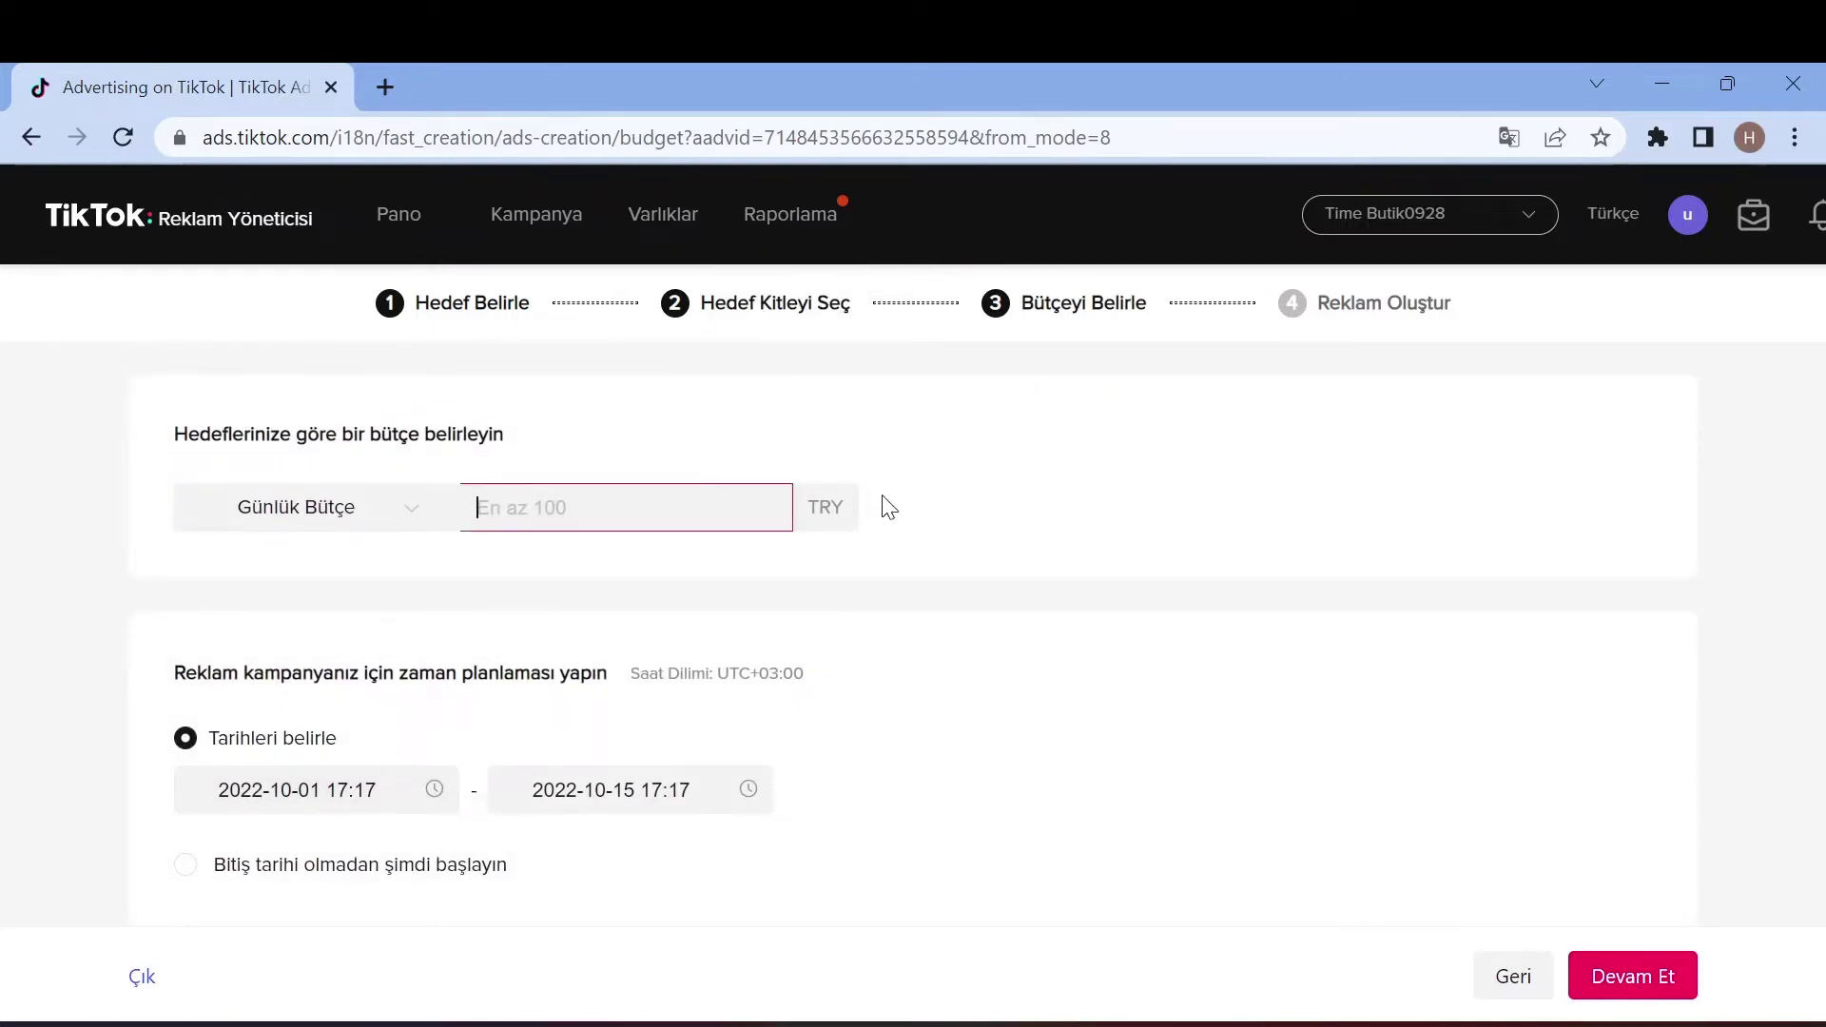
type("100")
Change the budget type to Toplam Bütçe
scroll(951, 481, "up", 3)
left_click(335, 746)
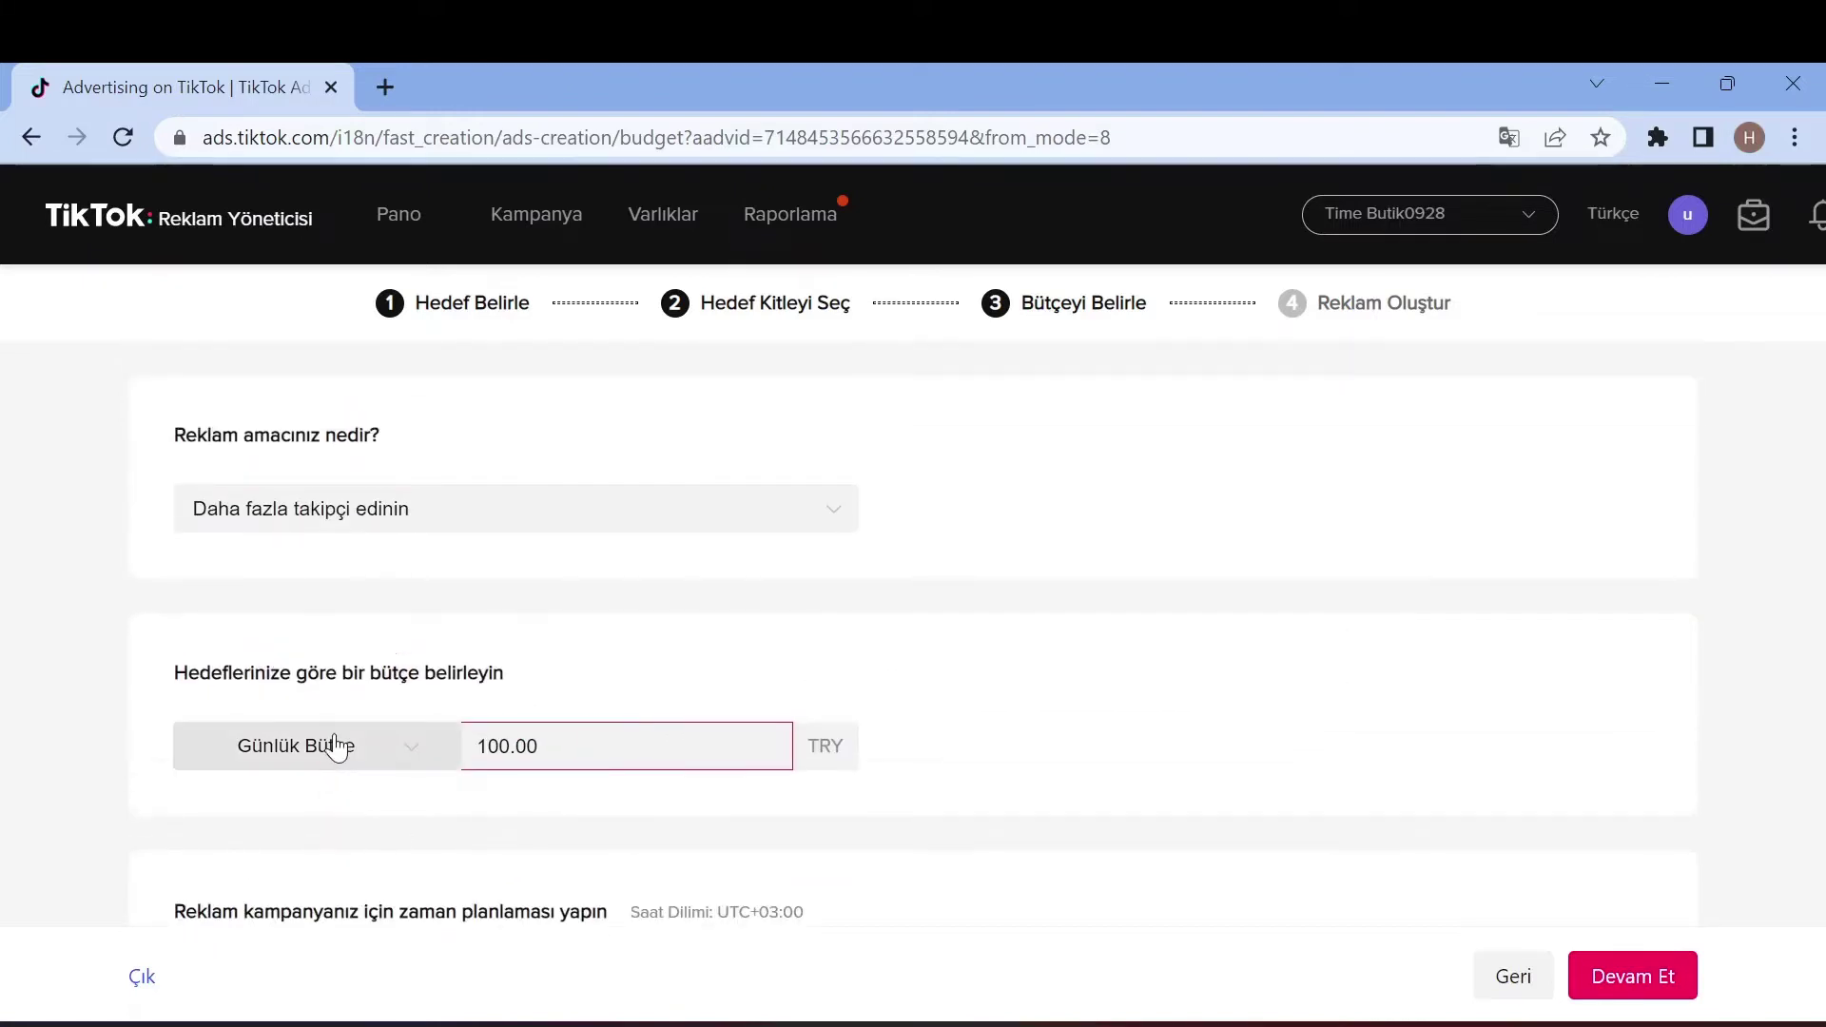
left_click(294, 849)
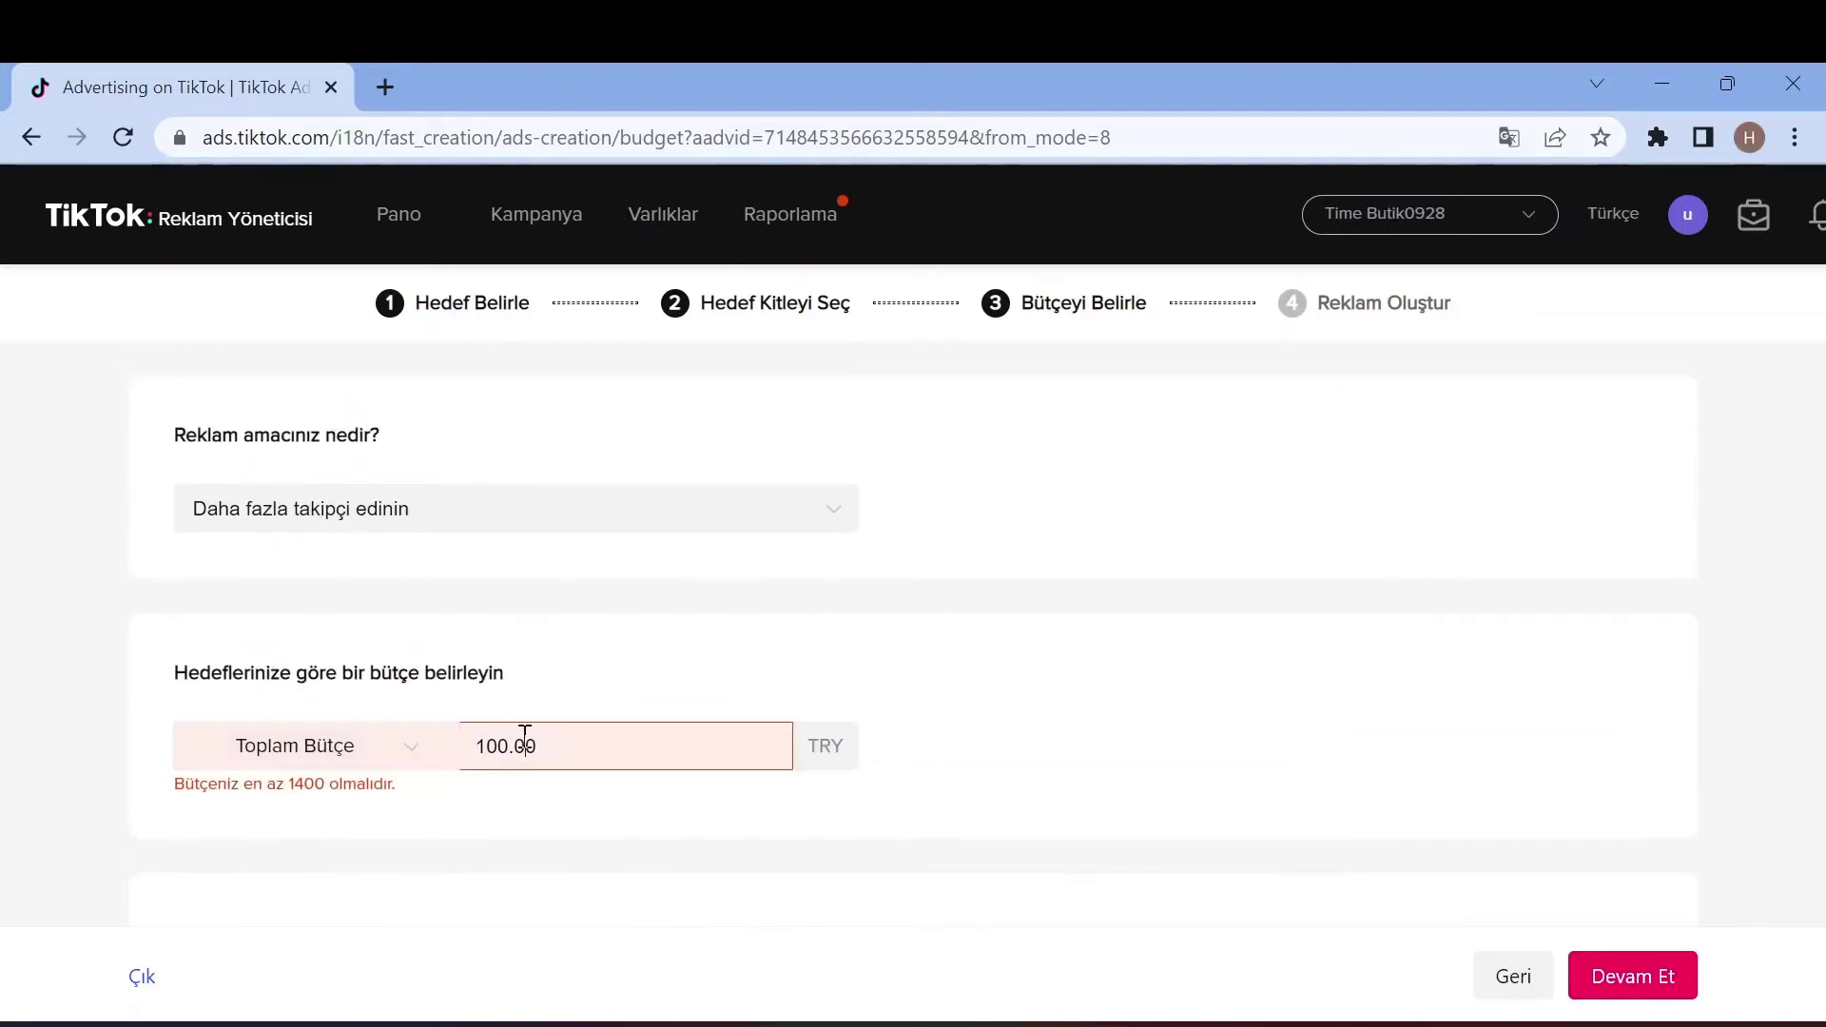
double_click(524, 744)
scroll(513, 756, "down", 2)
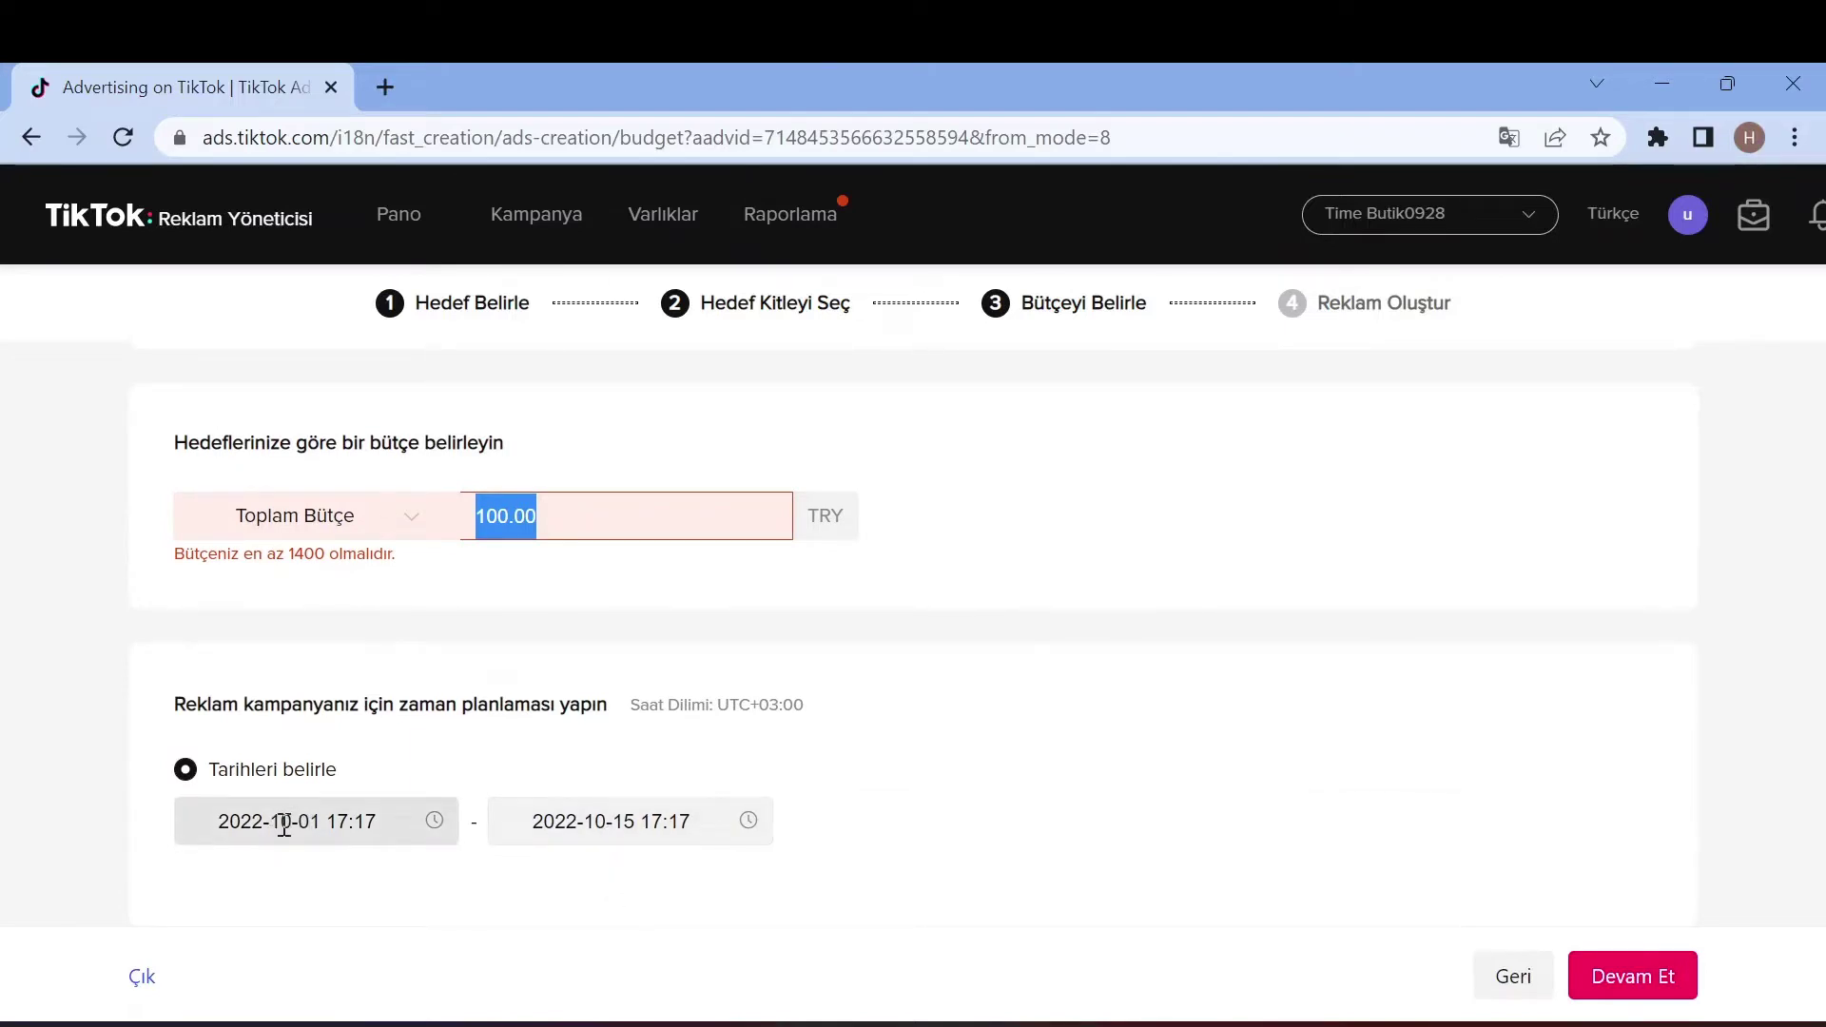
Set the campaign's end date to 2022-10-07 under Tarihleri belirle and confirm it
left_click(574, 804)
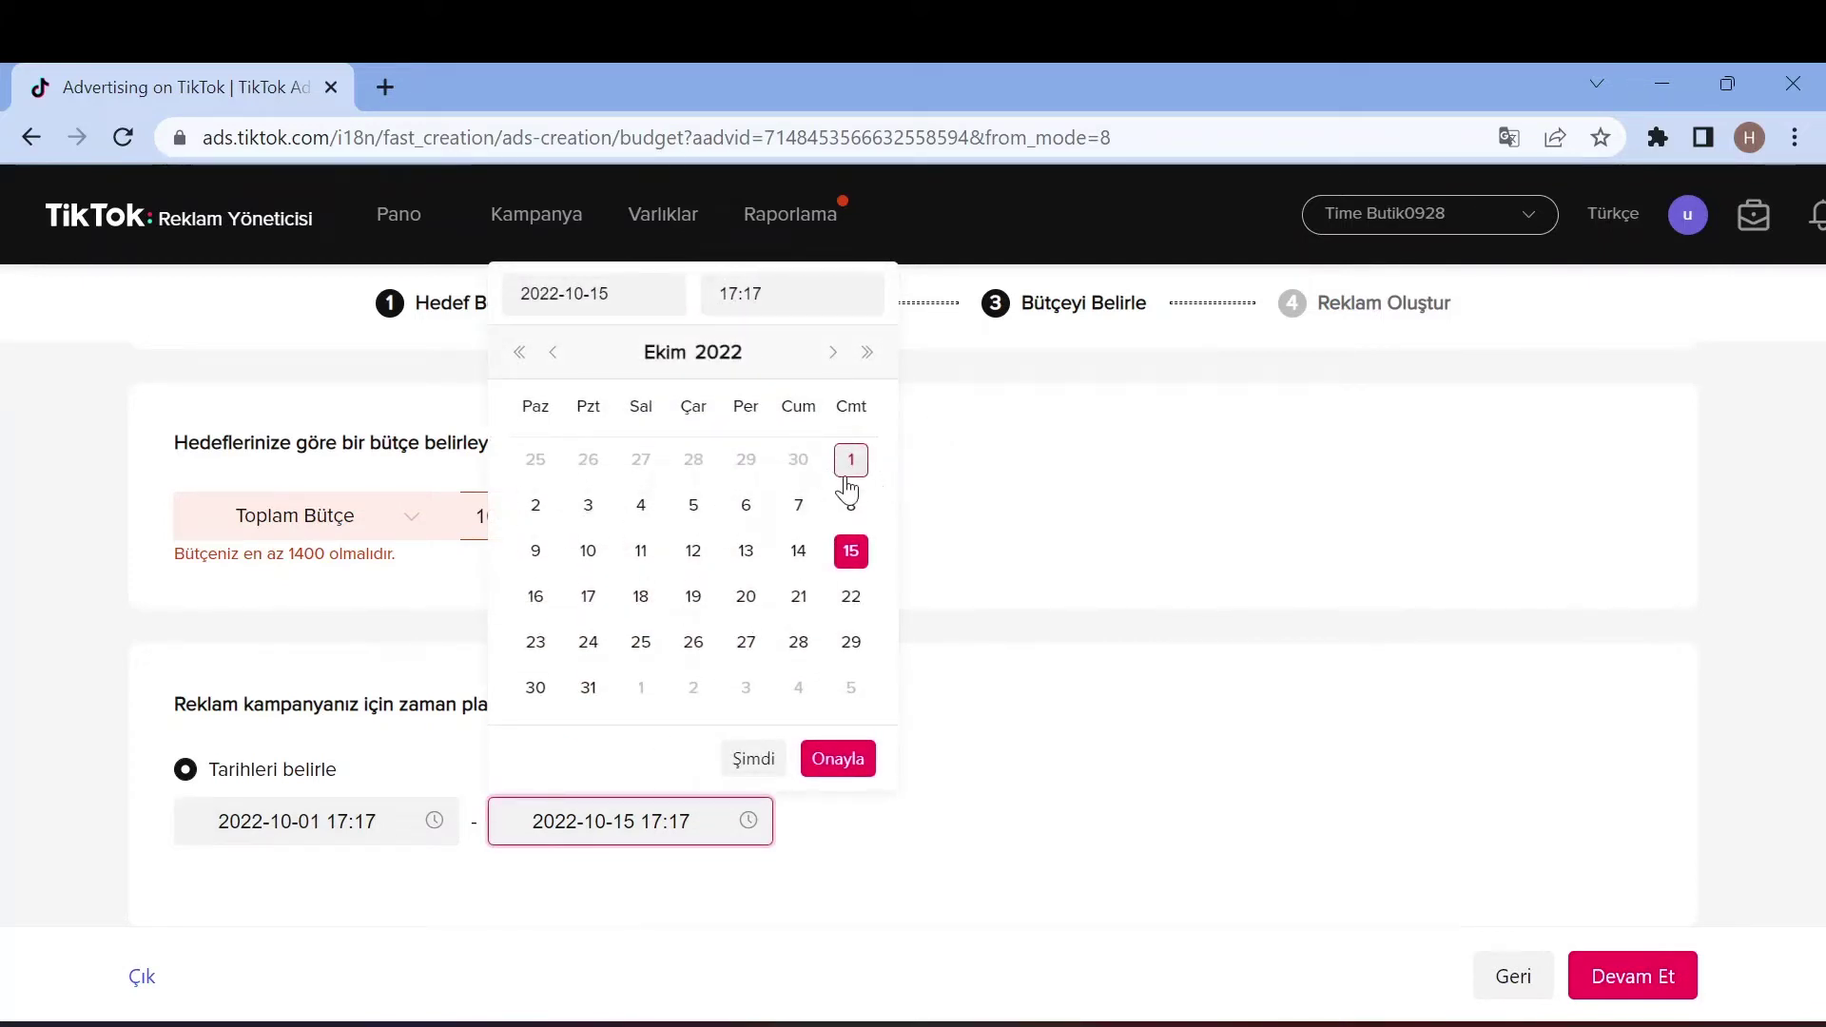
left_click(530, 521)
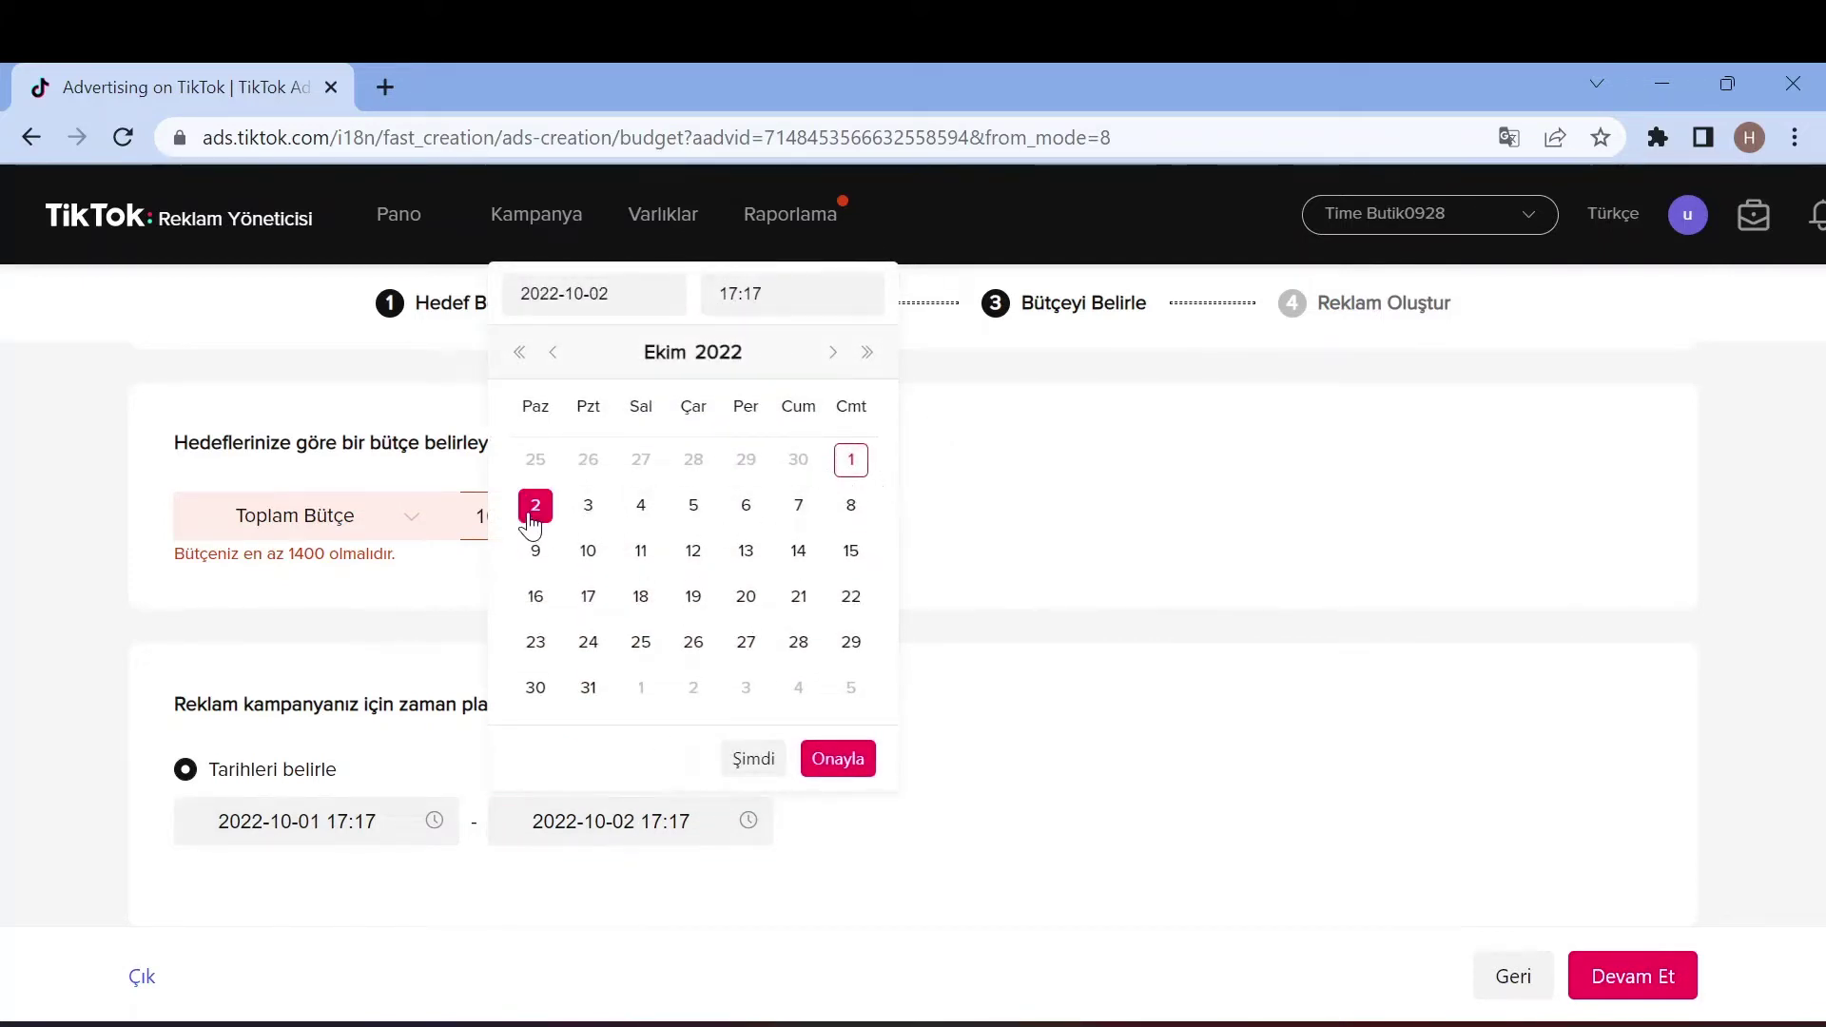
left_click(590, 510)
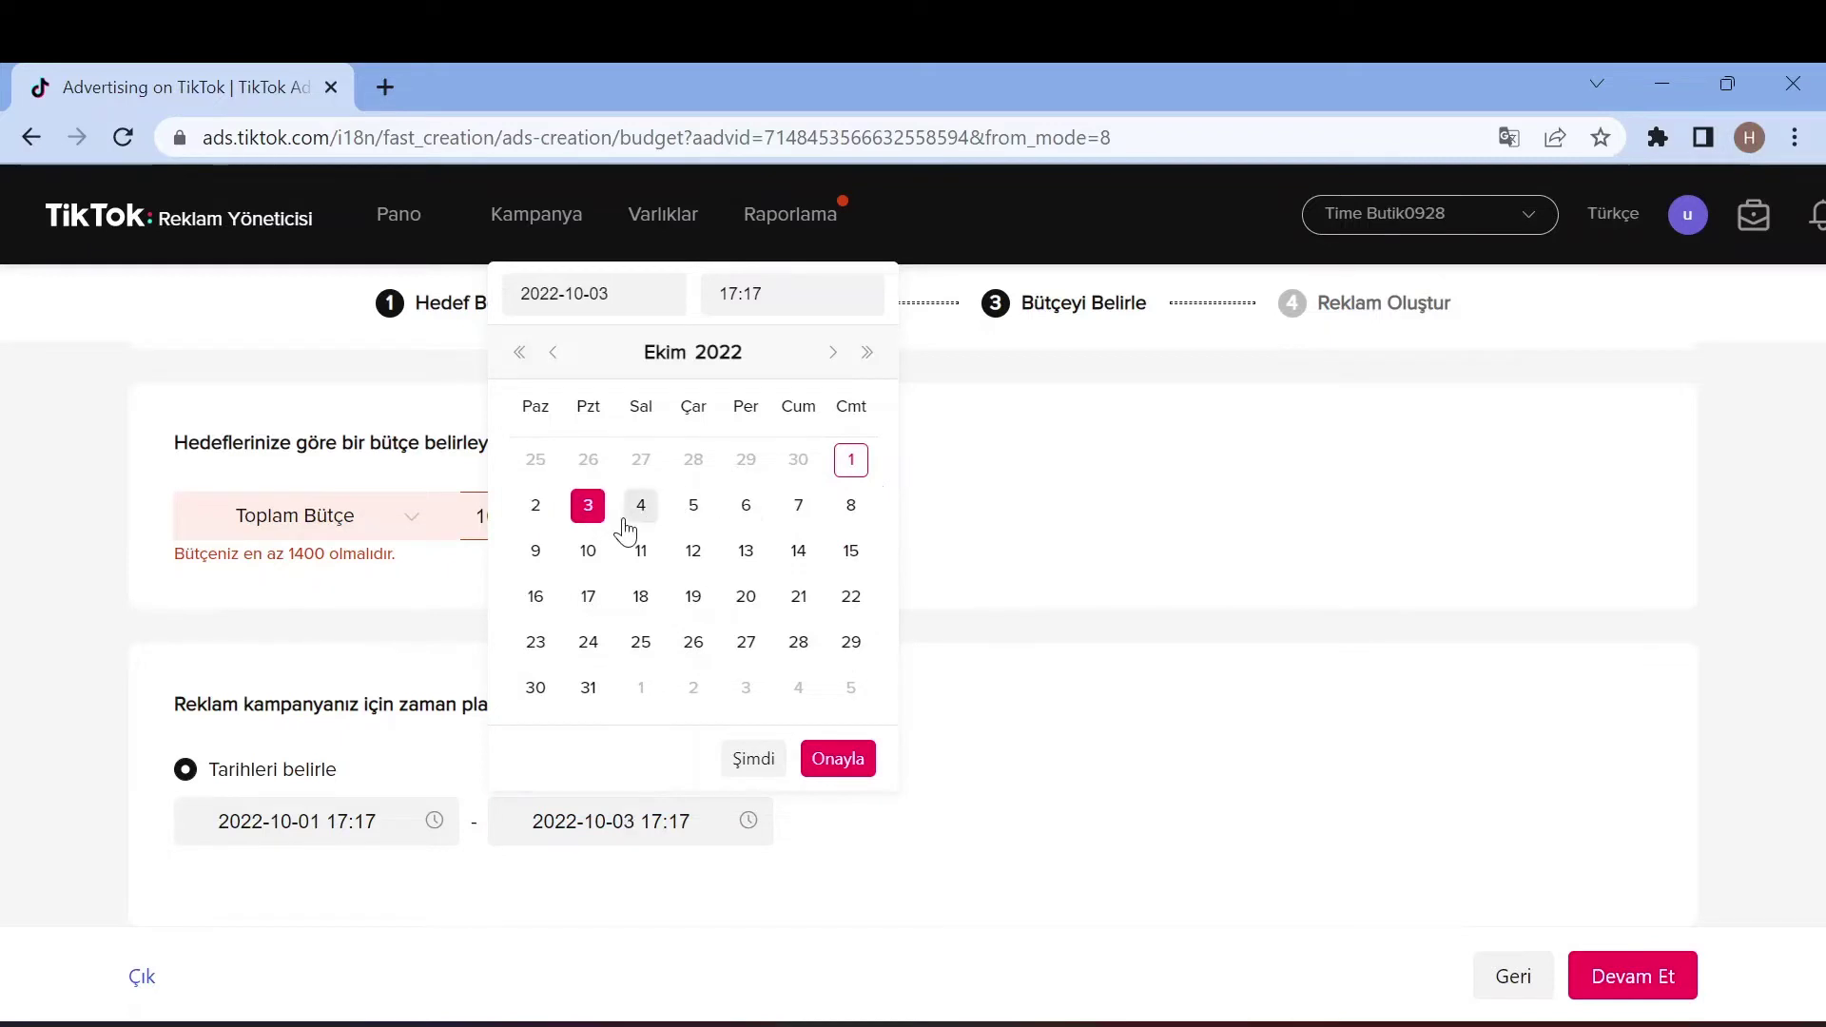
left_click(799, 510)
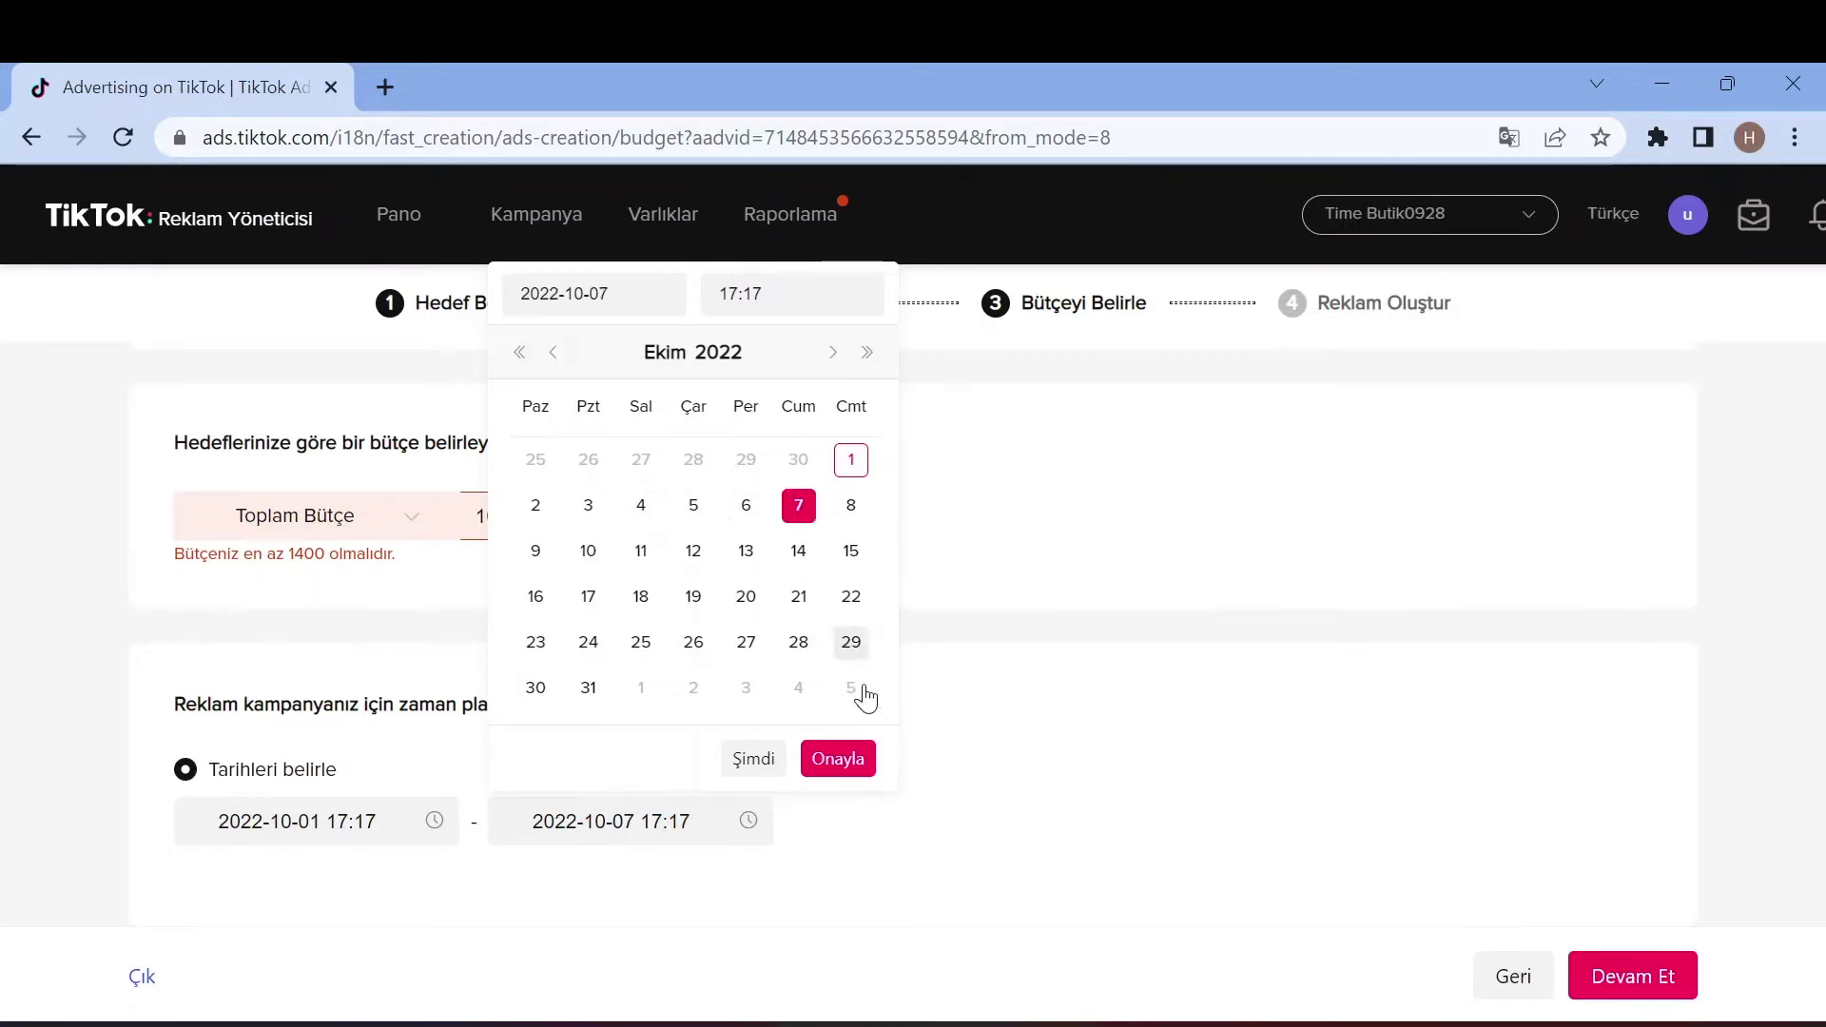
left_click(586, 507)
left_click(792, 505)
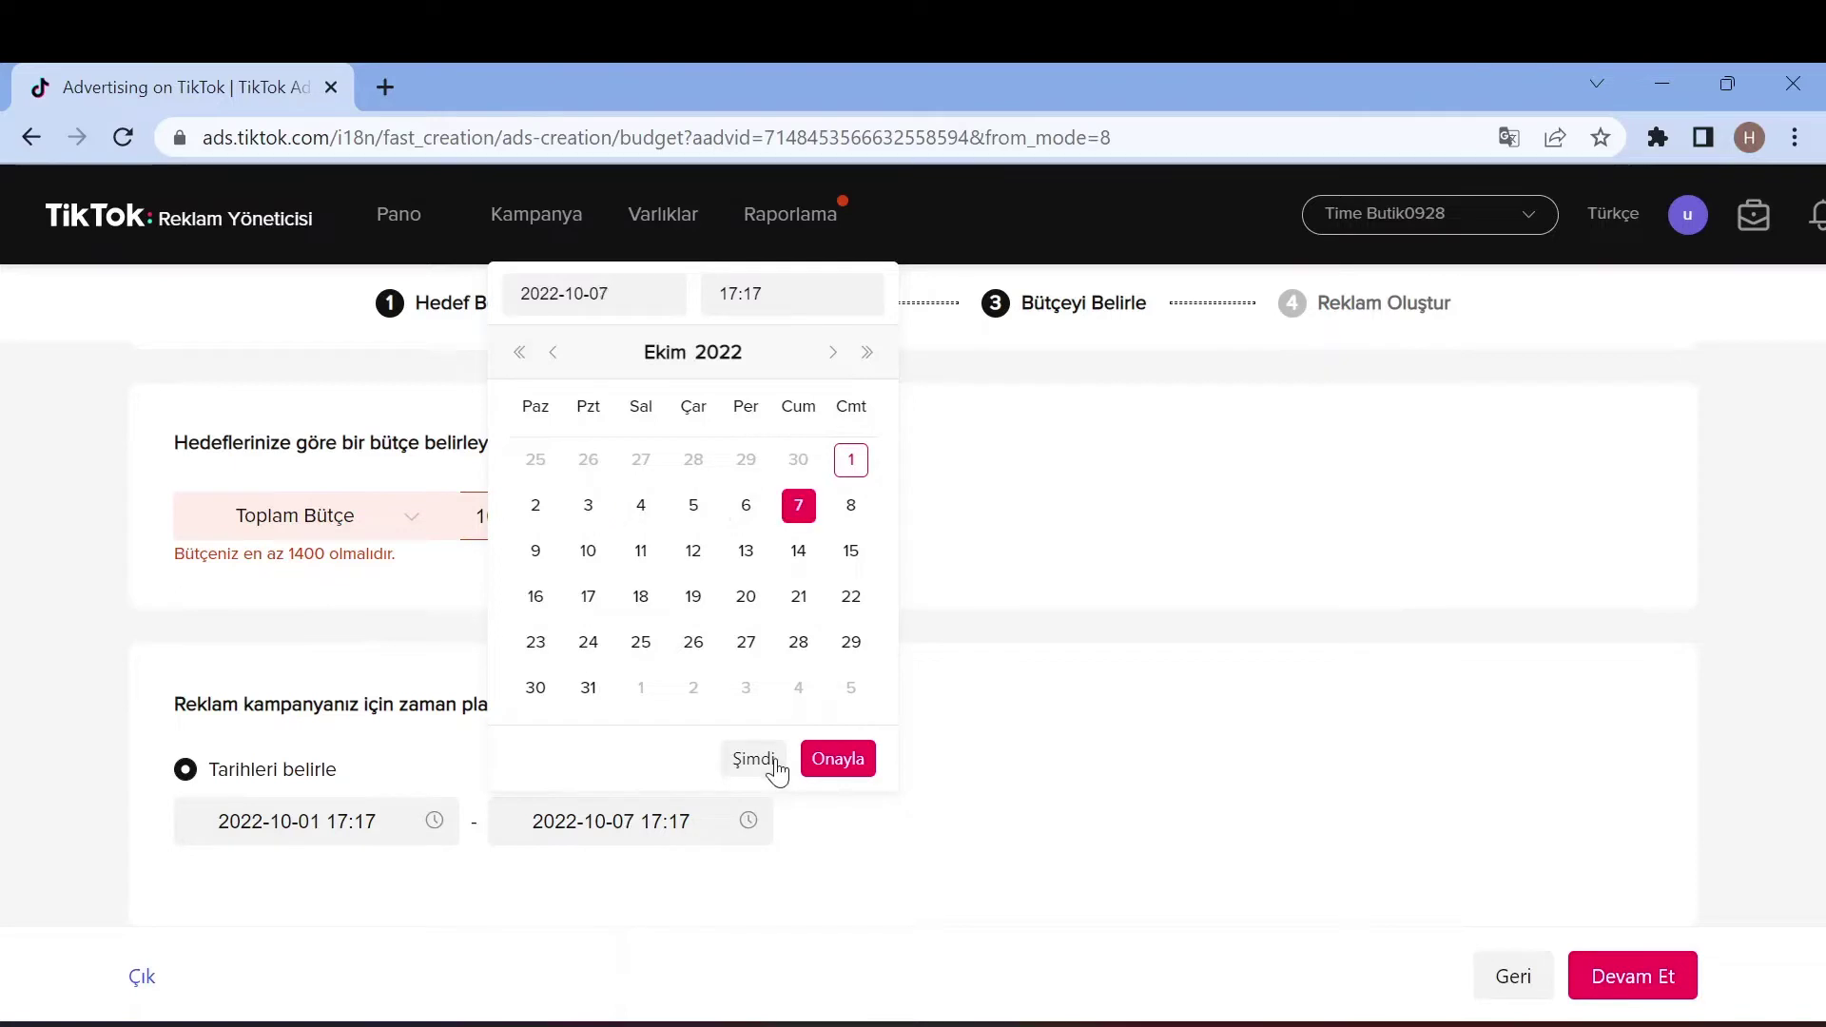
left_click(827, 758)
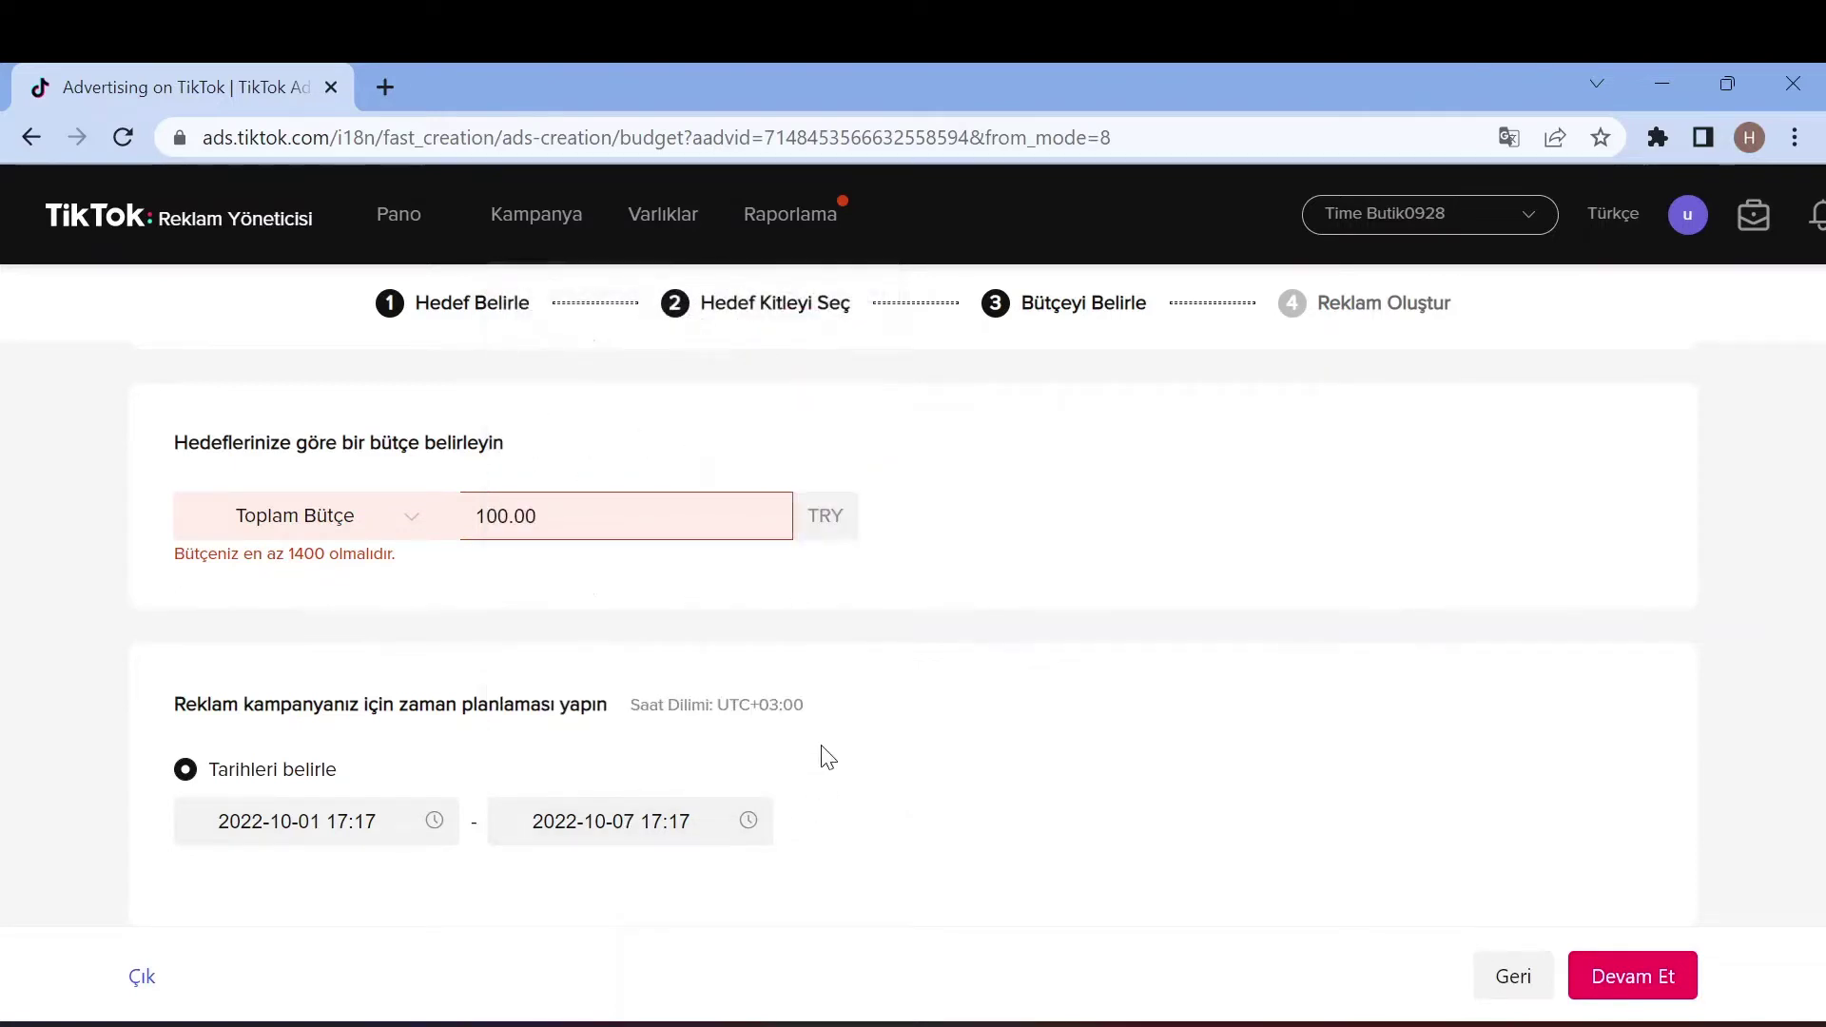
Change the campaign's start date to 2022-10-03
left_click(428, 837)
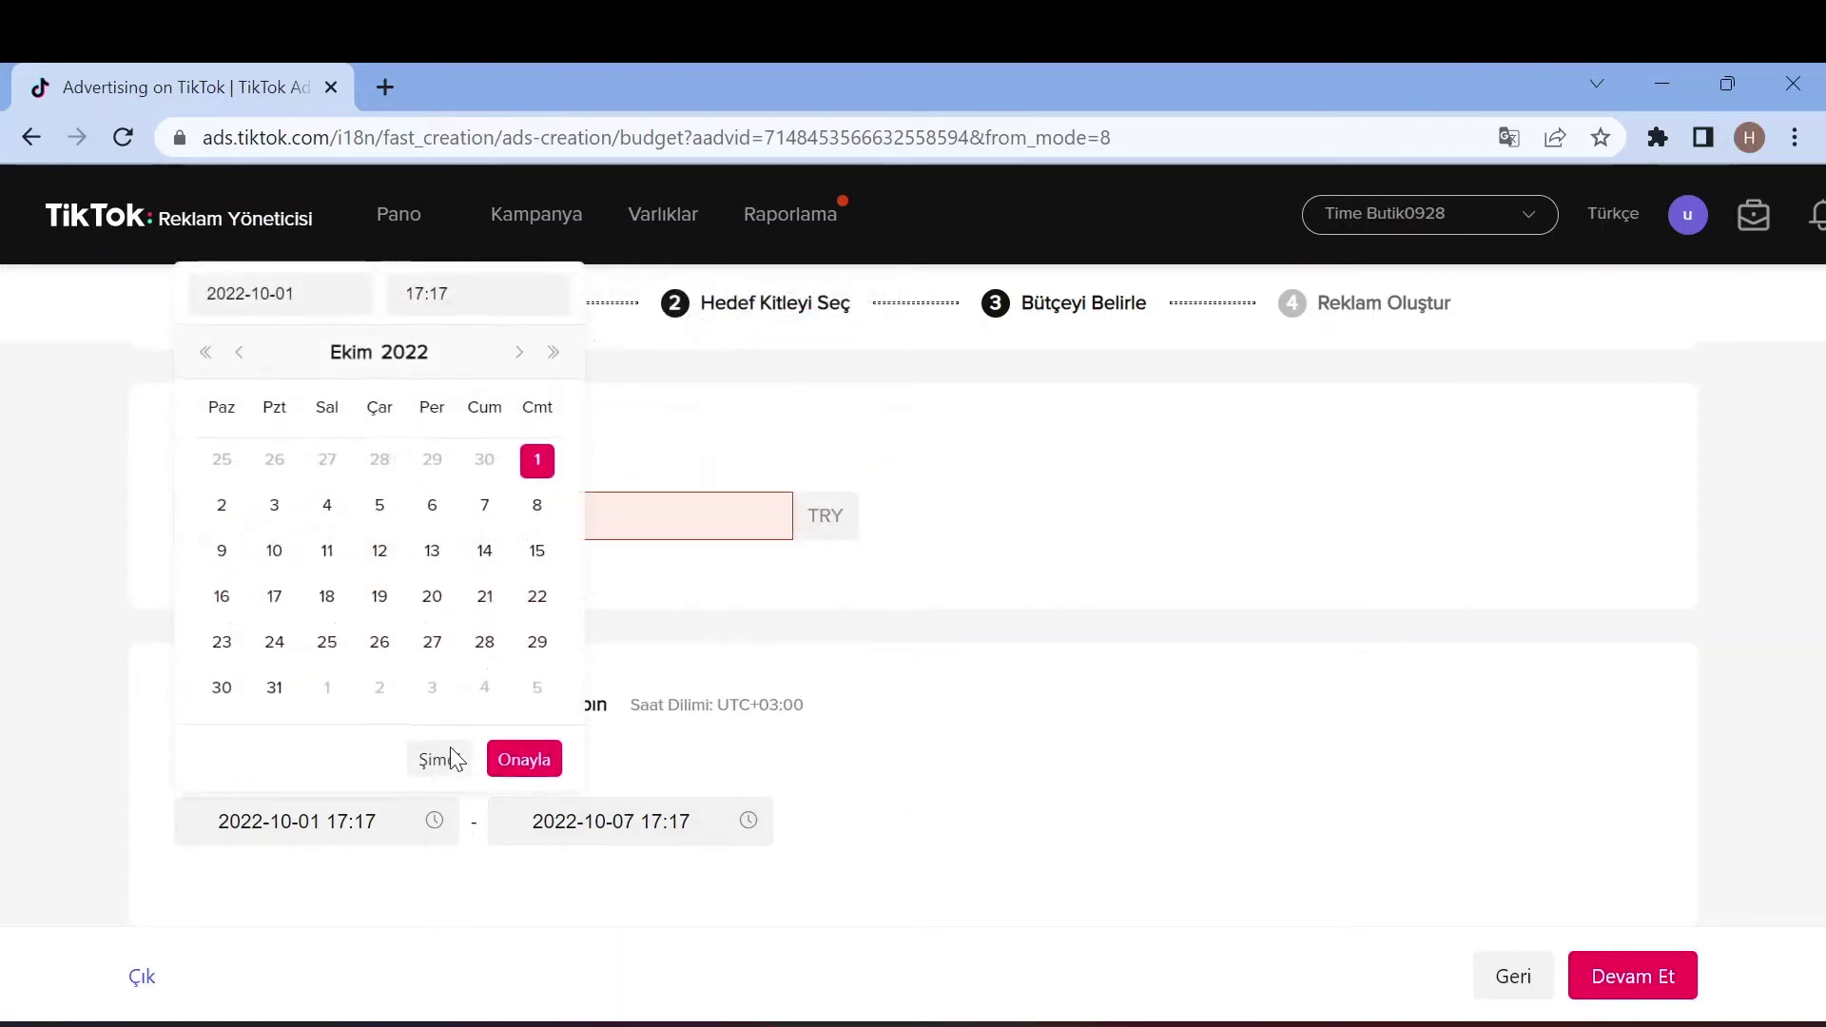
left_click(274, 505)
left_click(609, 546)
Switch the budget type back to Günlük Bütçe and set the amount to 100 TRY
double_click(555, 511)
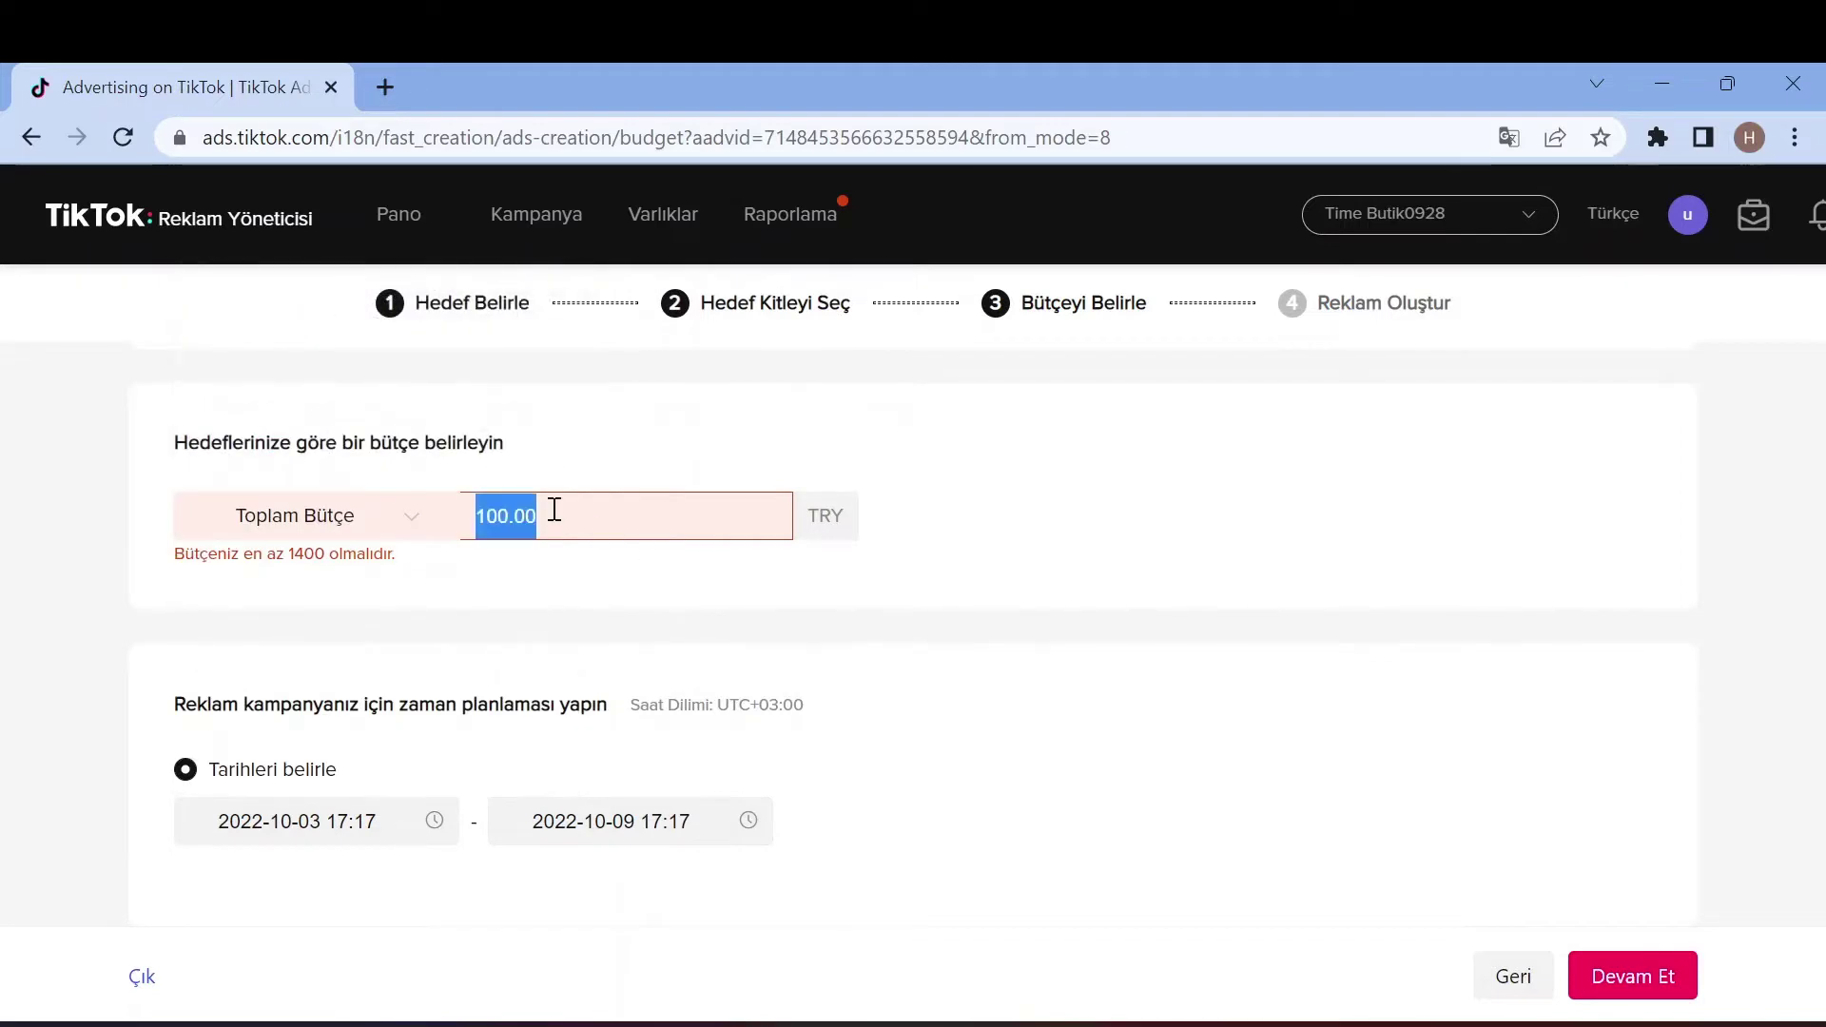
key("BackSpace")
left_click(285, 528)
left_click(289, 577)
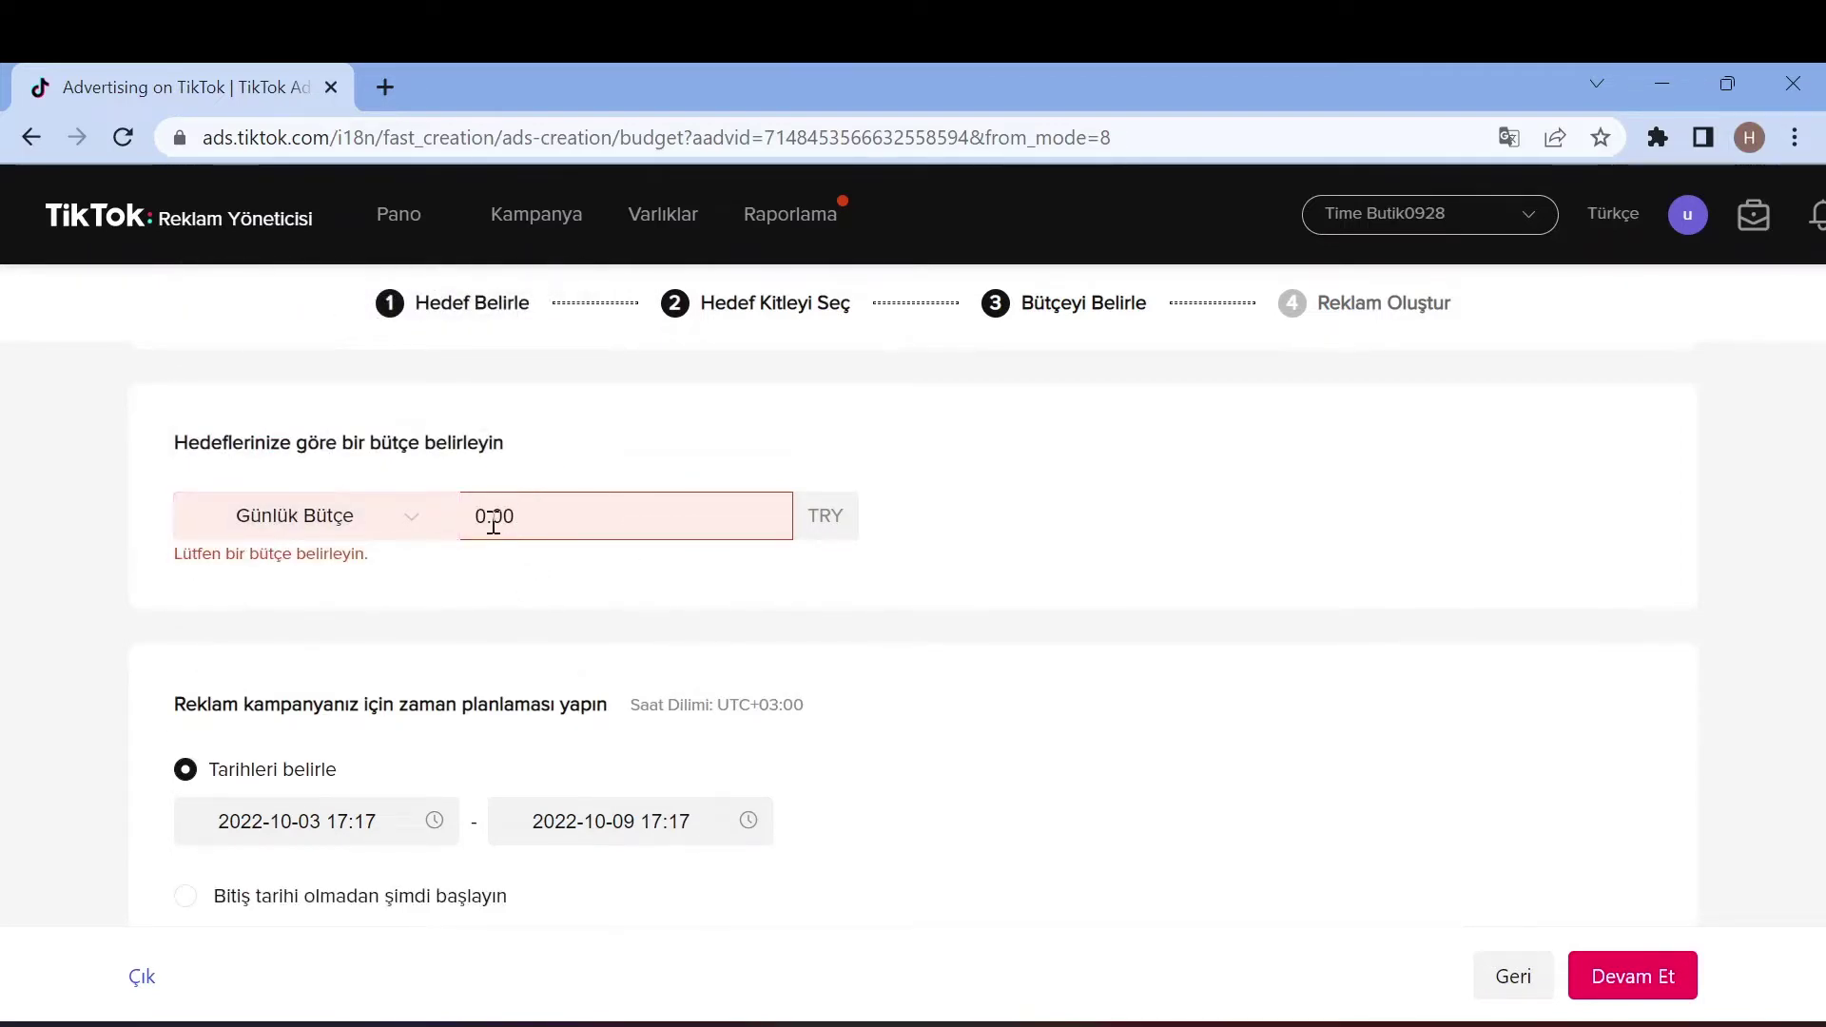
left_click_drag(493, 525, 387, 542)
left_click(476, 522)
type("20.00")
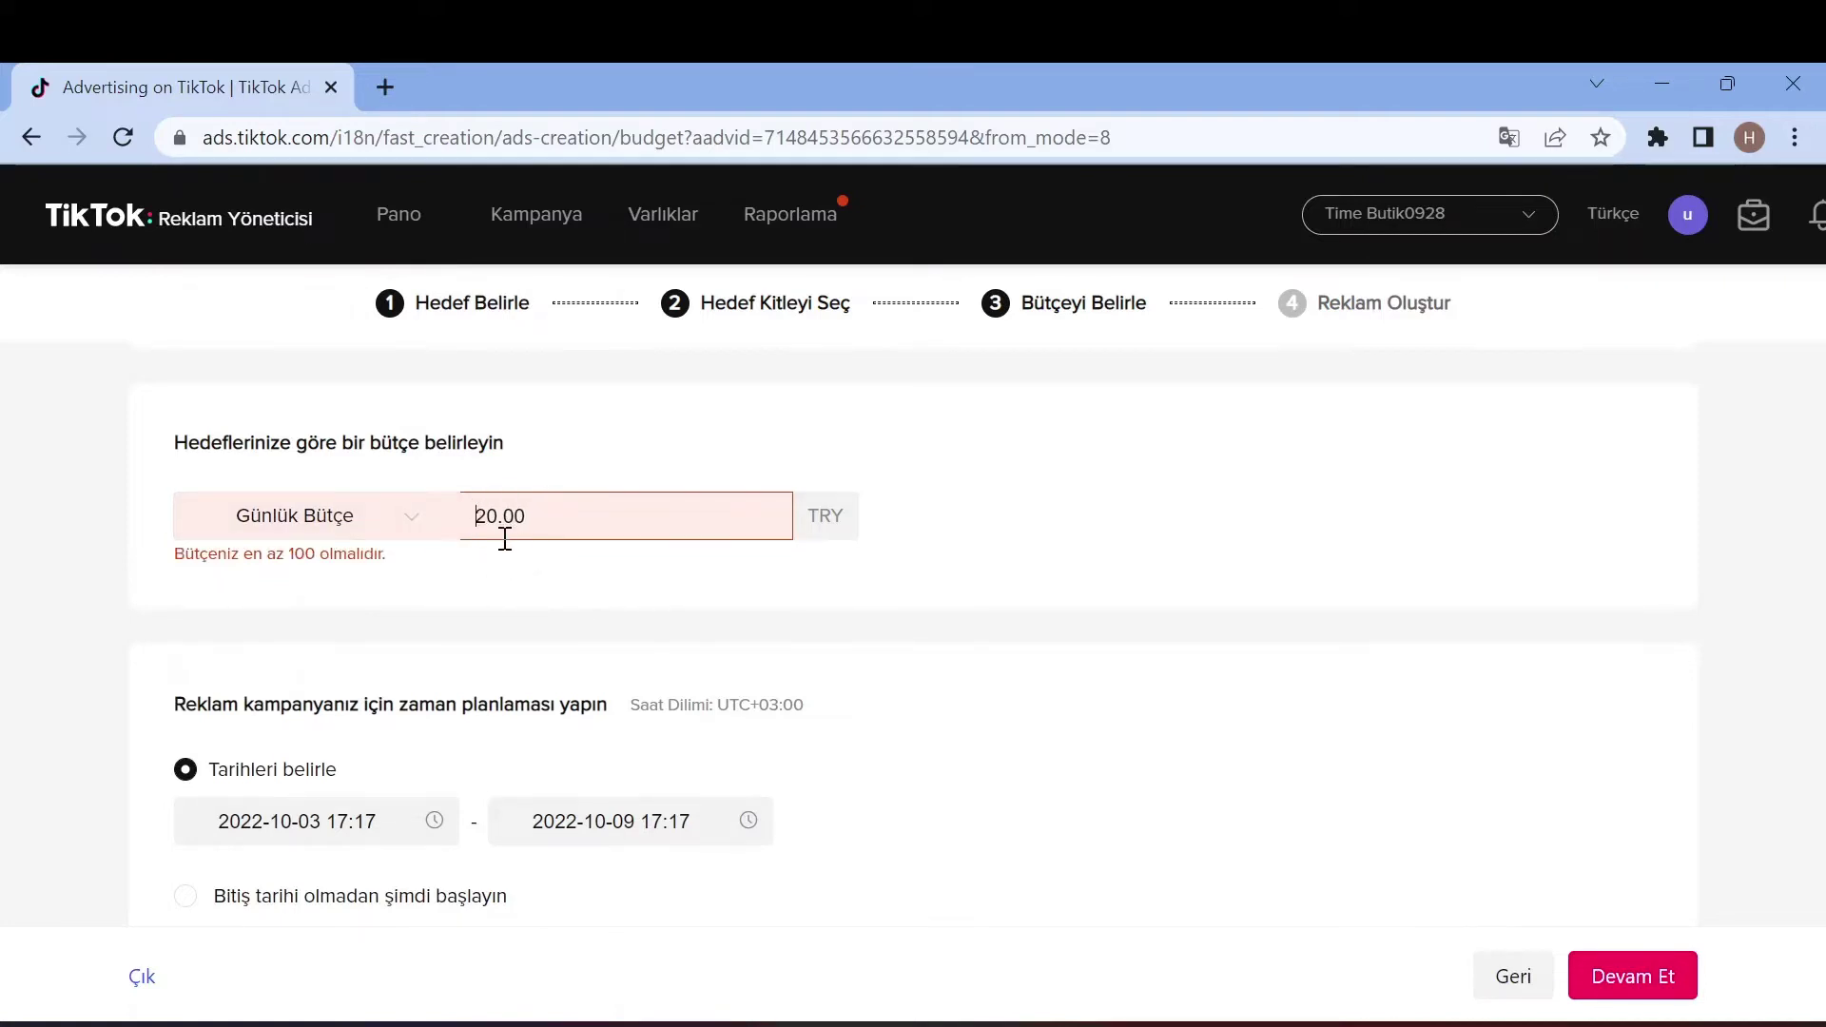
key("BackSpace")
type("10")
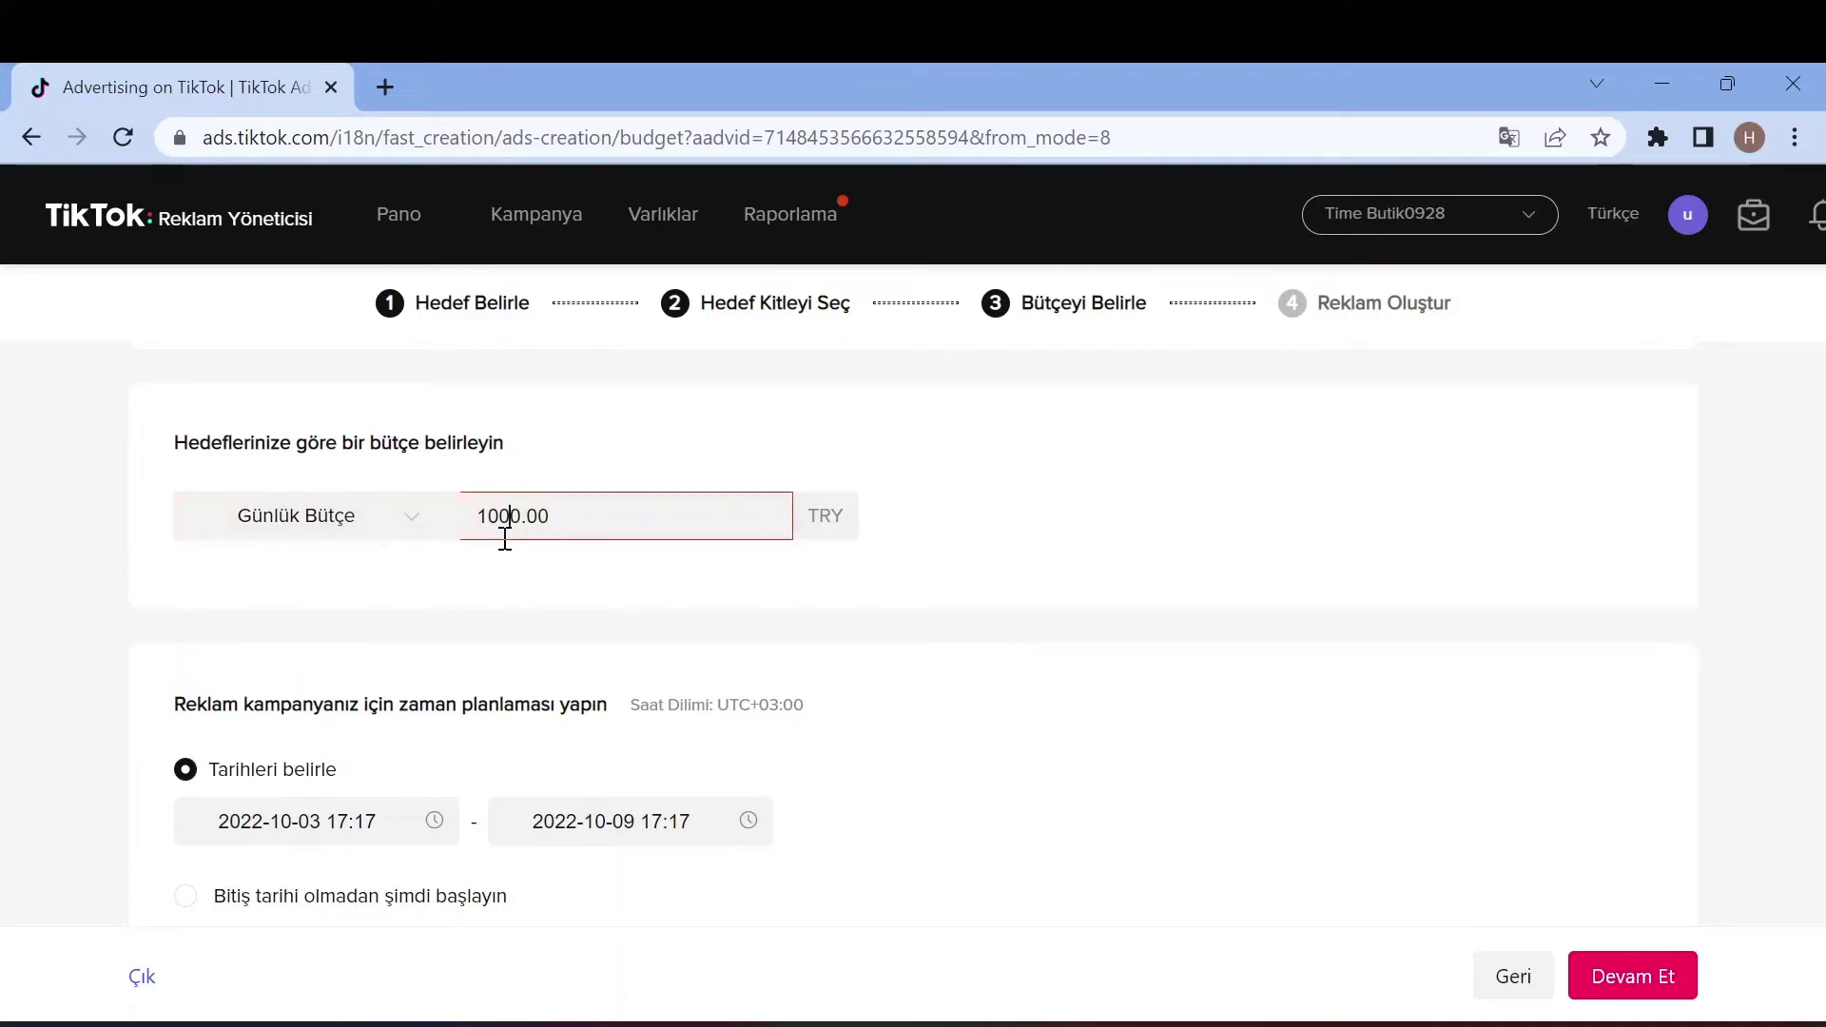
left_click(515, 563)
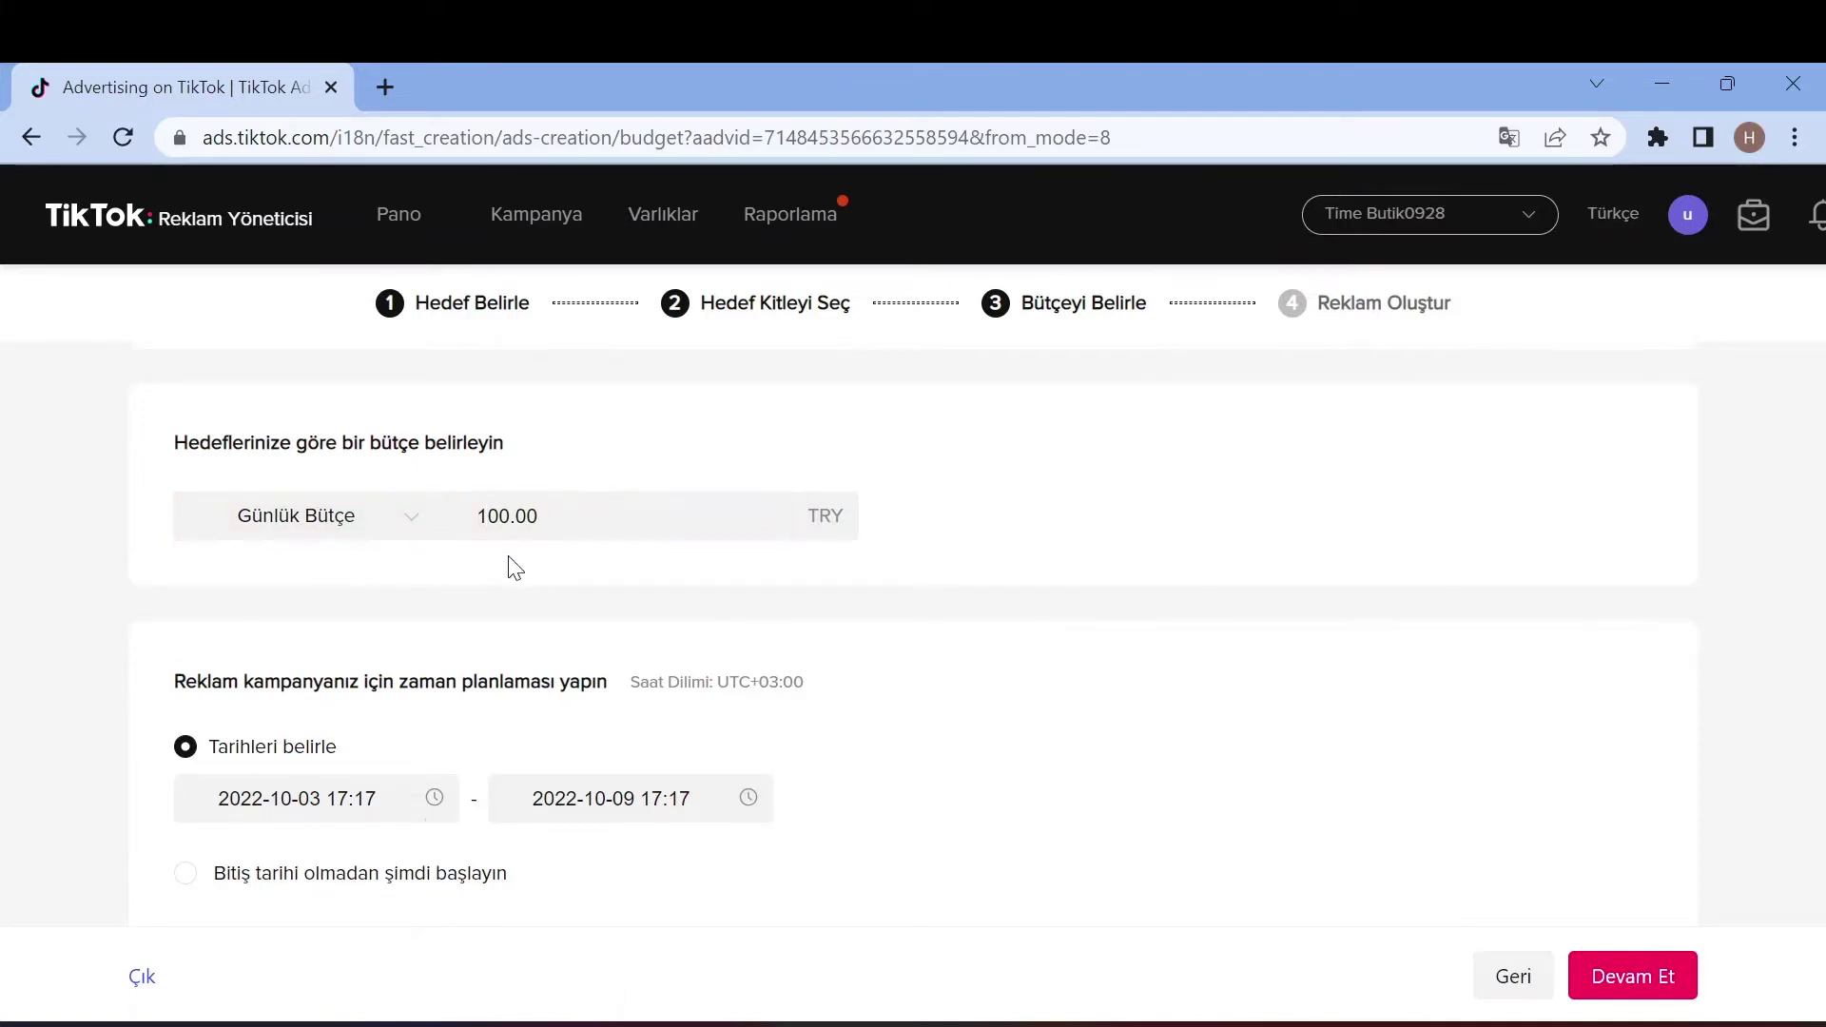
Review the ad objective choices, budget and schedule, and continue to the Reklam Oluştur stage
scroll(510, 563, "up", 2)
scroll(531, 641, "down", 1)
scroll(526, 708, "down", 1)
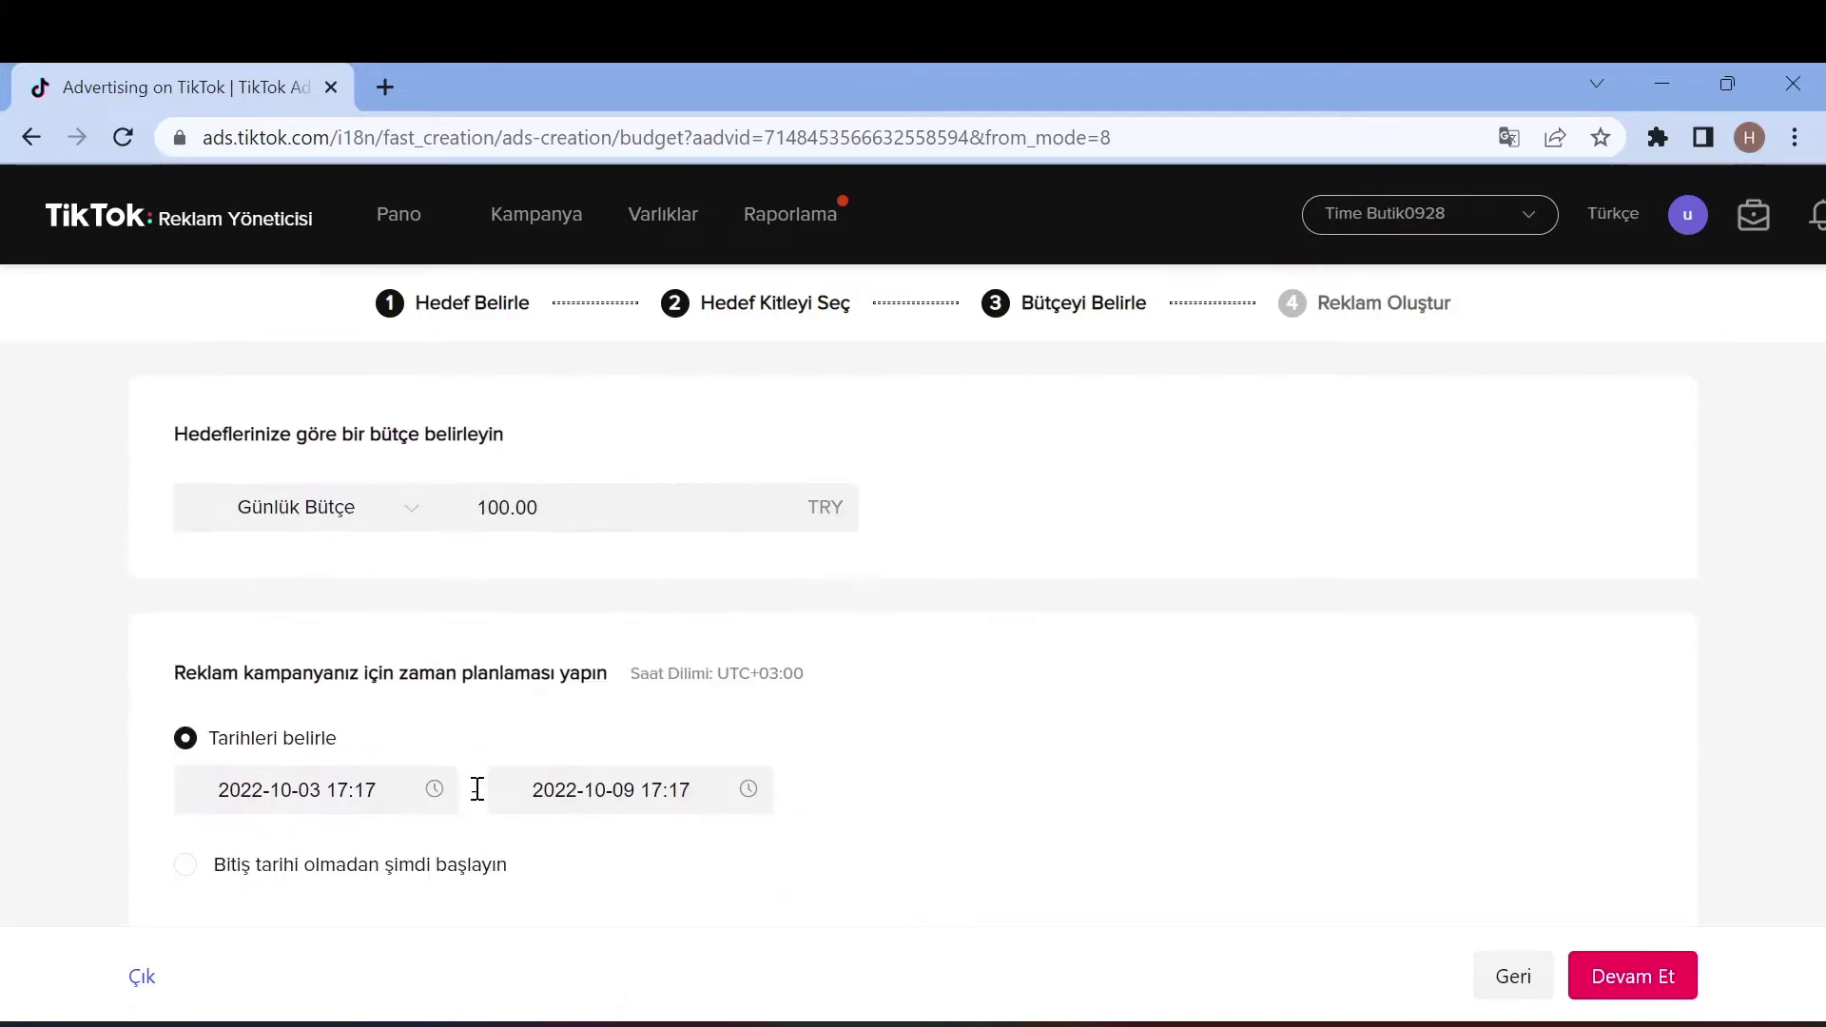
scroll(531, 698, "up", 2)
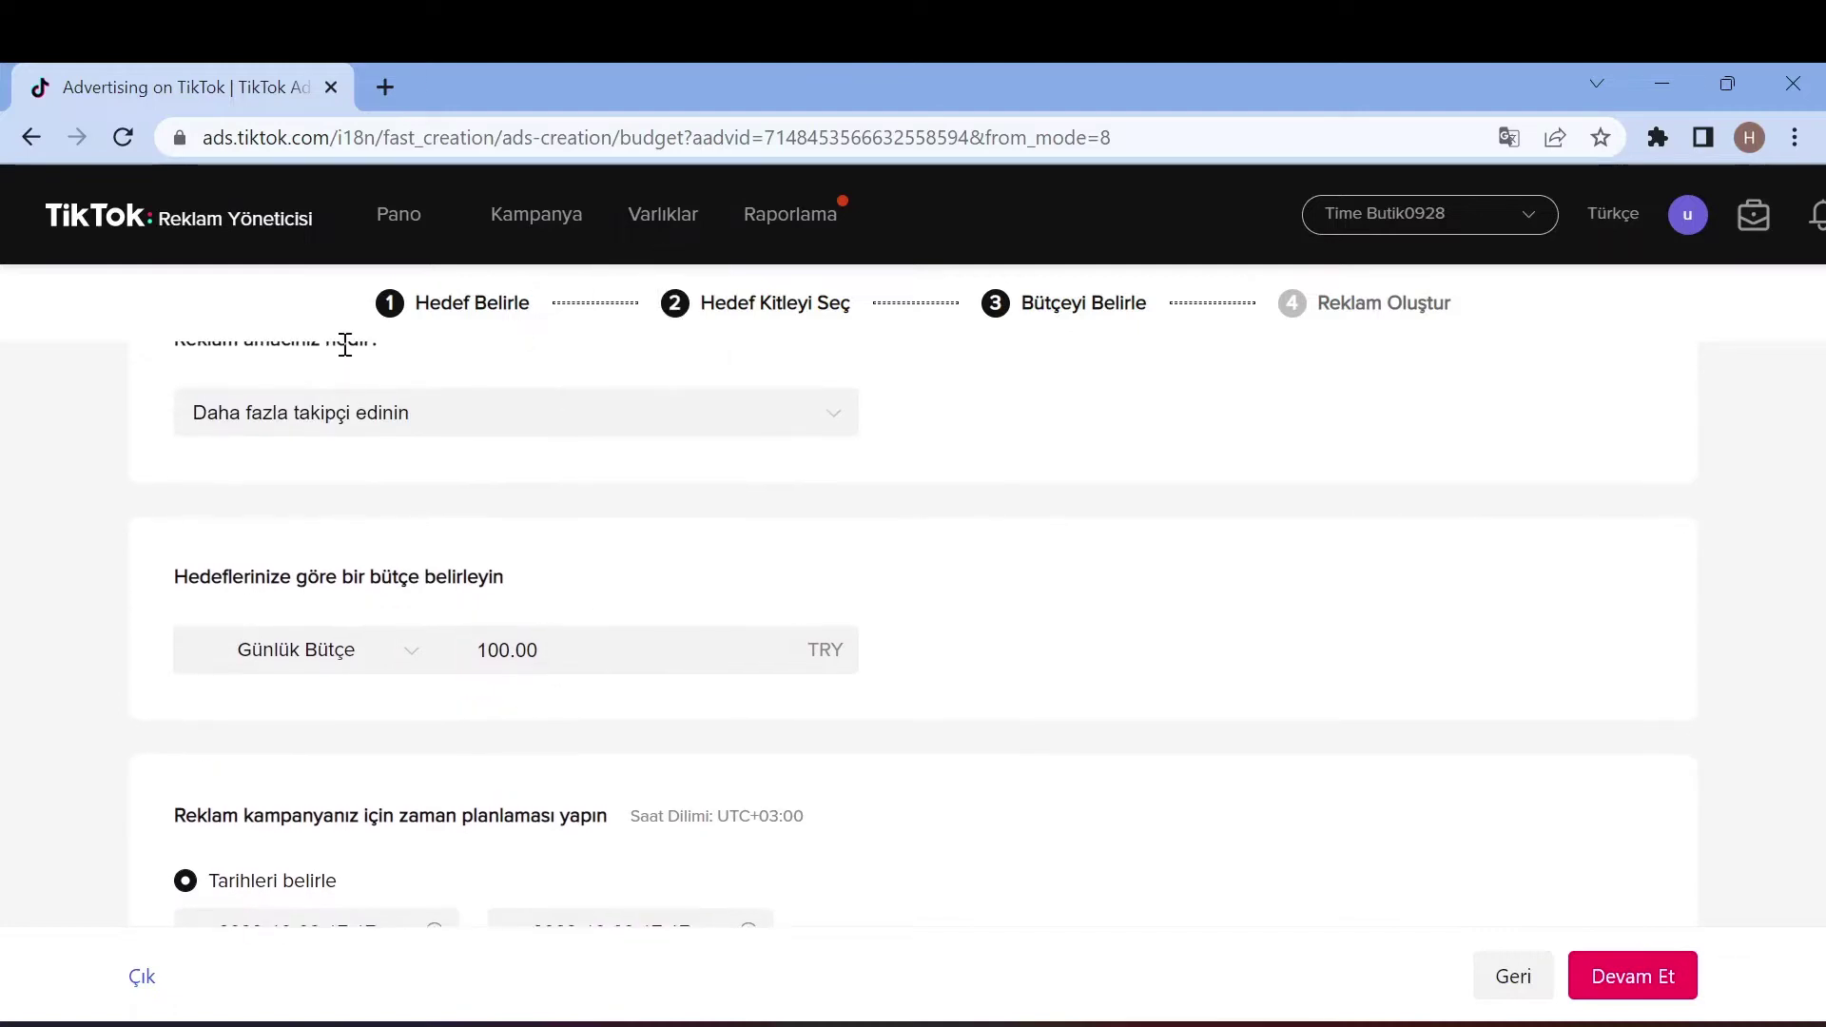
scroll(523, 513, "up", 1)
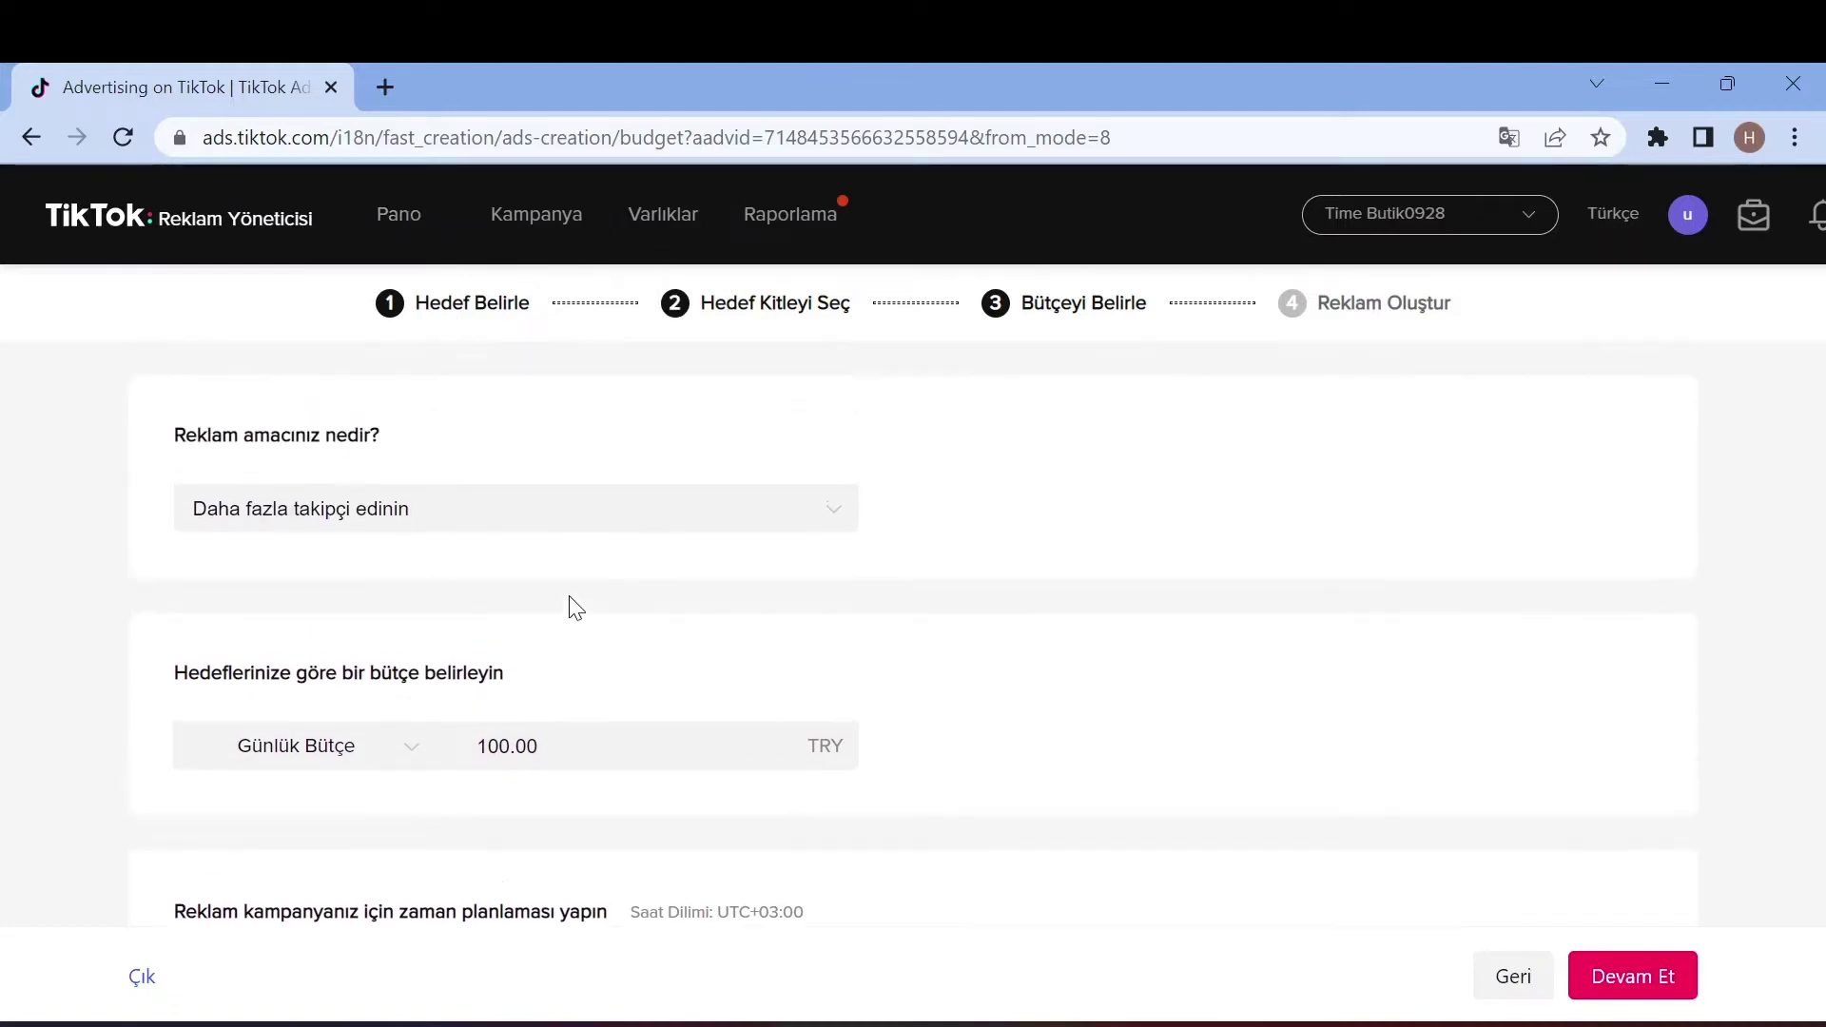
scroll(580, 599, "down", 2)
scroll(571, 590, "down", 1)
scroll(528, 576, "up", 2)
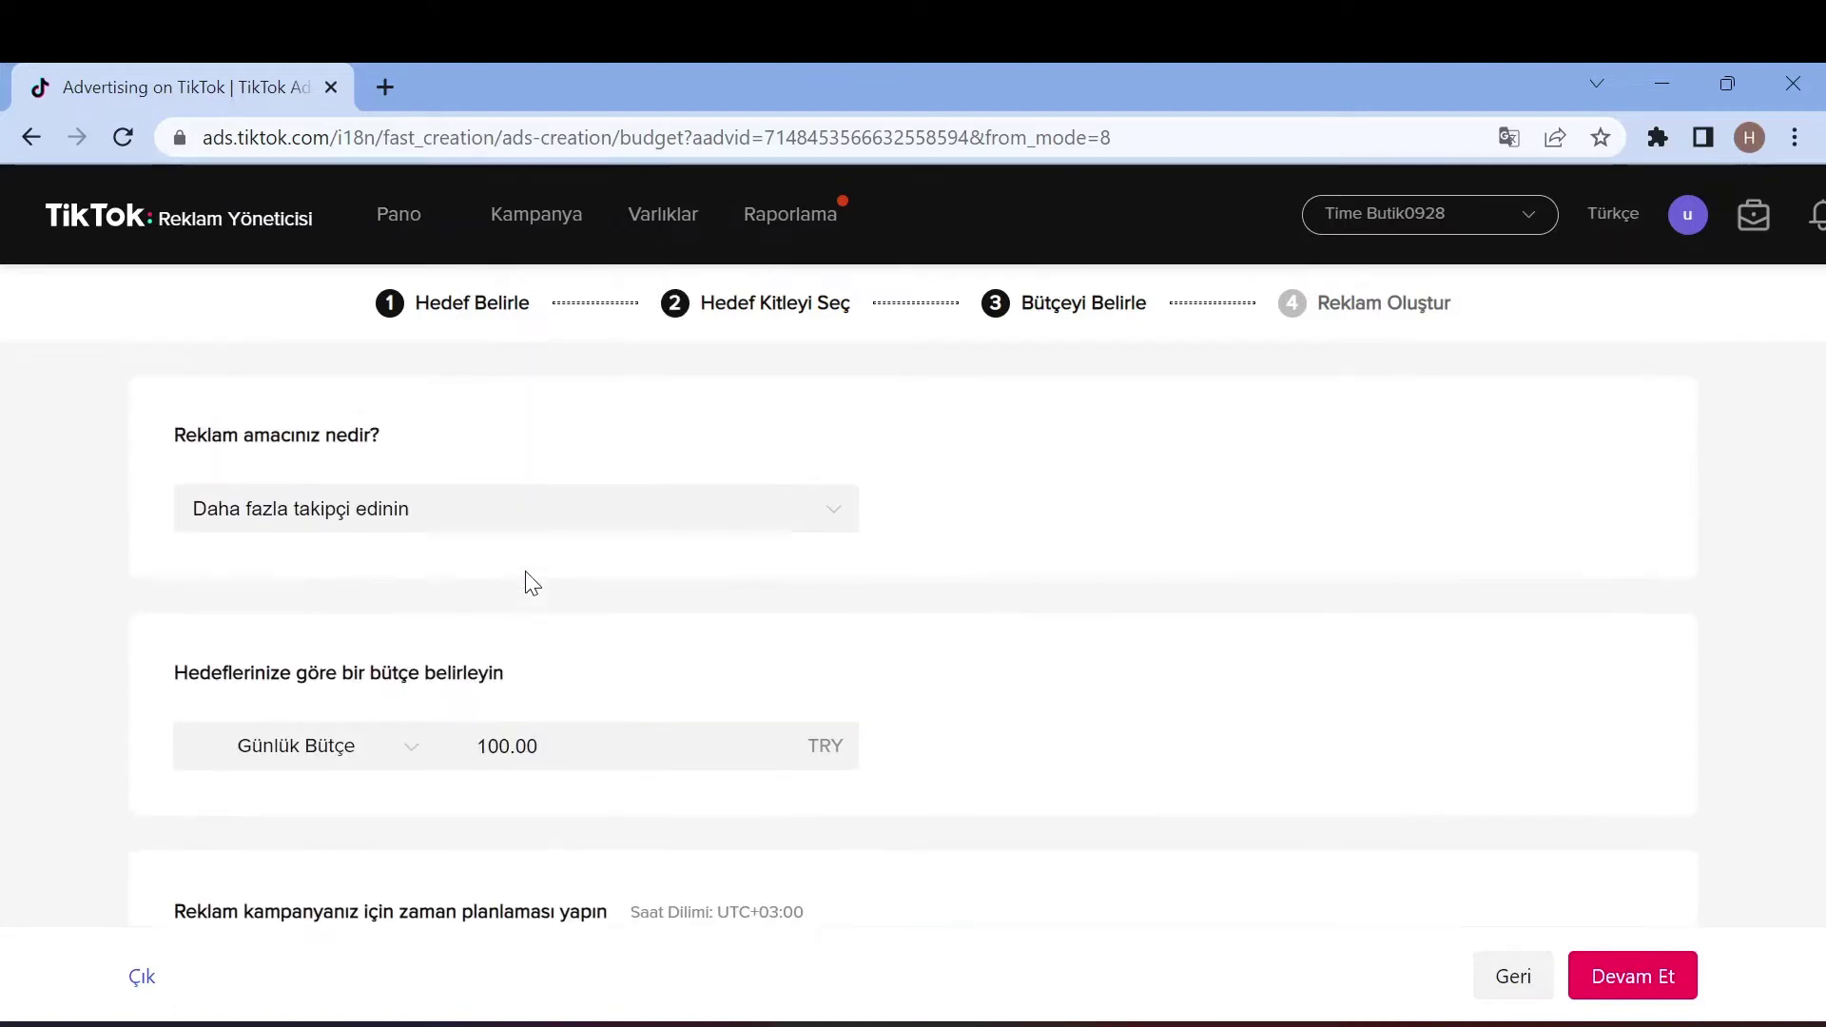
left_click(476, 522)
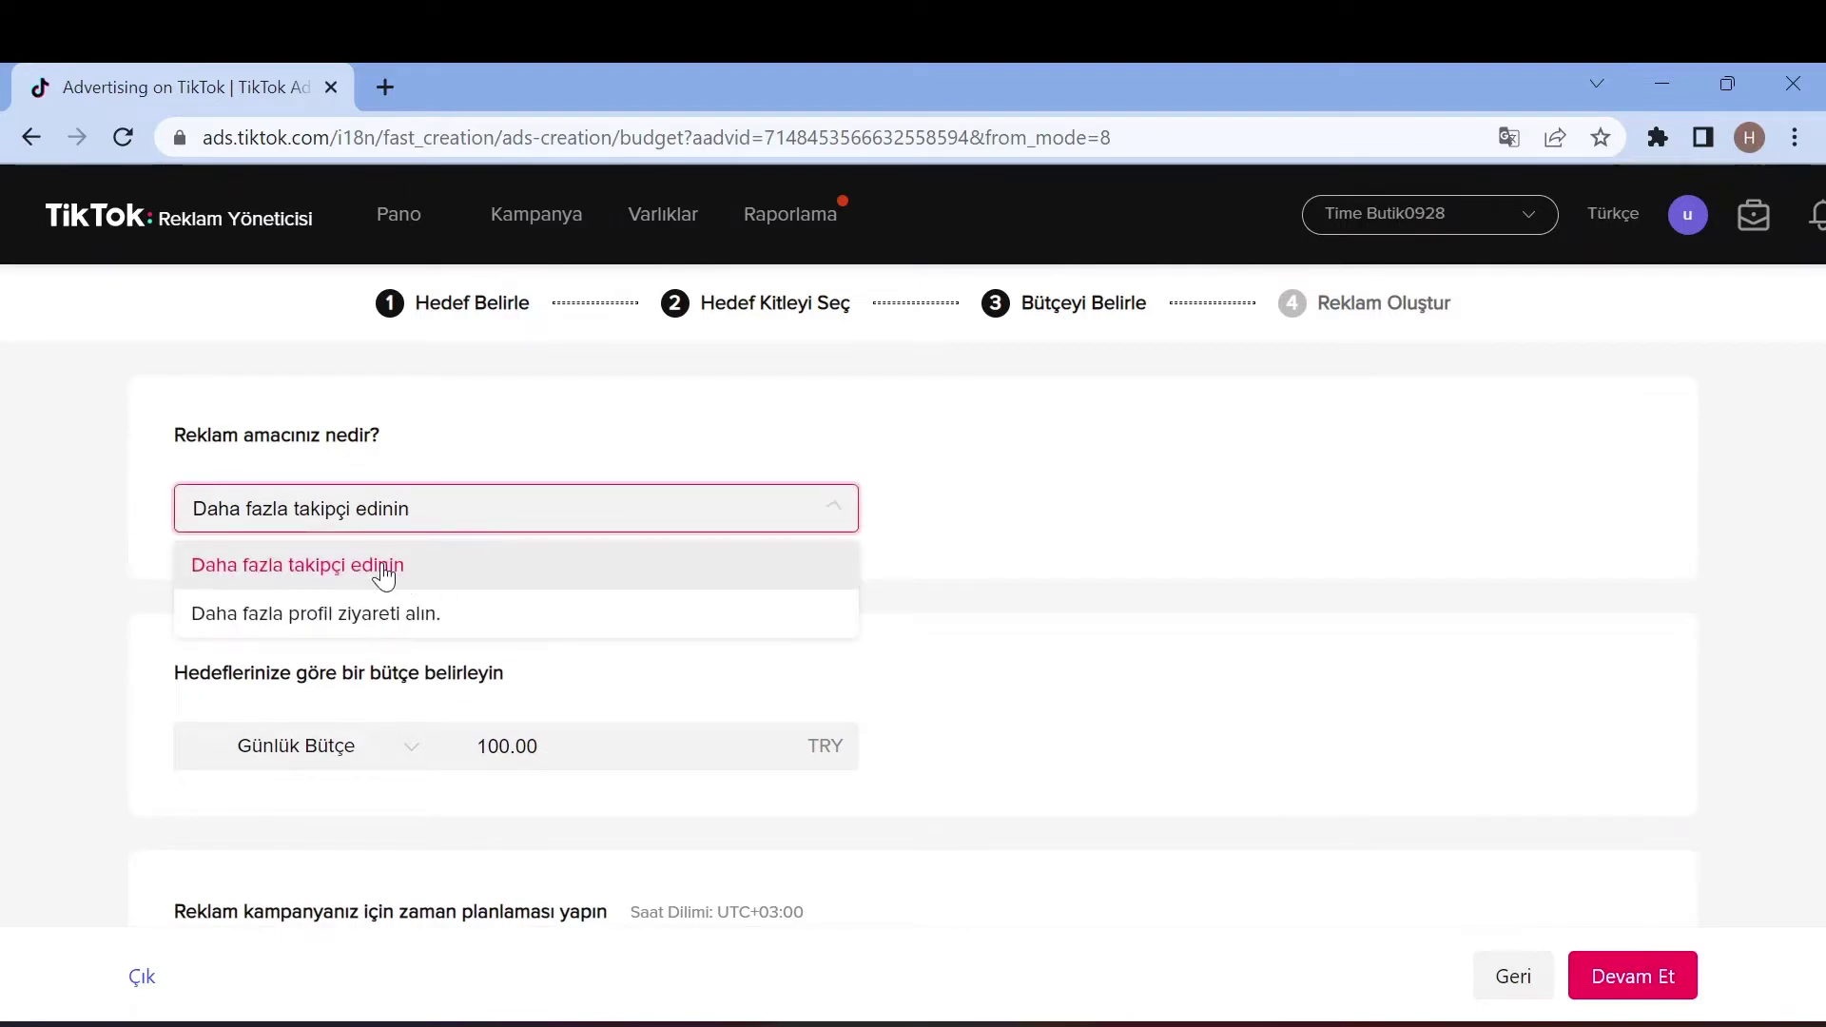
left_click(999, 530)
scroll(1272, 694, "down", 2)
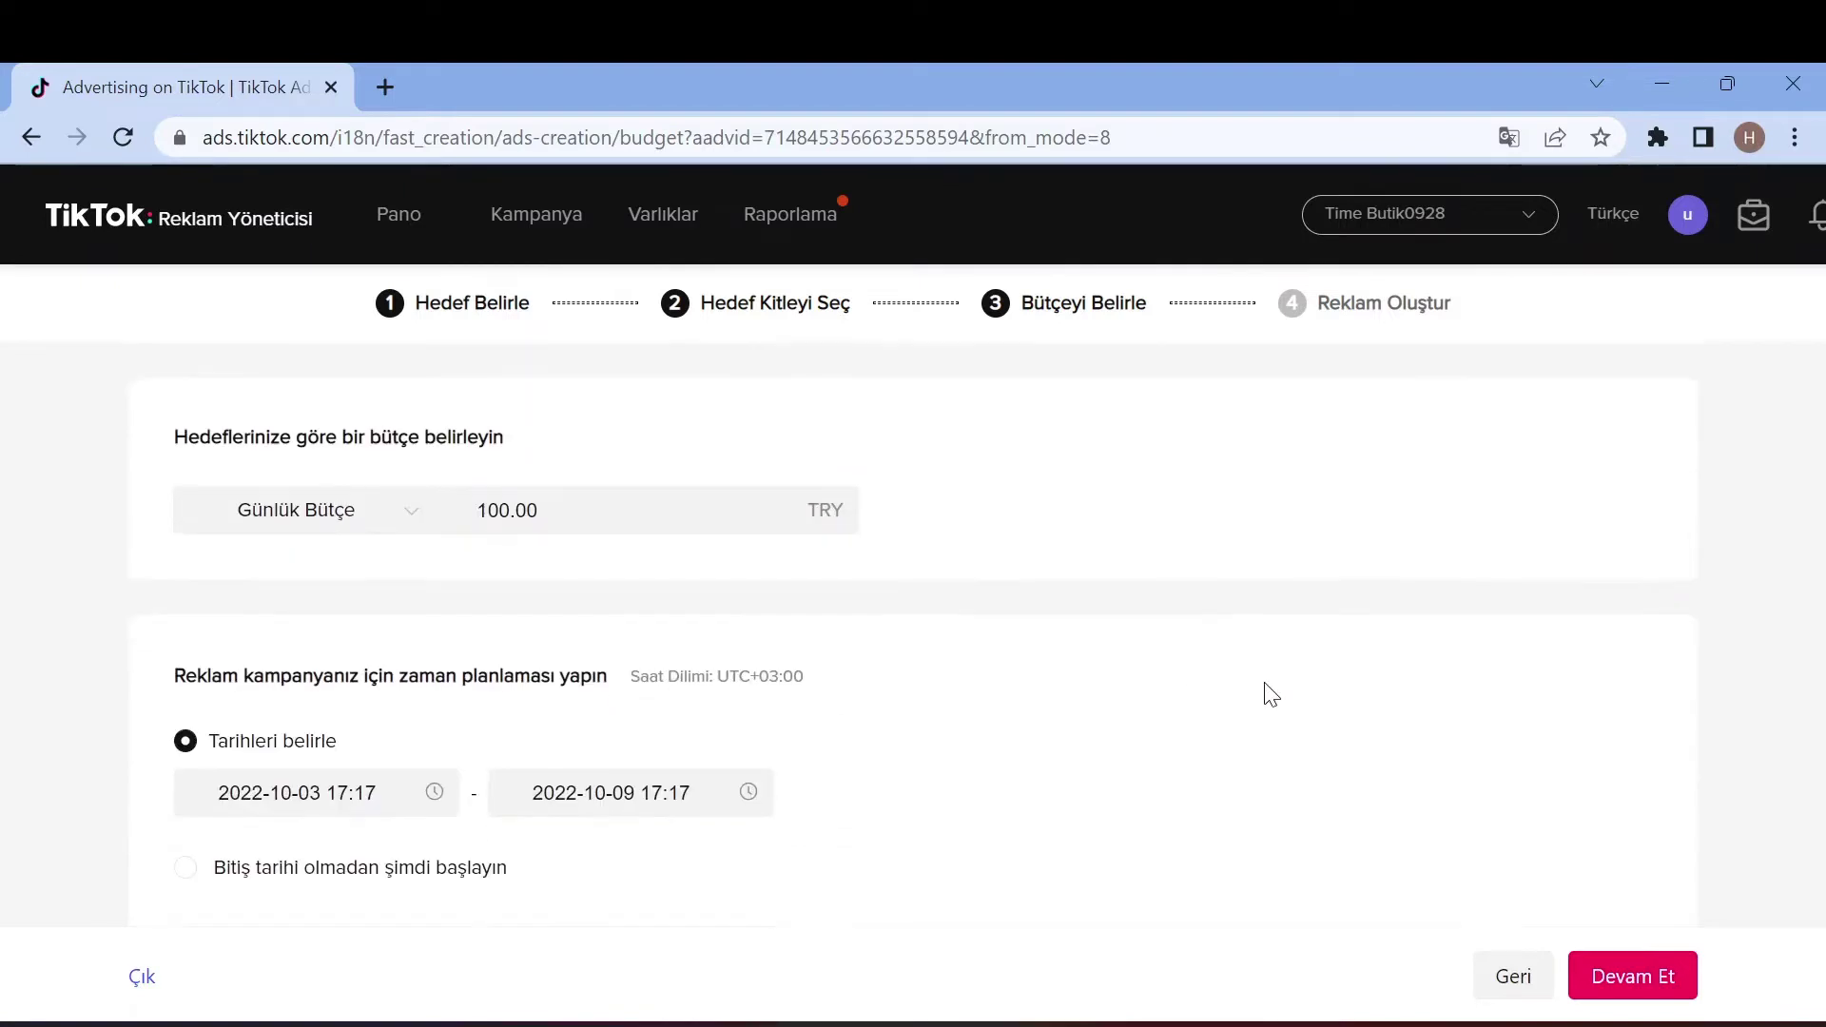
left_click(1587, 991)
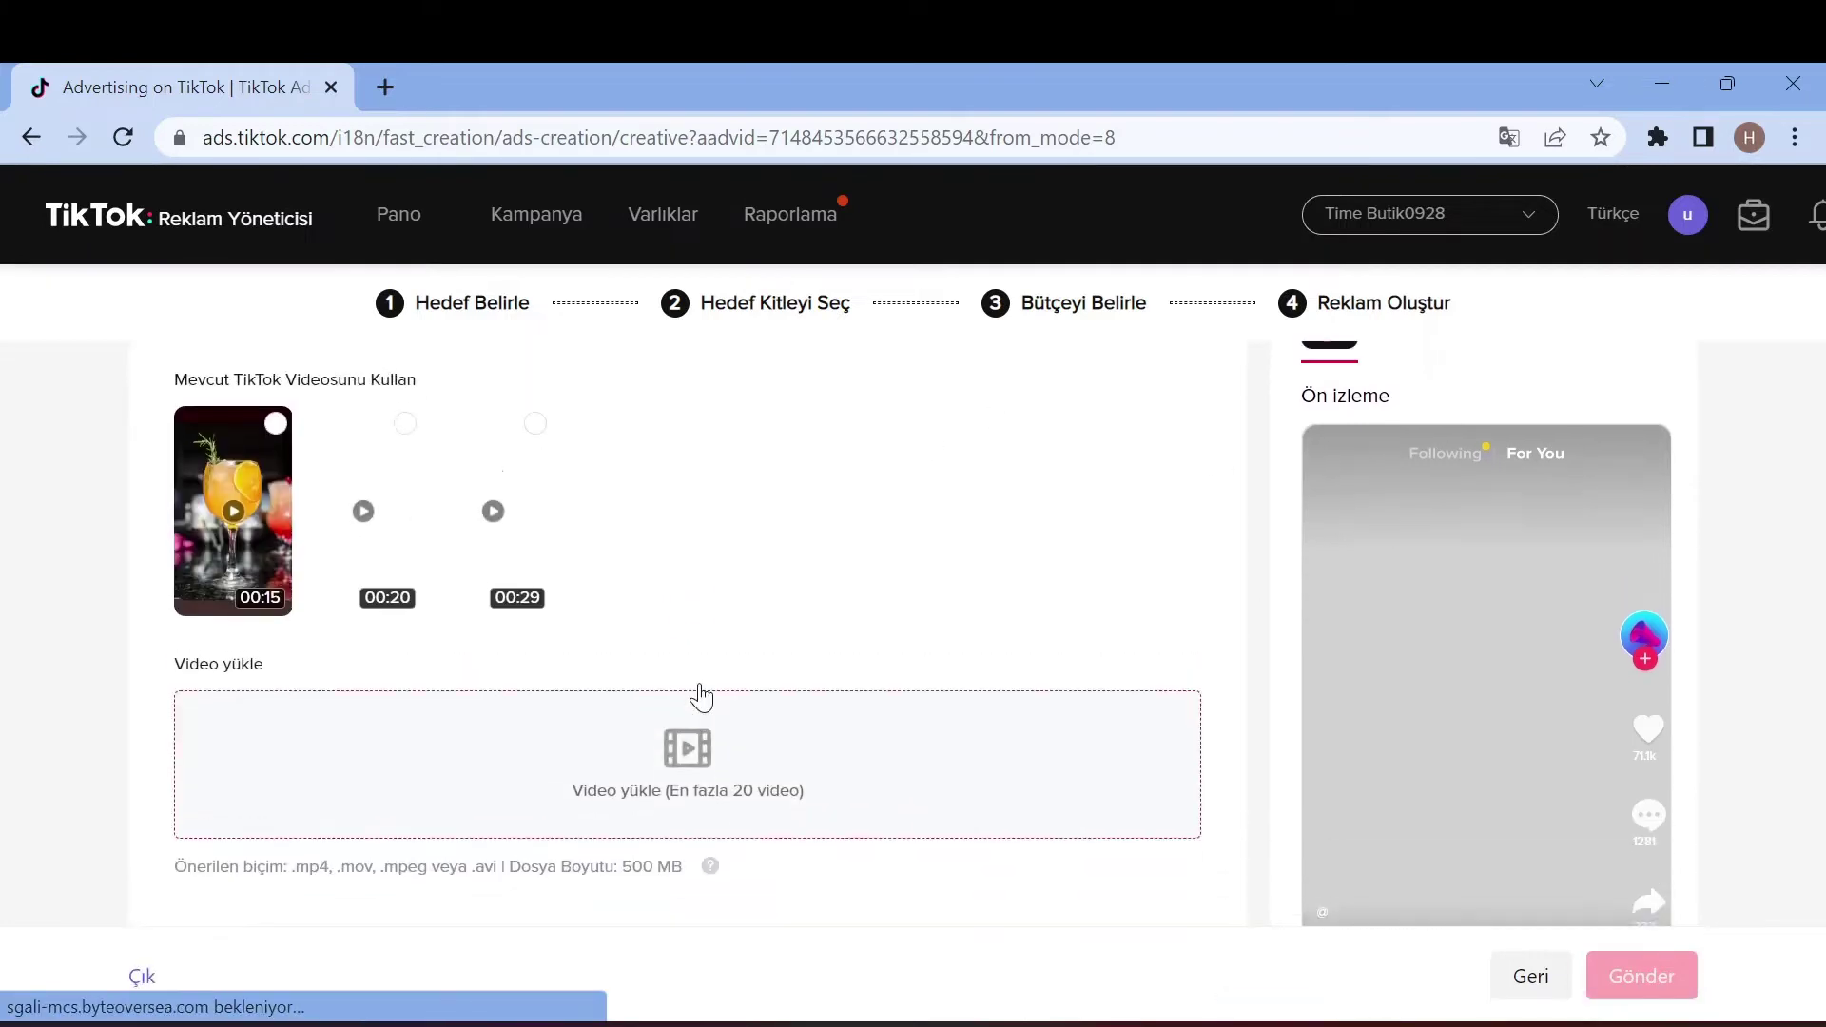
Choose the 20-second video from the existing TikTok videos as the ad's media
scroll(624, 708, "down", 2)
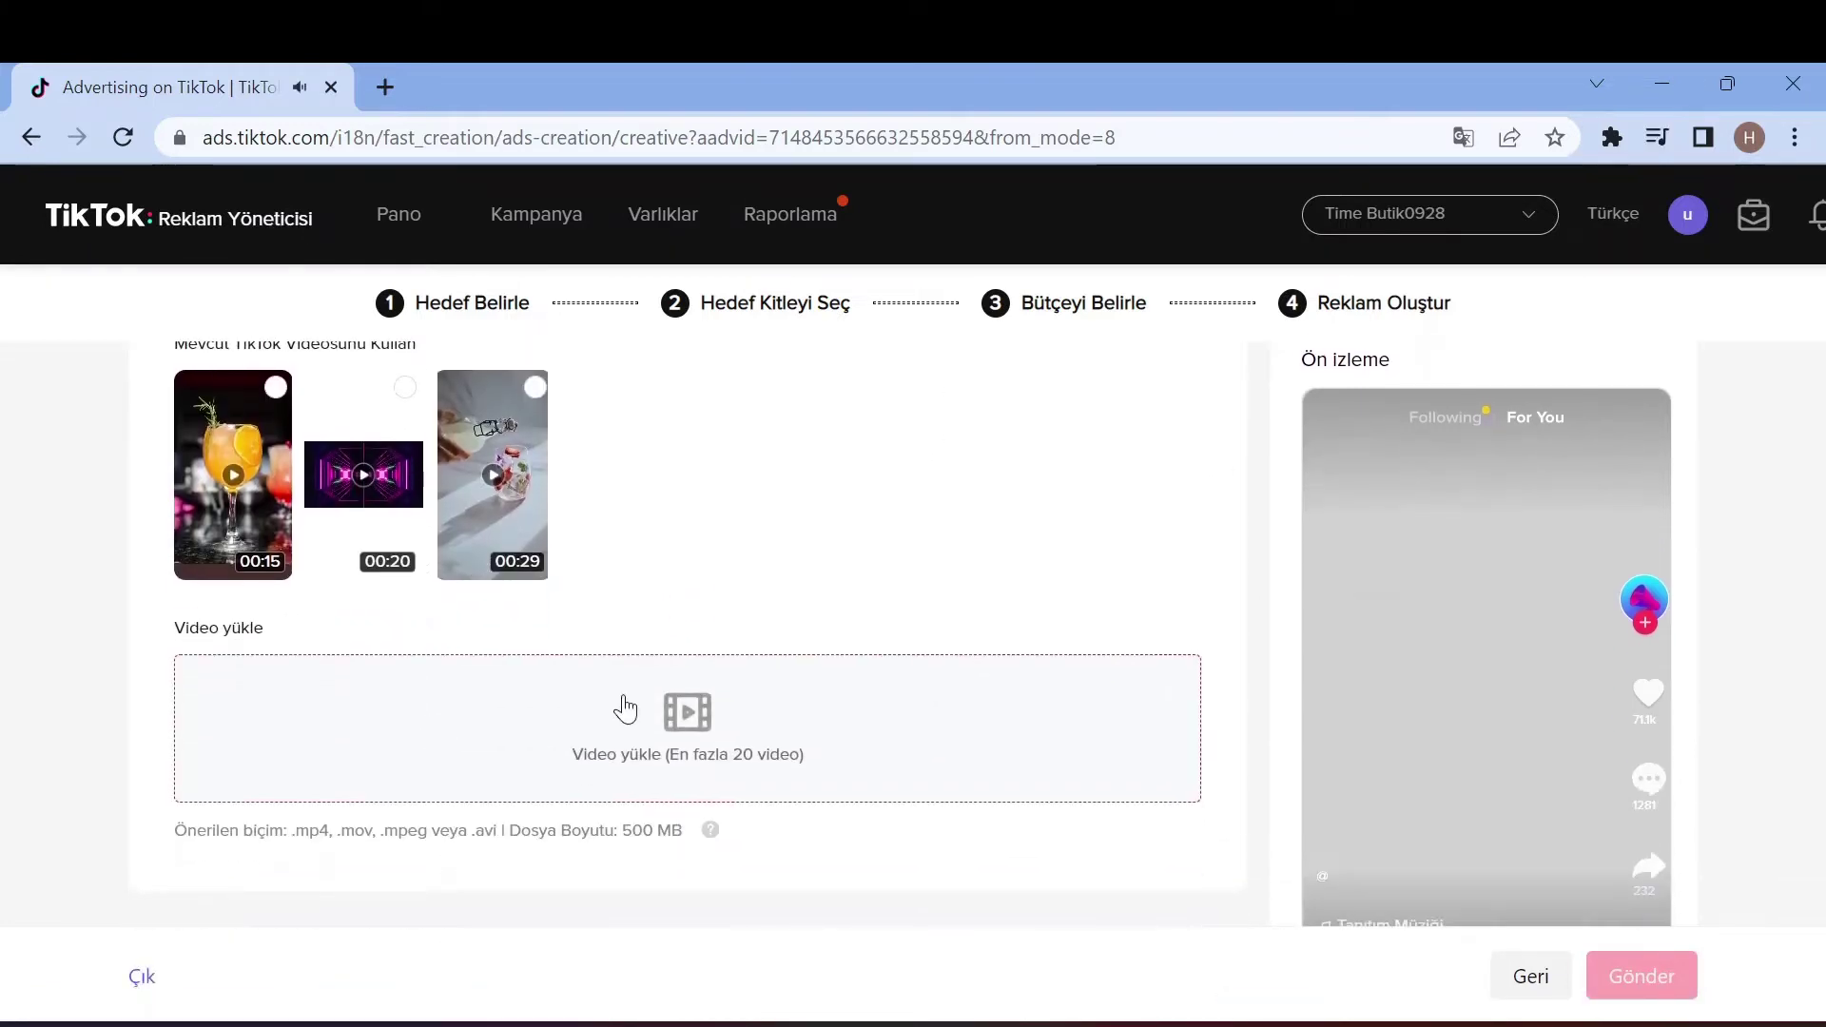
scroll(624, 751, "up", 2)
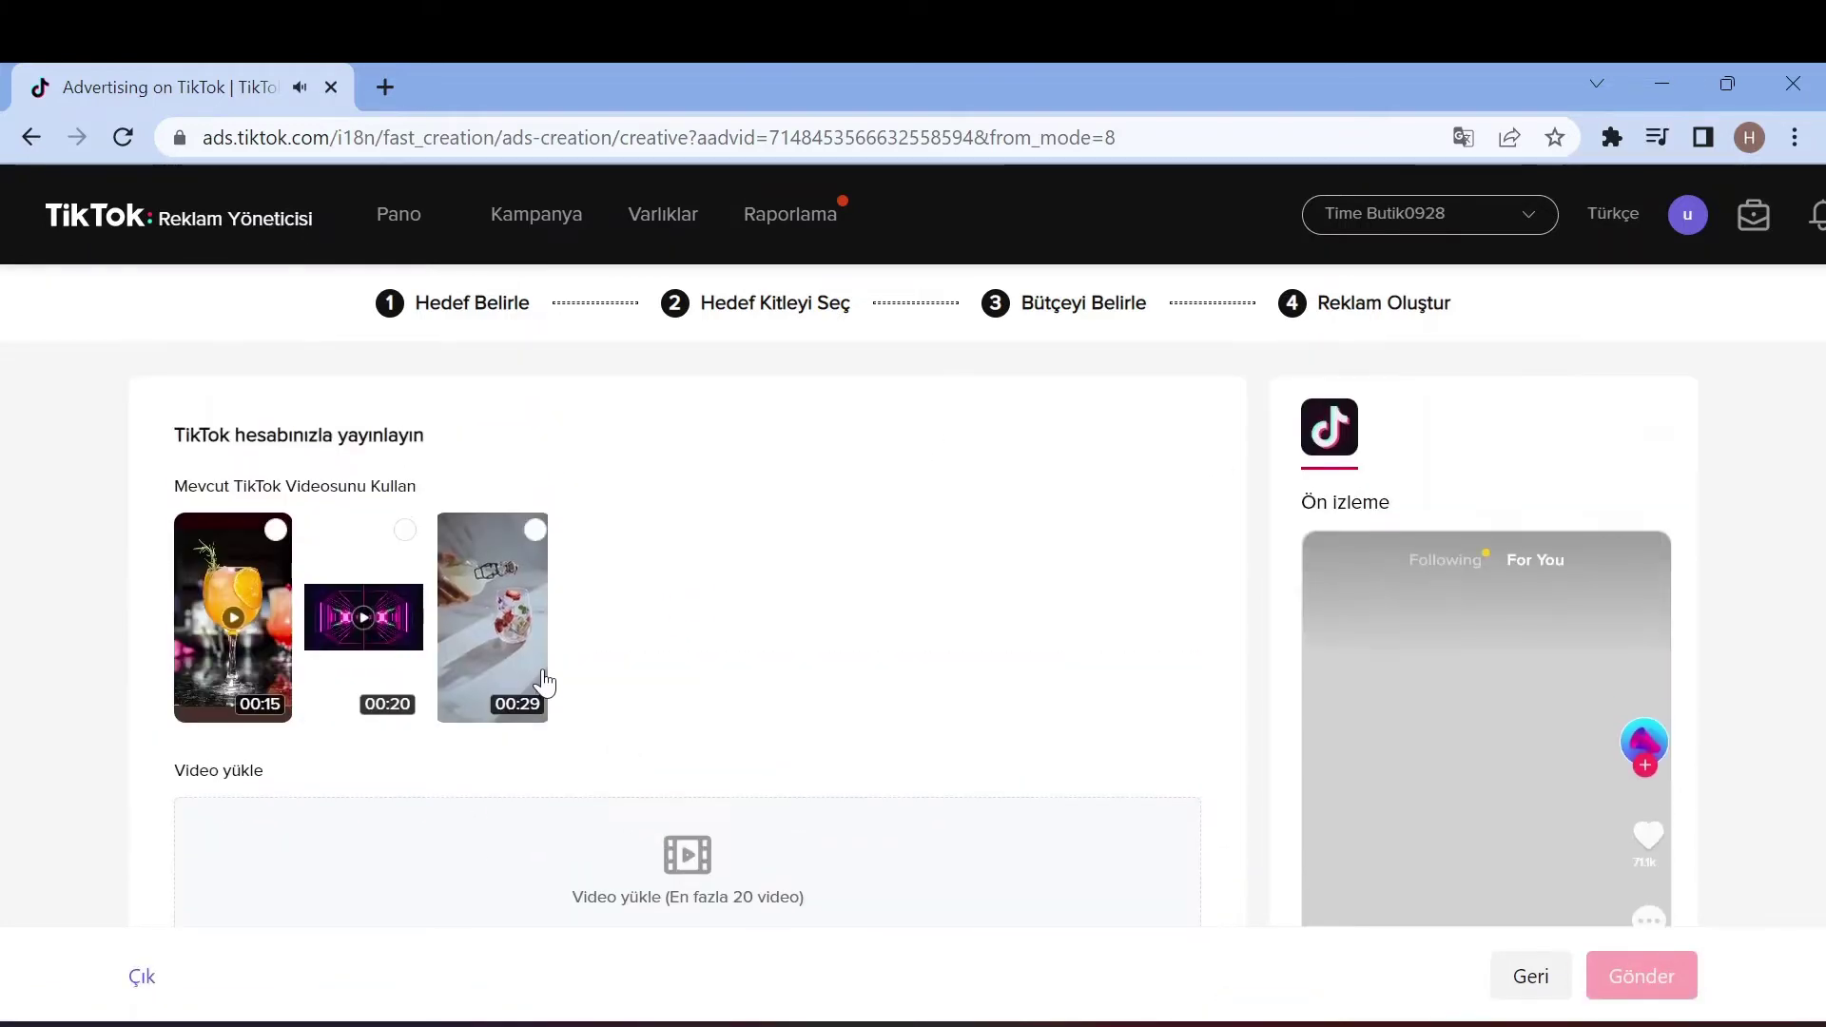
left_click(480, 666)
left_click(404, 530)
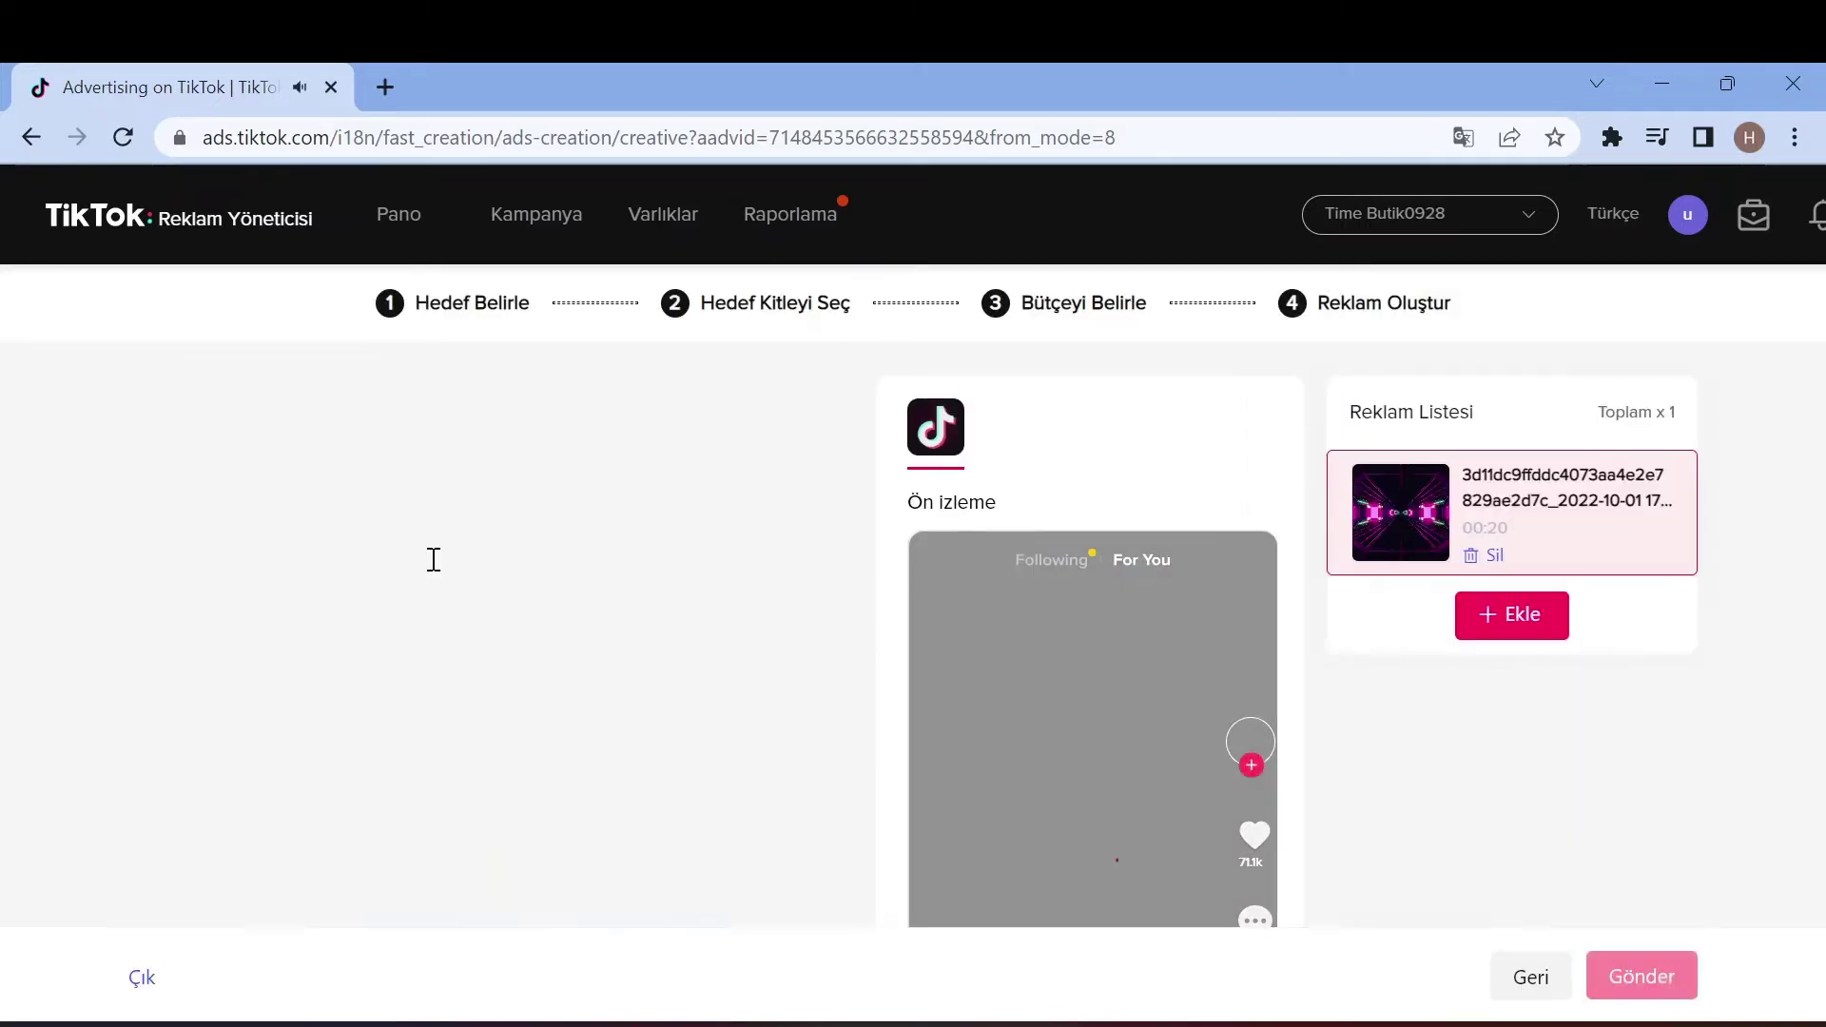
Remove the ad's current video and use the existing 29-second TikTok video instead
scroll(1086, 586, "down", 4)
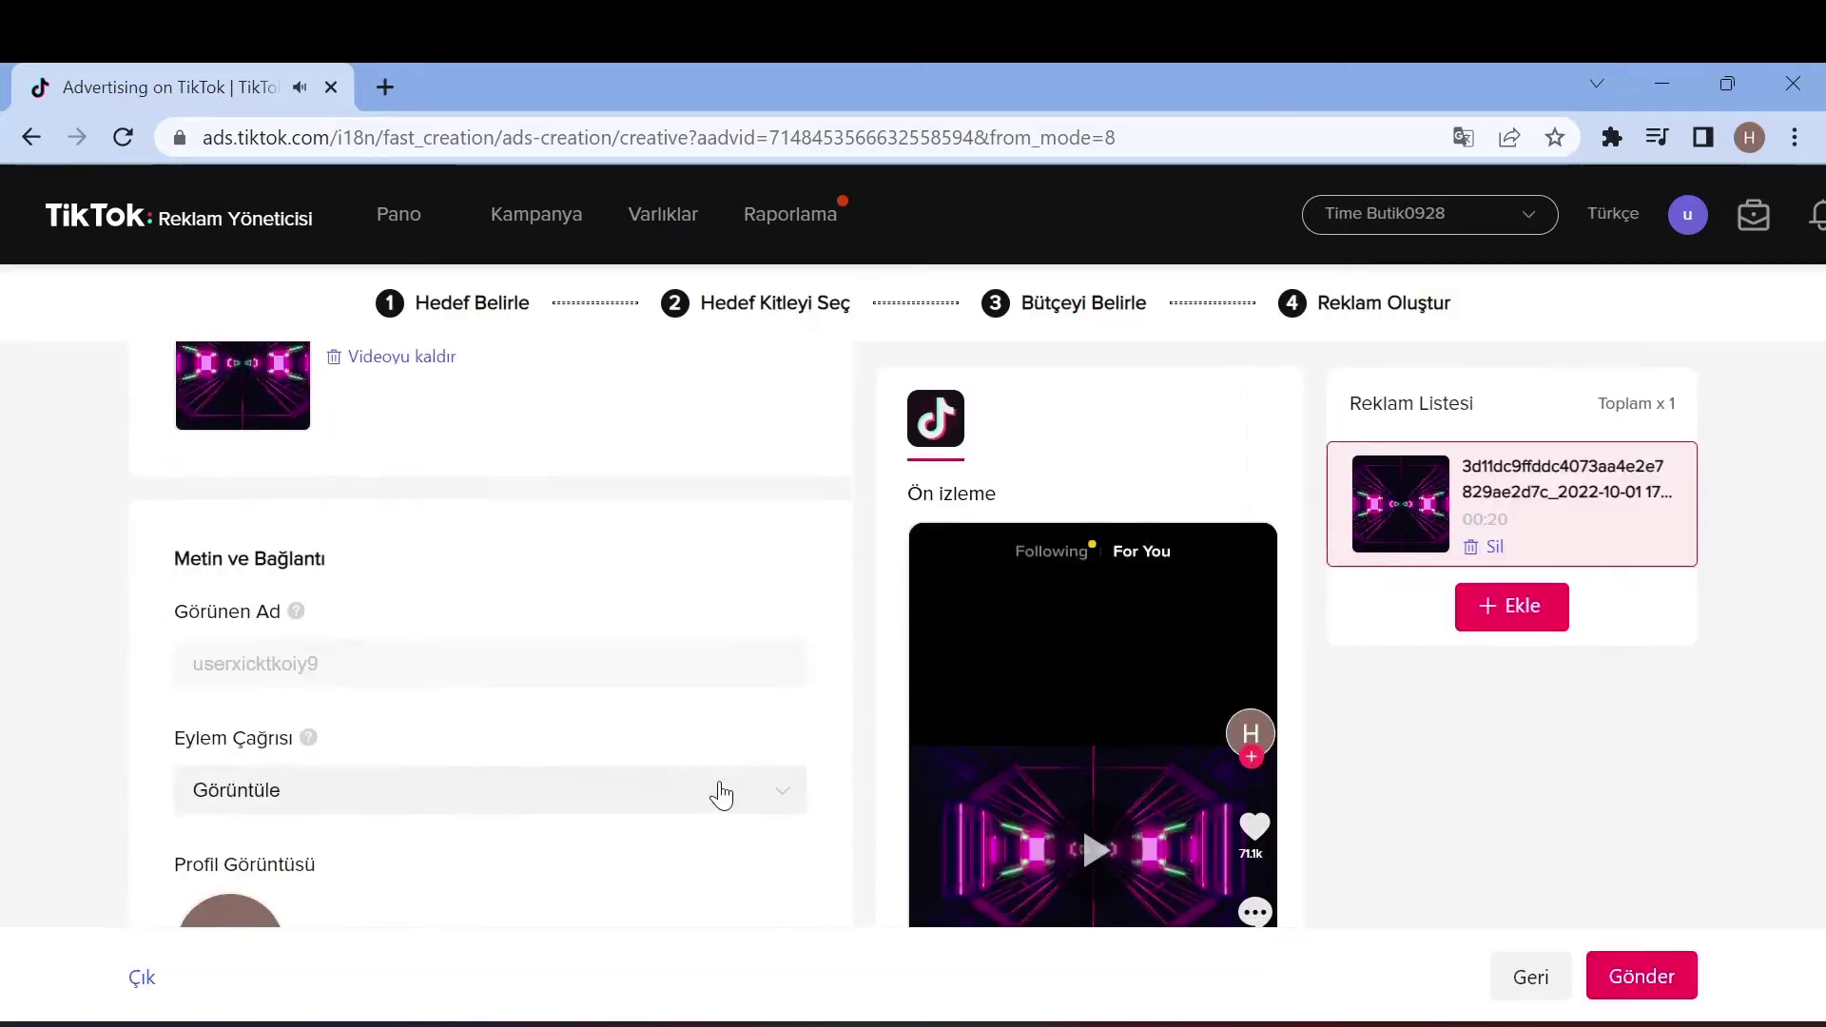
scroll(716, 797, "up", 5)
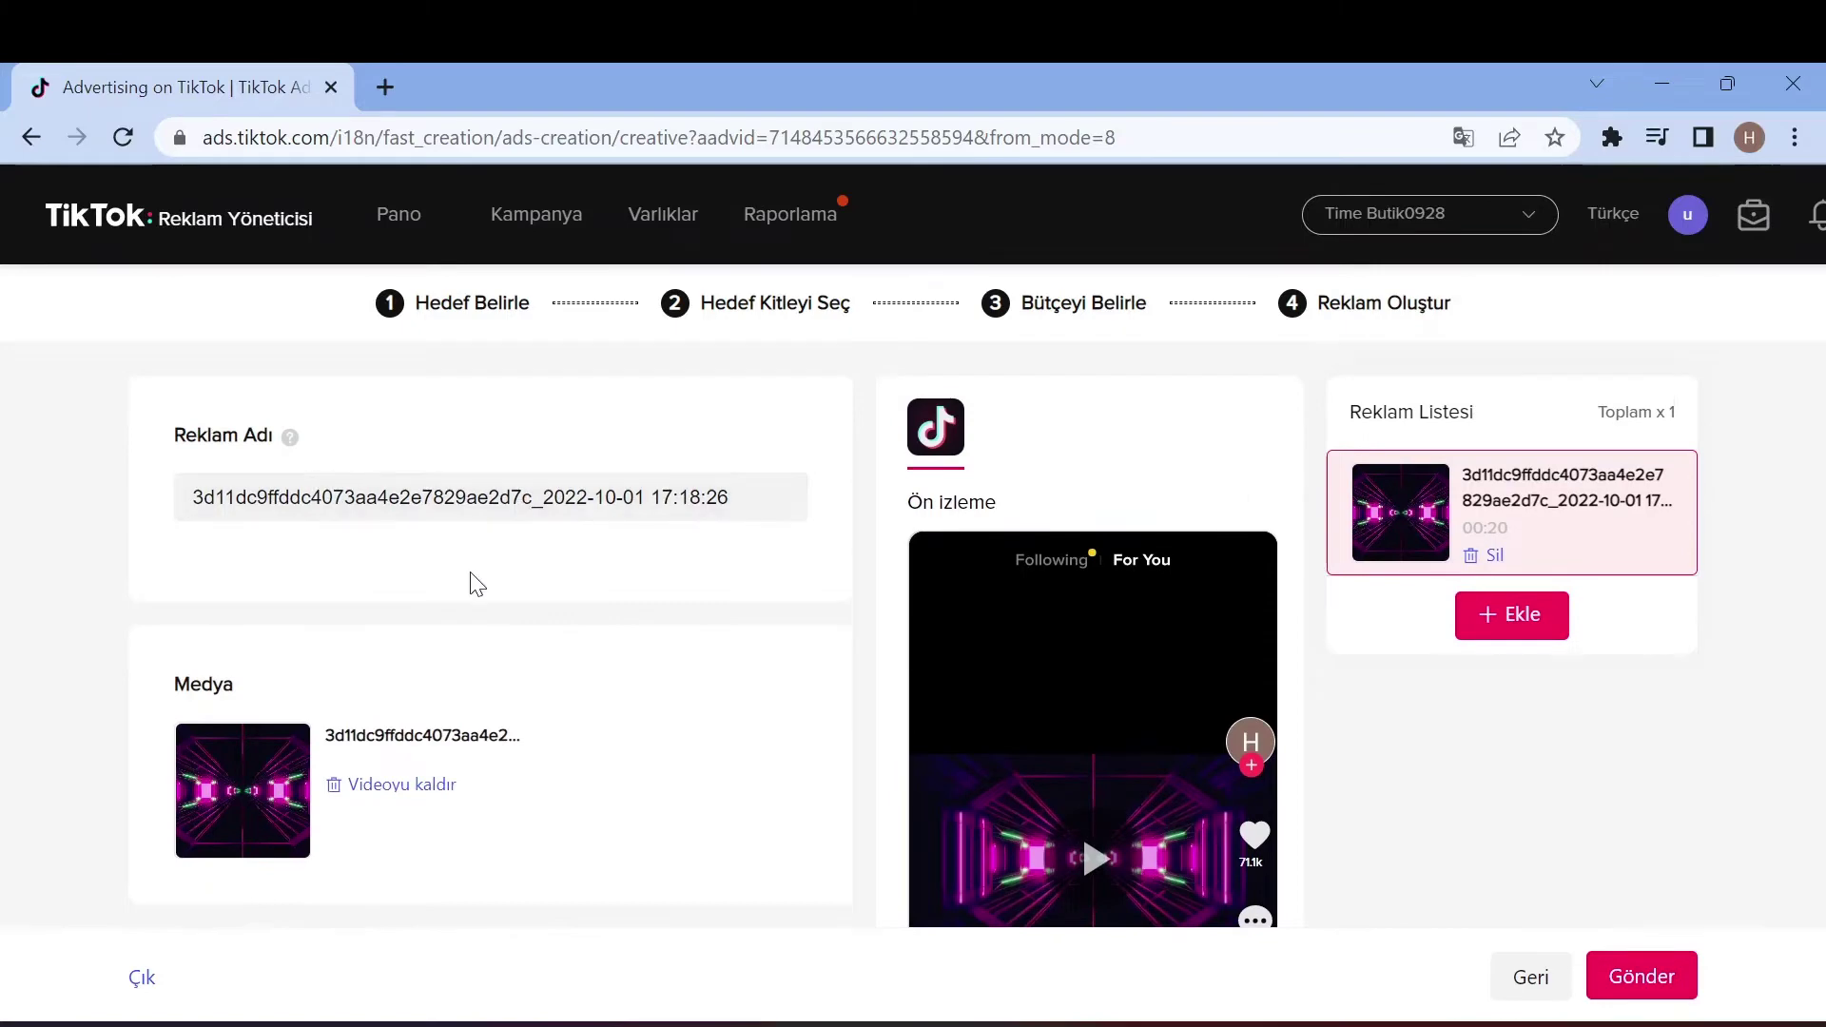
scroll(809, 659, "down", 3)
scroll(780, 713, "down", 5)
scroll(704, 761, "up", 7)
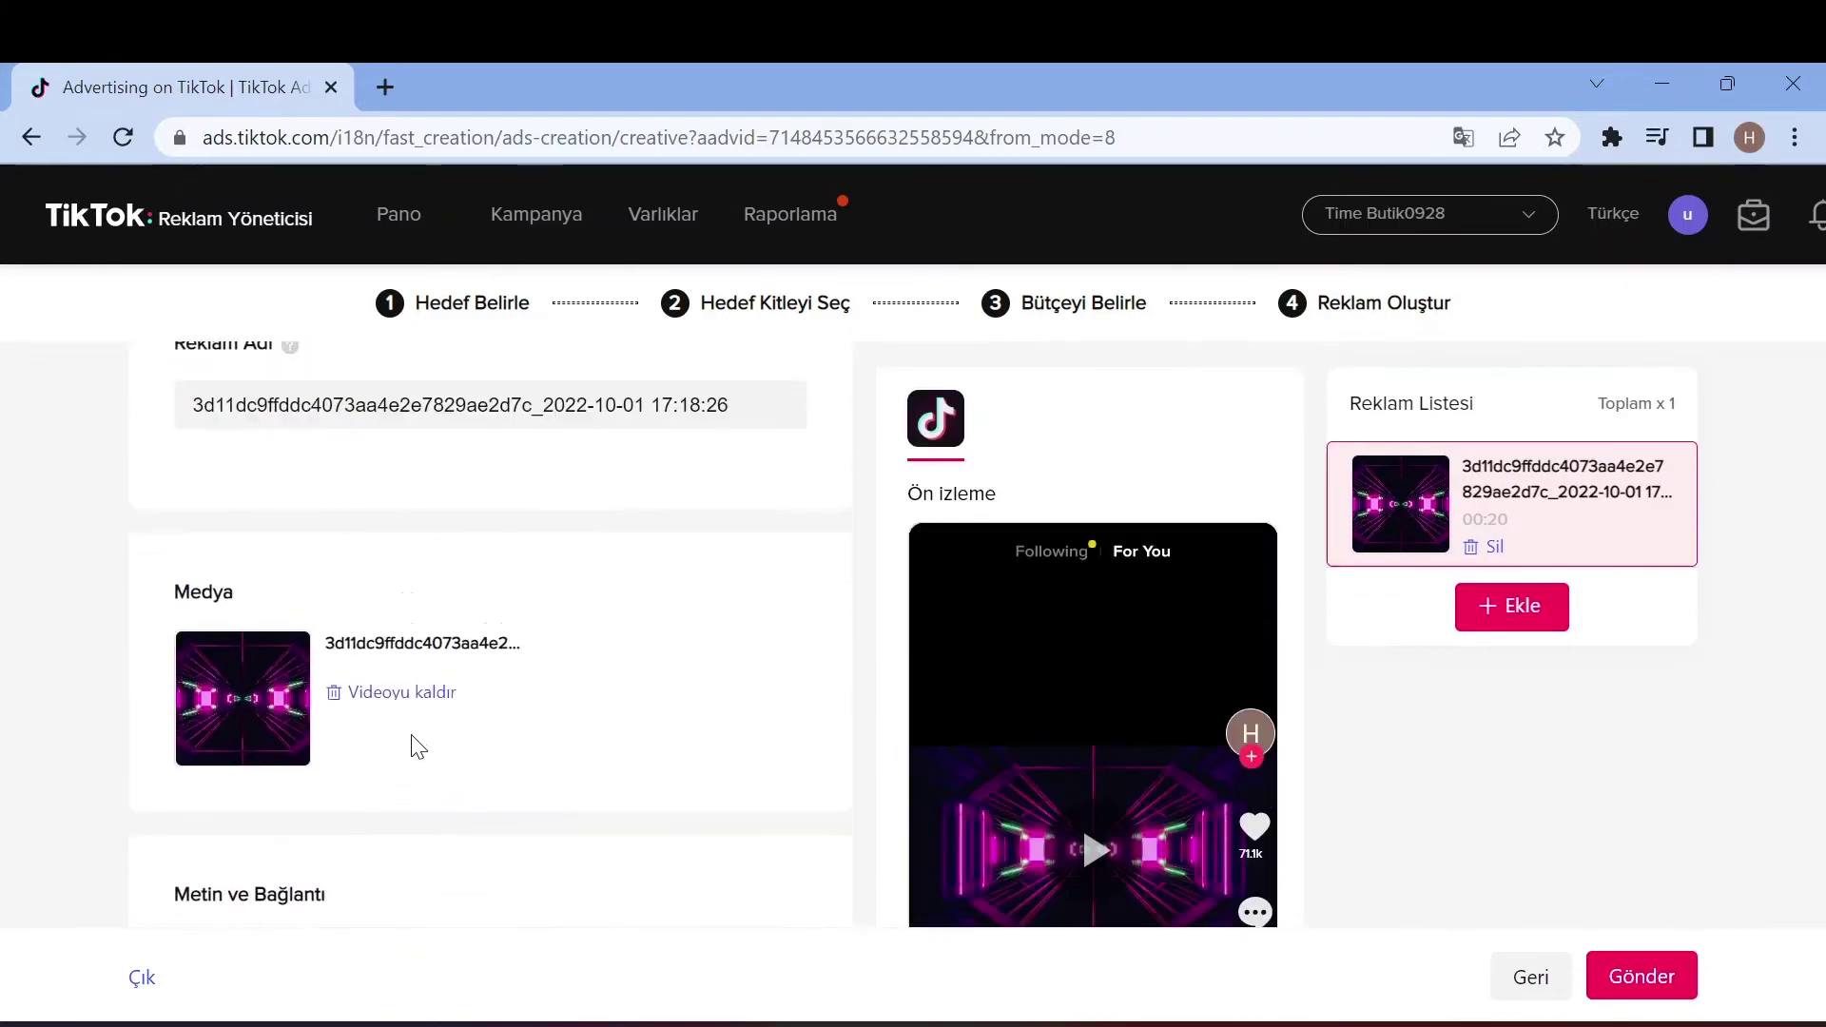
left_click(376, 698)
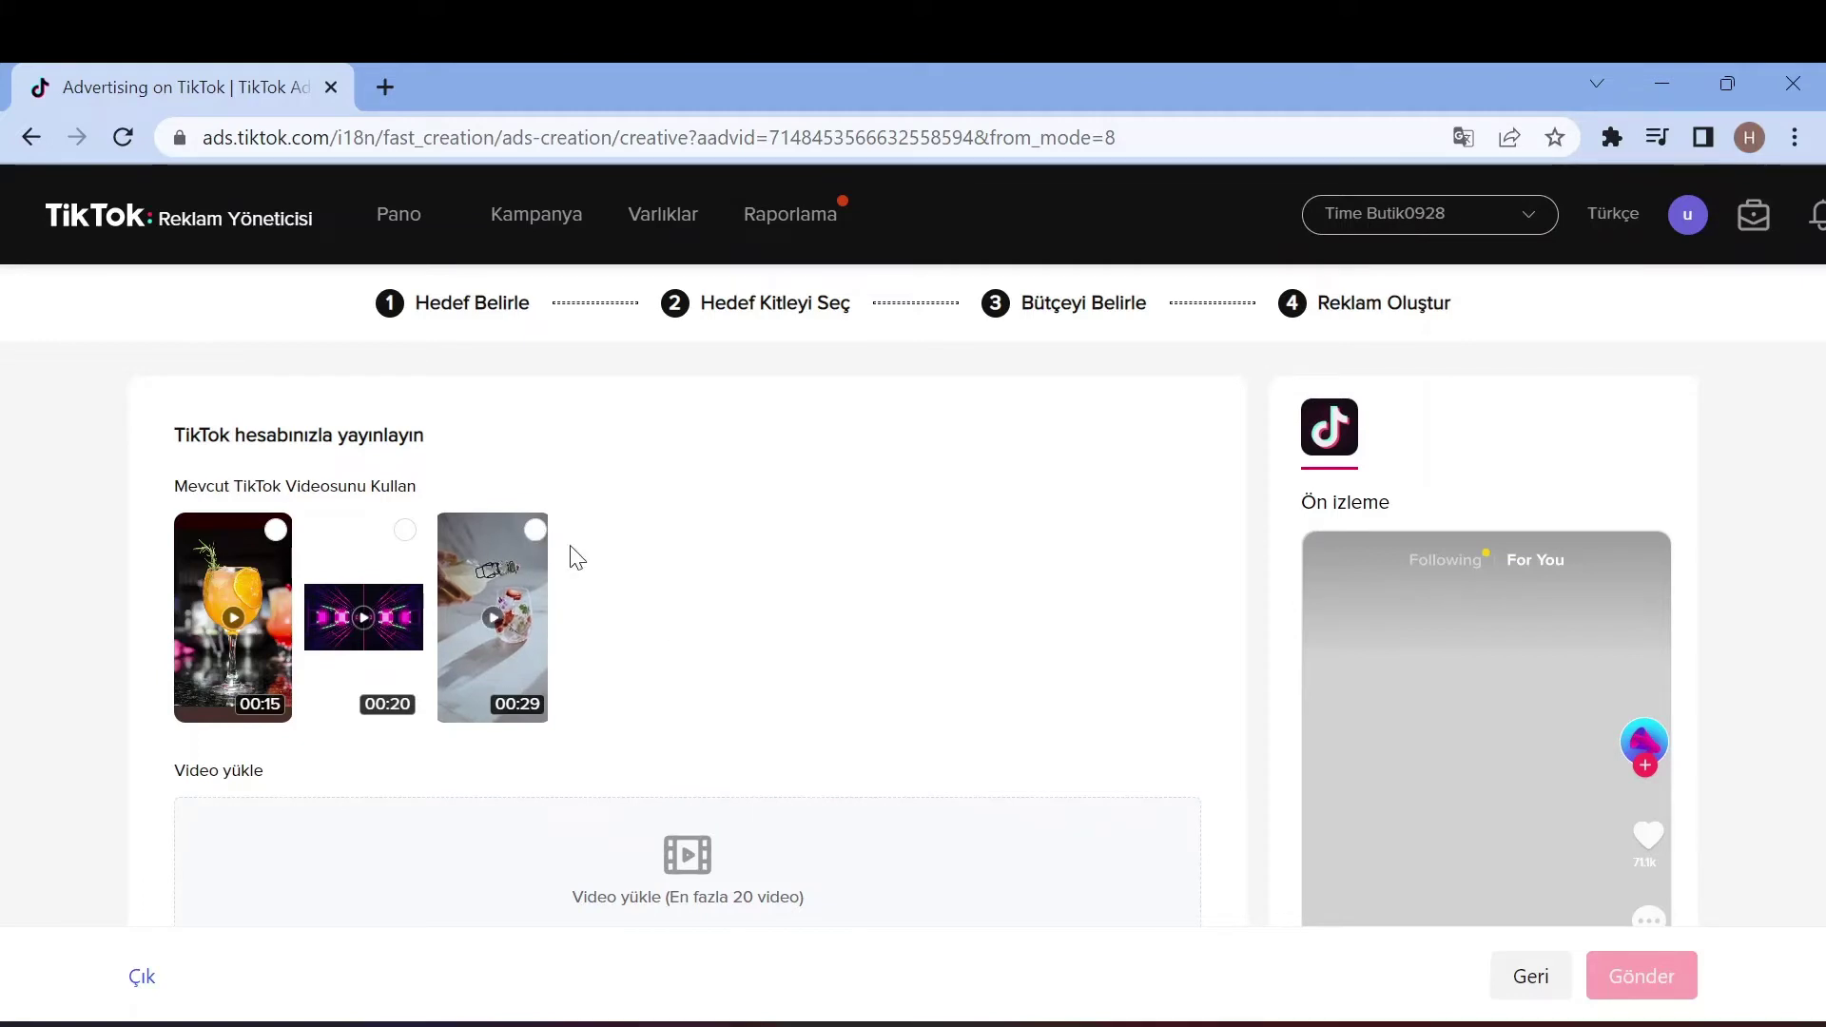
left_click(536, 529)
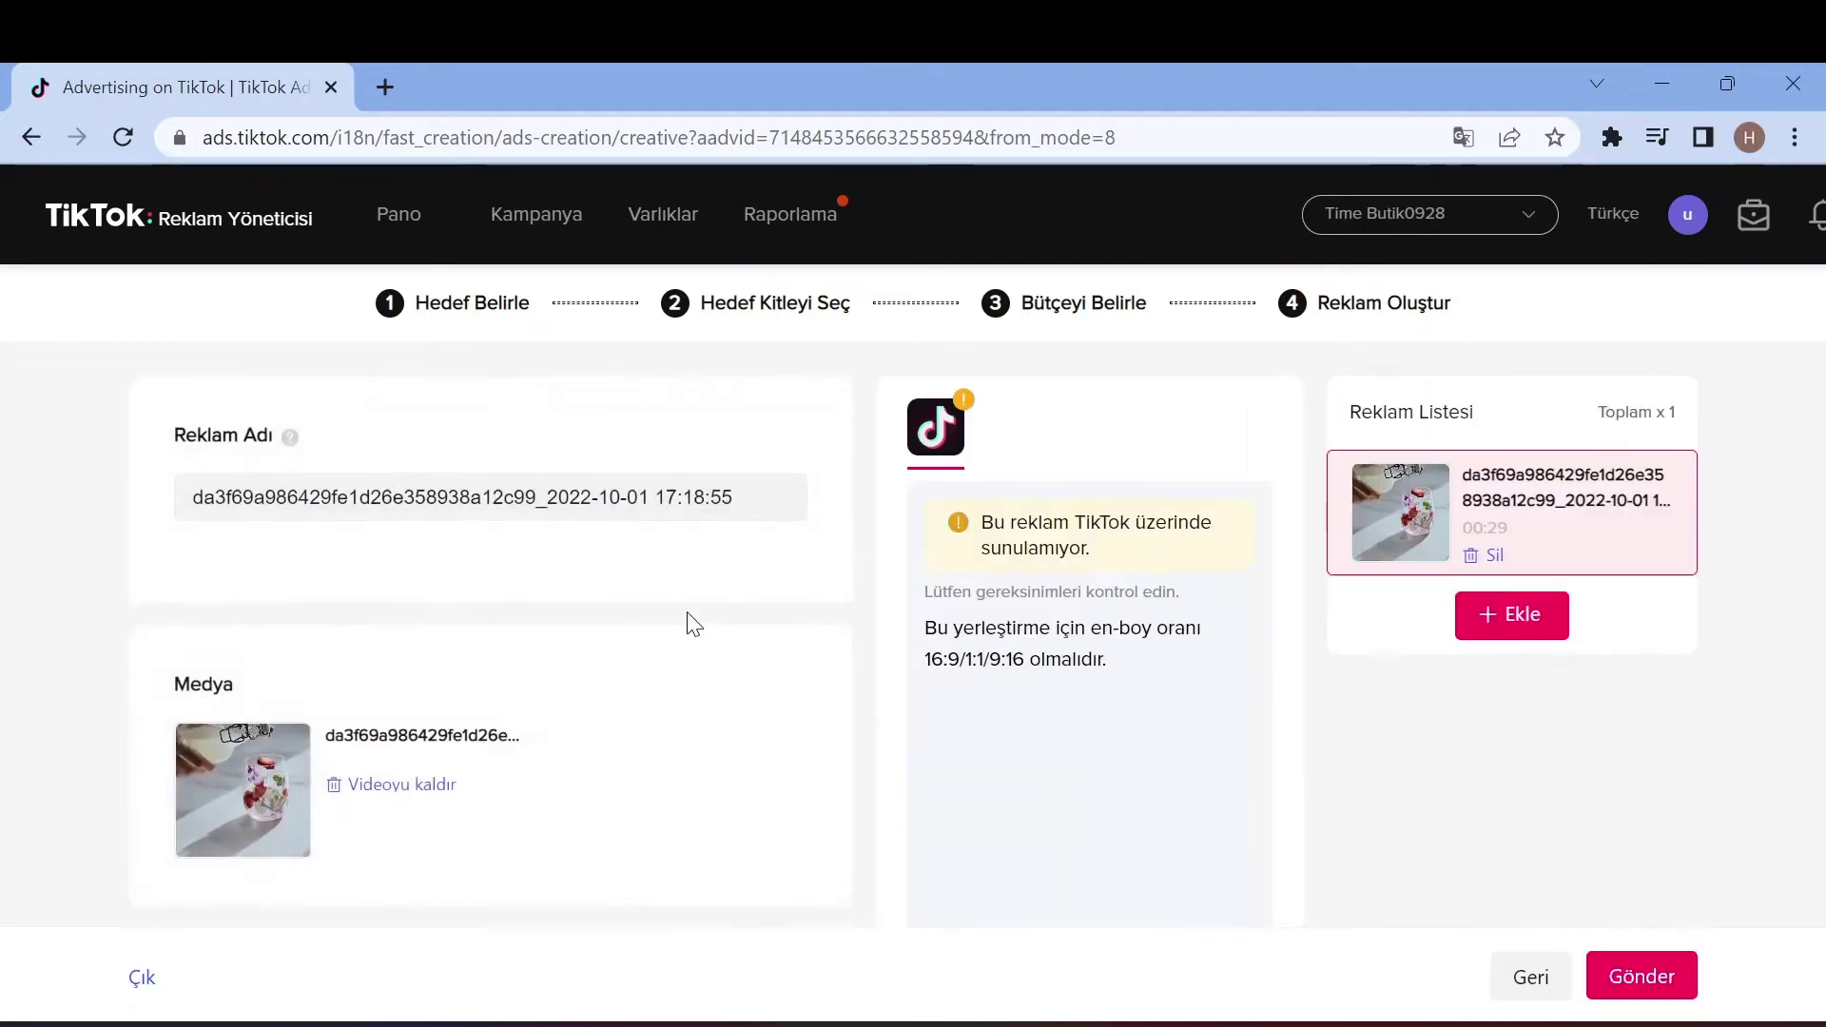
Review the call-to-action options in the ad's text and link settings and set Eylem Çağrısı to Abone ol
scroll(684, 611, "down", 2)
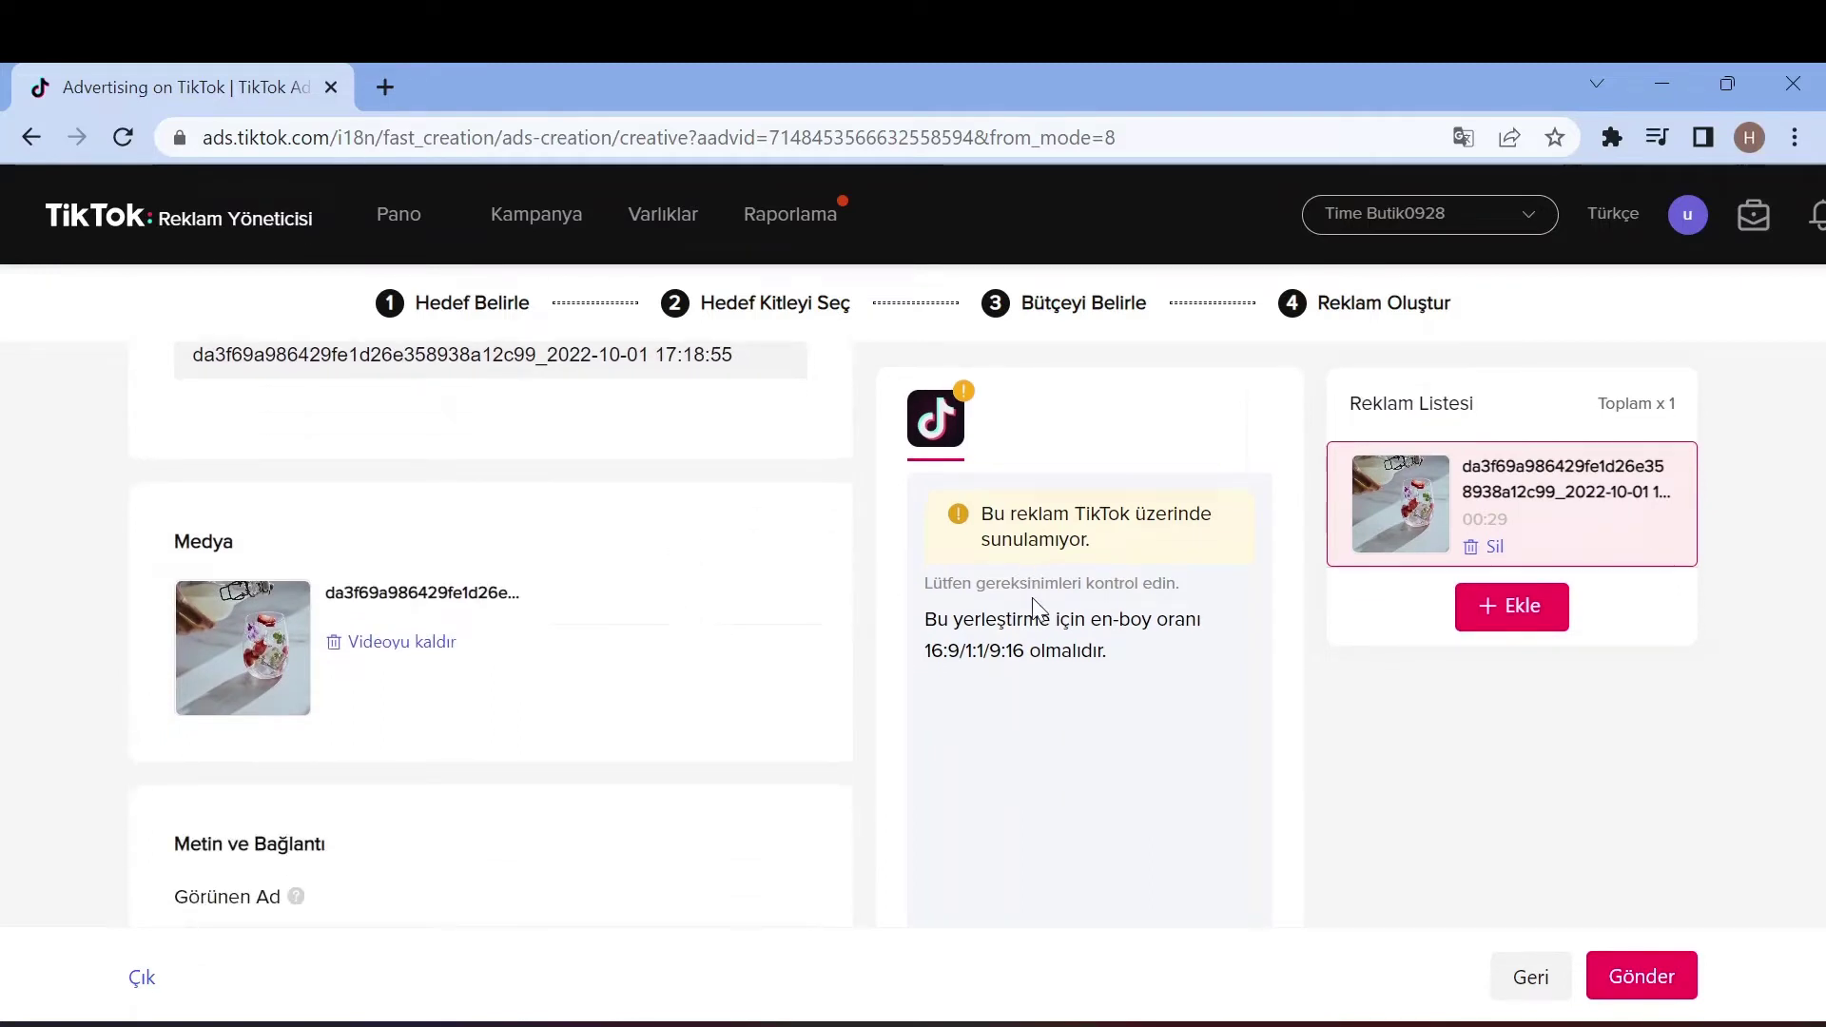
scroll(723, 685, "down", 2)
scroll(608, 762, "up", 2)
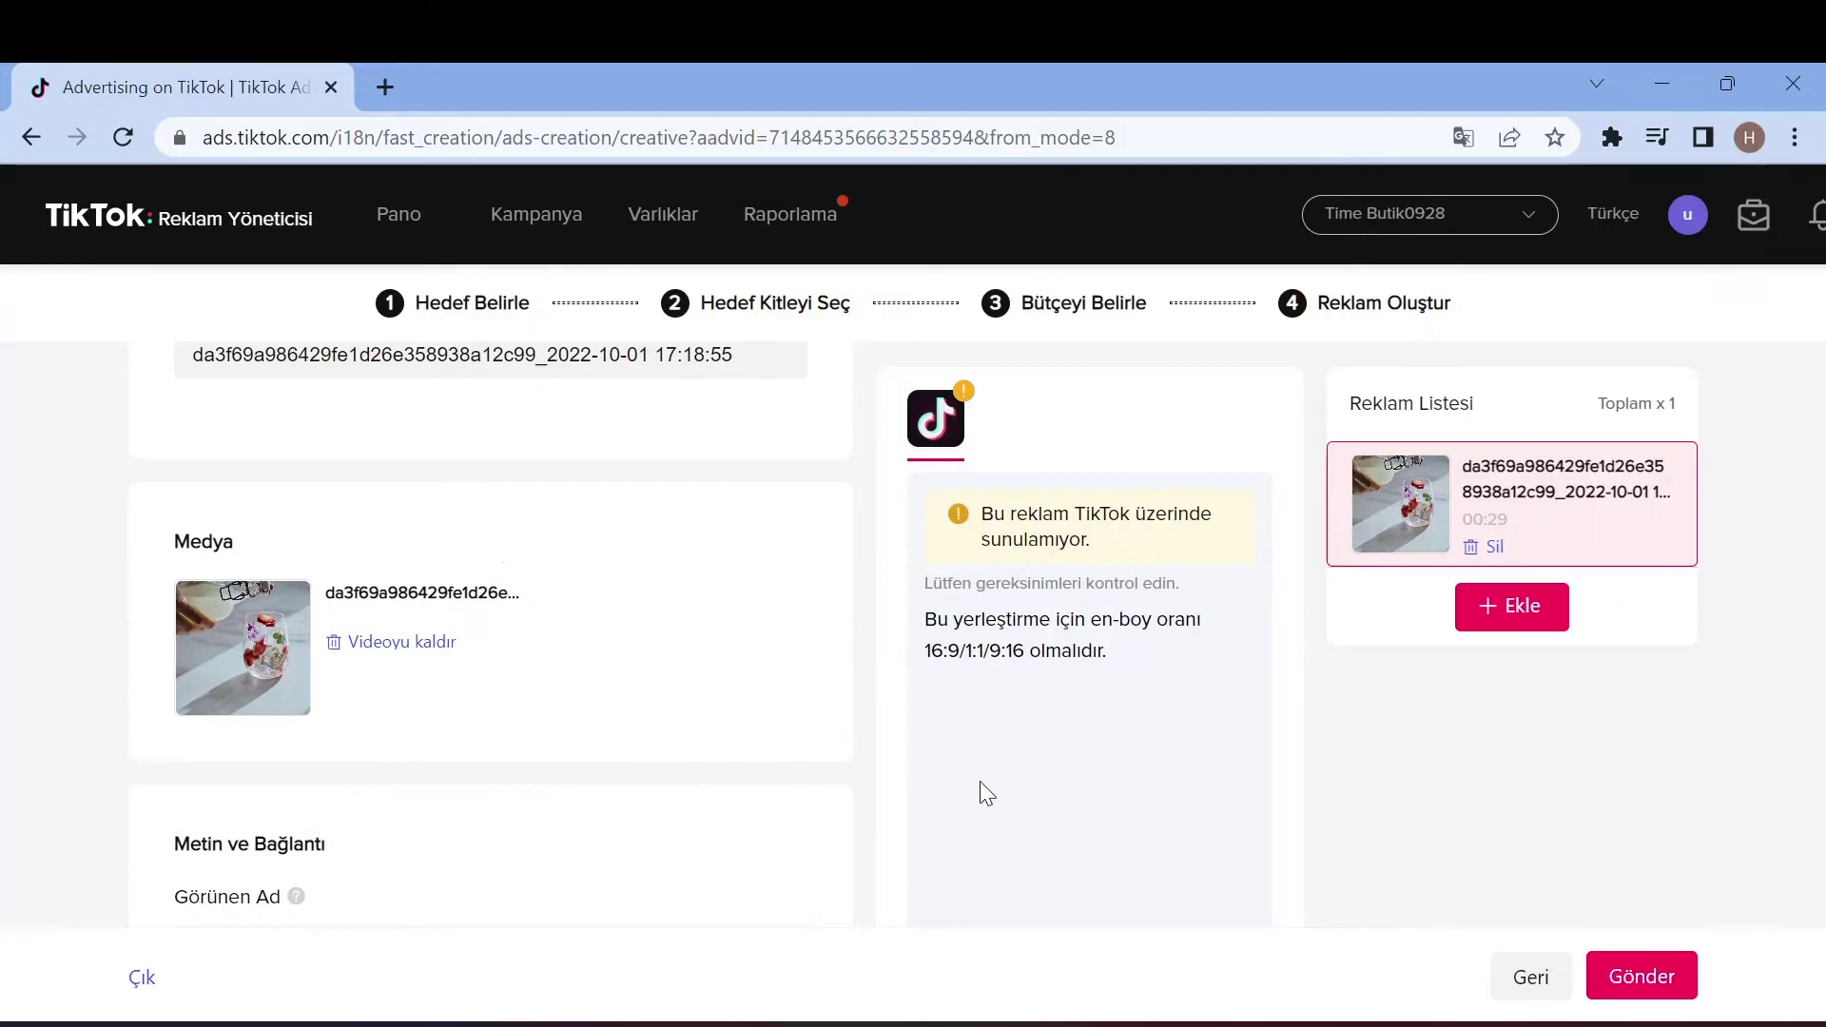
scroll(532, 752, "down", 7)
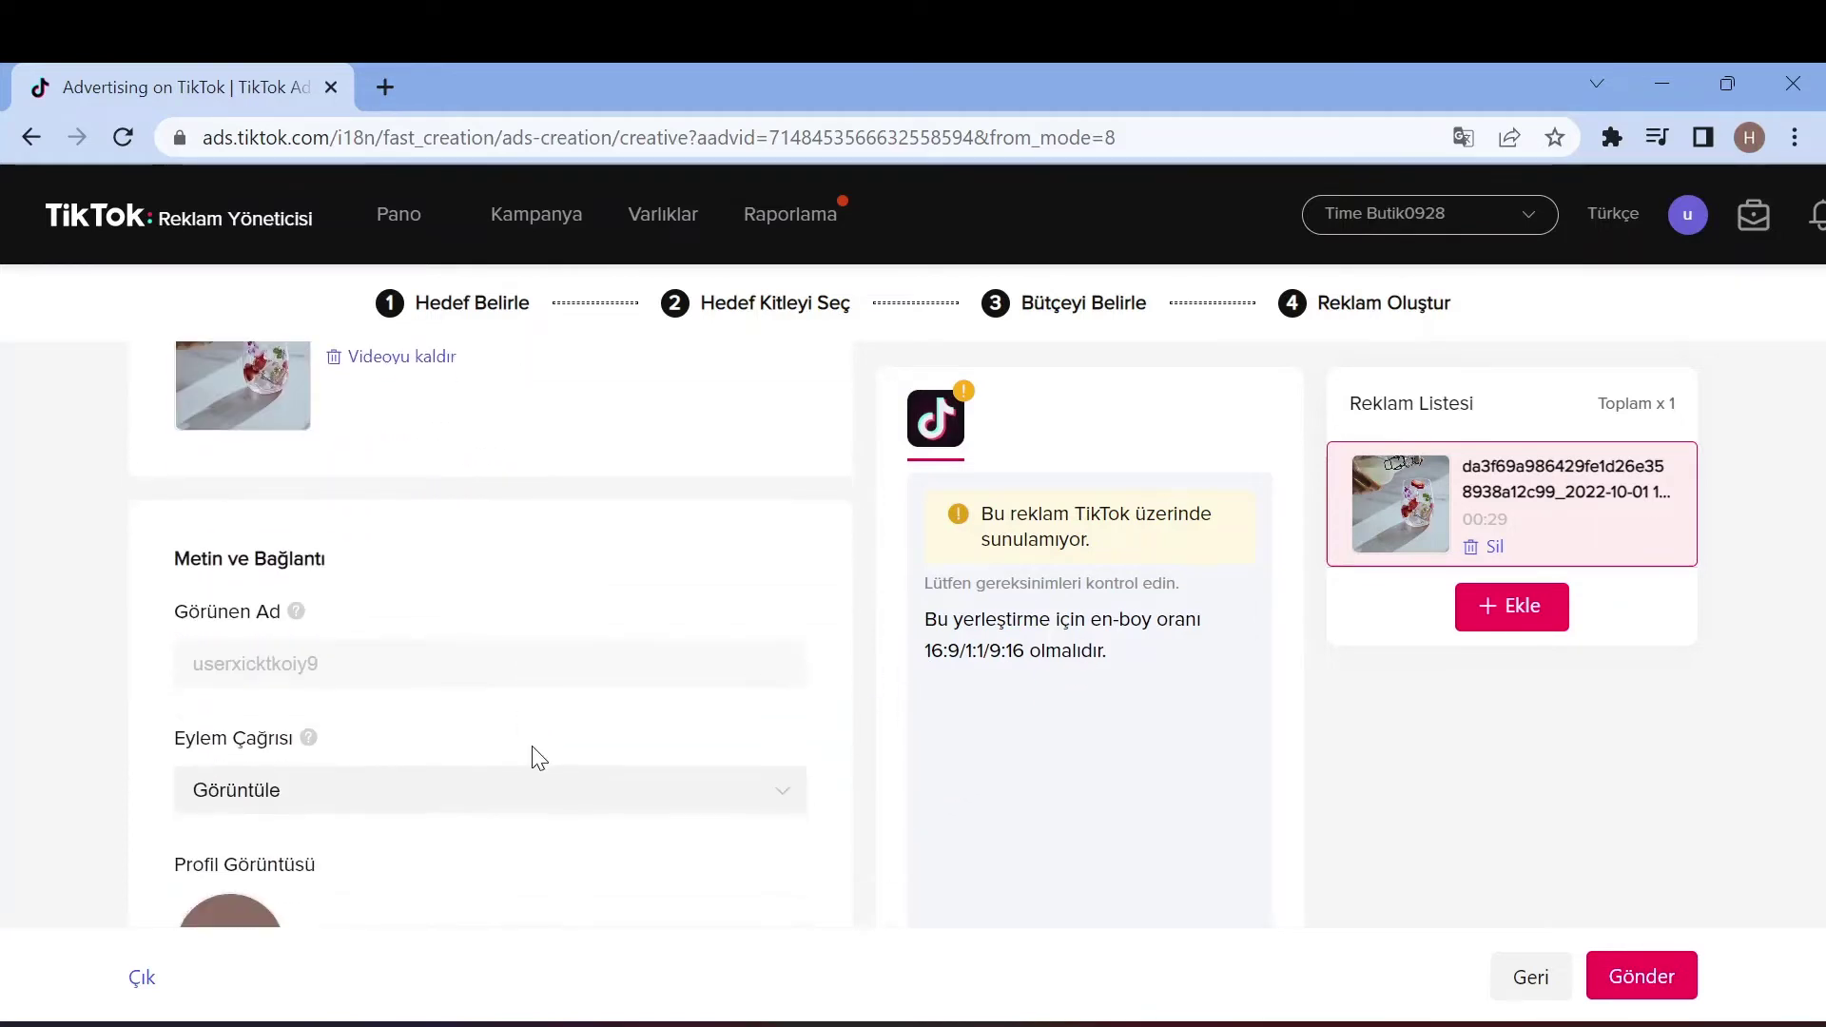
left_click(553, 504)
scroll(390, 709, "down", 5)
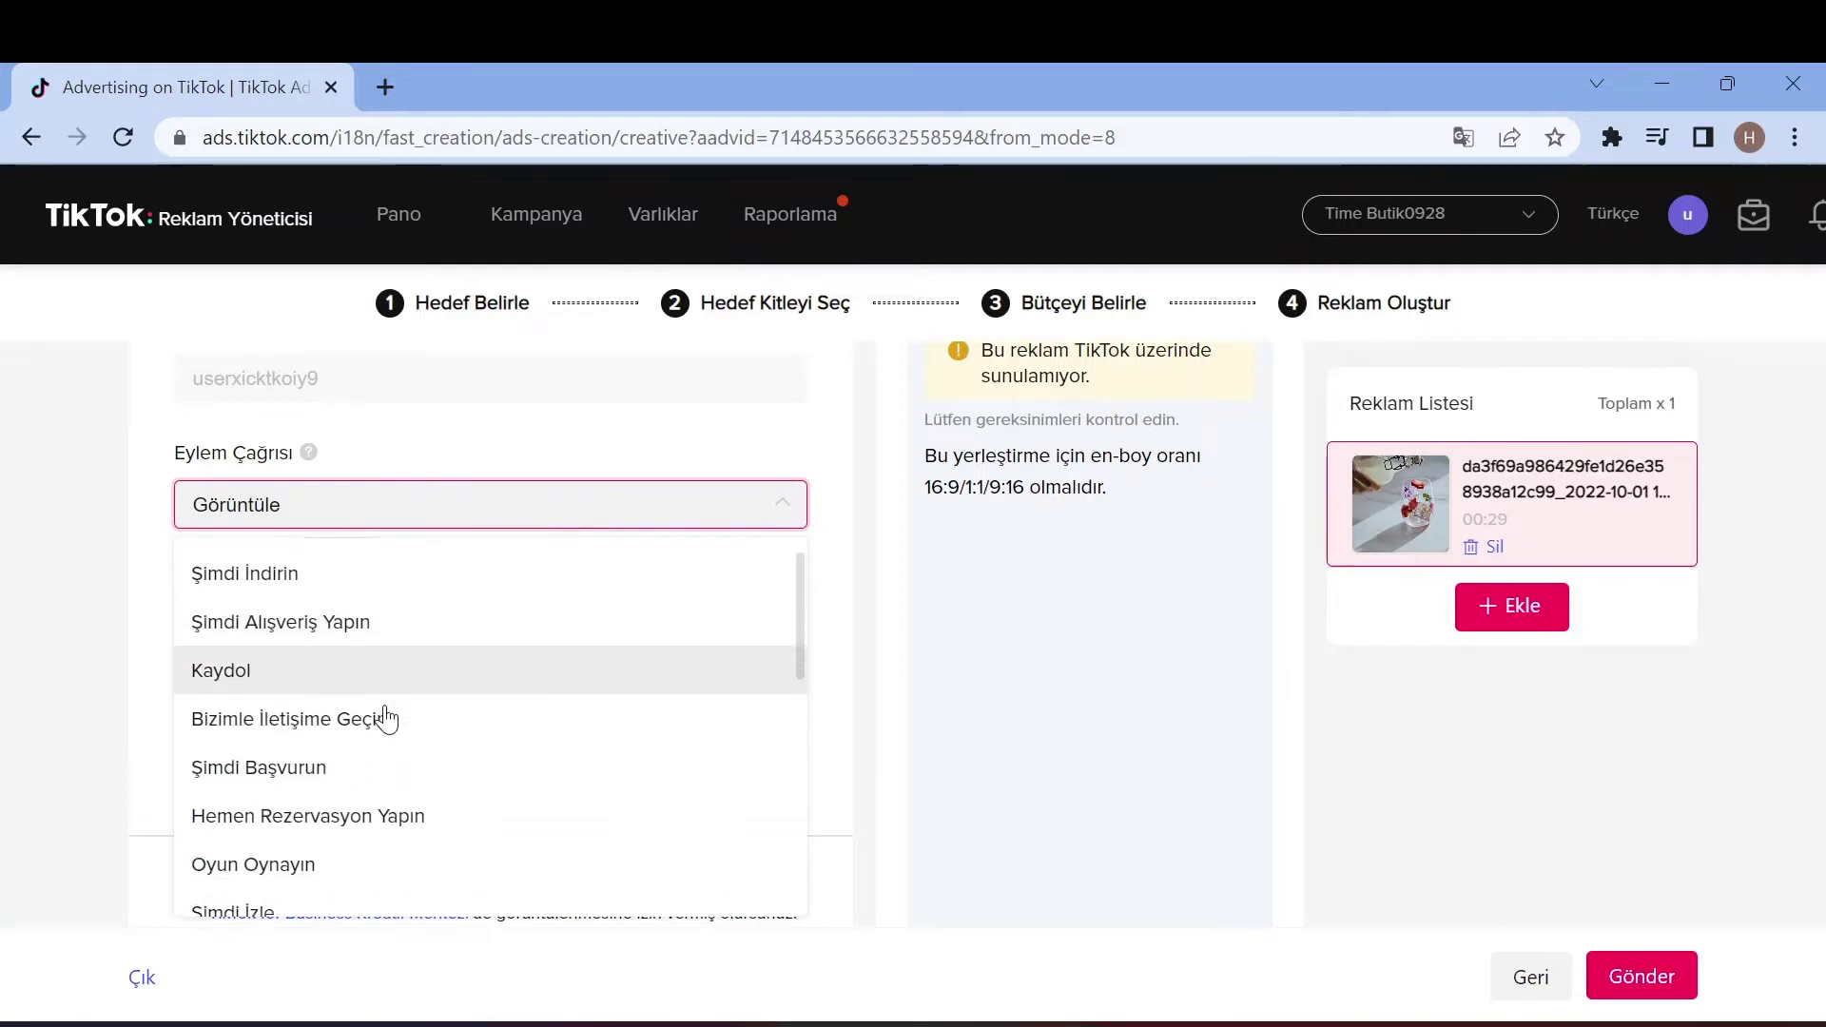
scroll(383, 729, "down", 3)
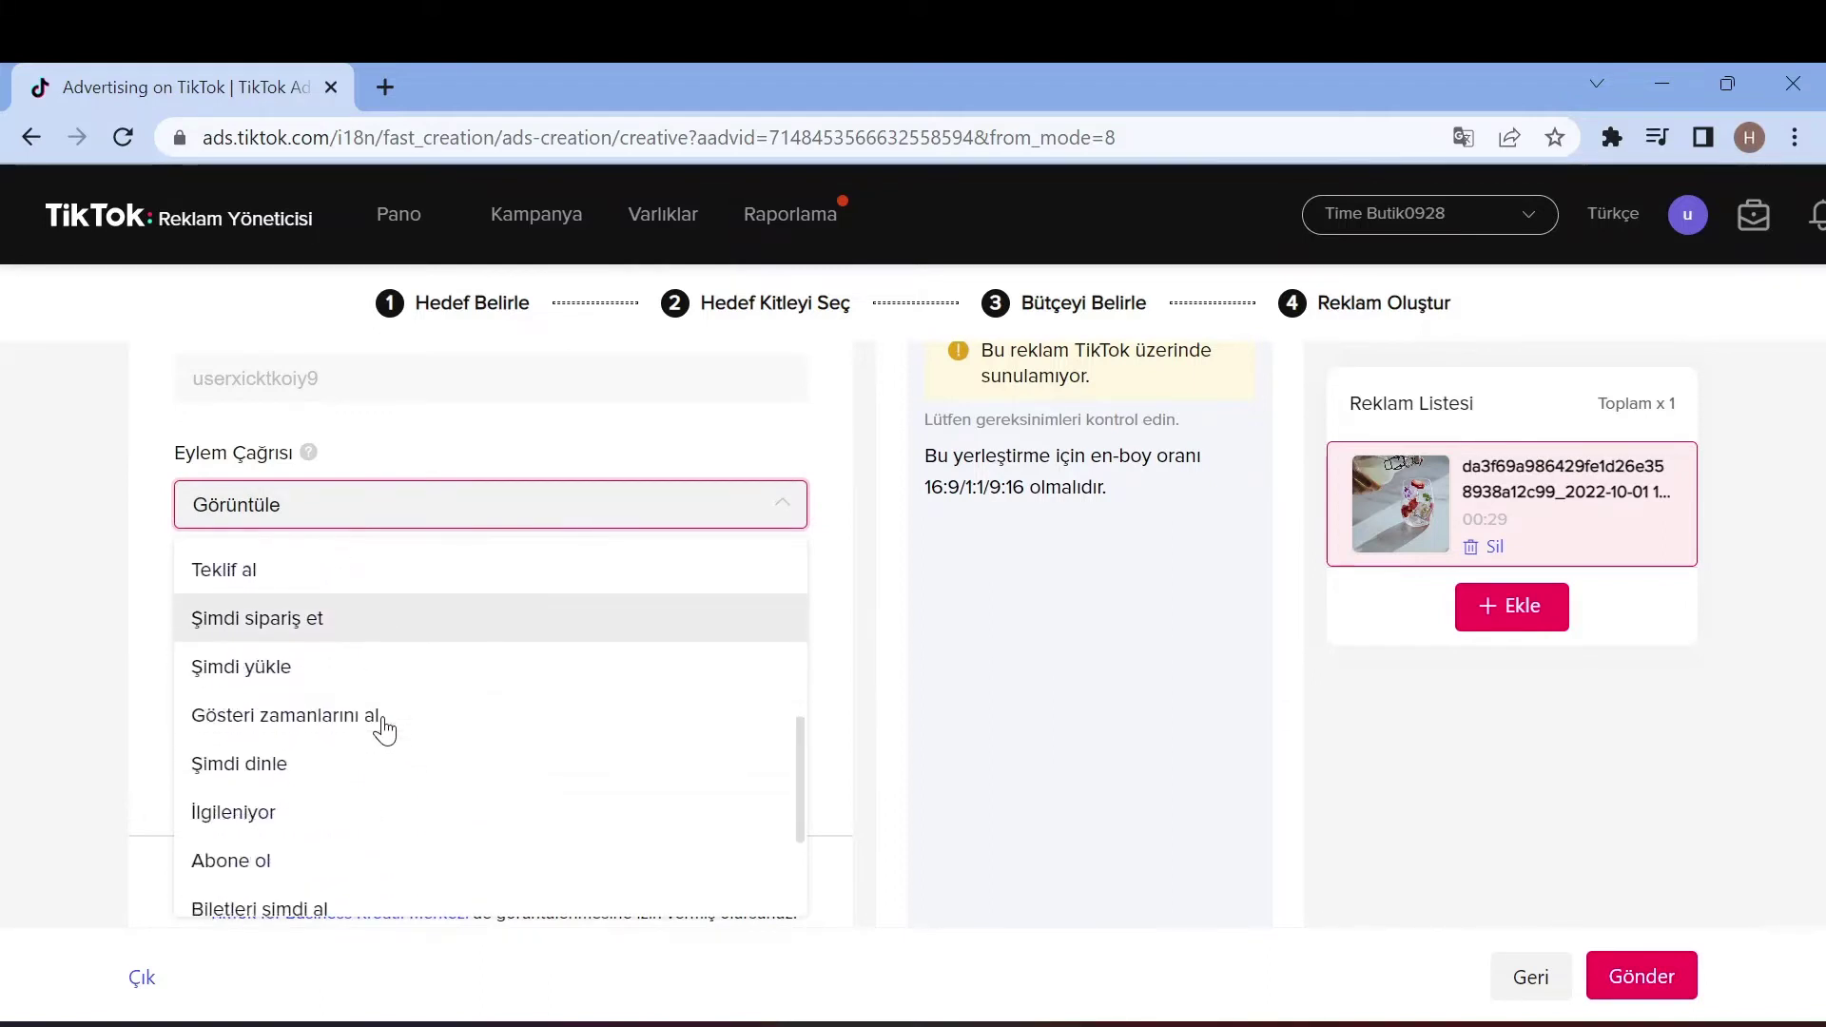
scroll(306, 689, "up", 3)
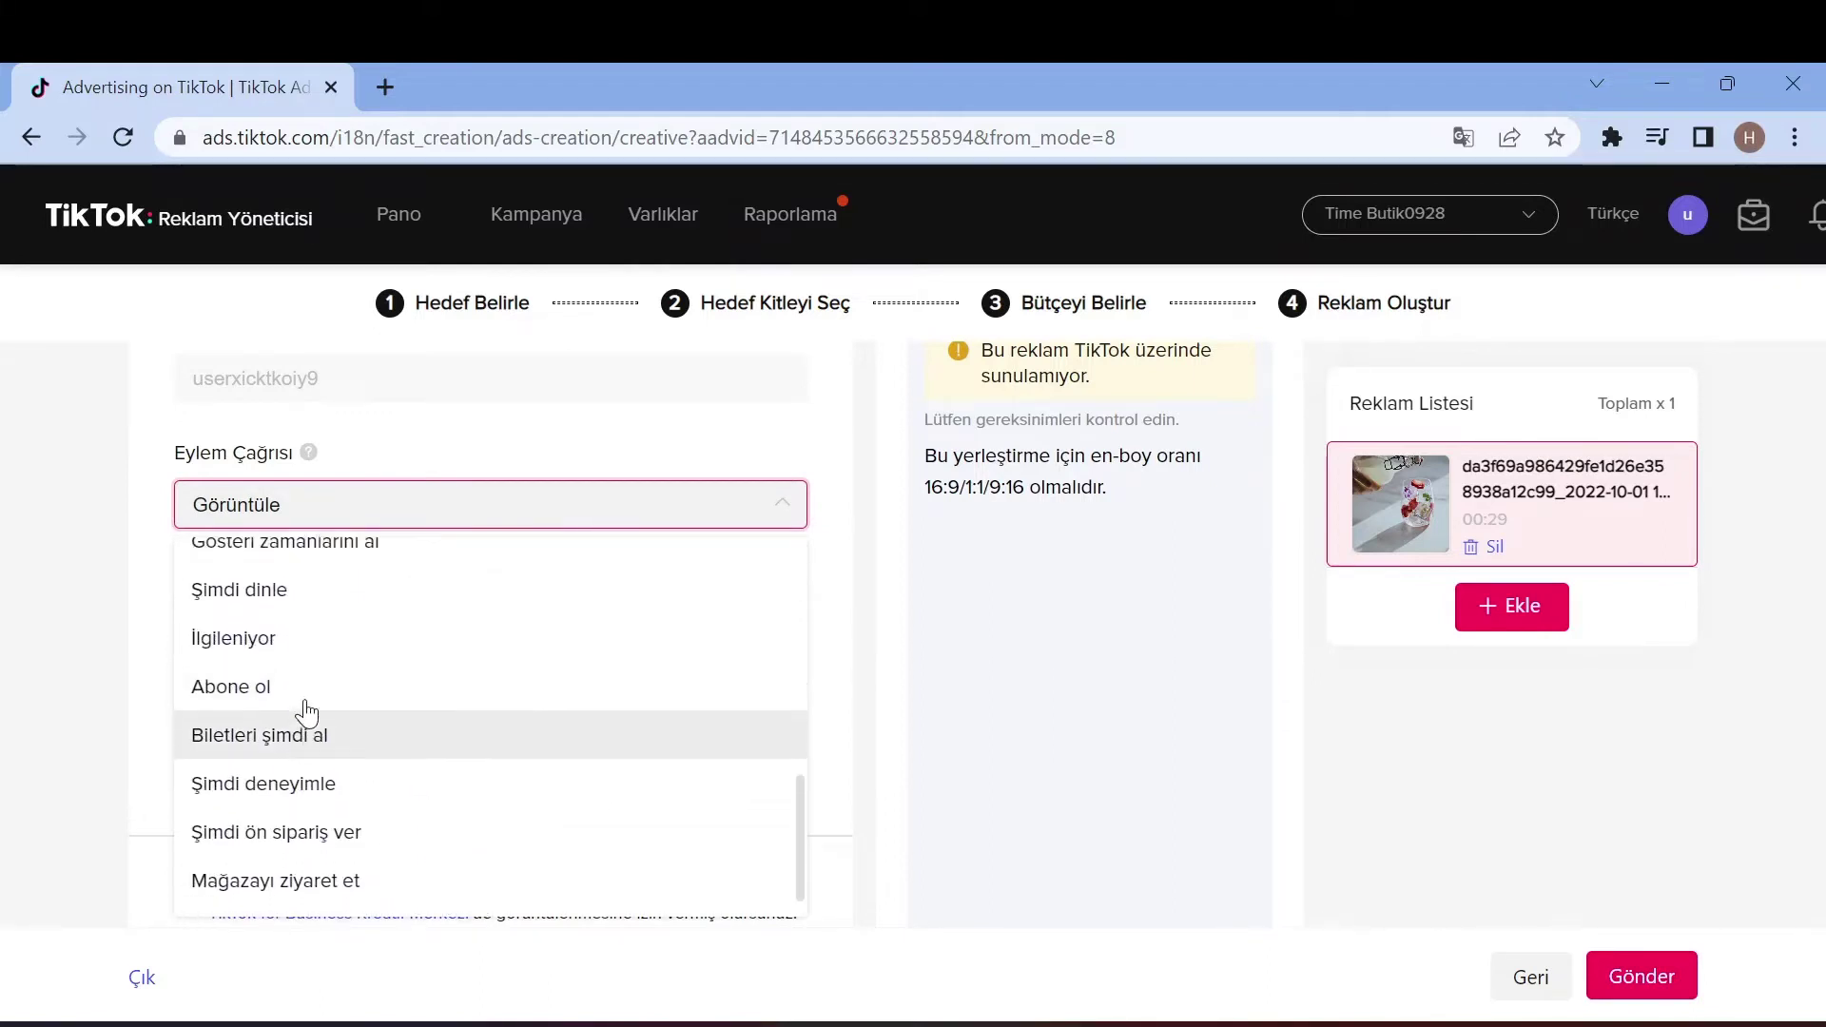
scroll(302, 744, "up", 3)
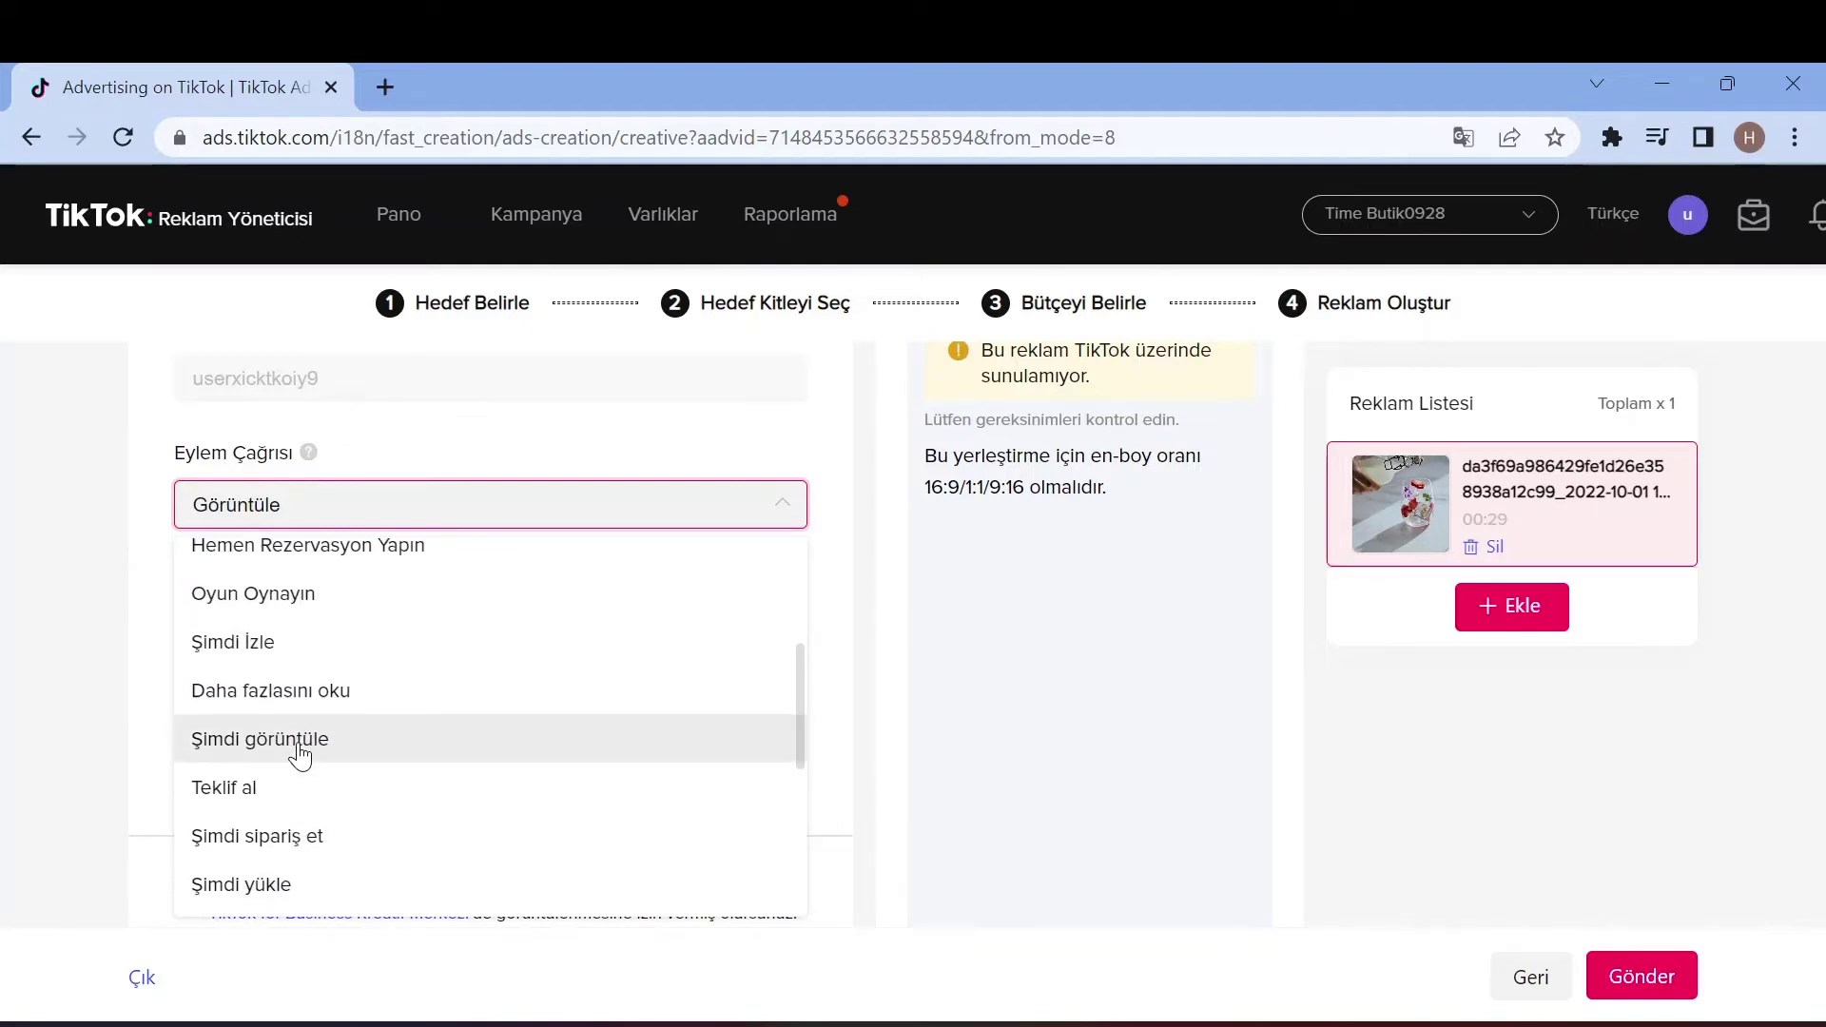
scroll(300, 754, "up", 4)
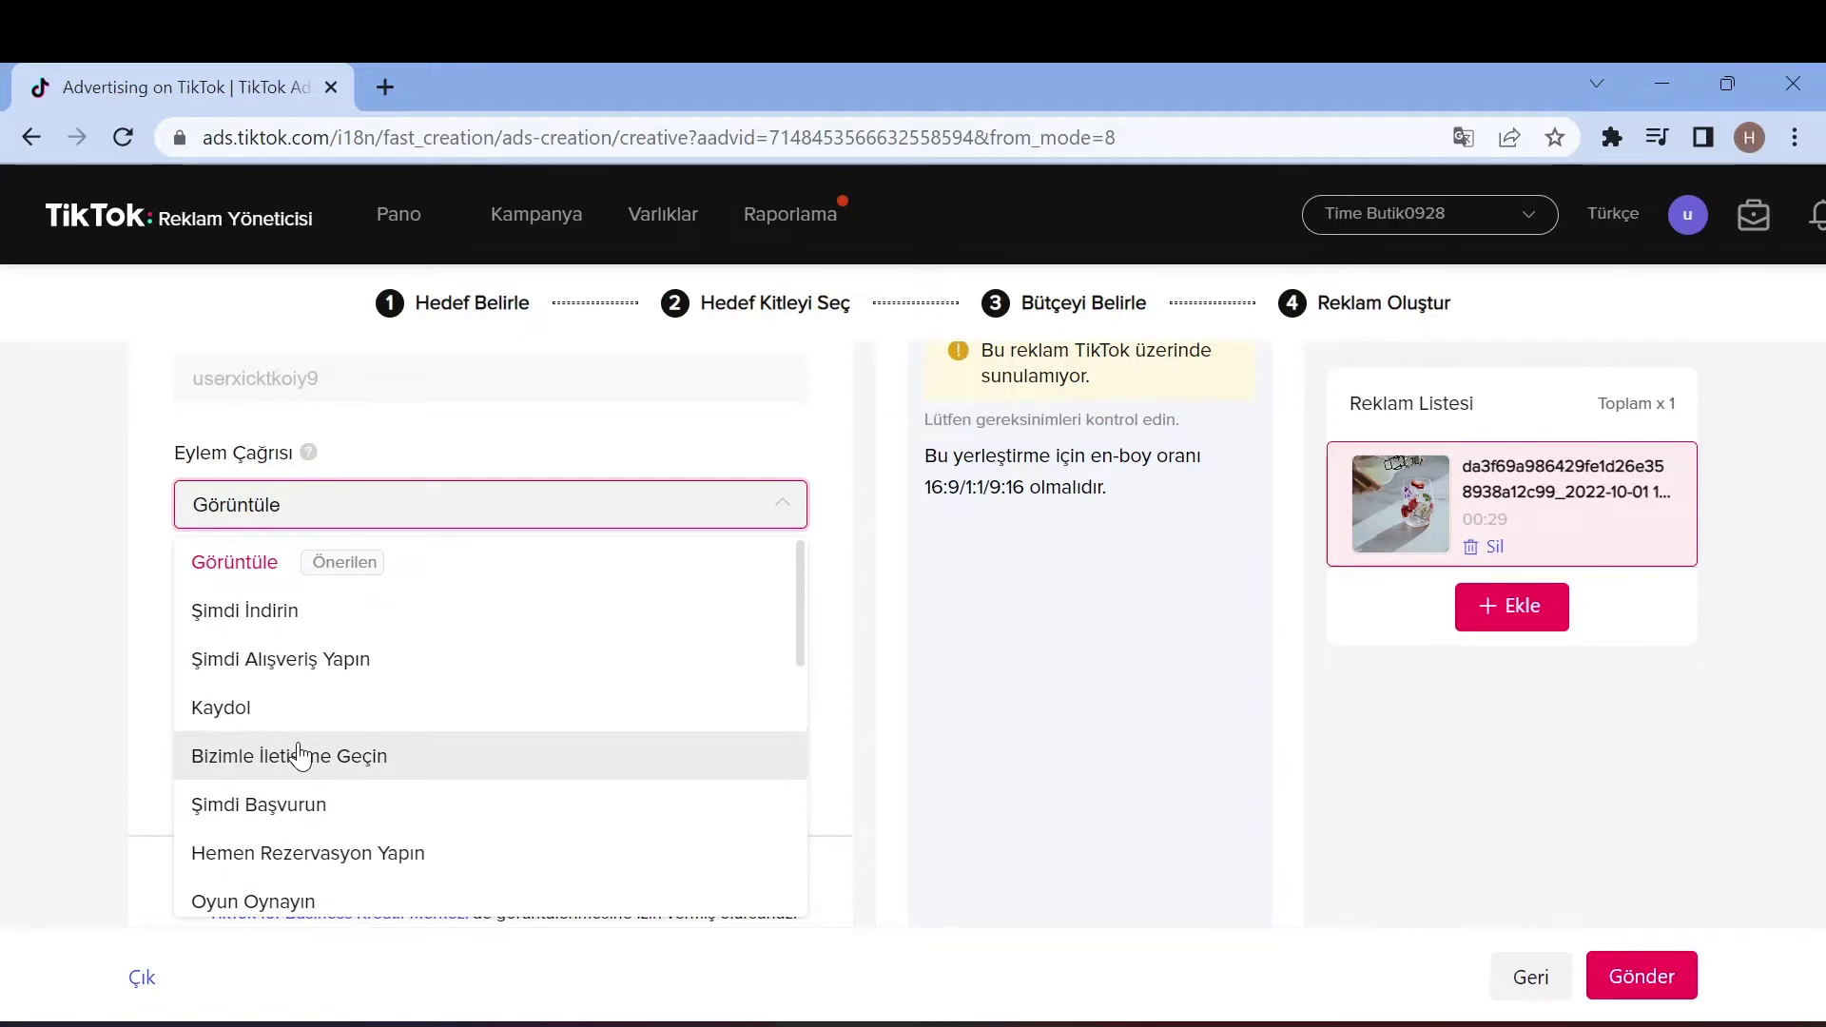
scroll(300, 754, "down", 4)
scroll(299, 754, "up", 4)
scroll(299, 754, "down", 5)
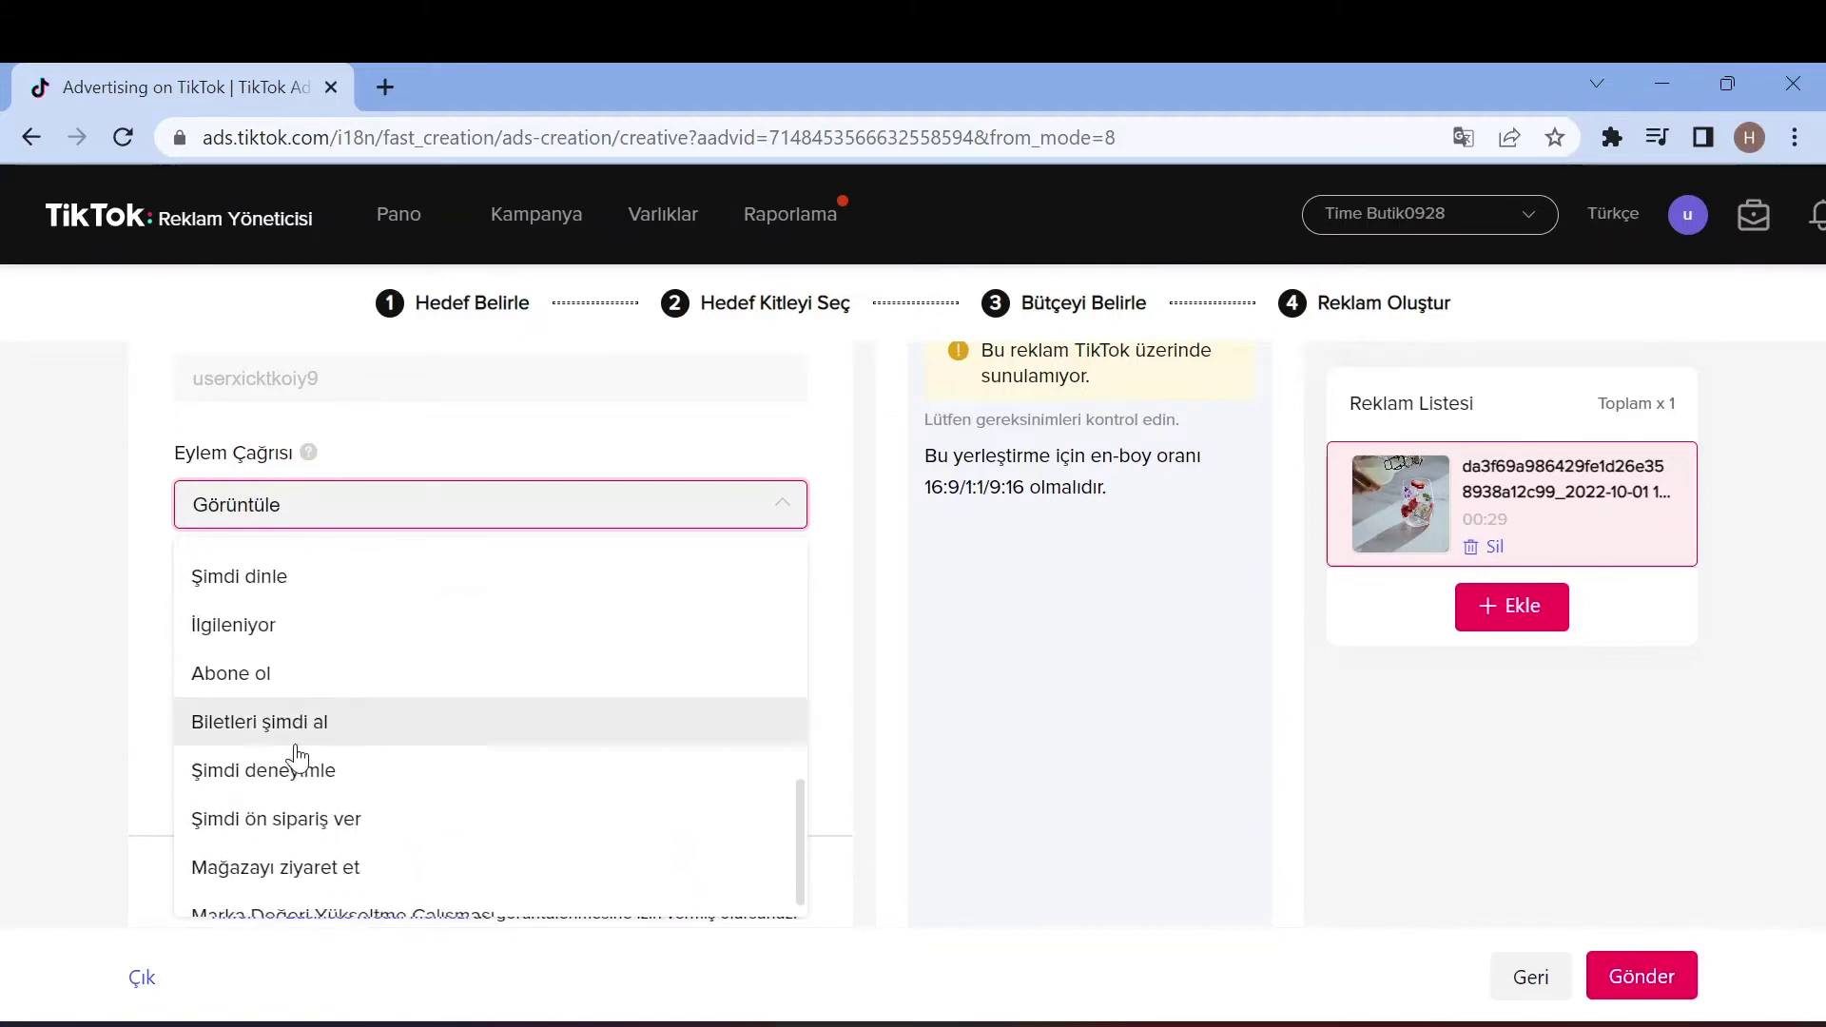
left_click(195, 650)
Allow the ad's performance metrics to be shown in TikTok for Business Kreatif Merkezi and submit the ad
scroll(400, 631, "down", 1)
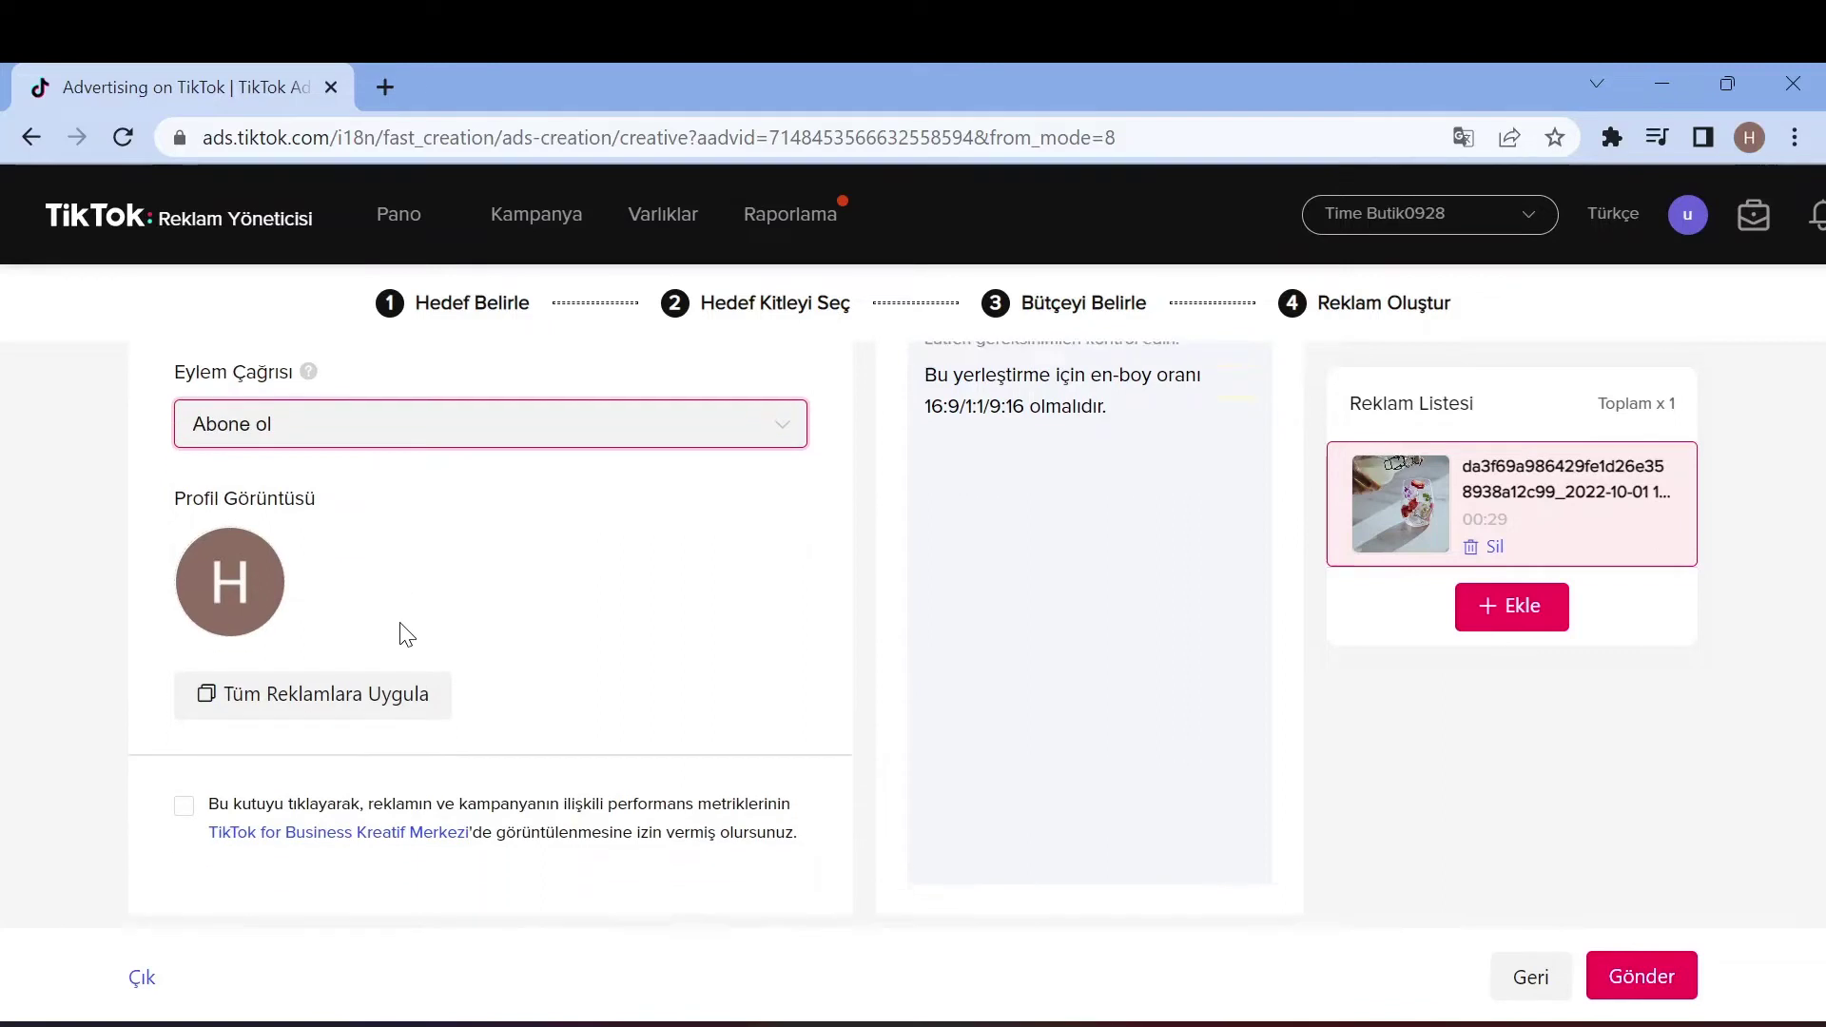
left_click(187, 799)
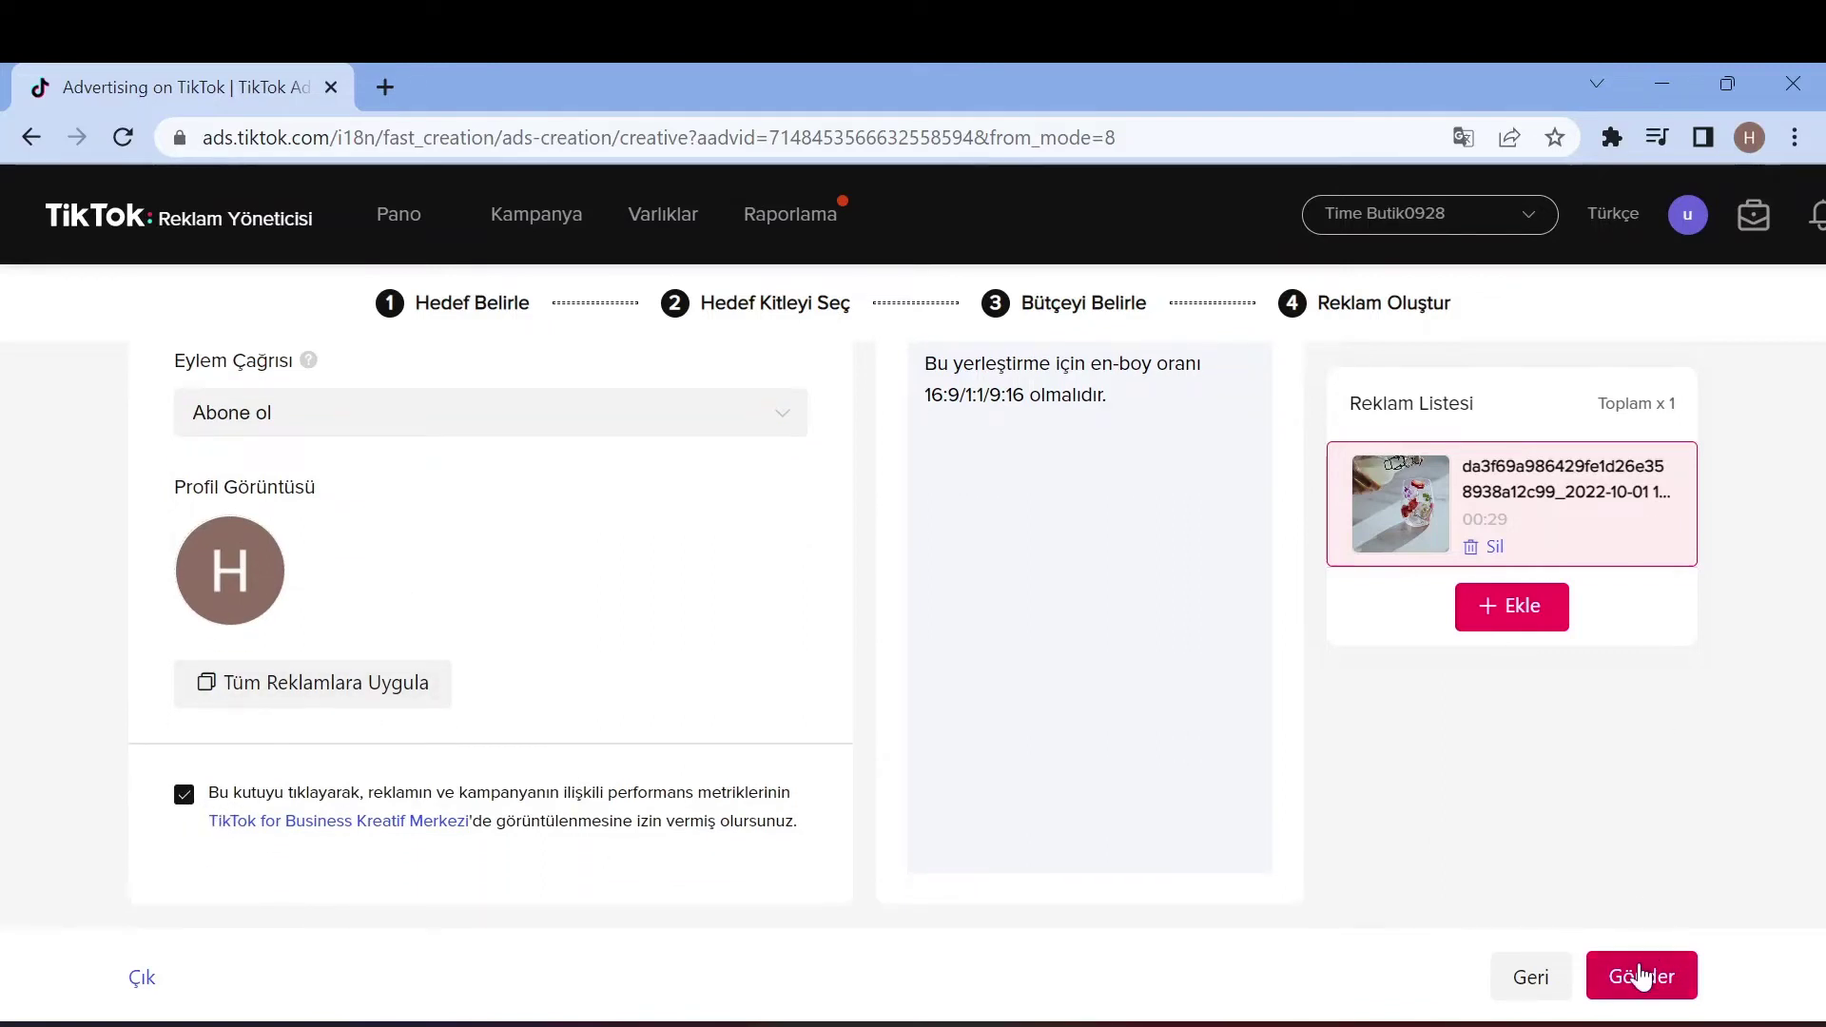
scroll(1056, 904, "up", 10)
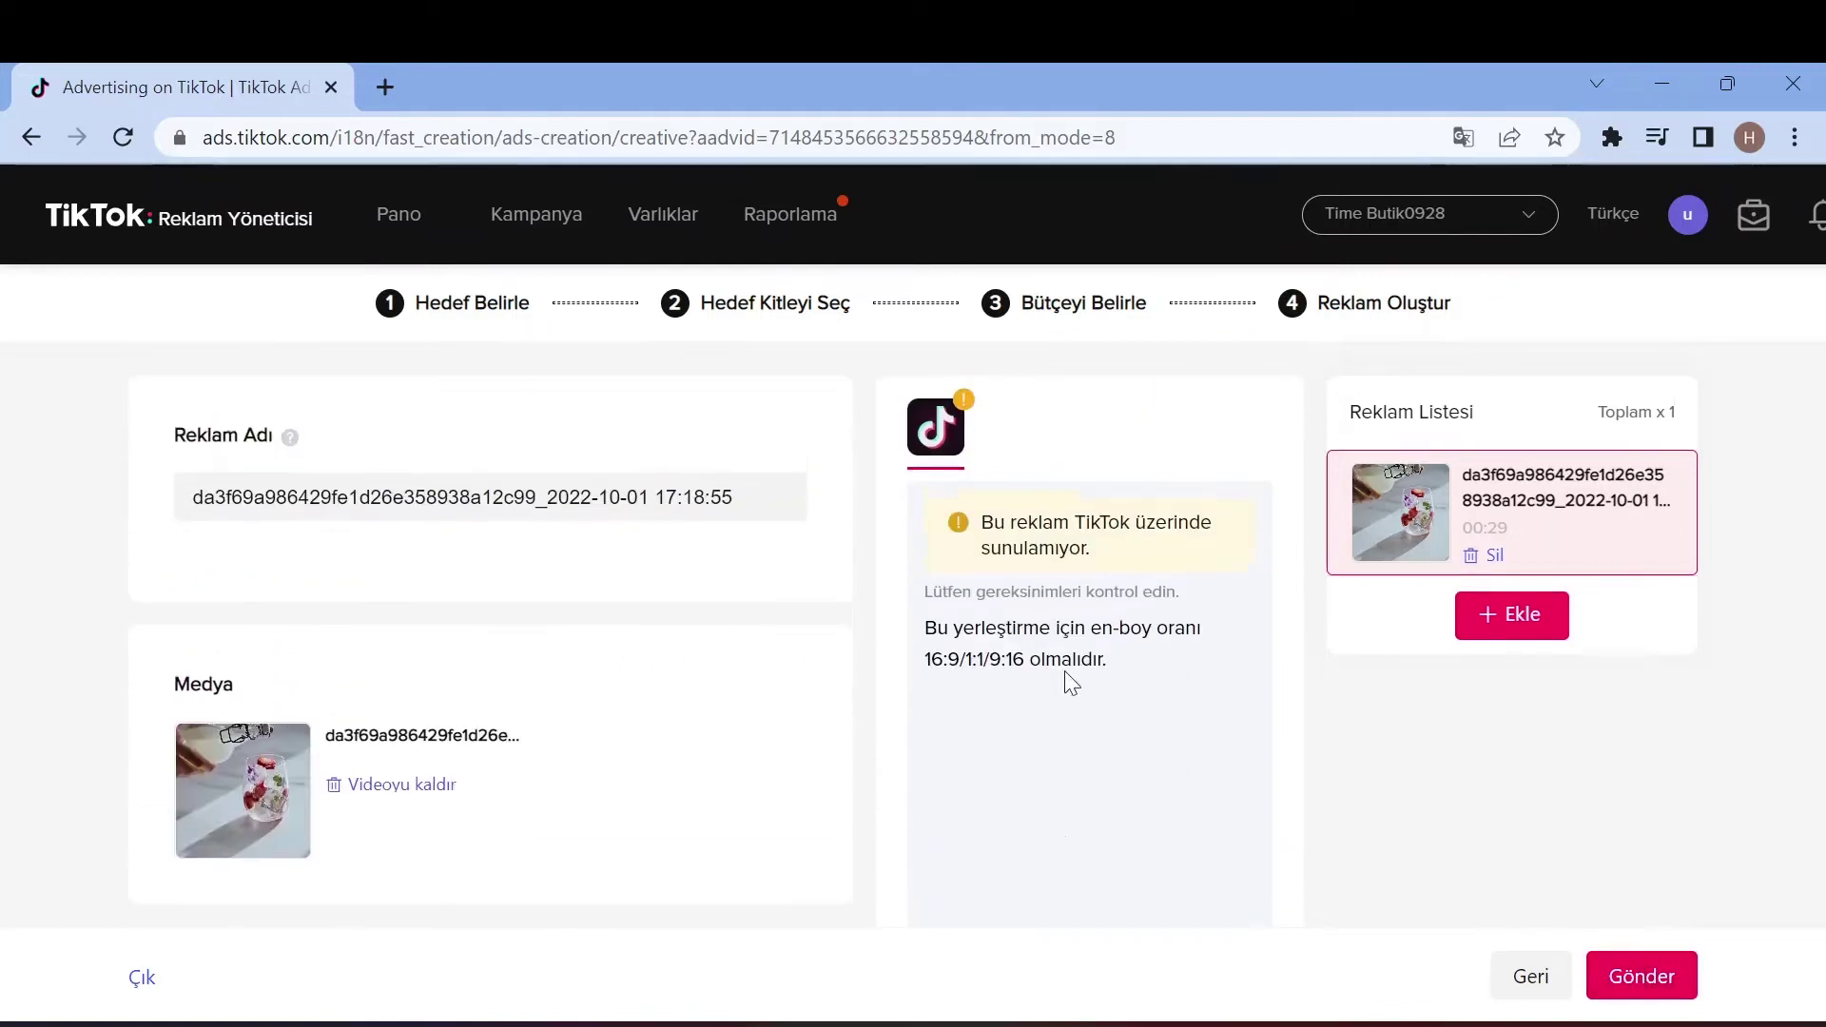
left_click(1617, 970)
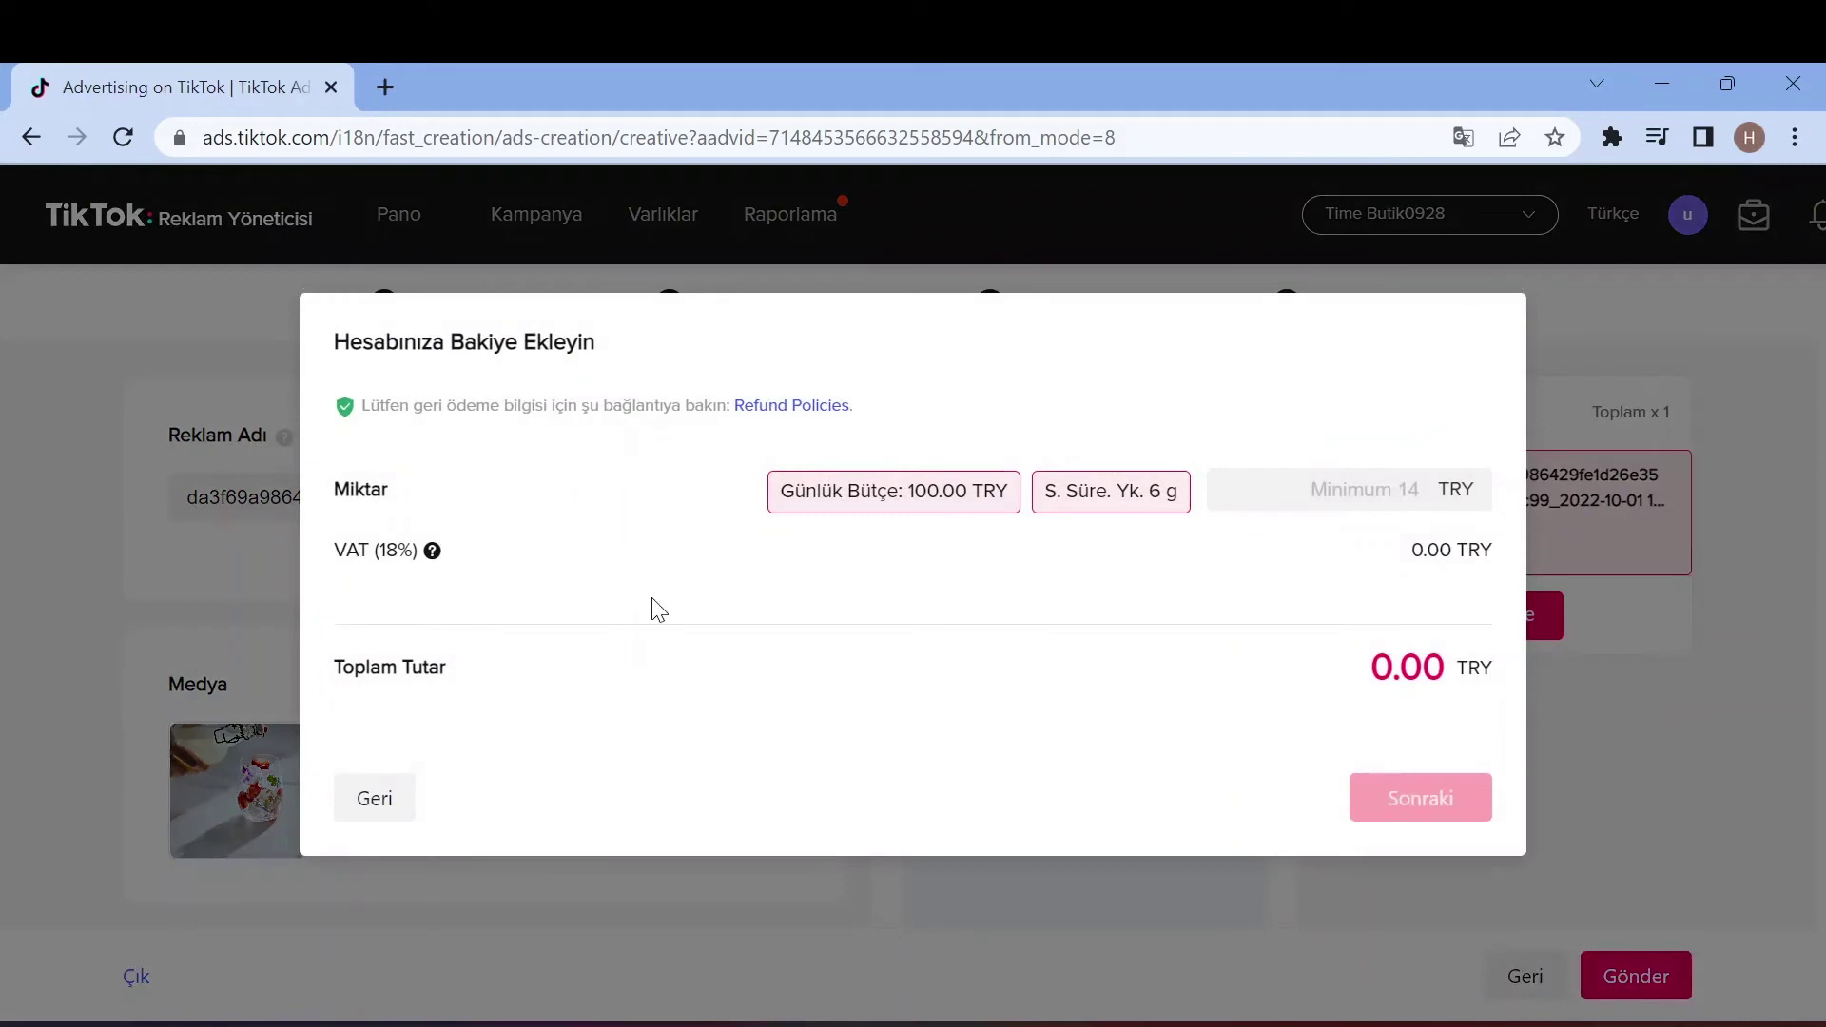
Enter 500 TRY as the account balance top-up amount and go back to the ad without proceeding to payment
mouse_move(1057, 492)
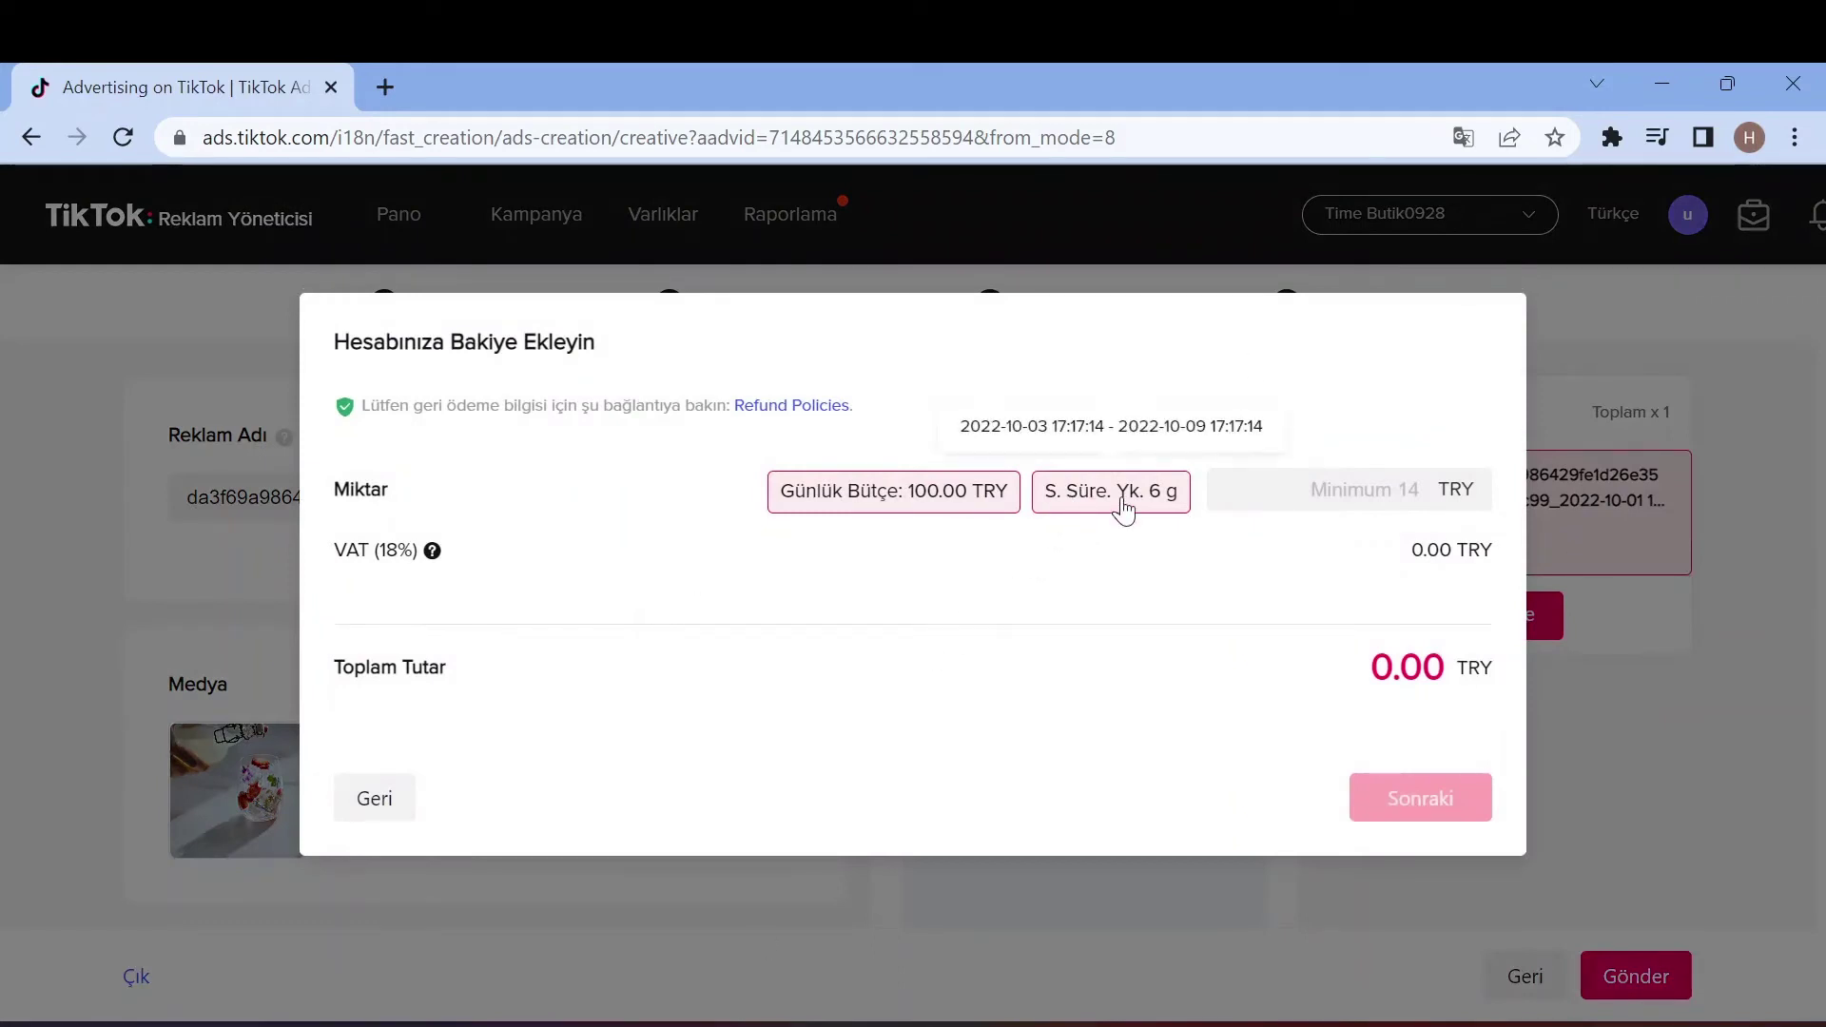
left_click(1389, 500)
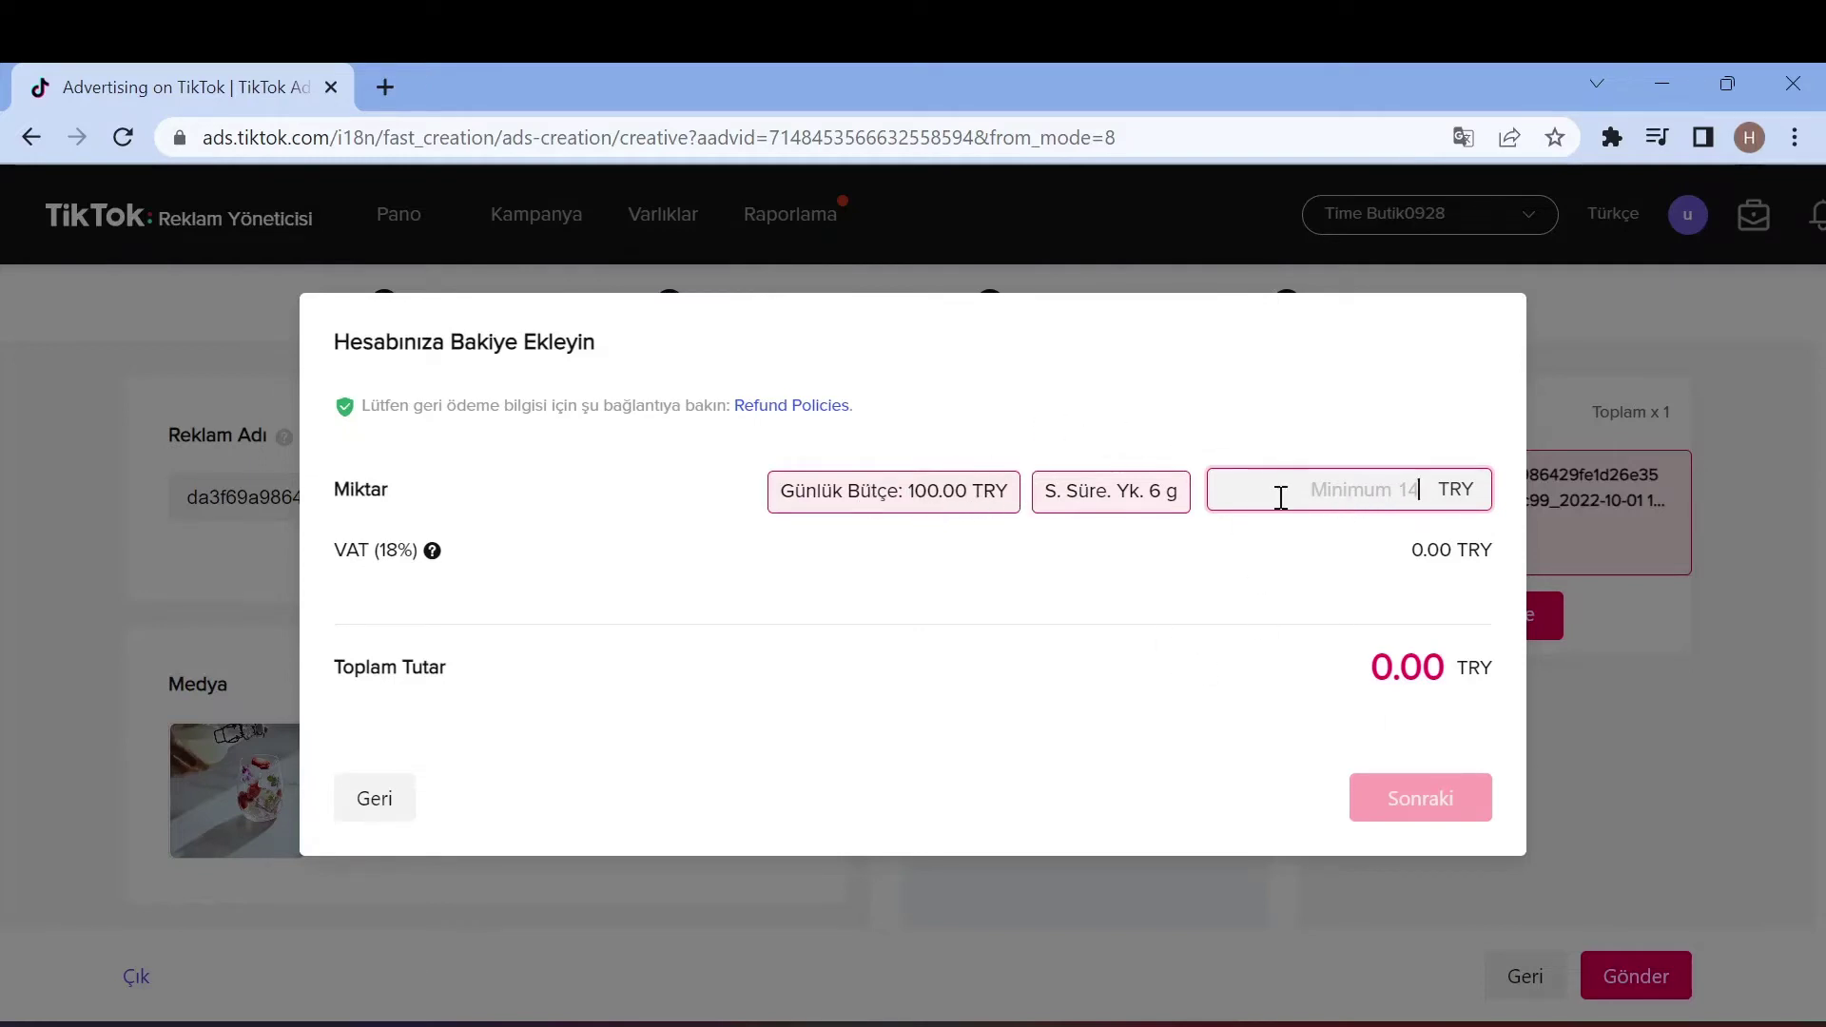
type("1")
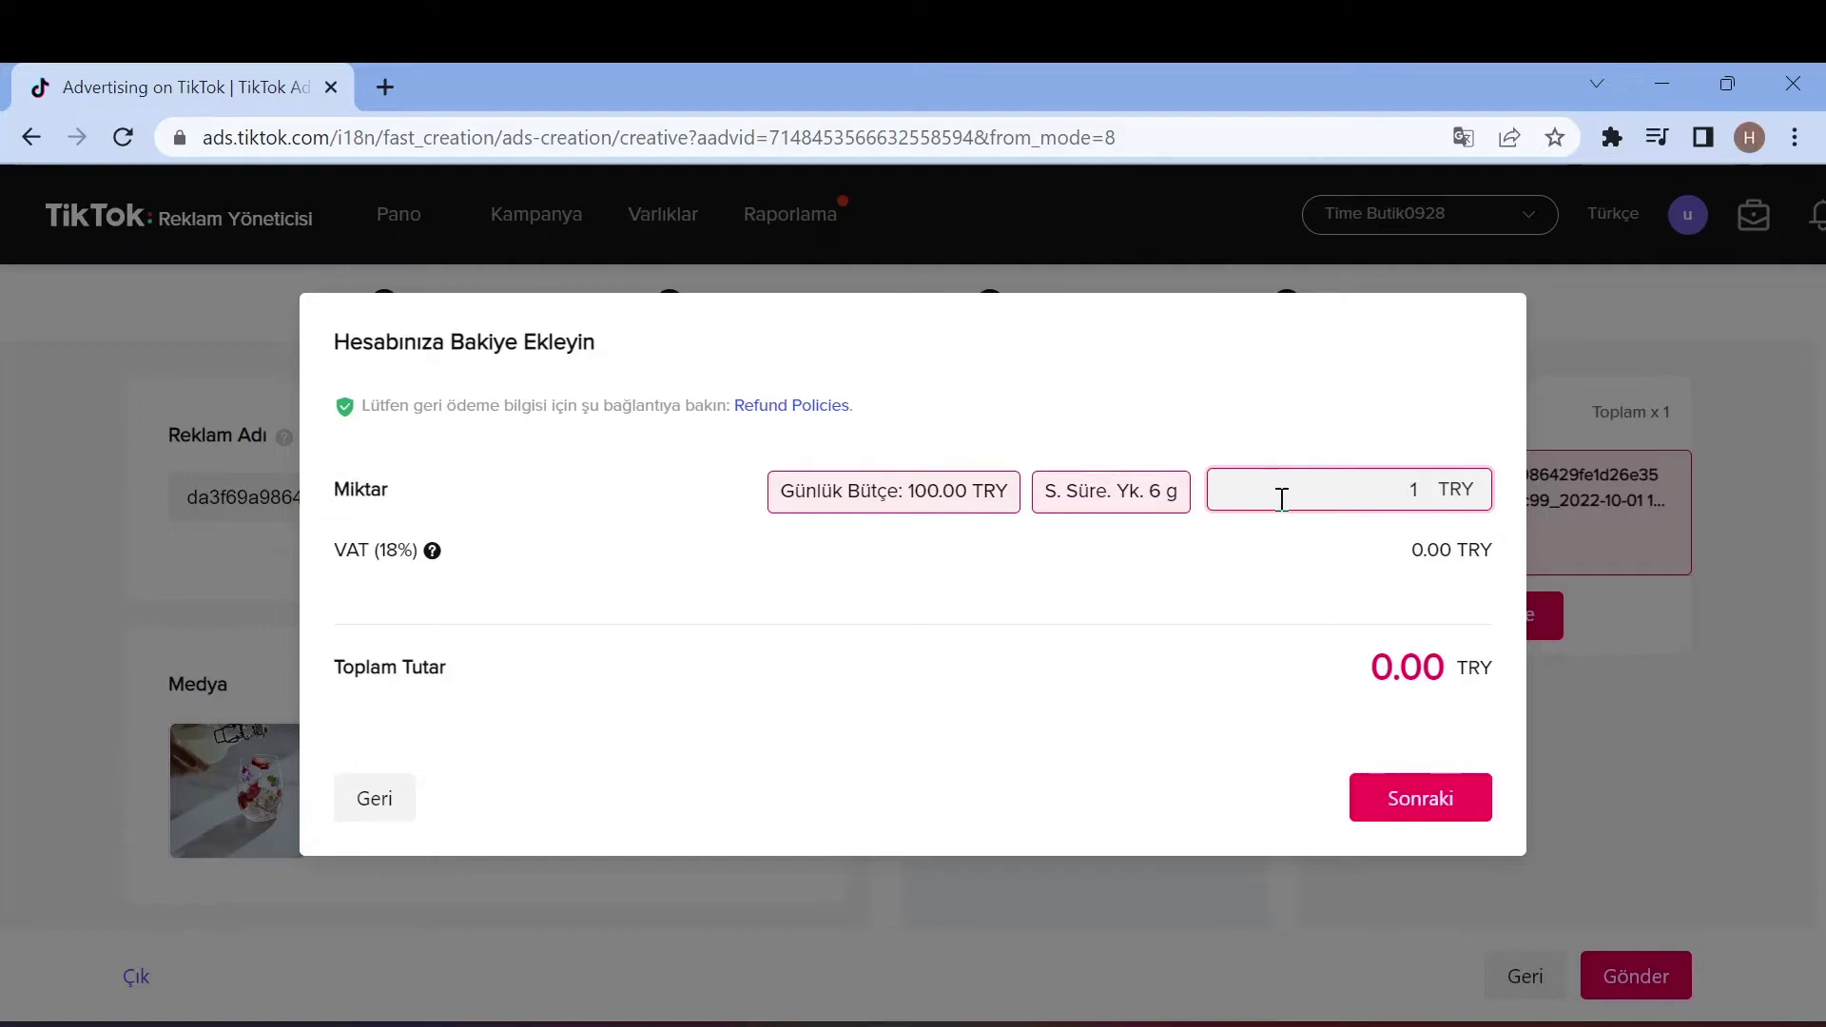
key("BackSpace")
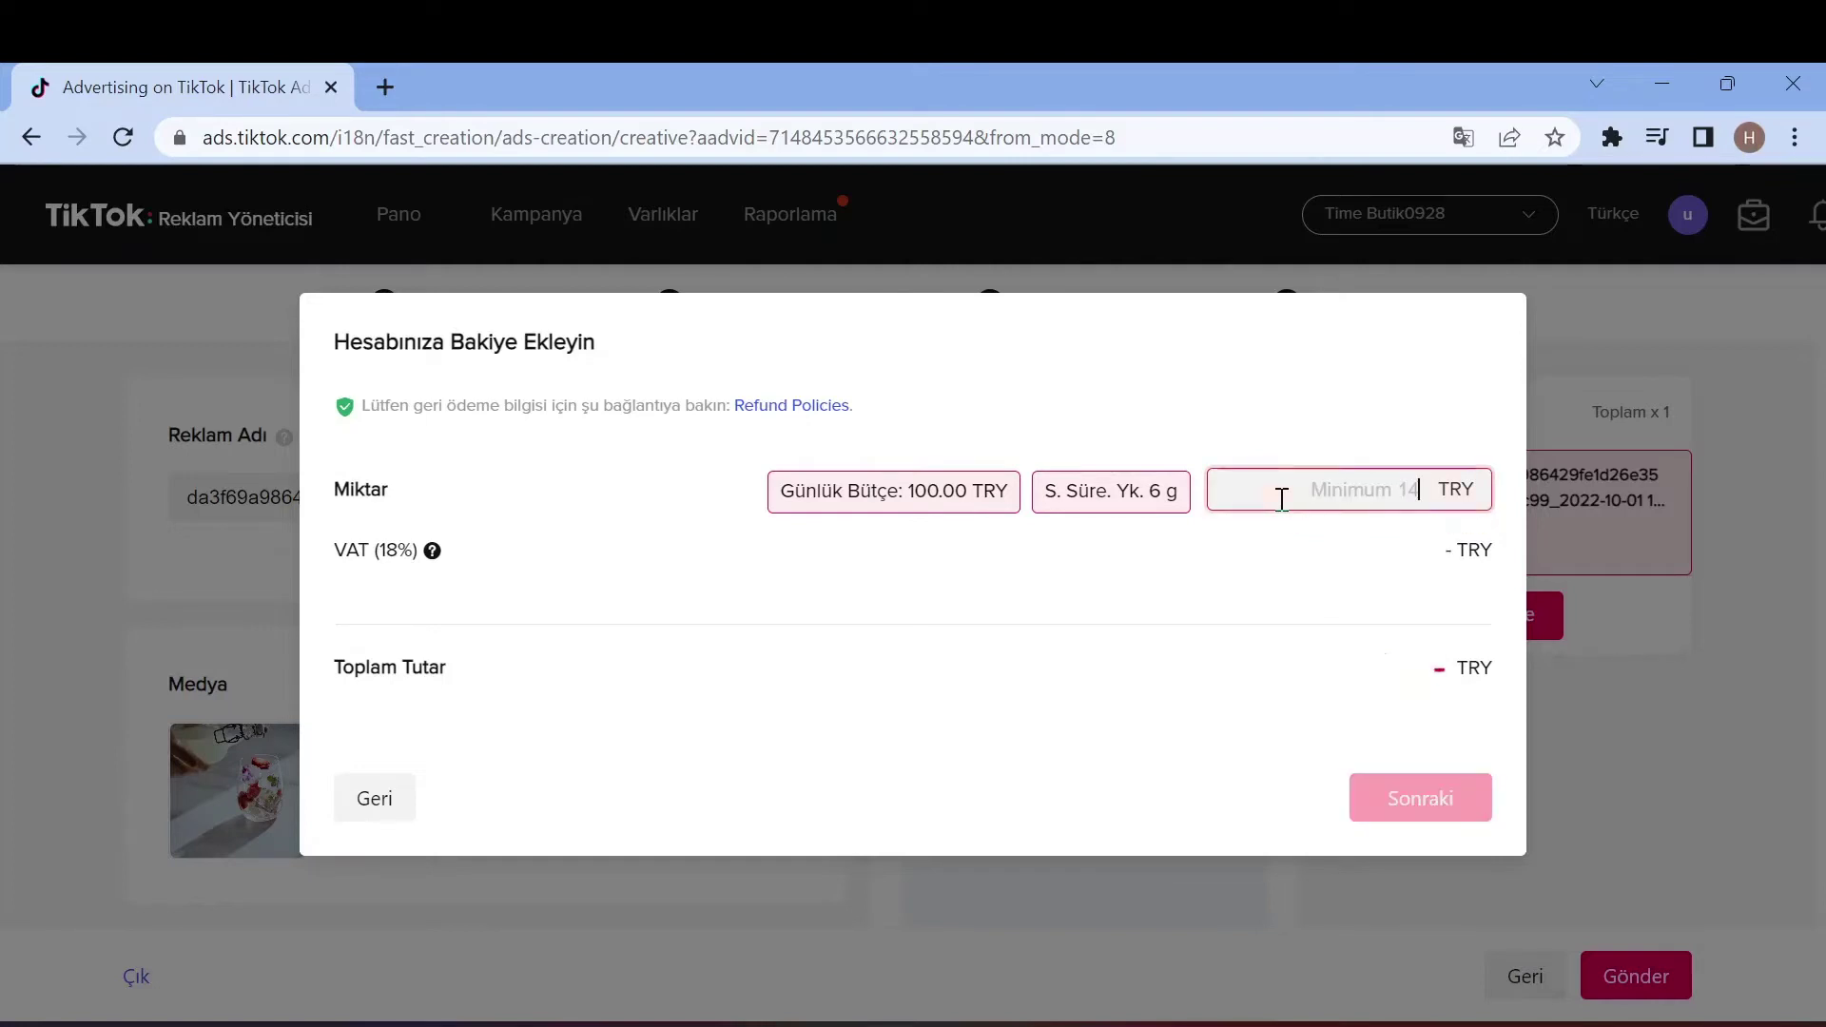
type("500")
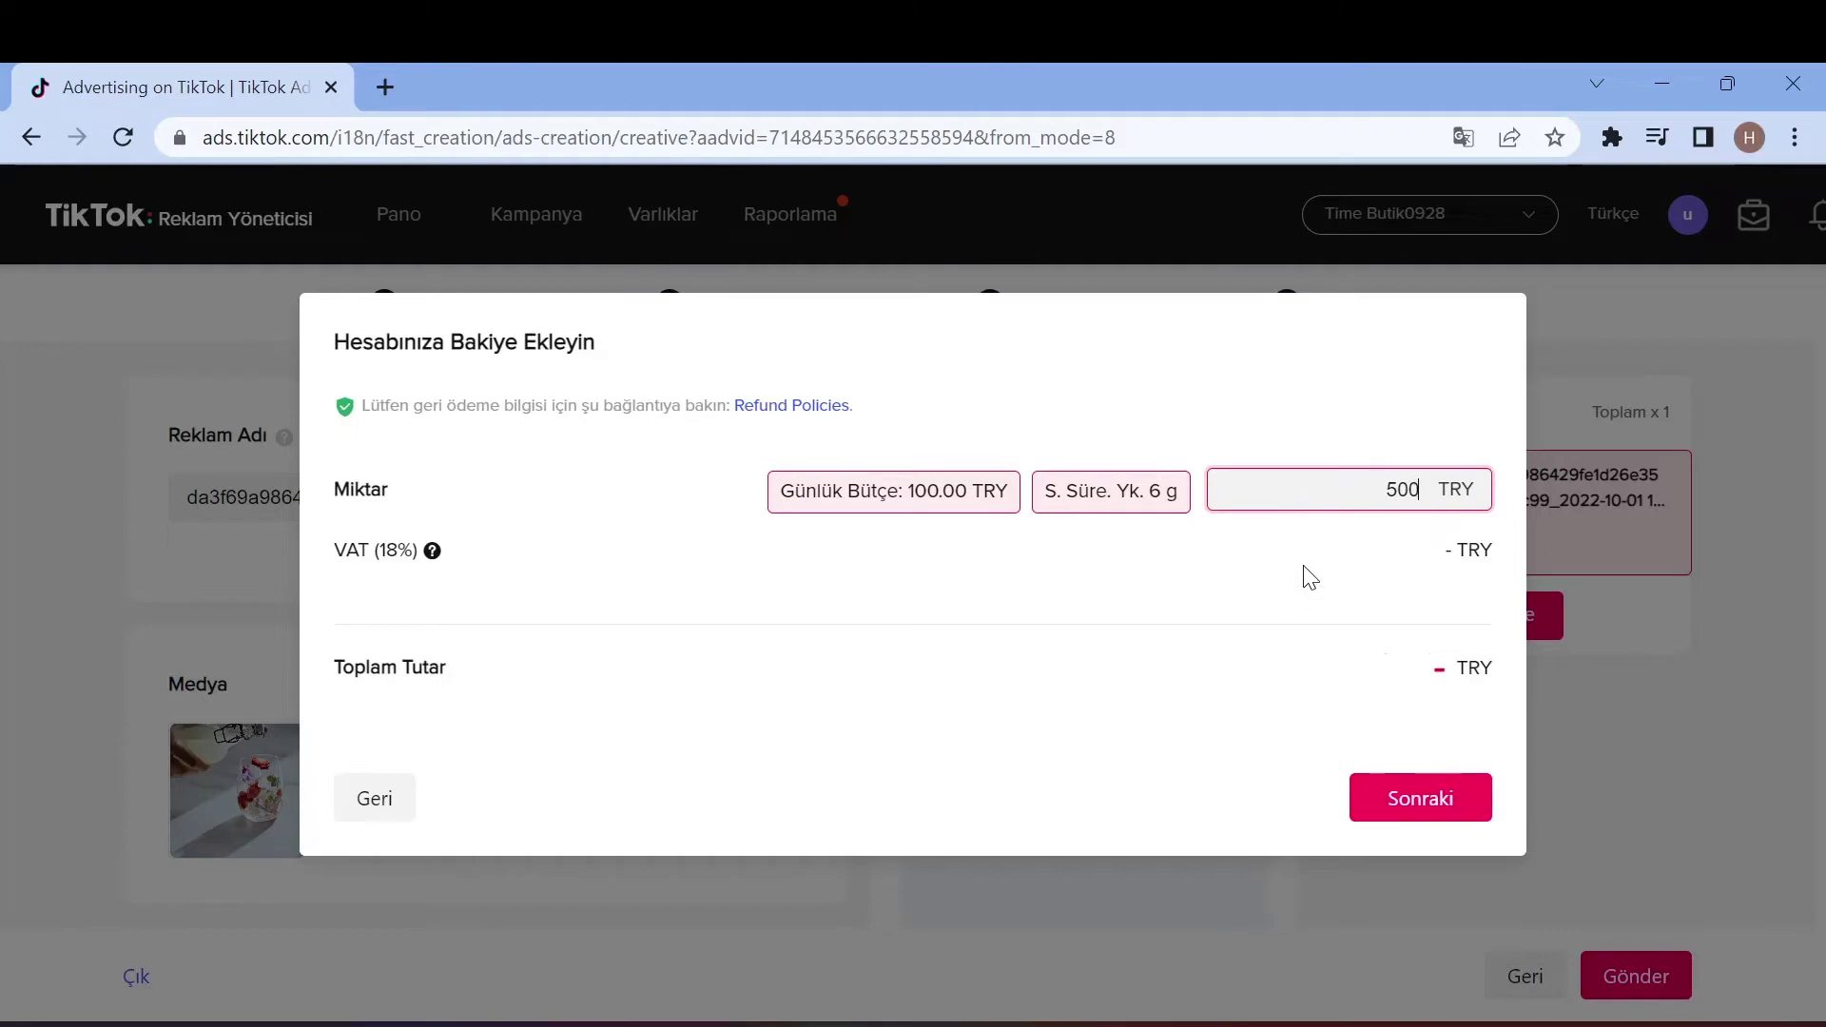
left_click(1313, 573)
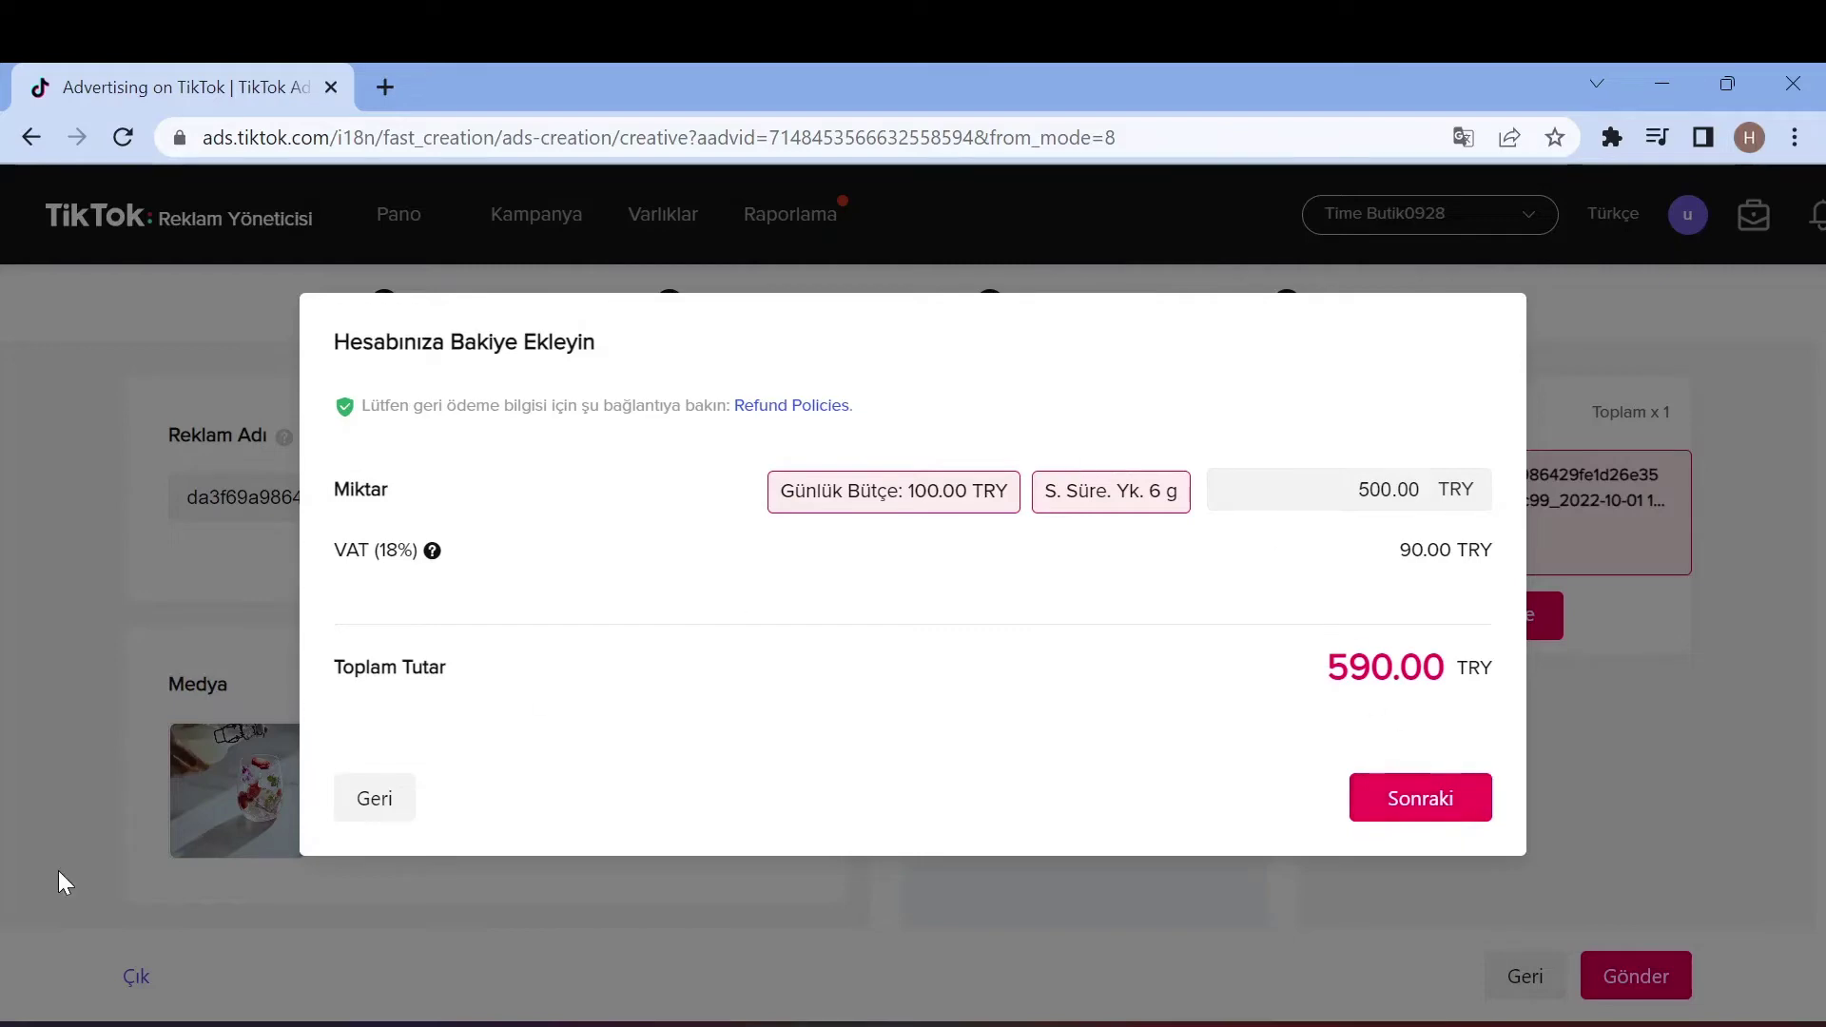
left_click(350, 810)
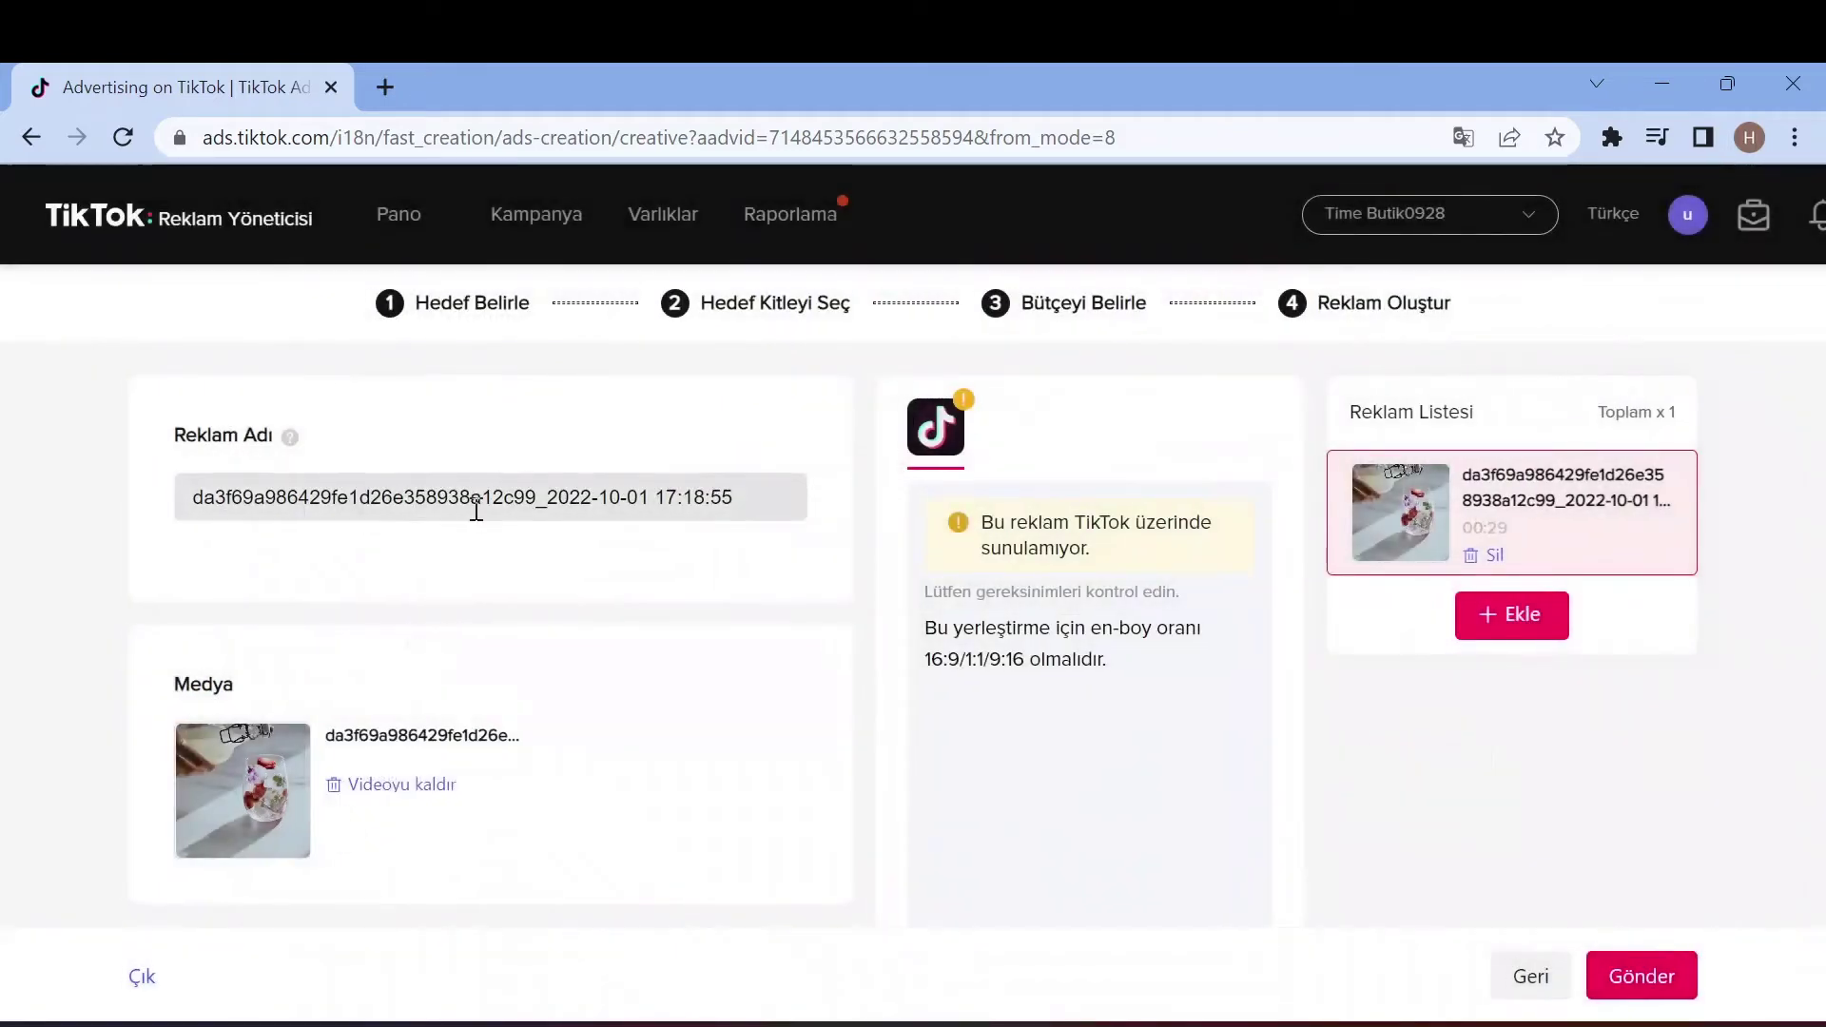
Start a new campaign from scratch from the campaign list and switch its creation to Özel Mod
left_click(532, 230)
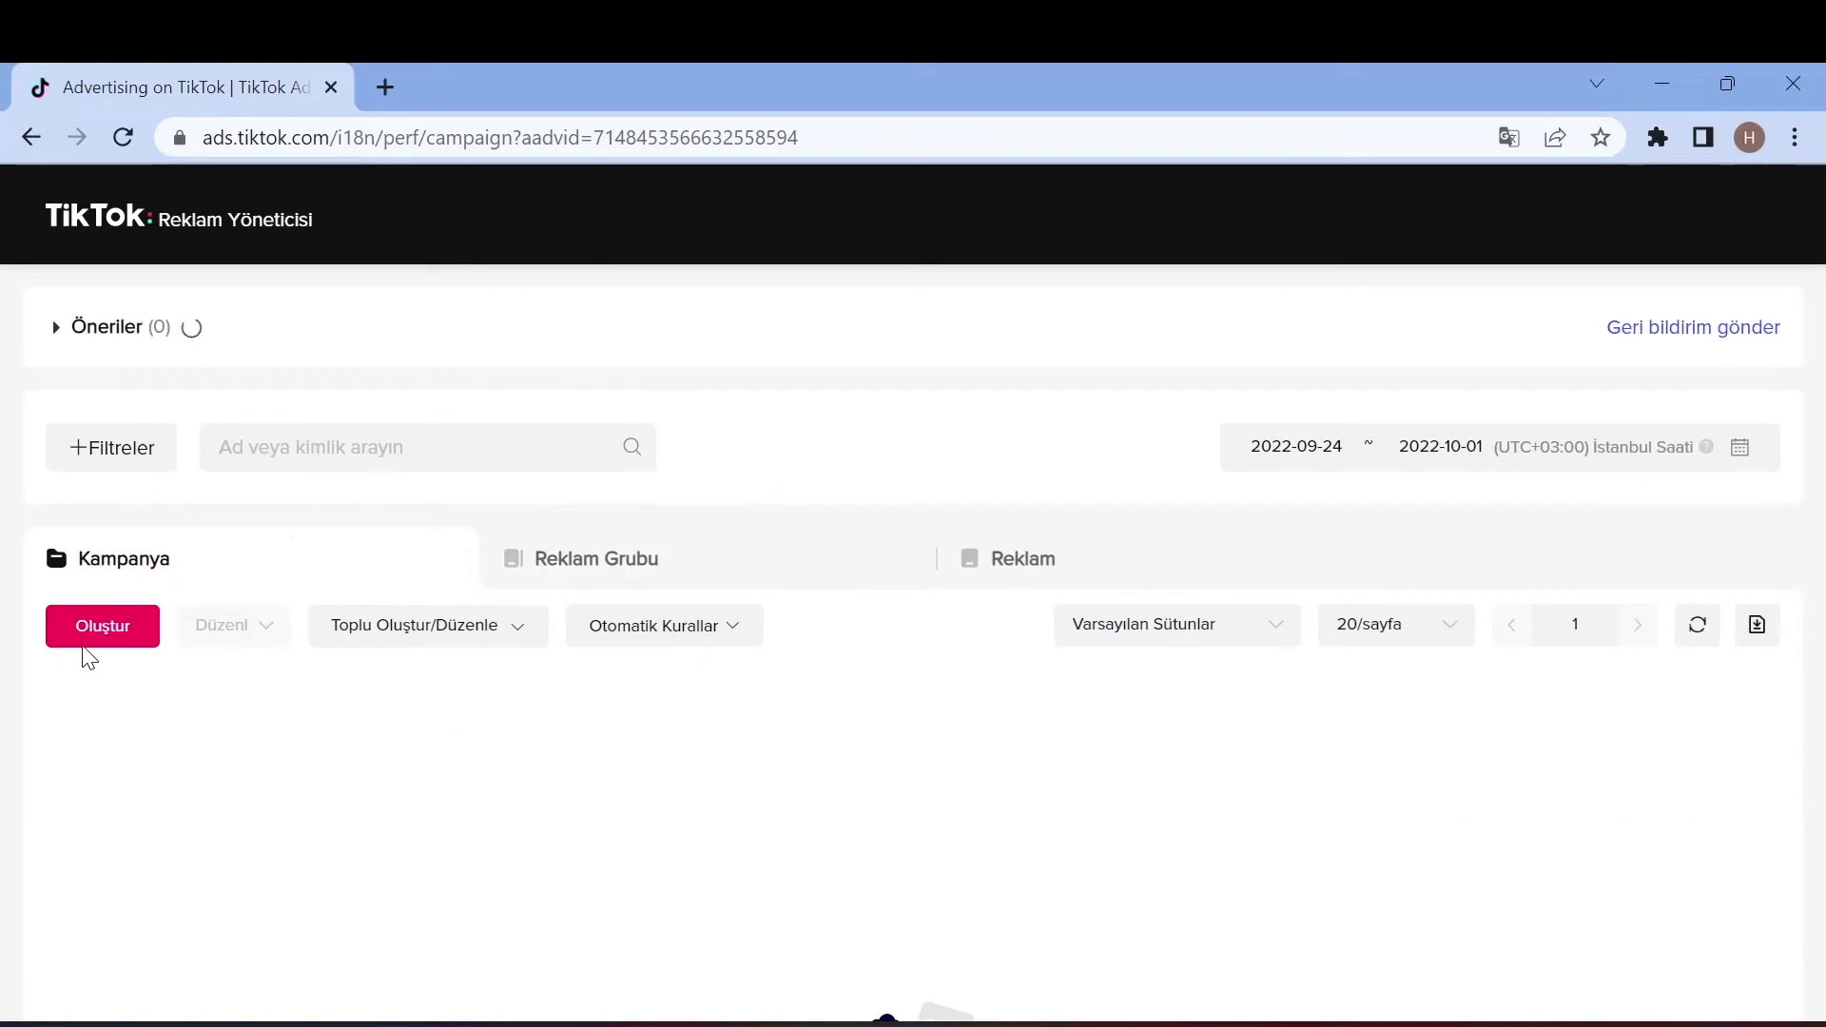
left_click(86, 671)
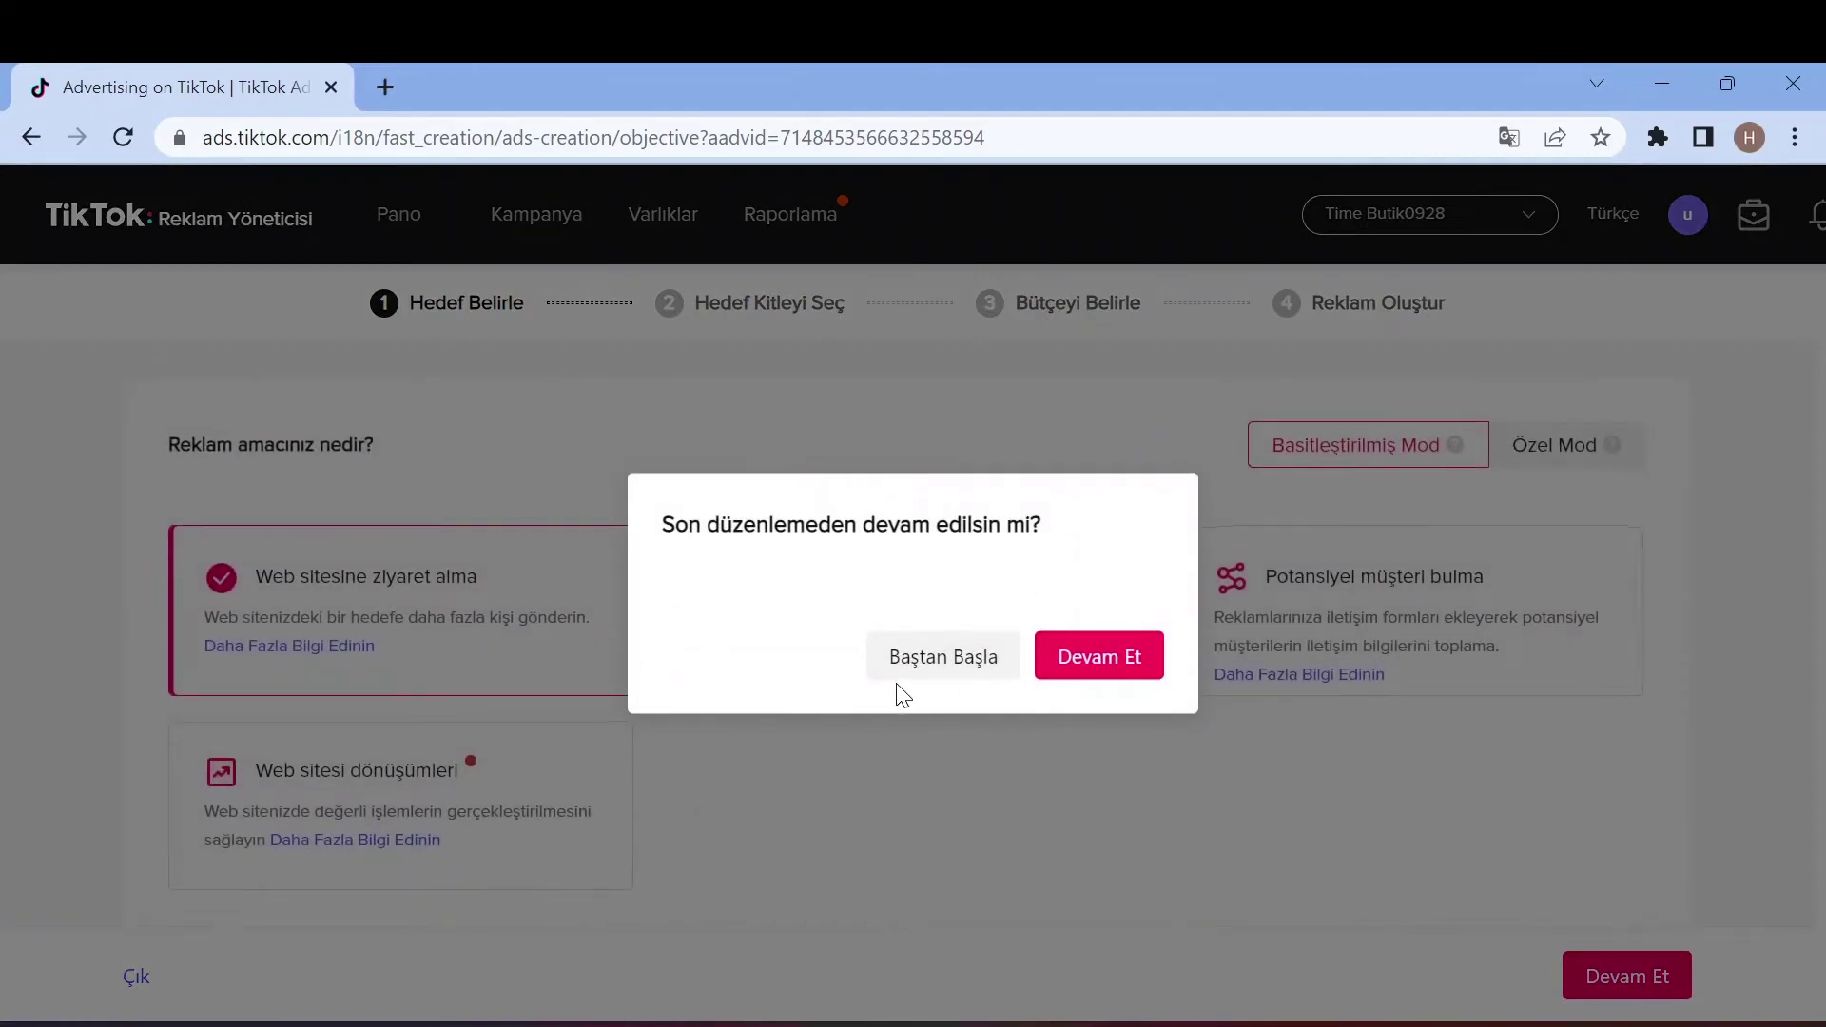
left_click(916, 671)
left_click(1579, 444)
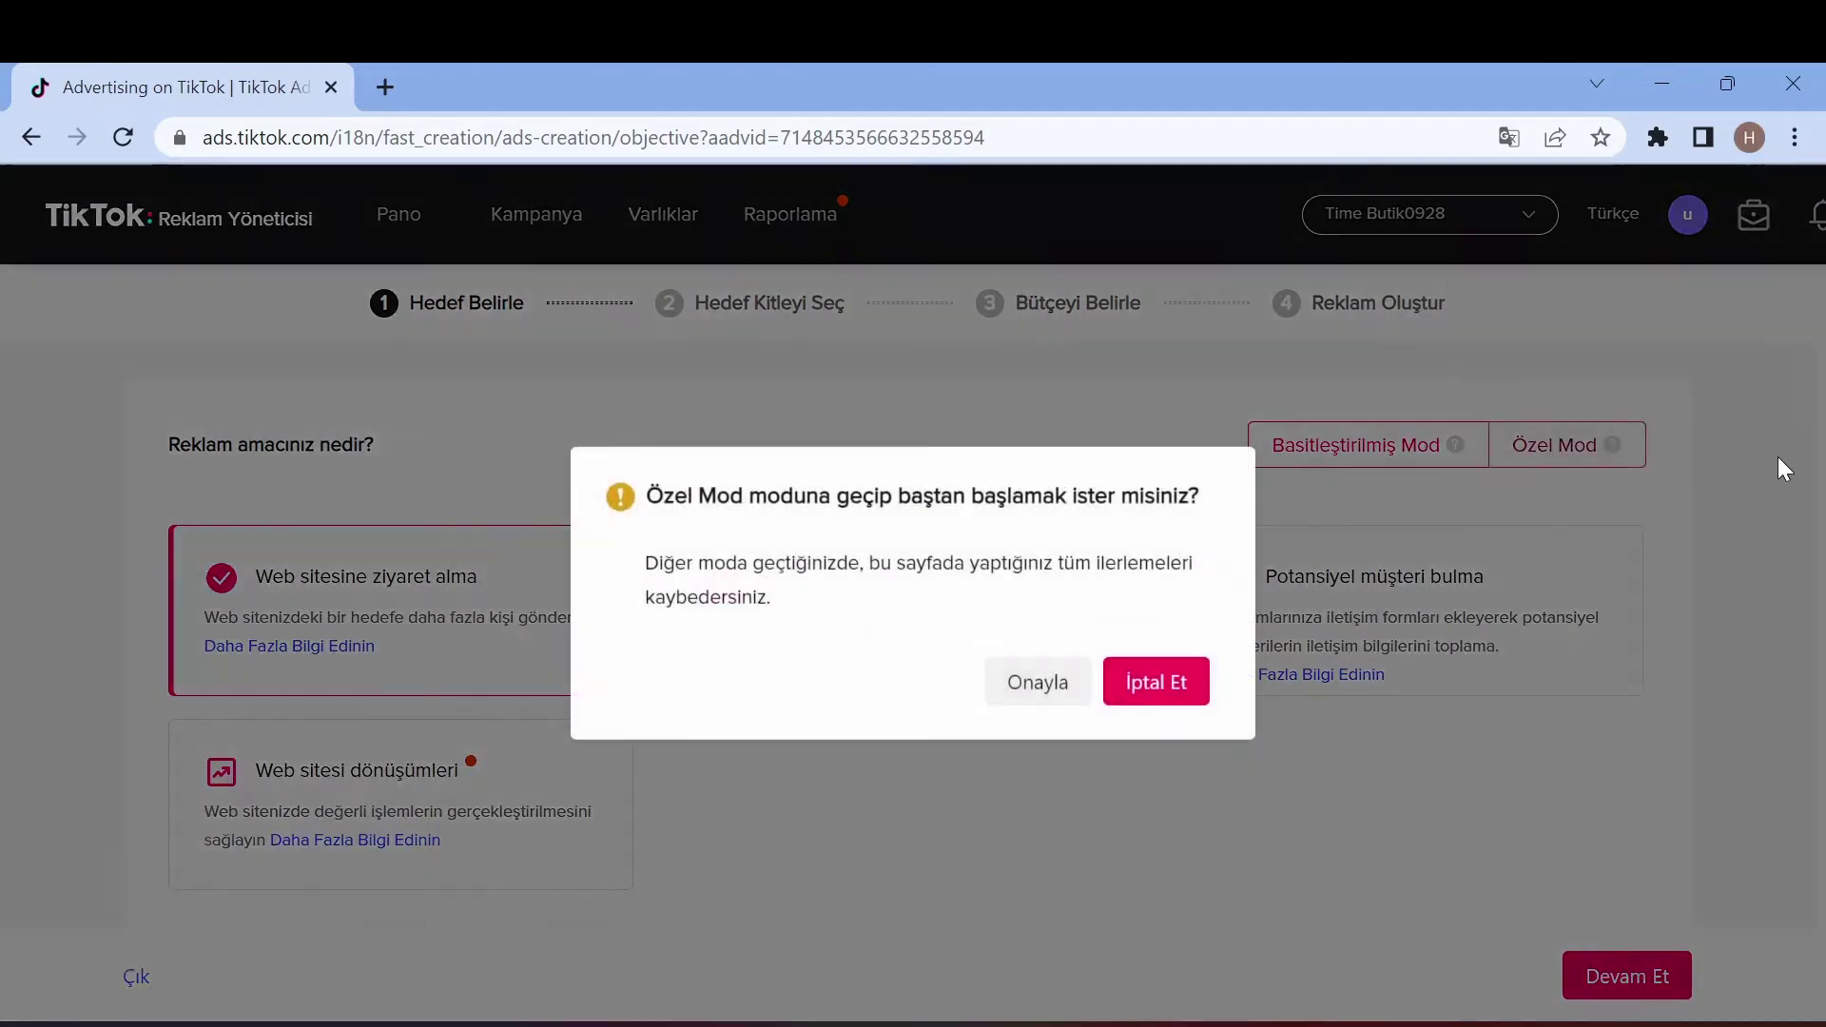
left_click(1038, 682)
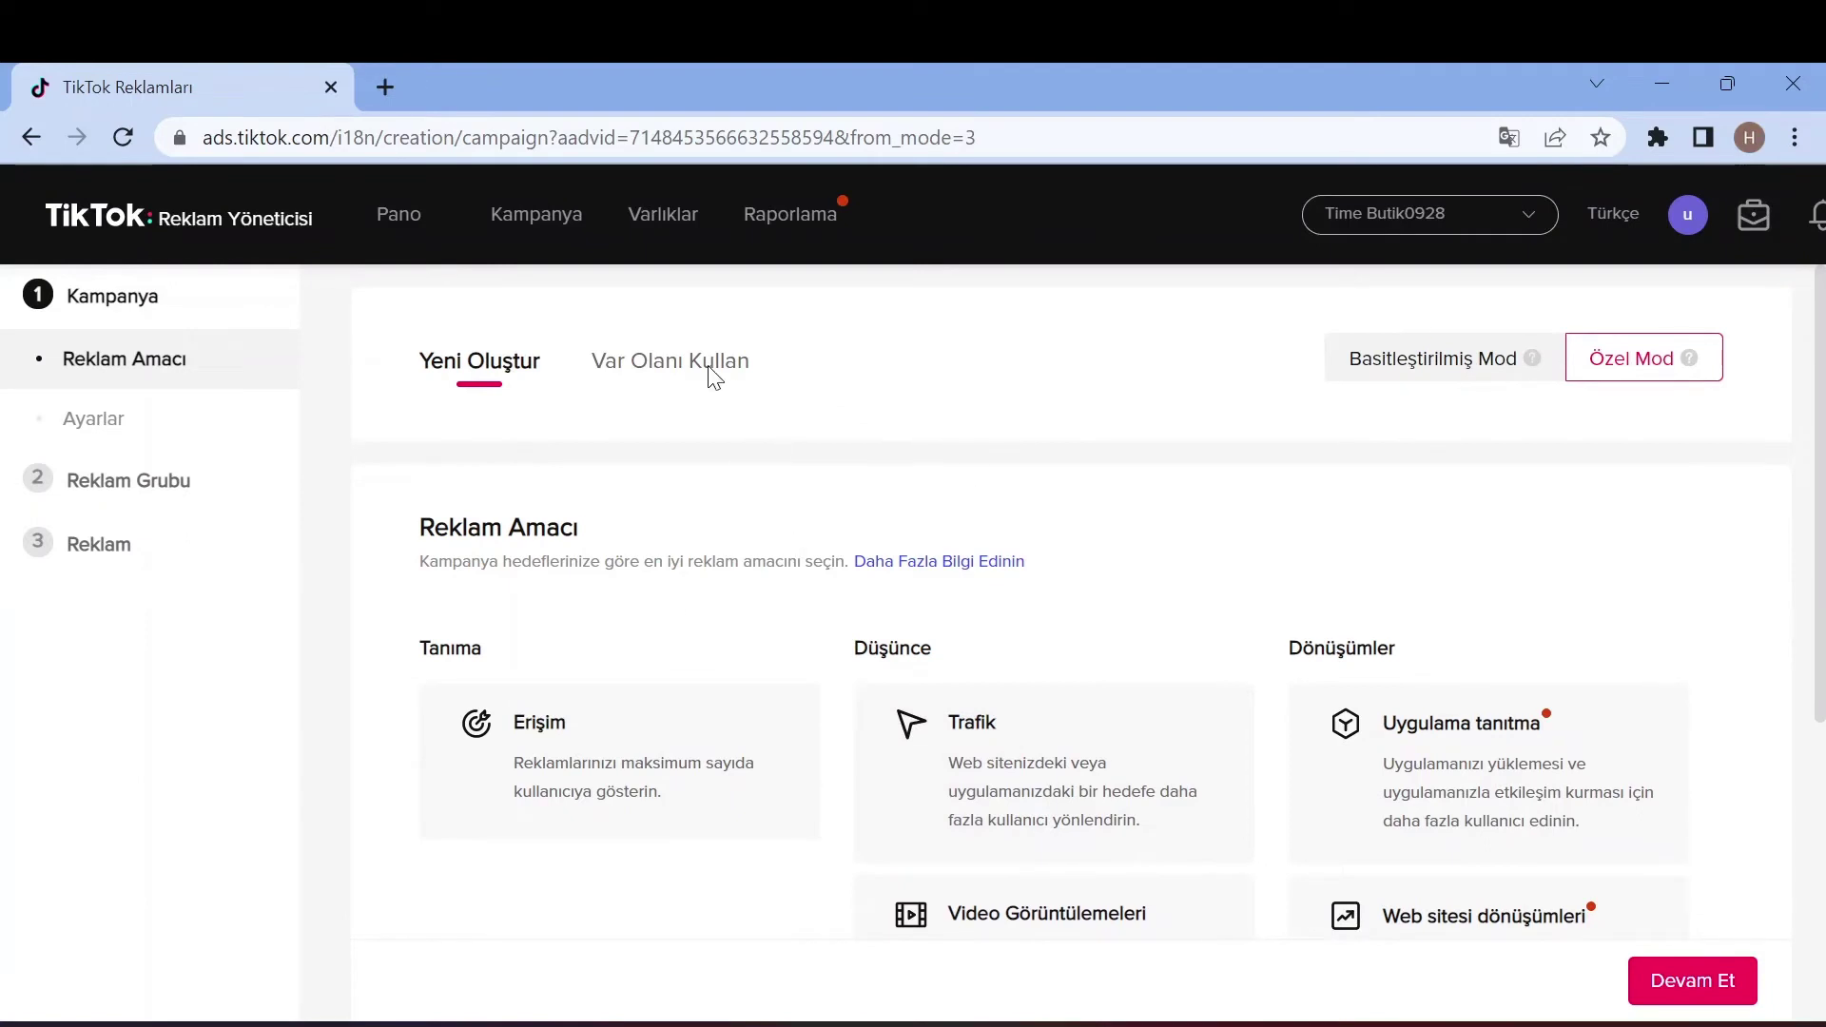
Check which existing campaigns can be reused and return to creating a new one
left_click(632, 371)
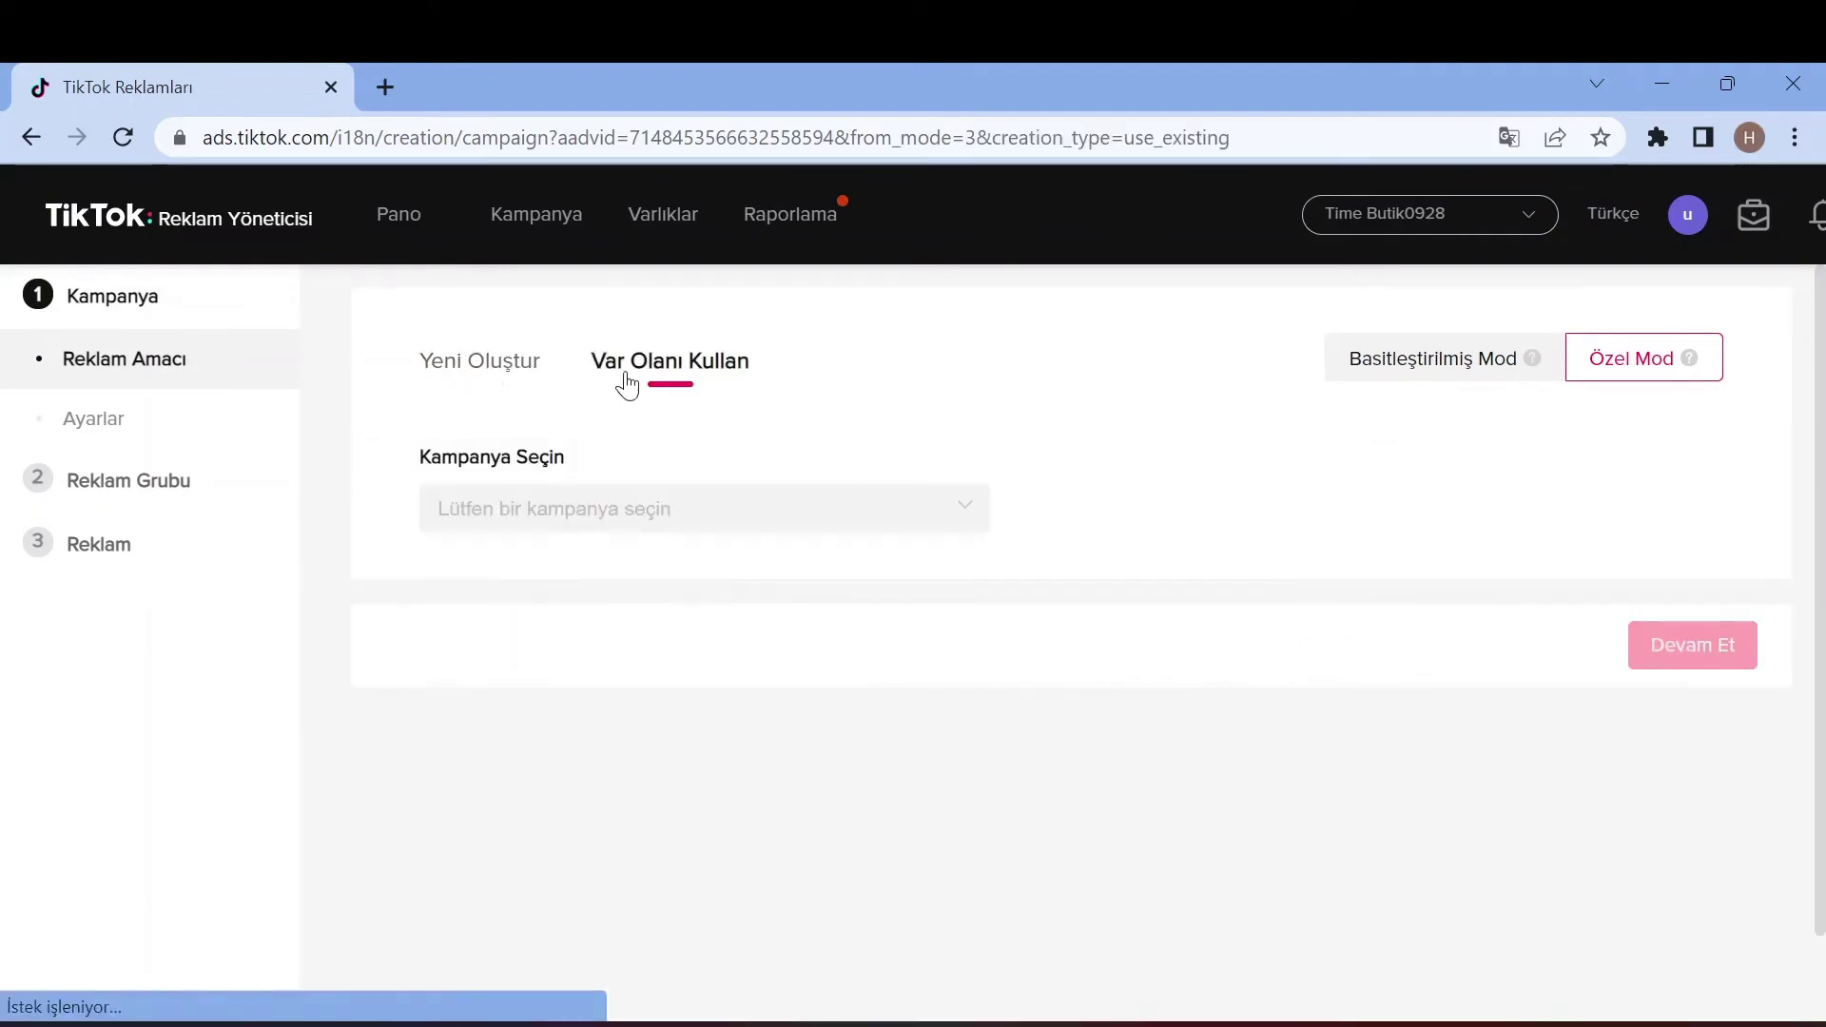
left_click(547, 509)
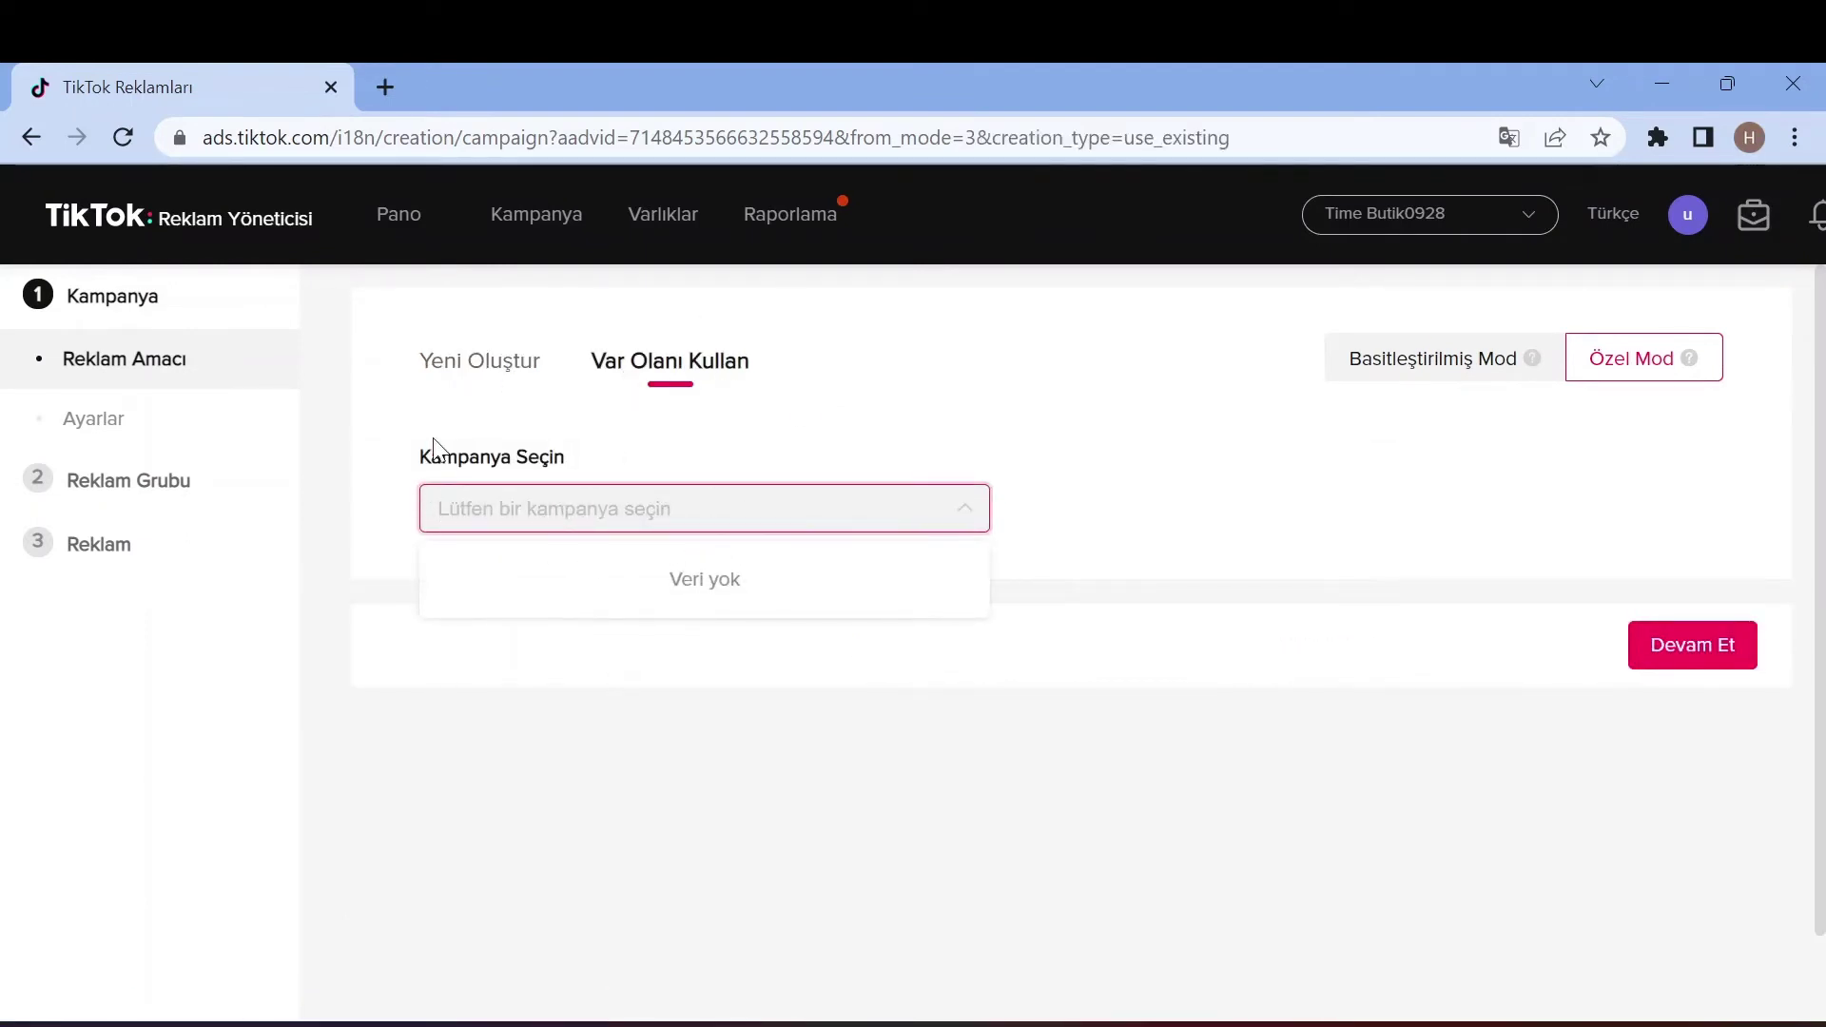
left_click(474, 380)
Examine the campaign's advertising objectives in the Tanıma, Düşünce and Dönüşümler categories
scroll(733, 790, "down", 3)
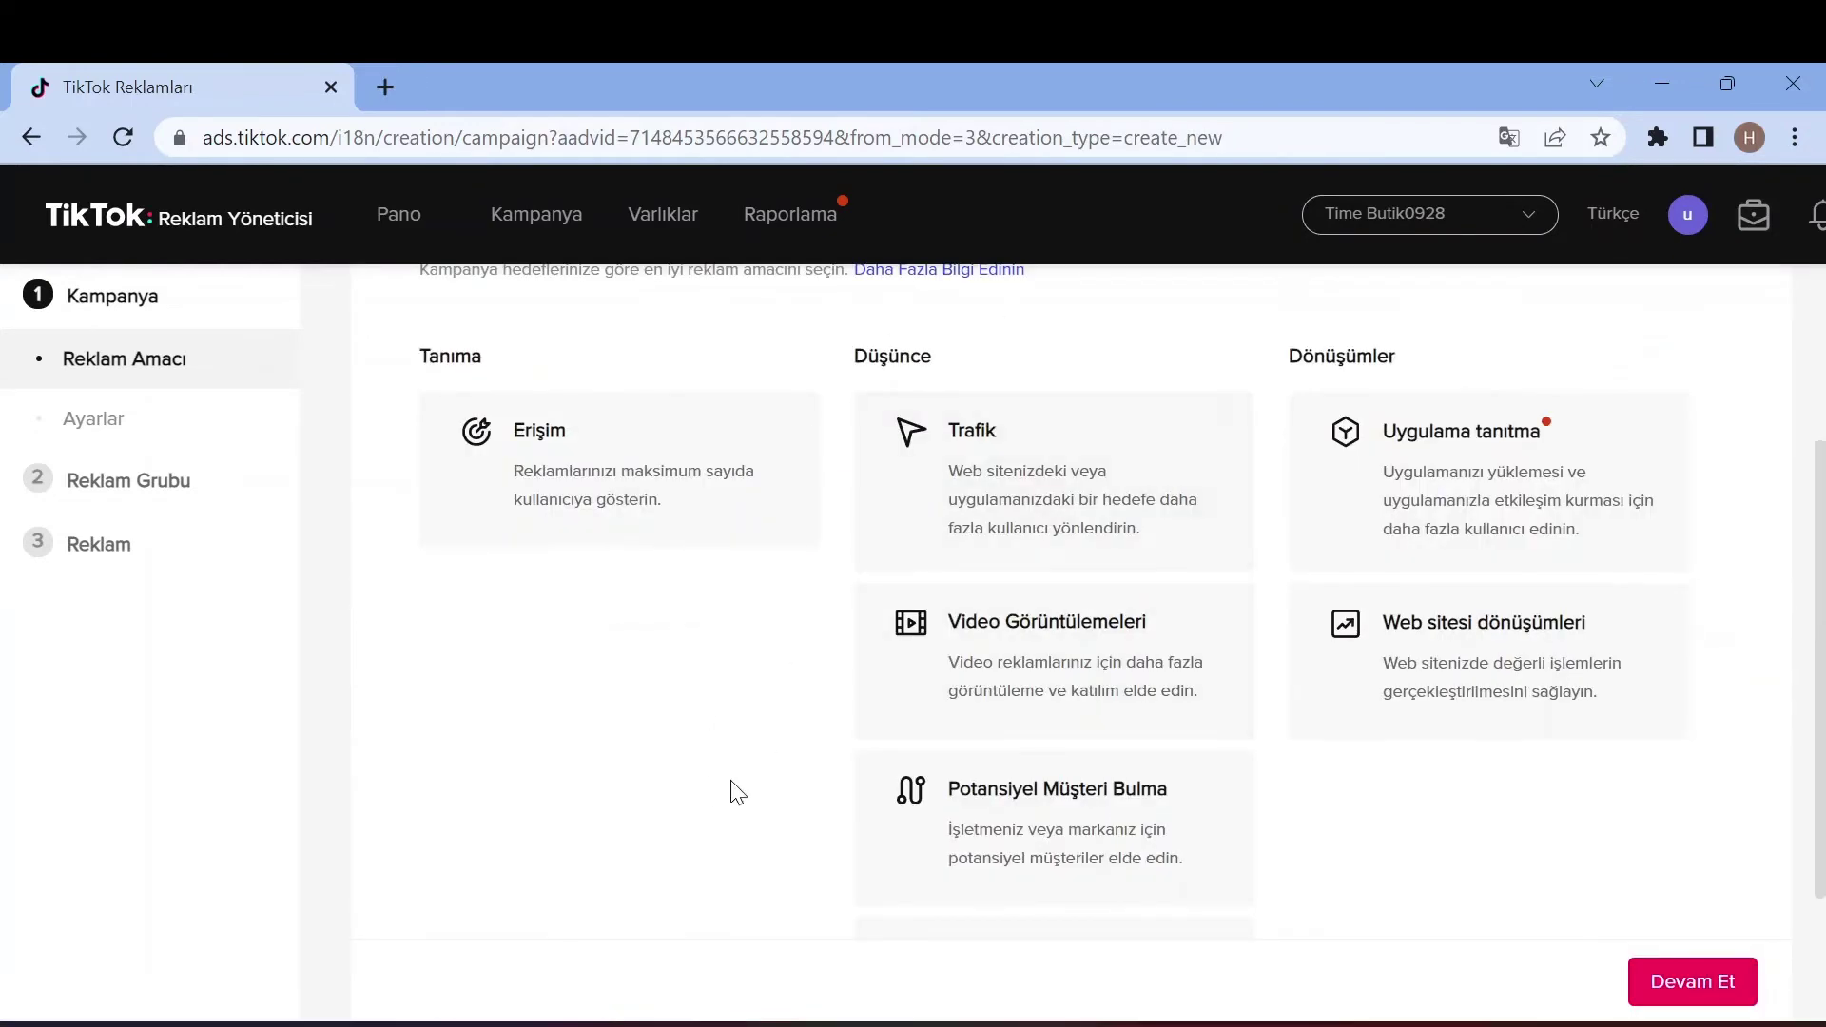
scroll(1331, 666, "down", 2)
scroll(1447, 611, "up", 5)
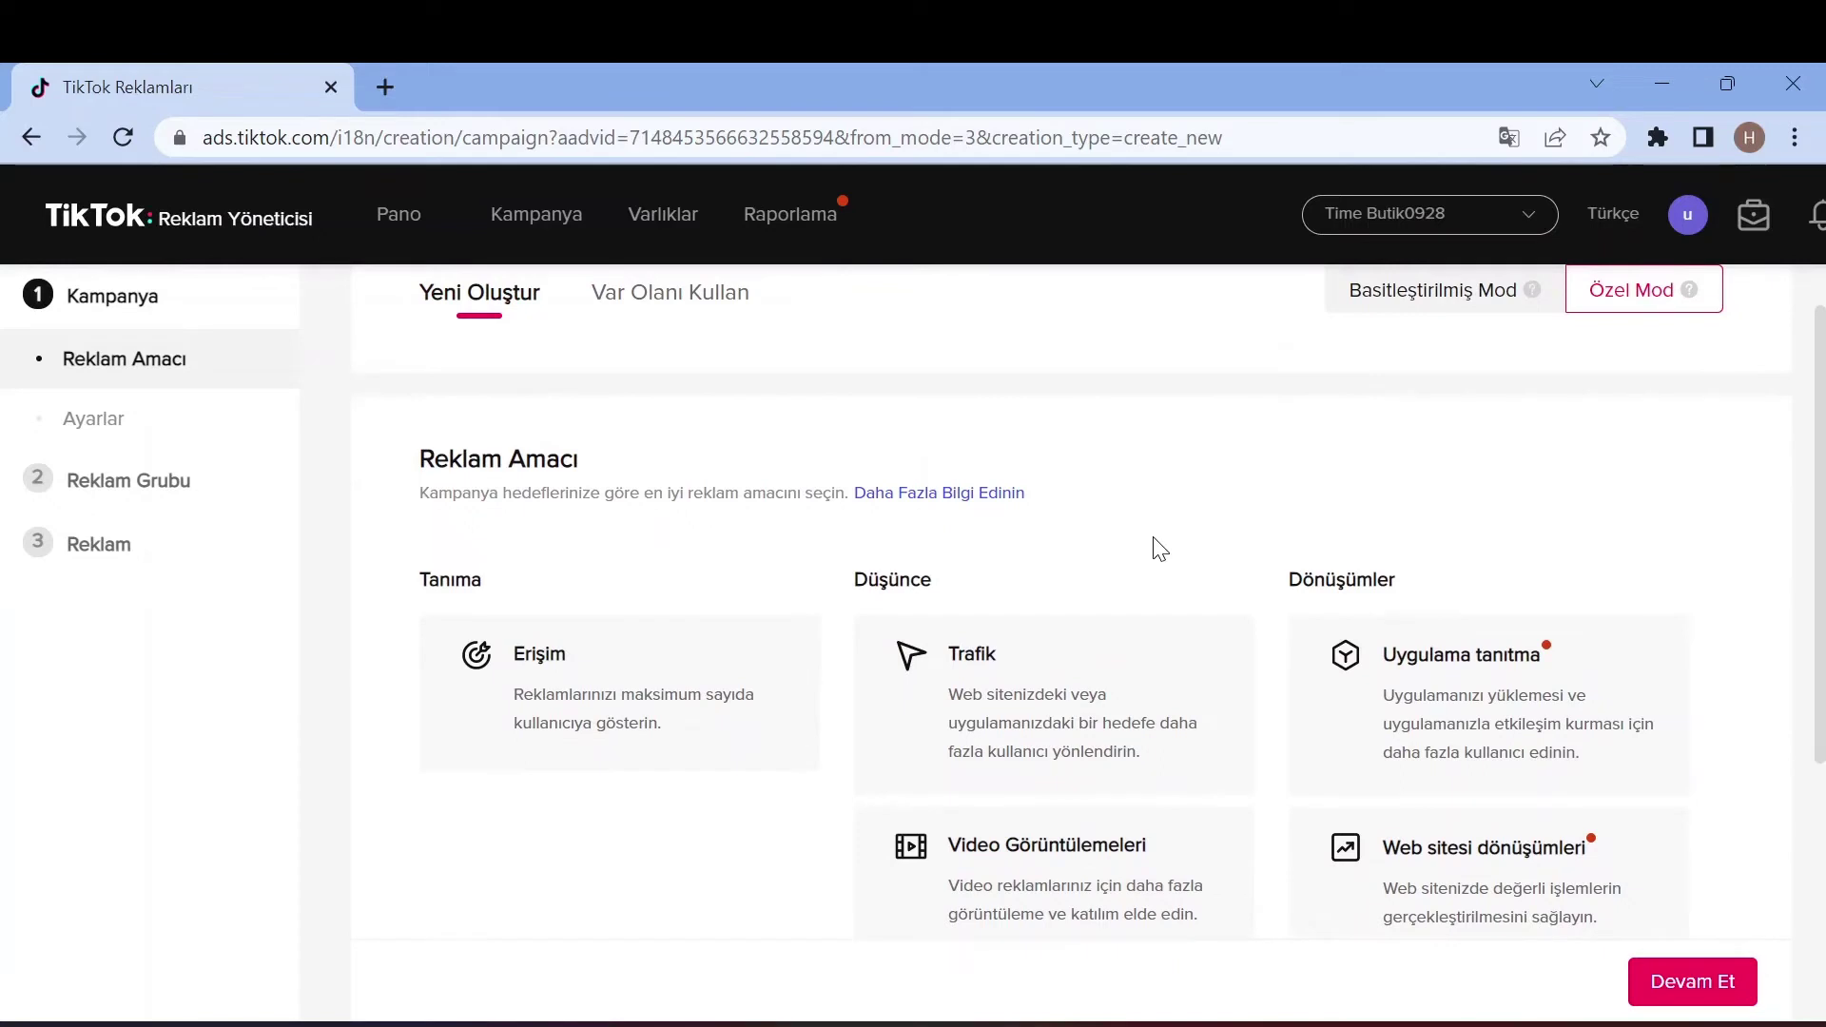
scroll(1161, 550, "down", 2)
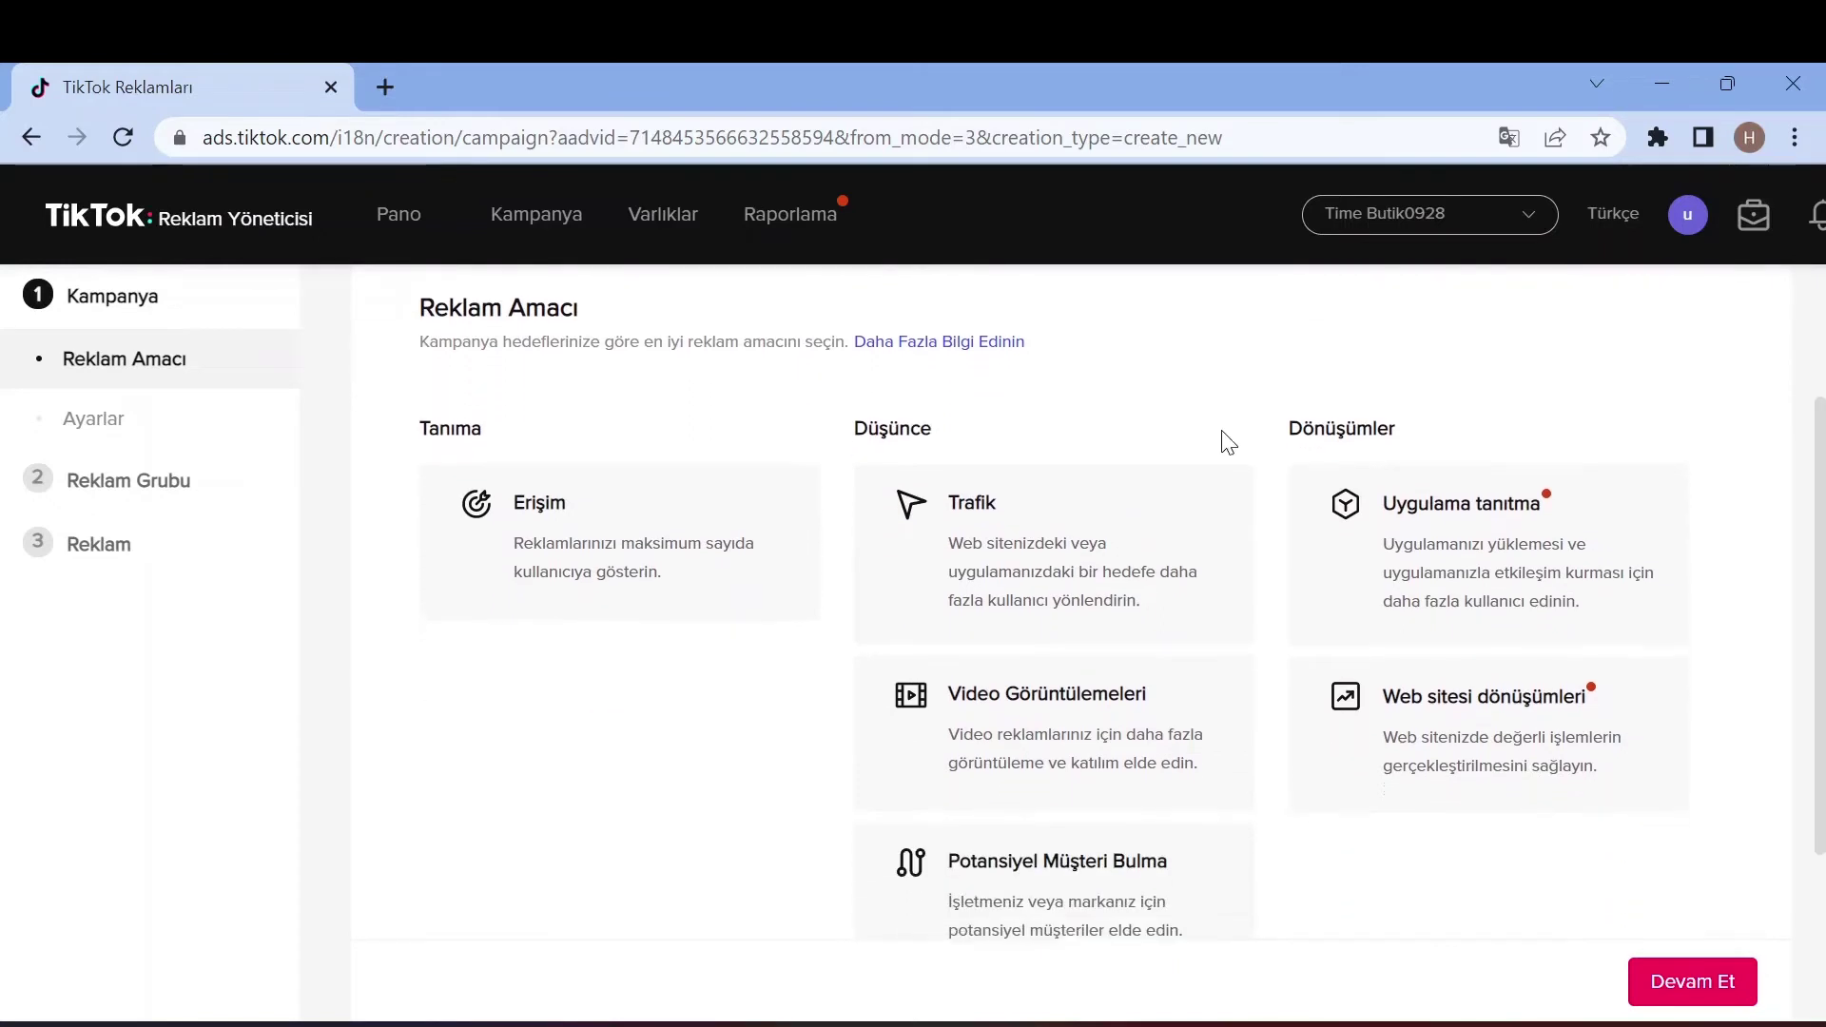
scroll(1189, 447, "down", 2)
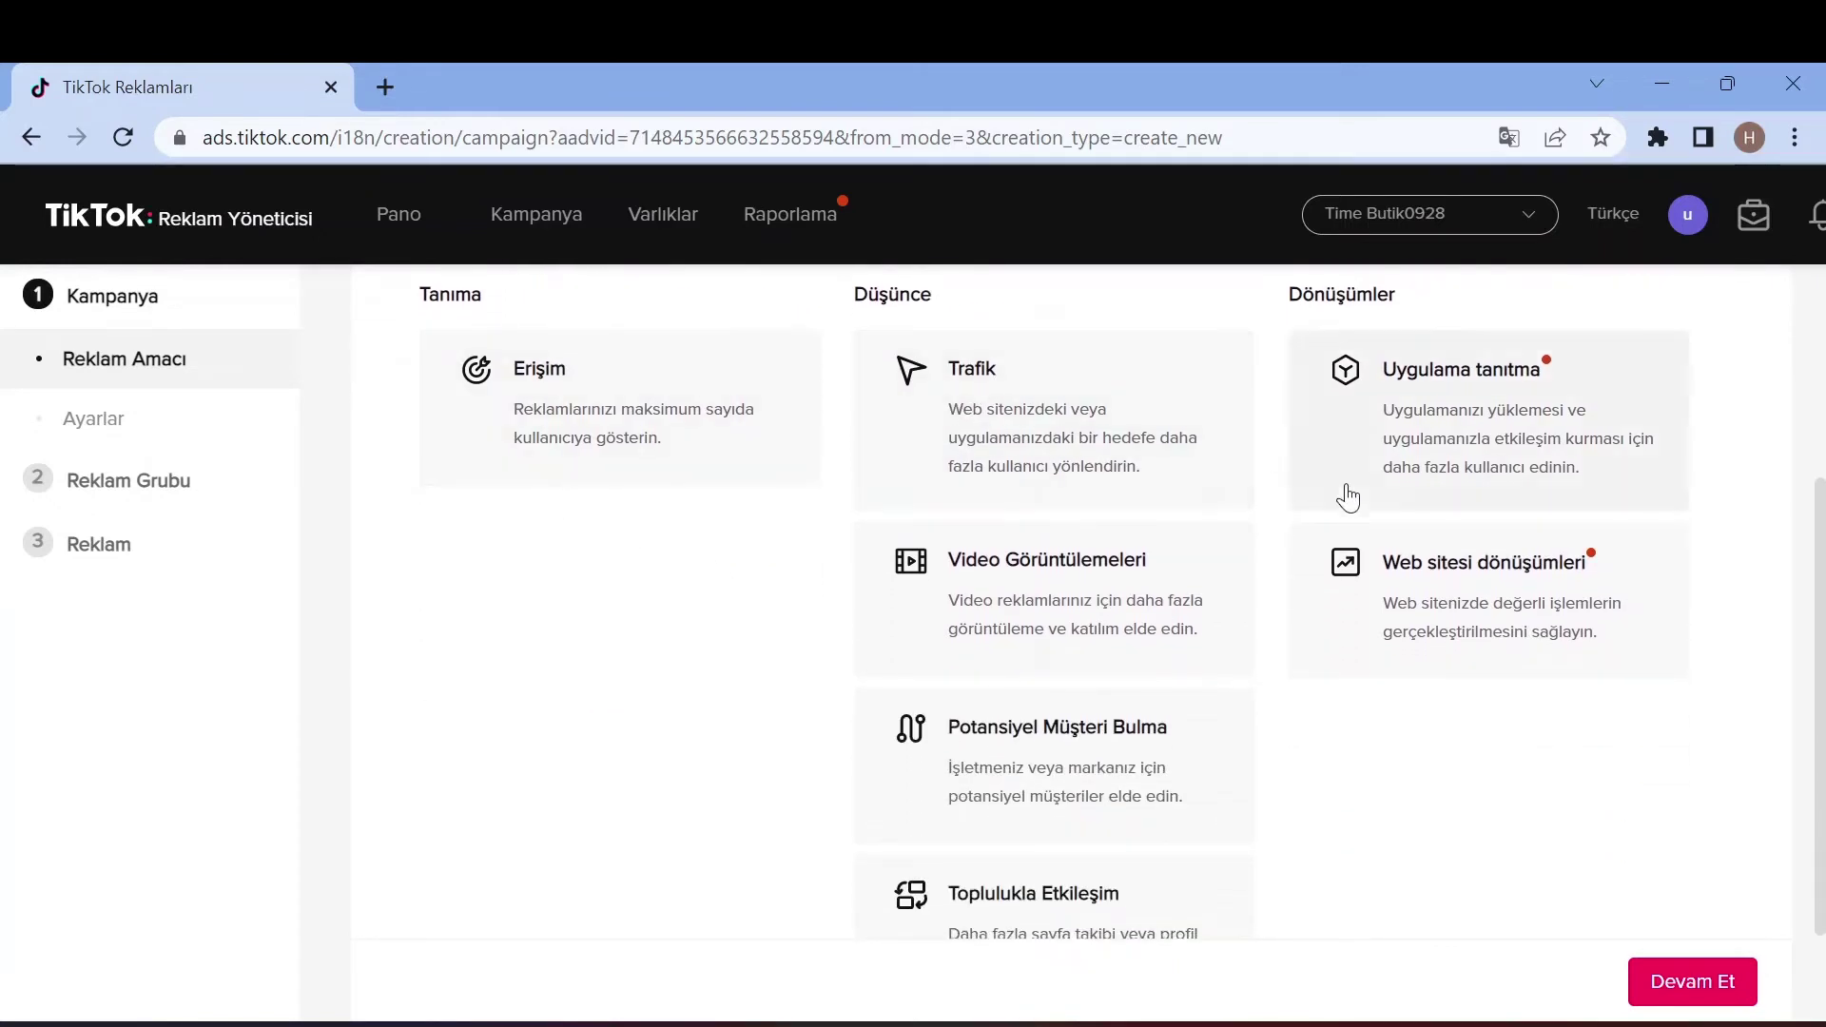
scroll(1490, 769, "down", 1)
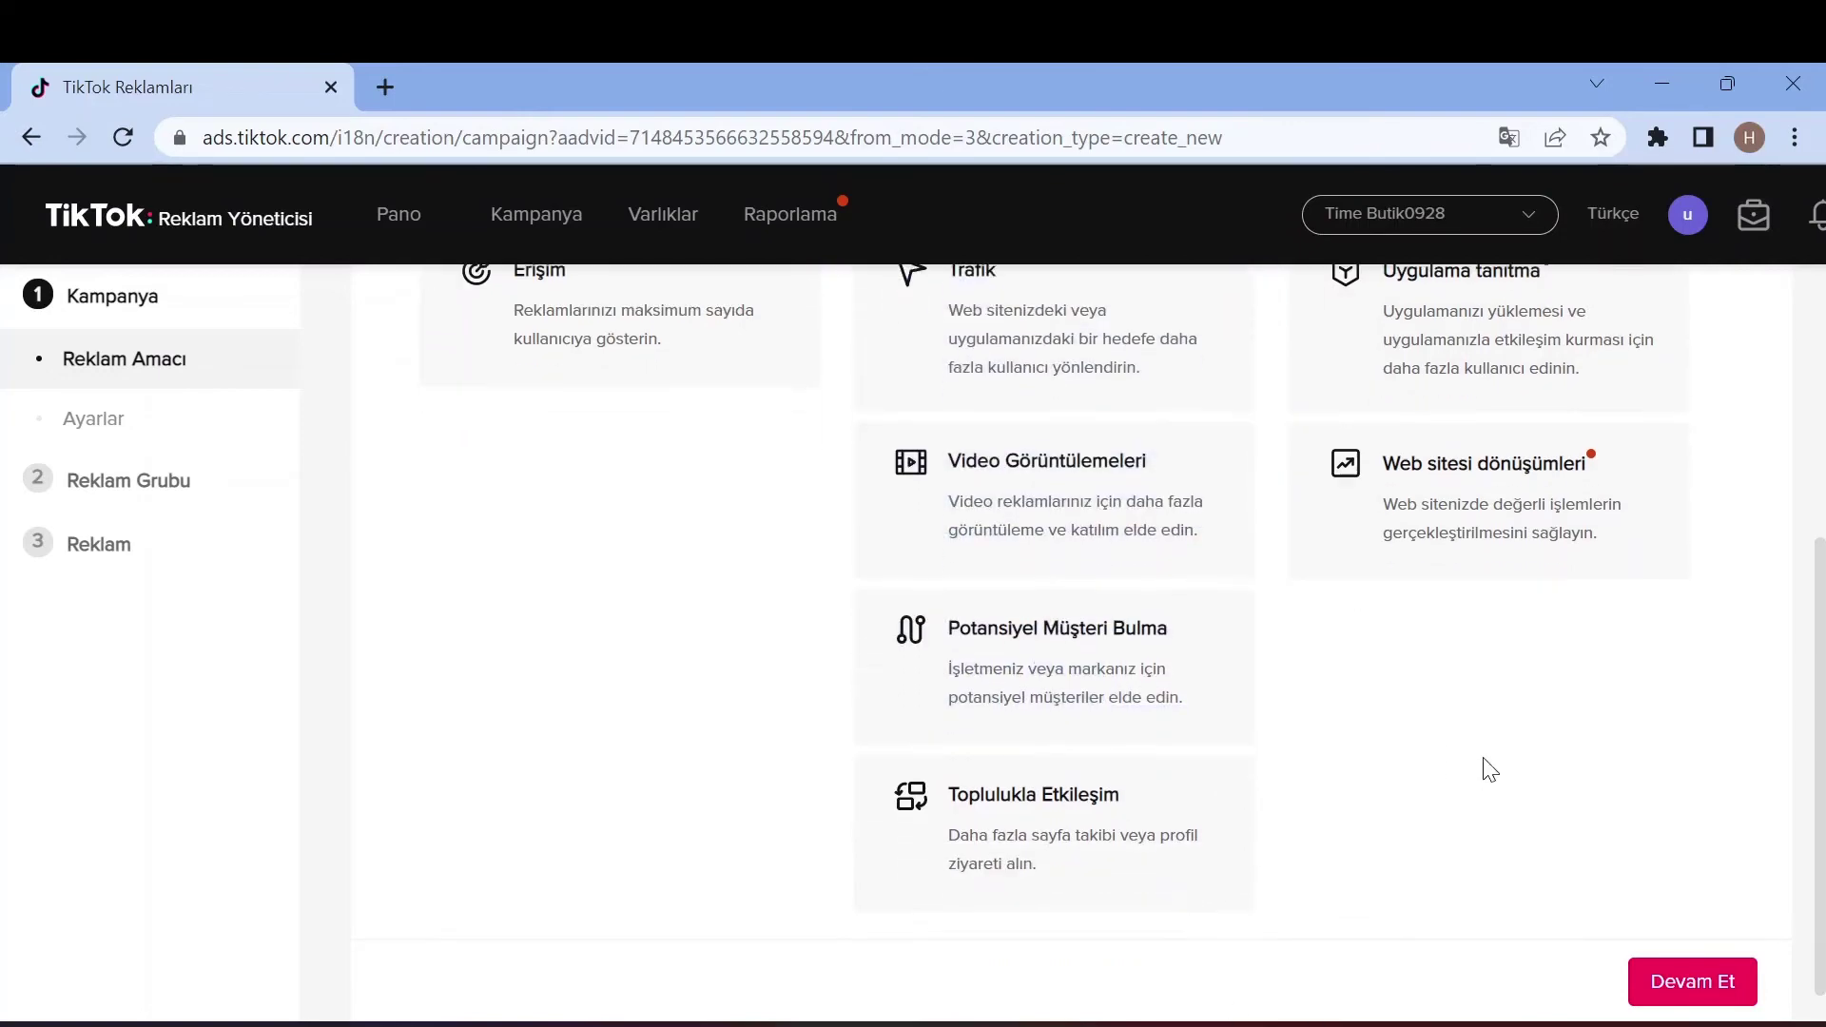
scroll(1489, 769, "down", 1)
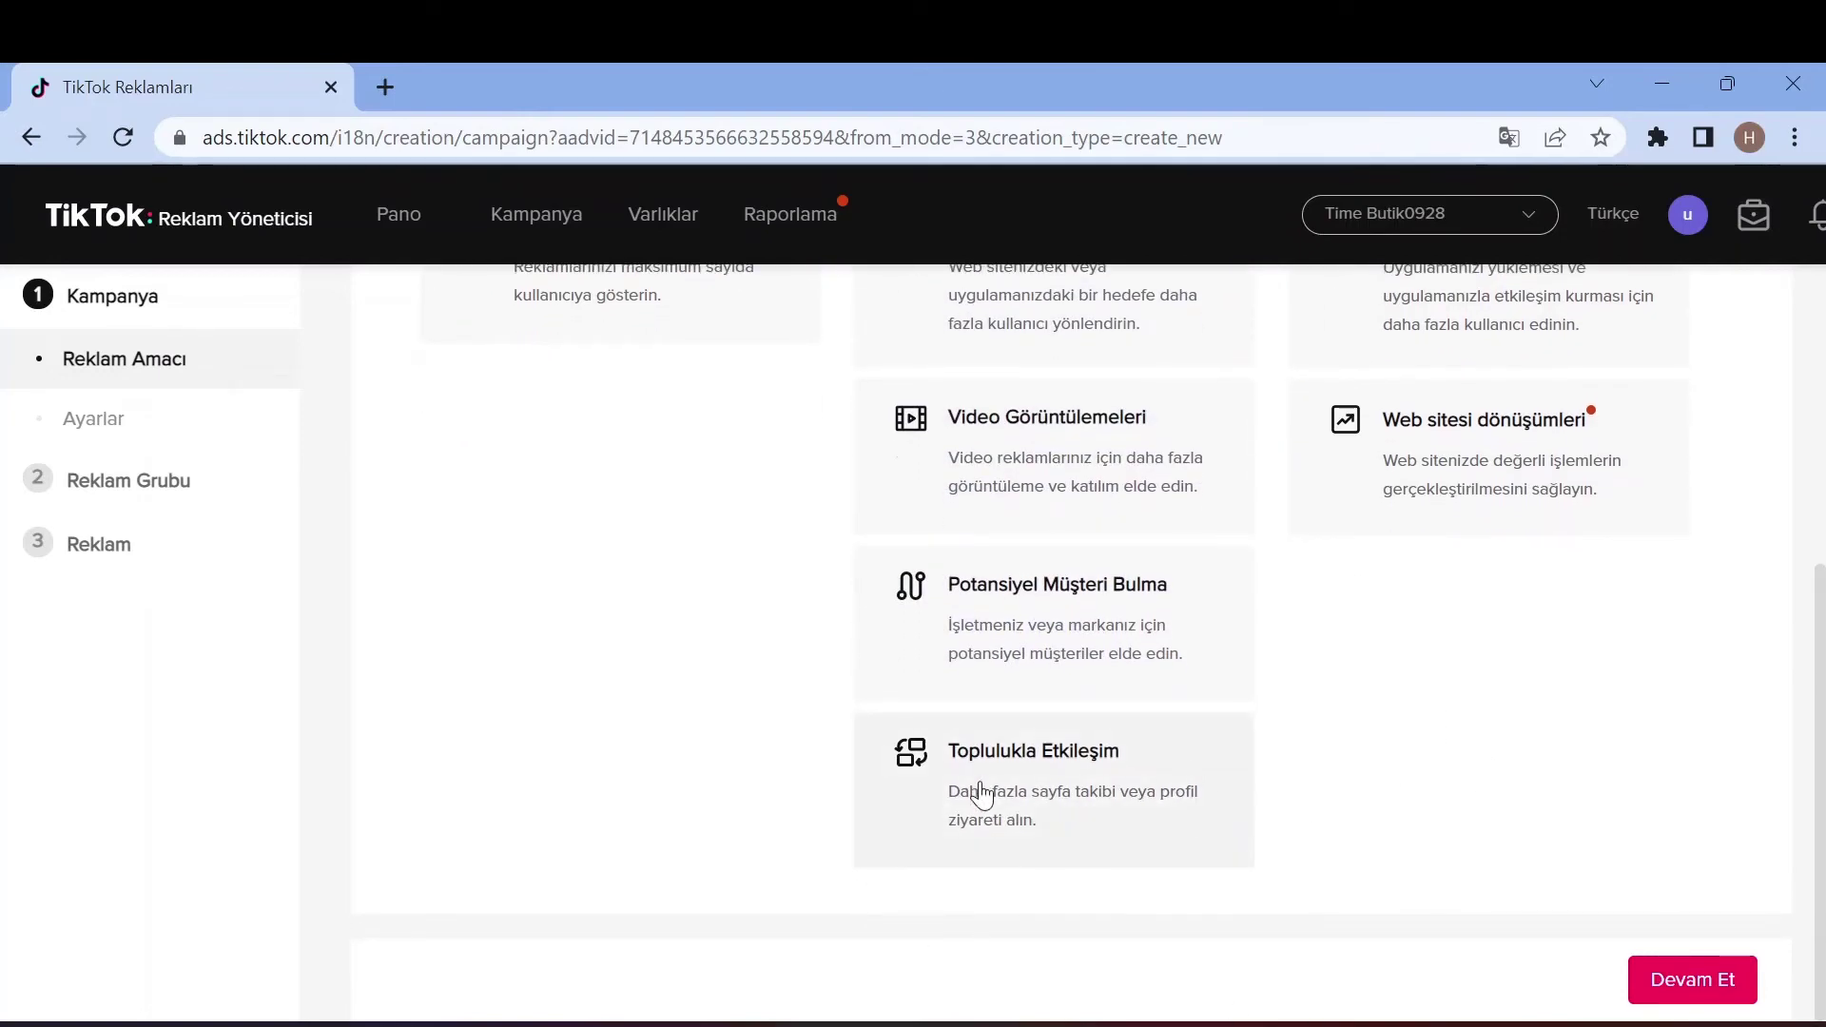
scroll(980, 780, "up", 3)
scroll(951, 476, "down", 3)
scroll(1097, 820, "up", 4)
scroll(702, 766, "down", 2)
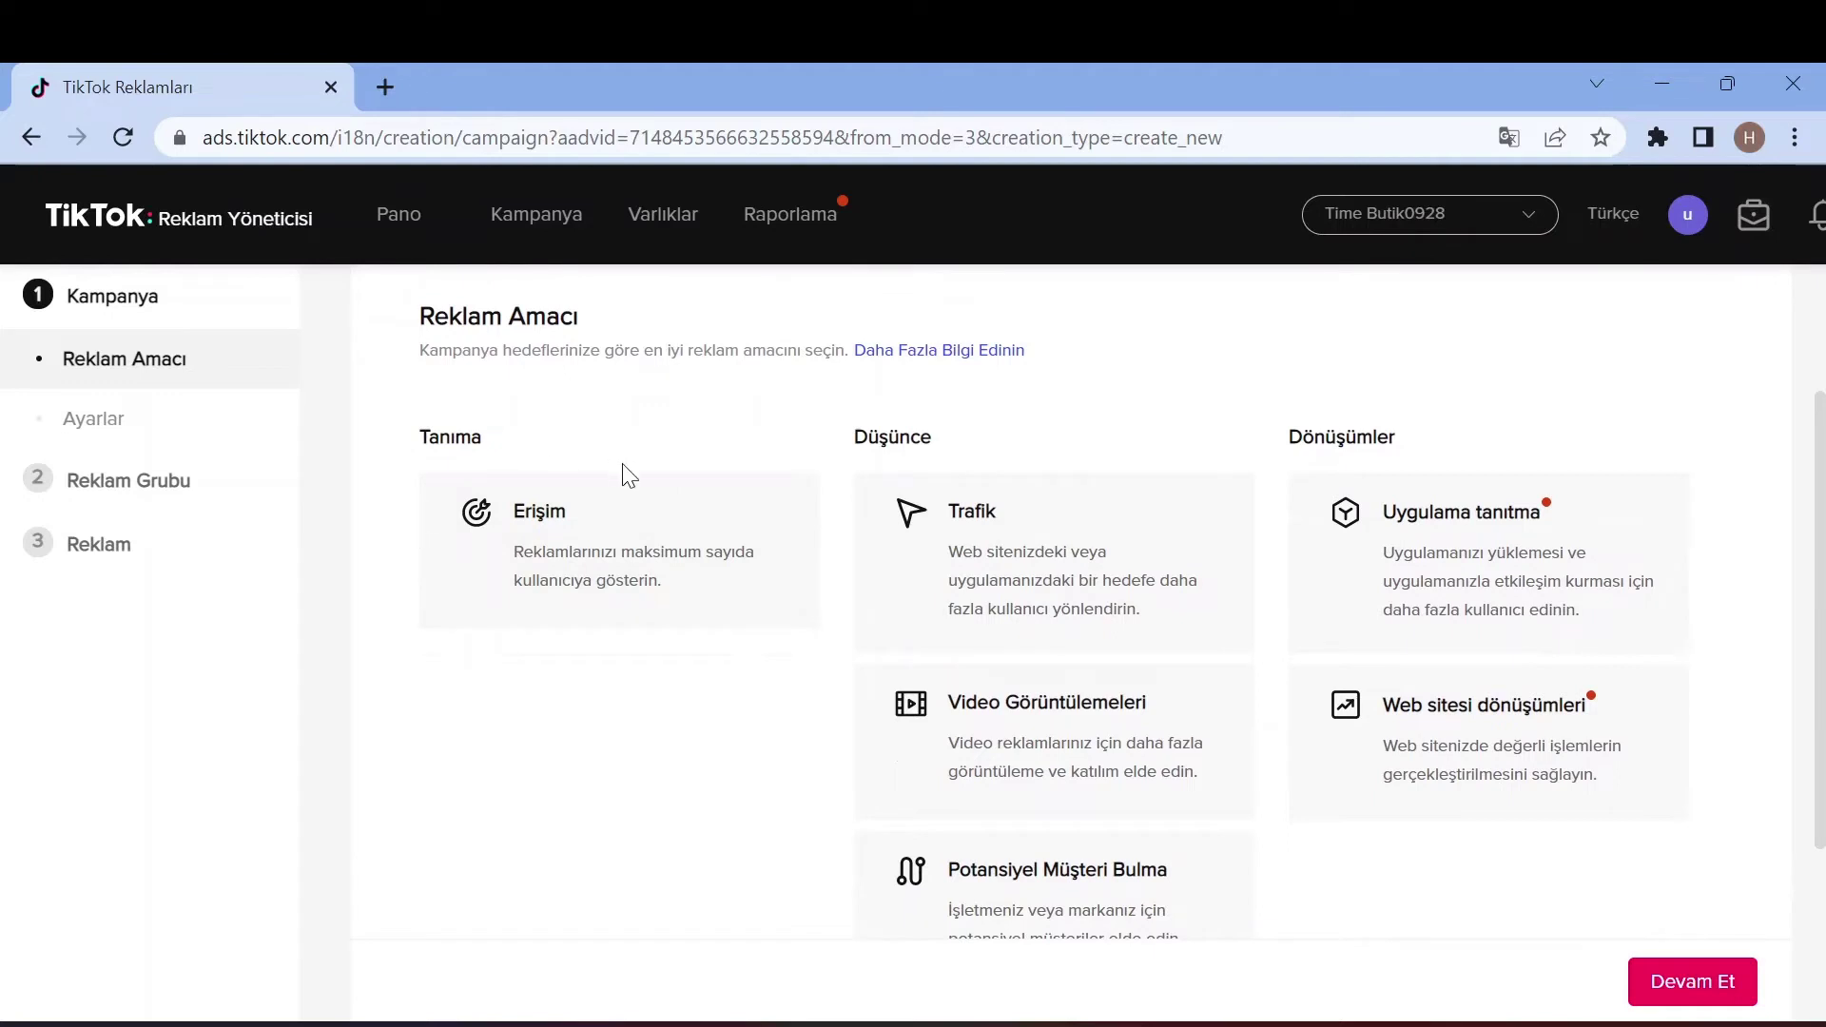
Choose Toplulukla Etkileşim as the campaign's advertising objective
scroll(661, 673, "down", 3)
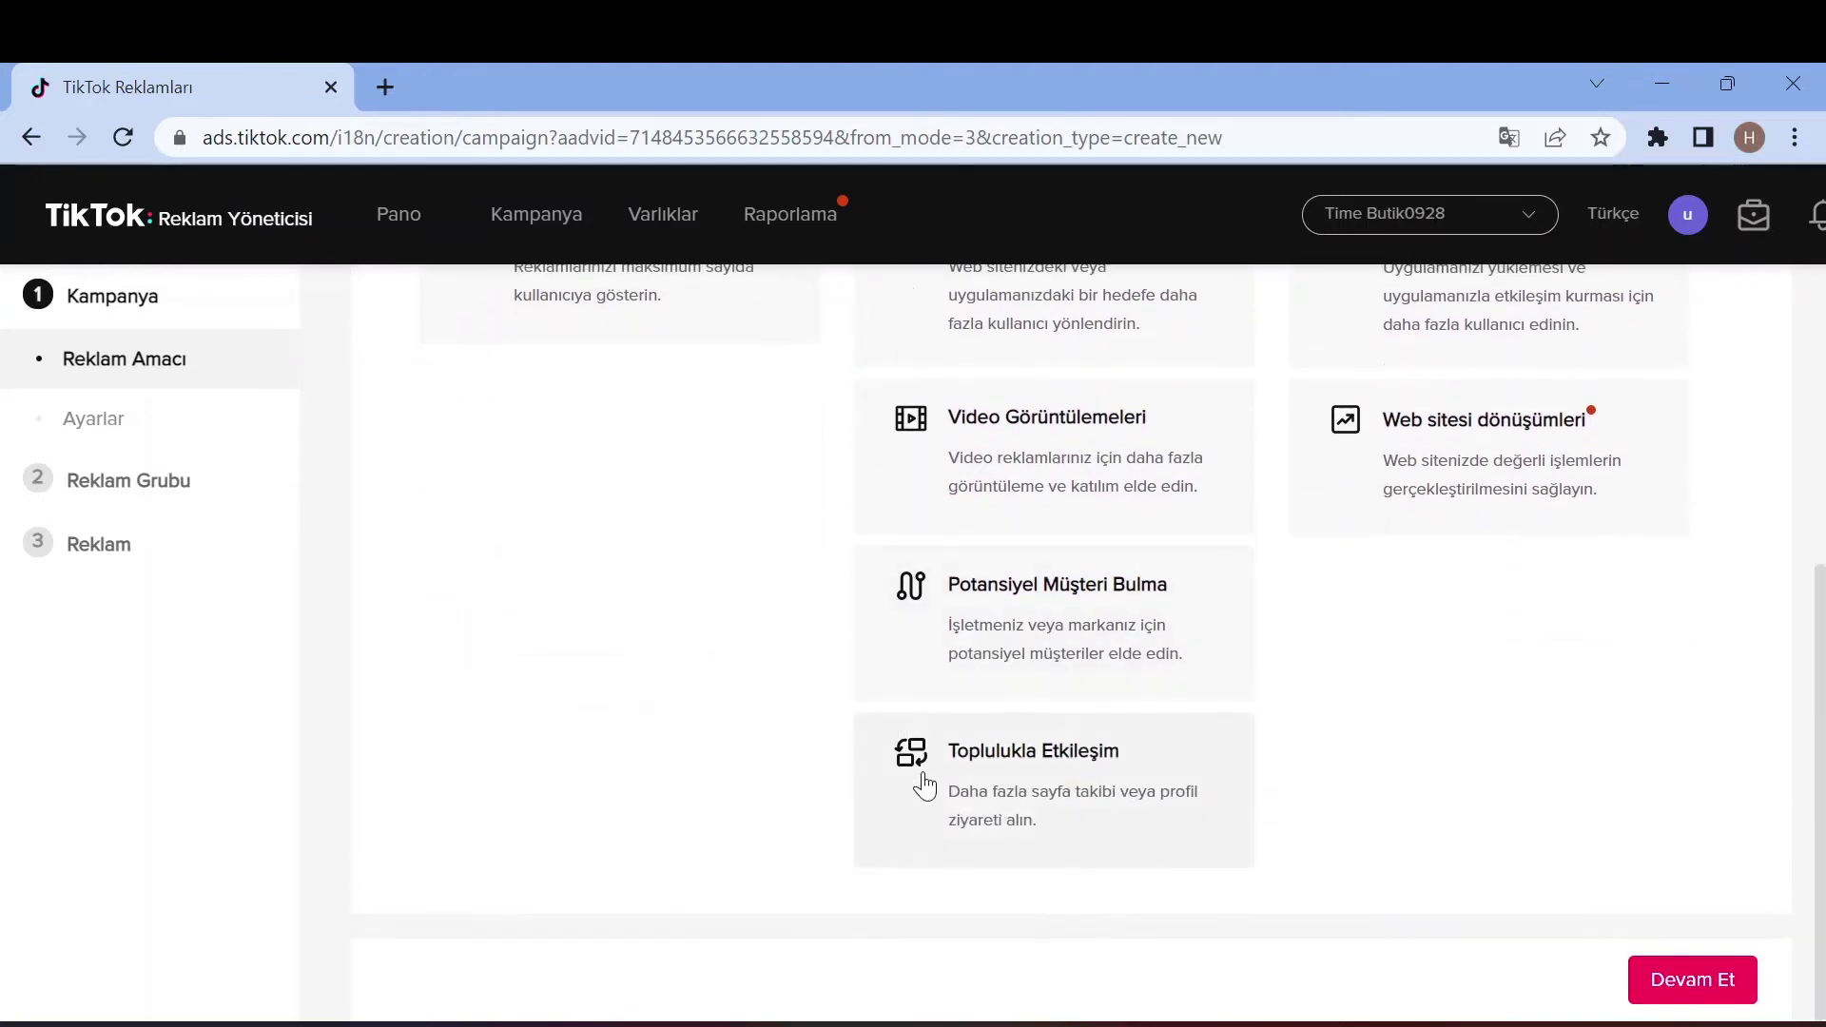
left_click(924, 786)
scroll(967, 587, "up", 3)
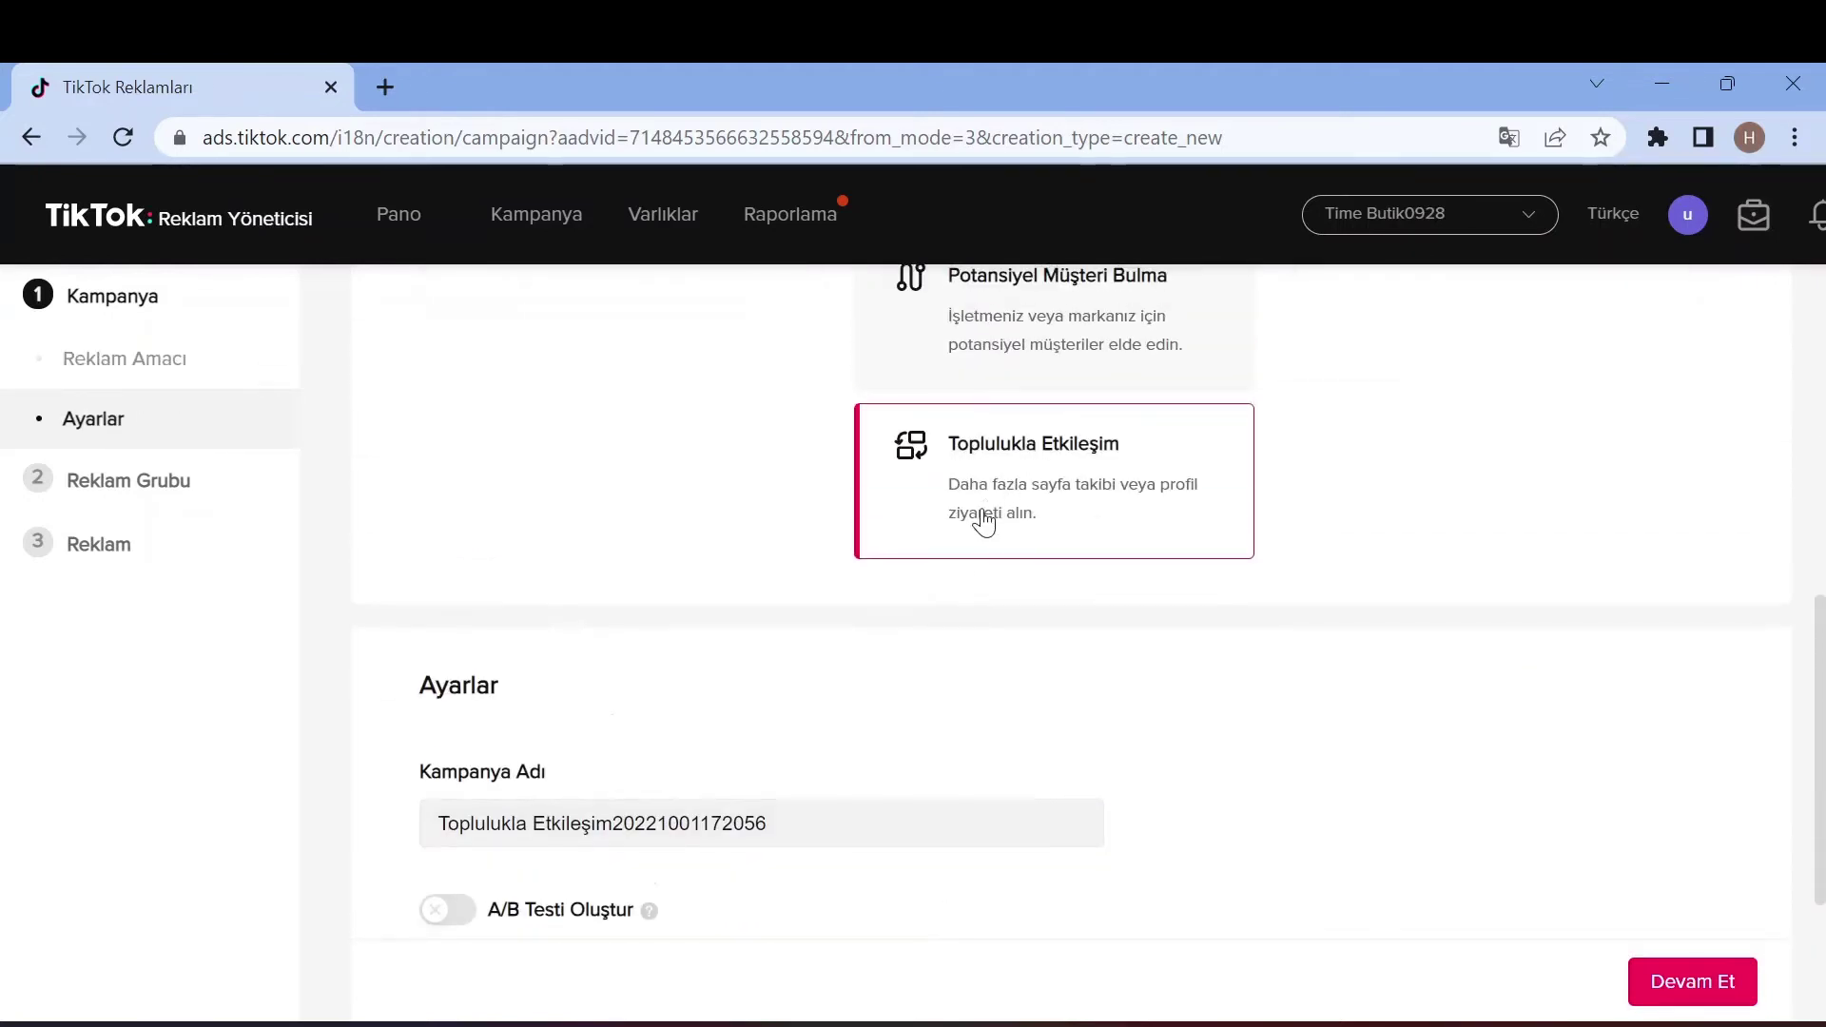
Turn on Kampanya bütçe optimizasyonu for the campaign and set its daily budget to 25.00 TRY
scroll(983, 521, "down", 3)
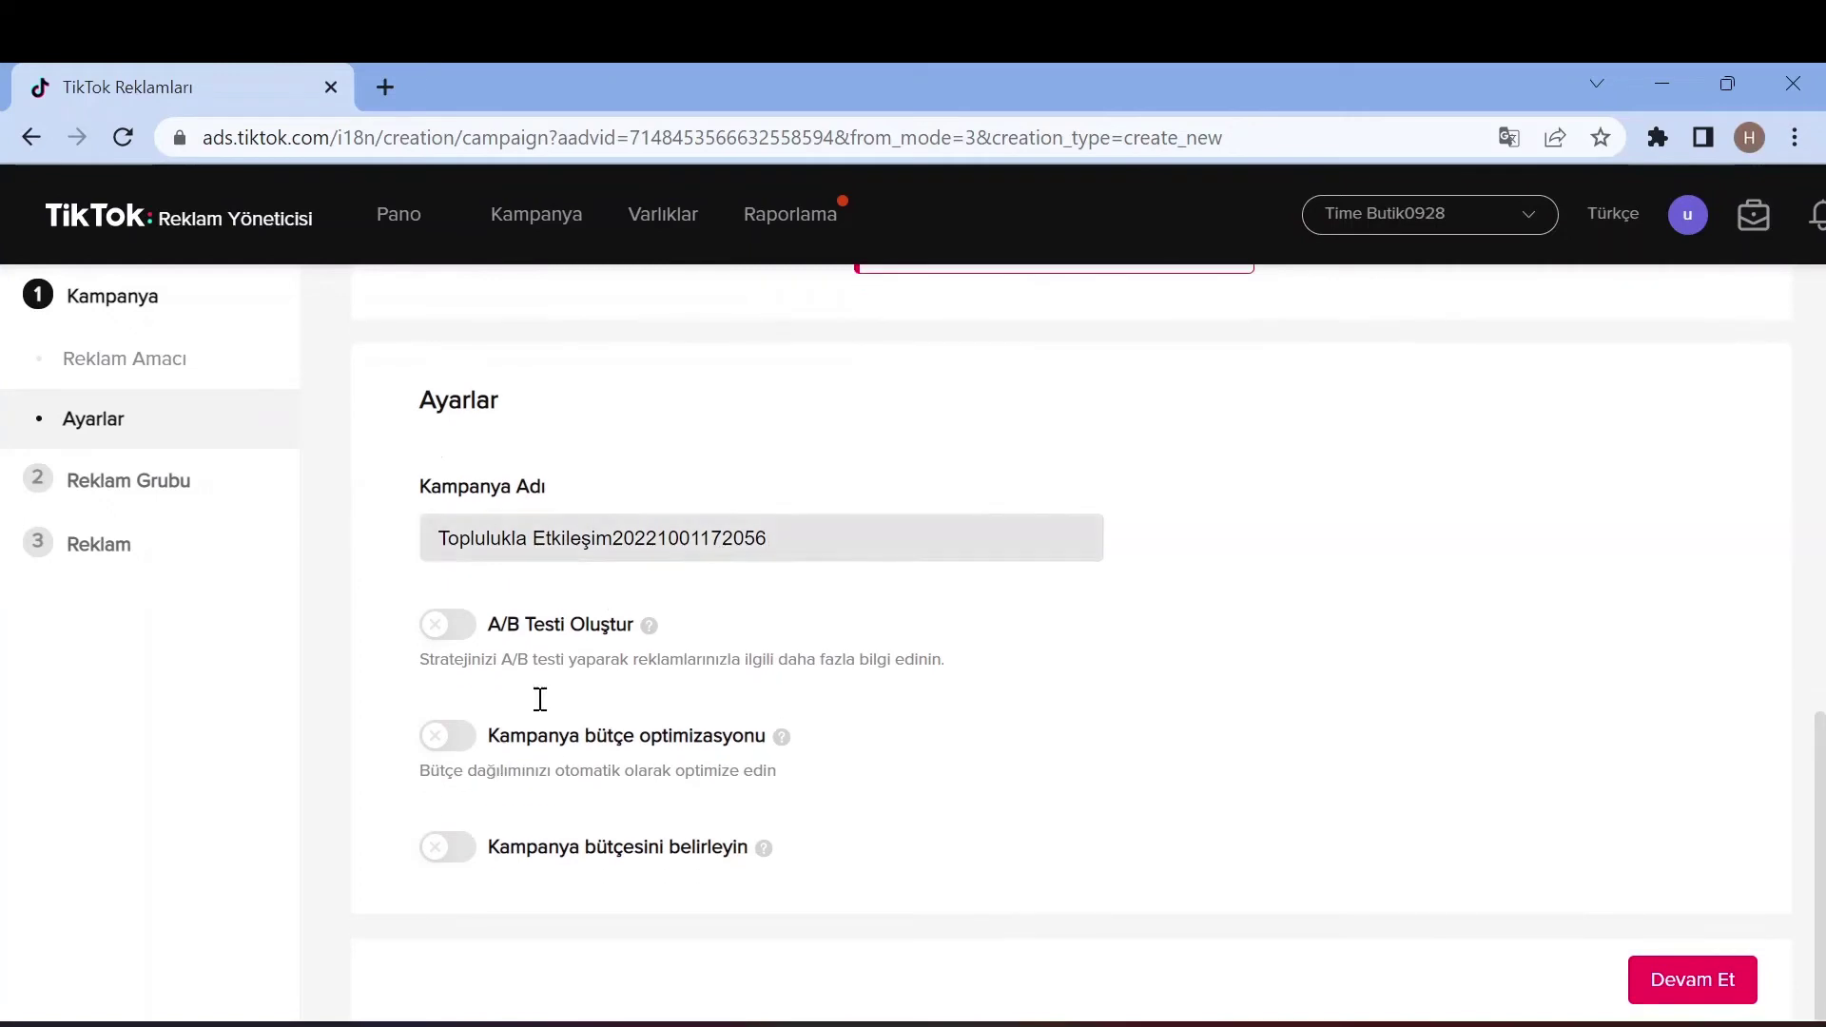
mouse_move(466, 638)
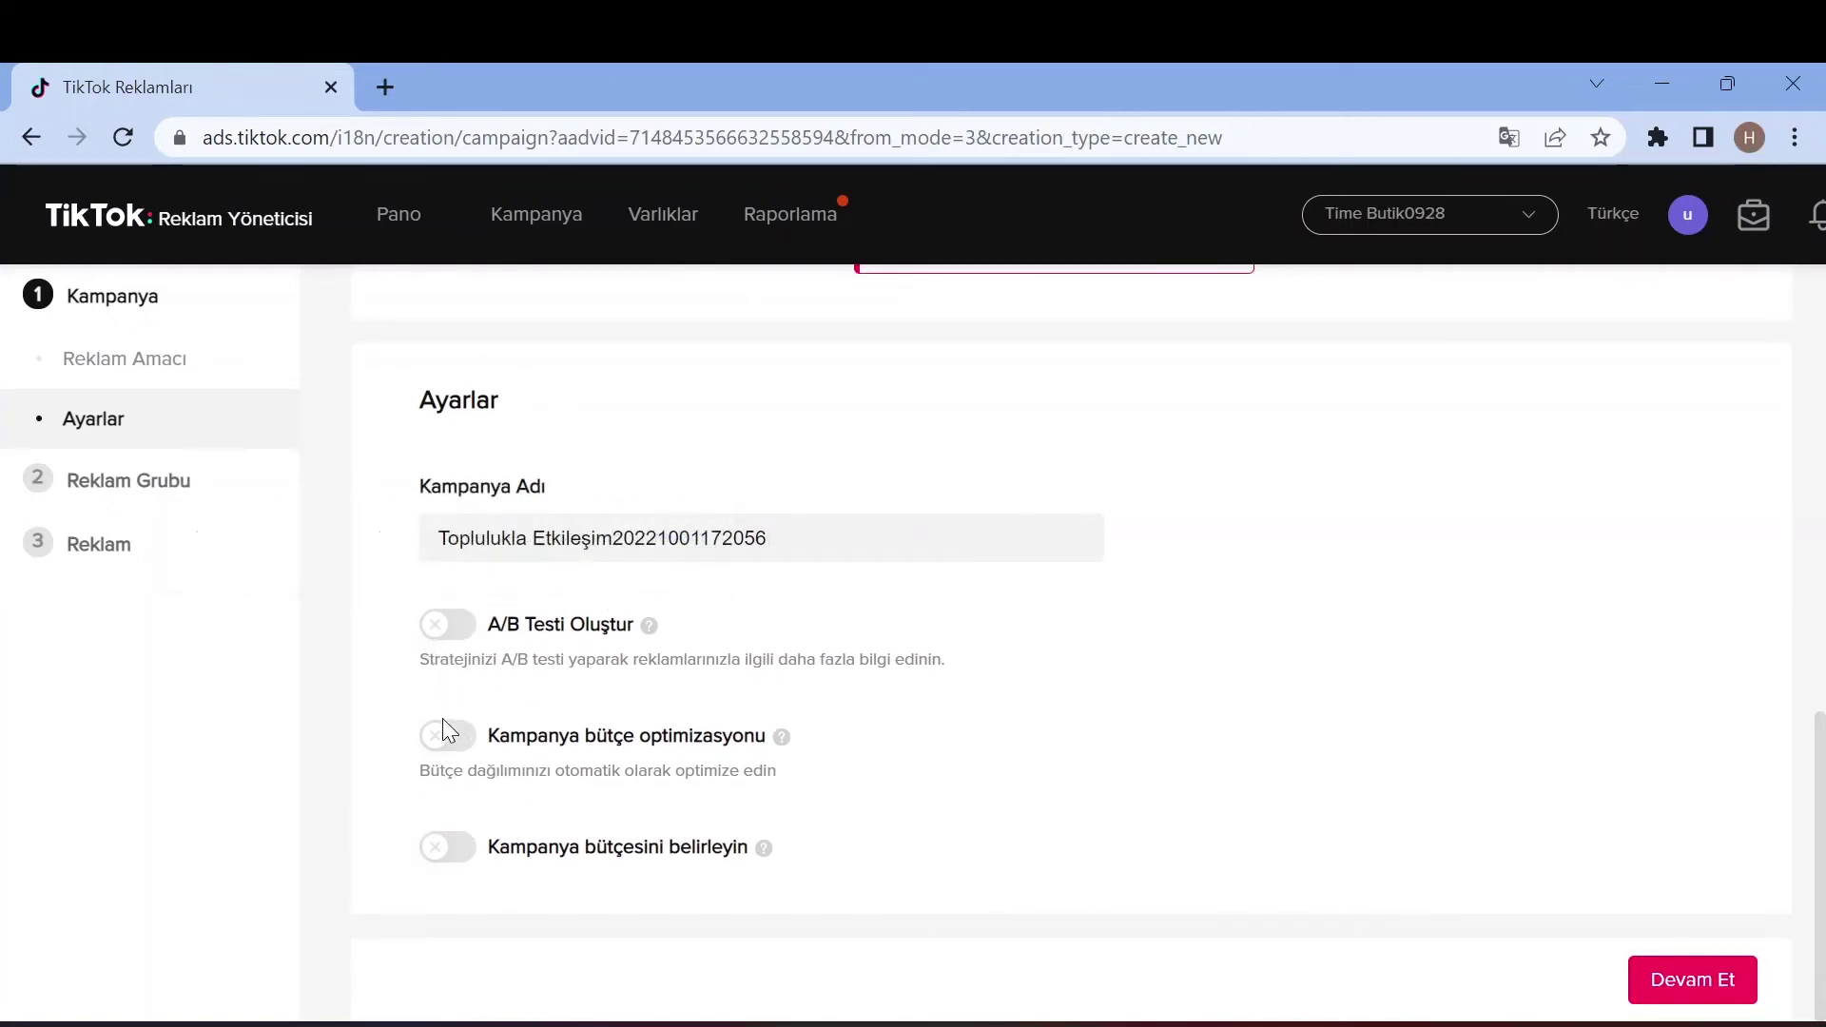
left_click(438, 745)
scroll(546, 745, "down", 3)
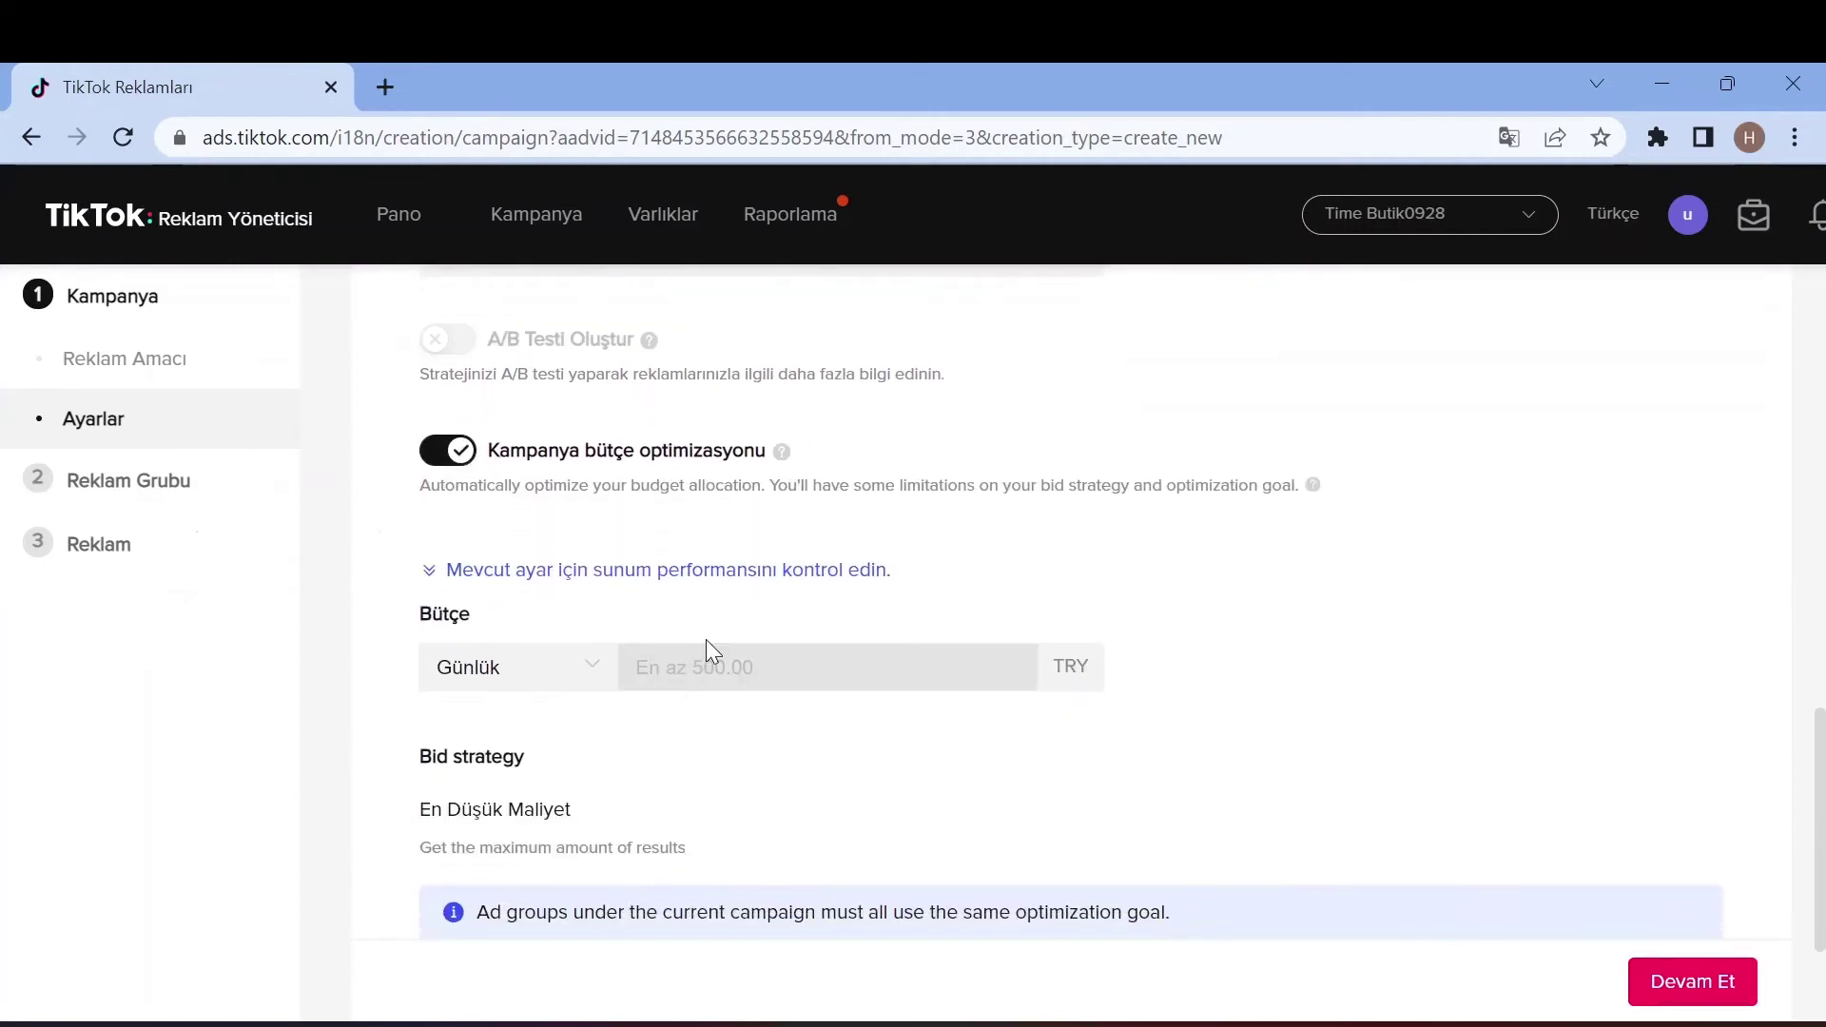
left_click(582, 688)
left_click(706, 677)
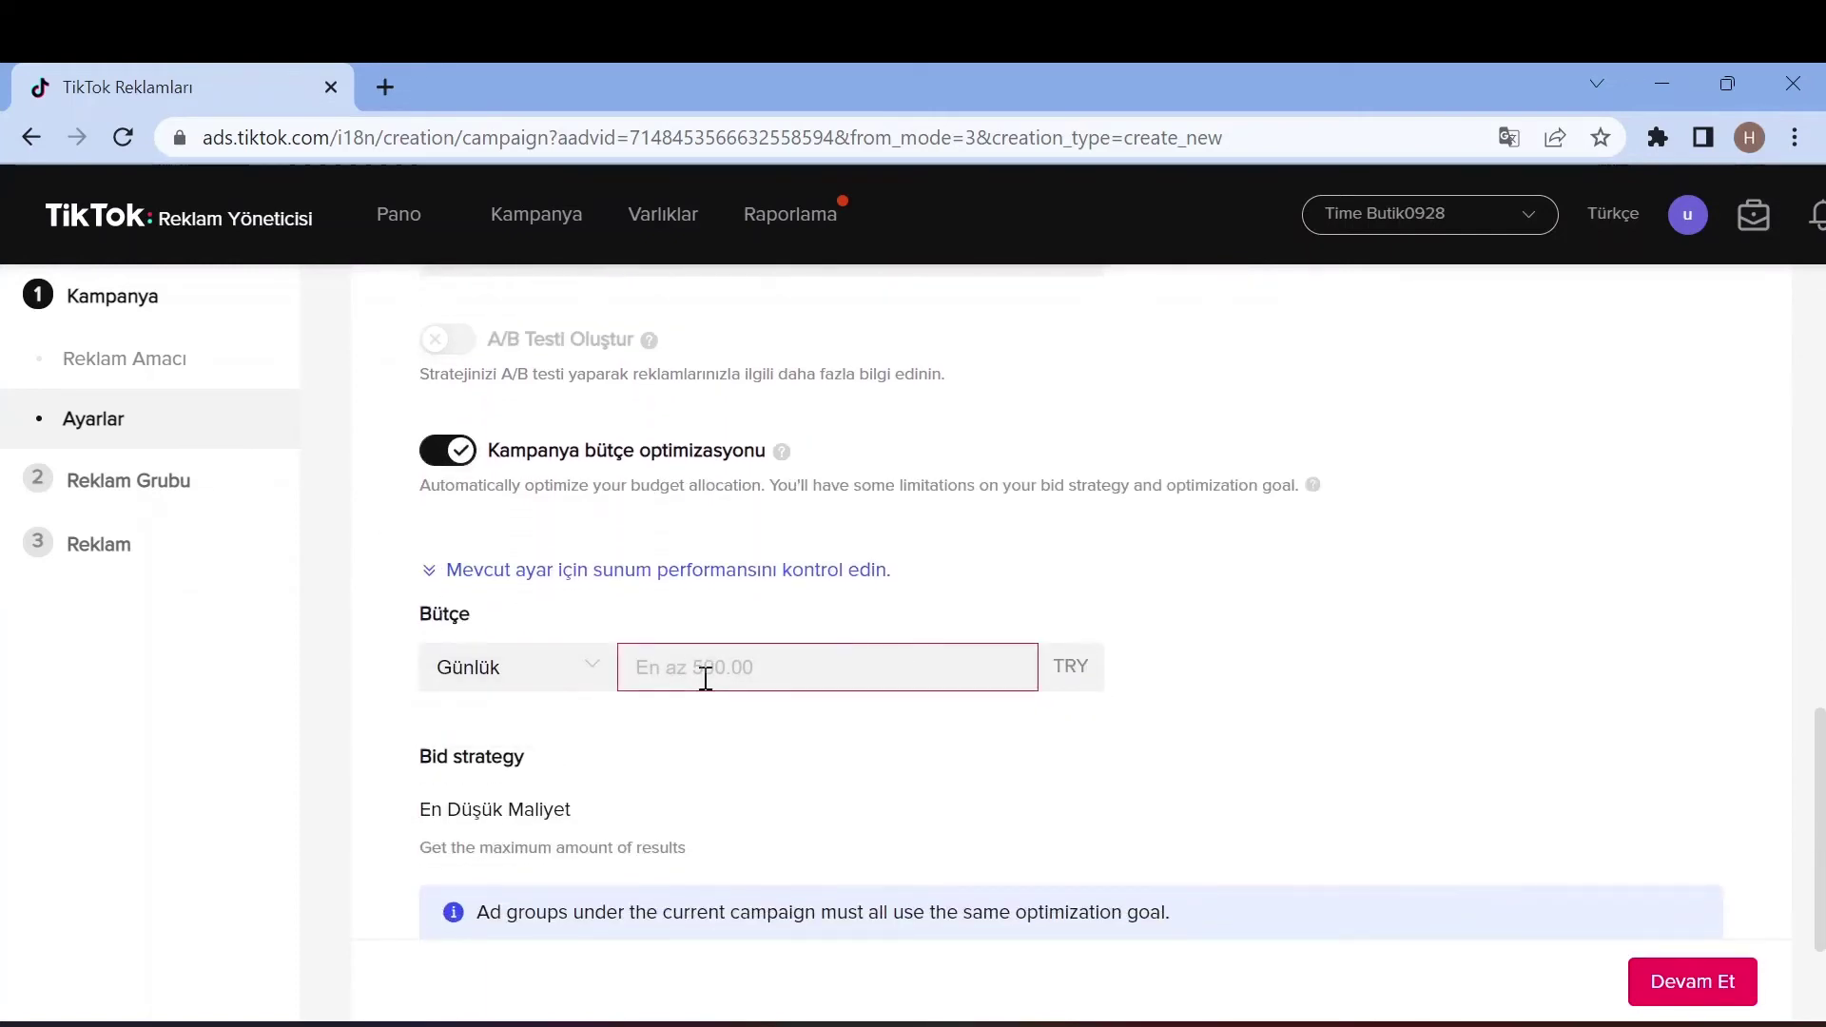
left_click(1112, 566)
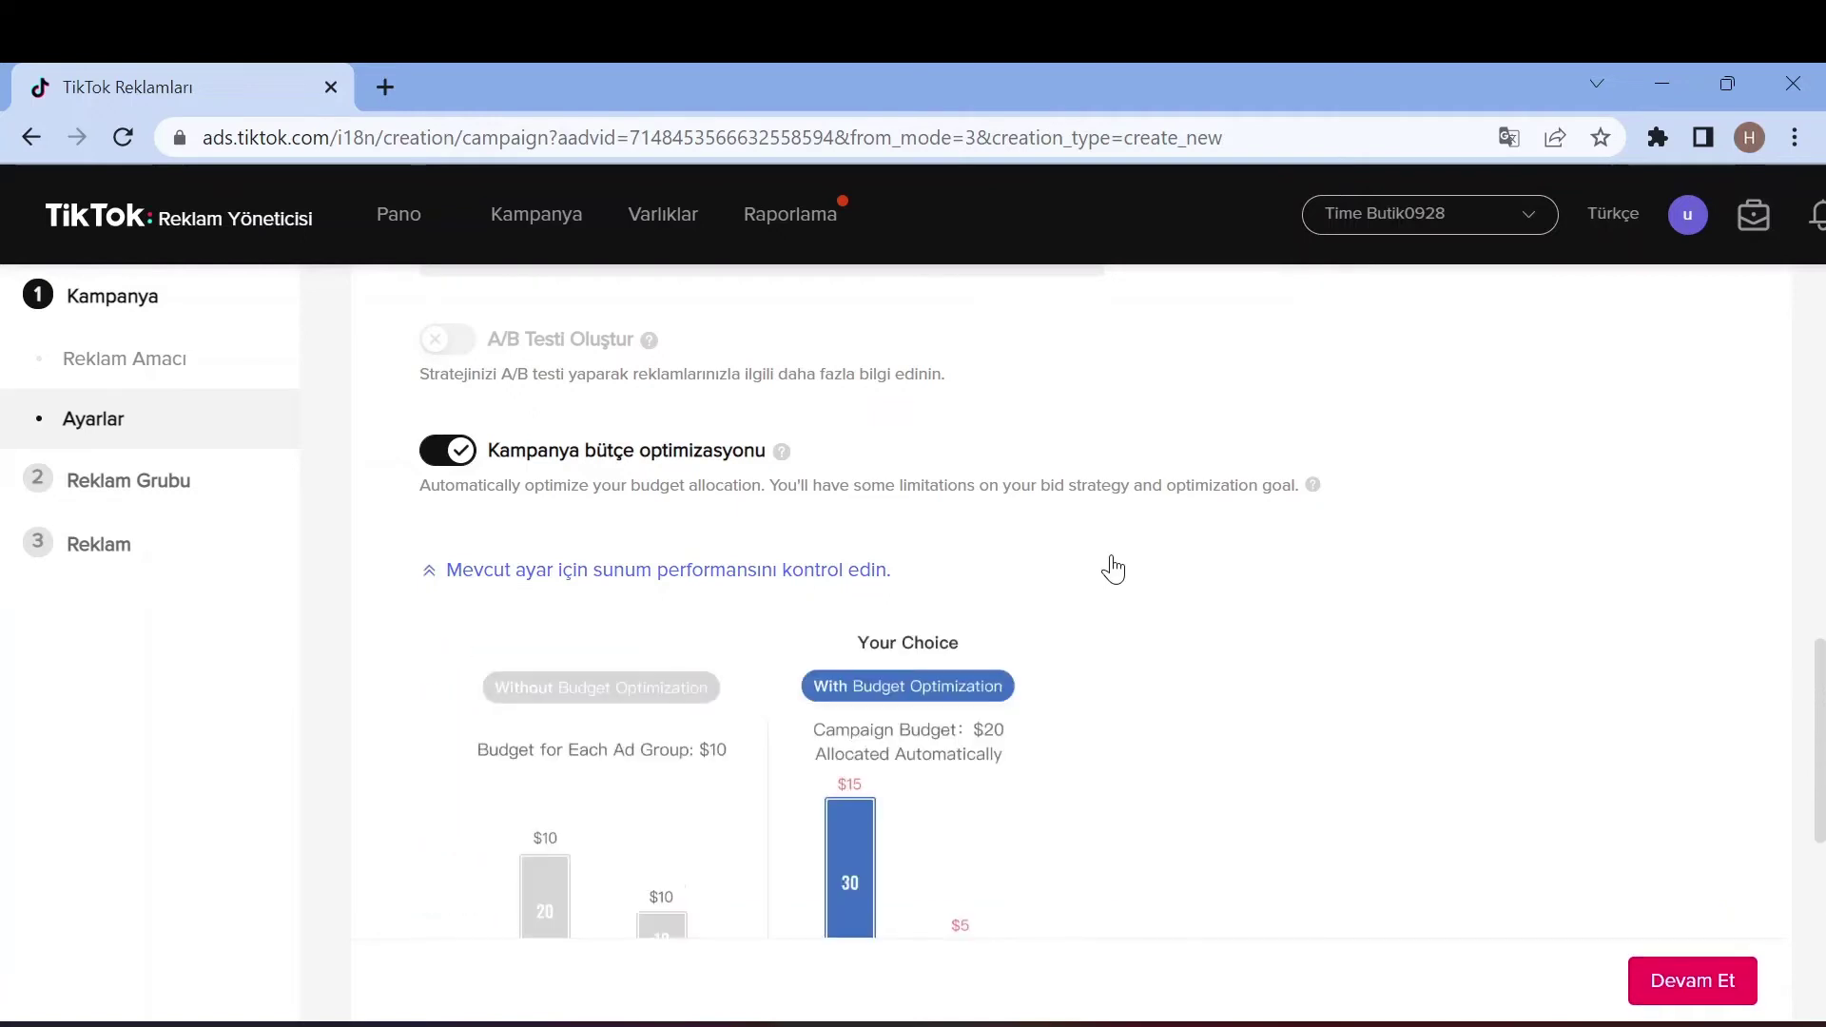
scroll(1110, 571, "down", 4)
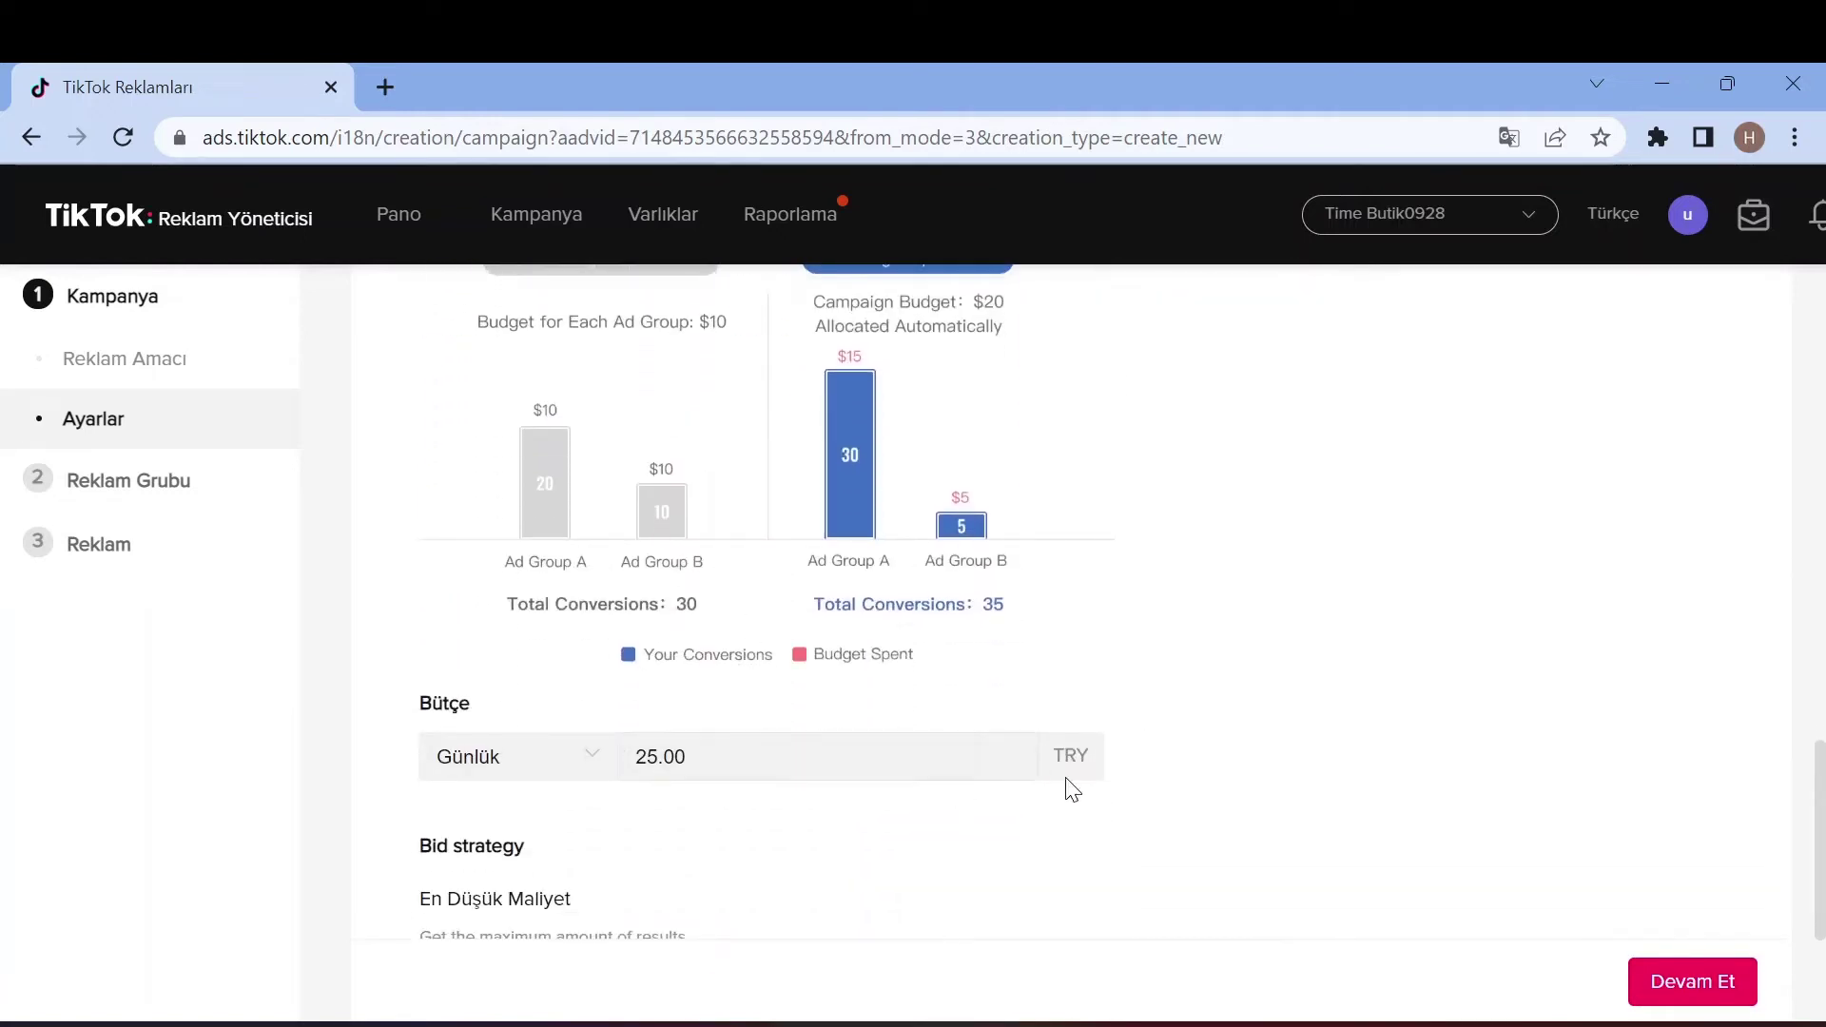
Review the optimized campaign's budget, bid strategy and delivery type, and try to continue to the ad group
scroll(723, 685, "down", 3)
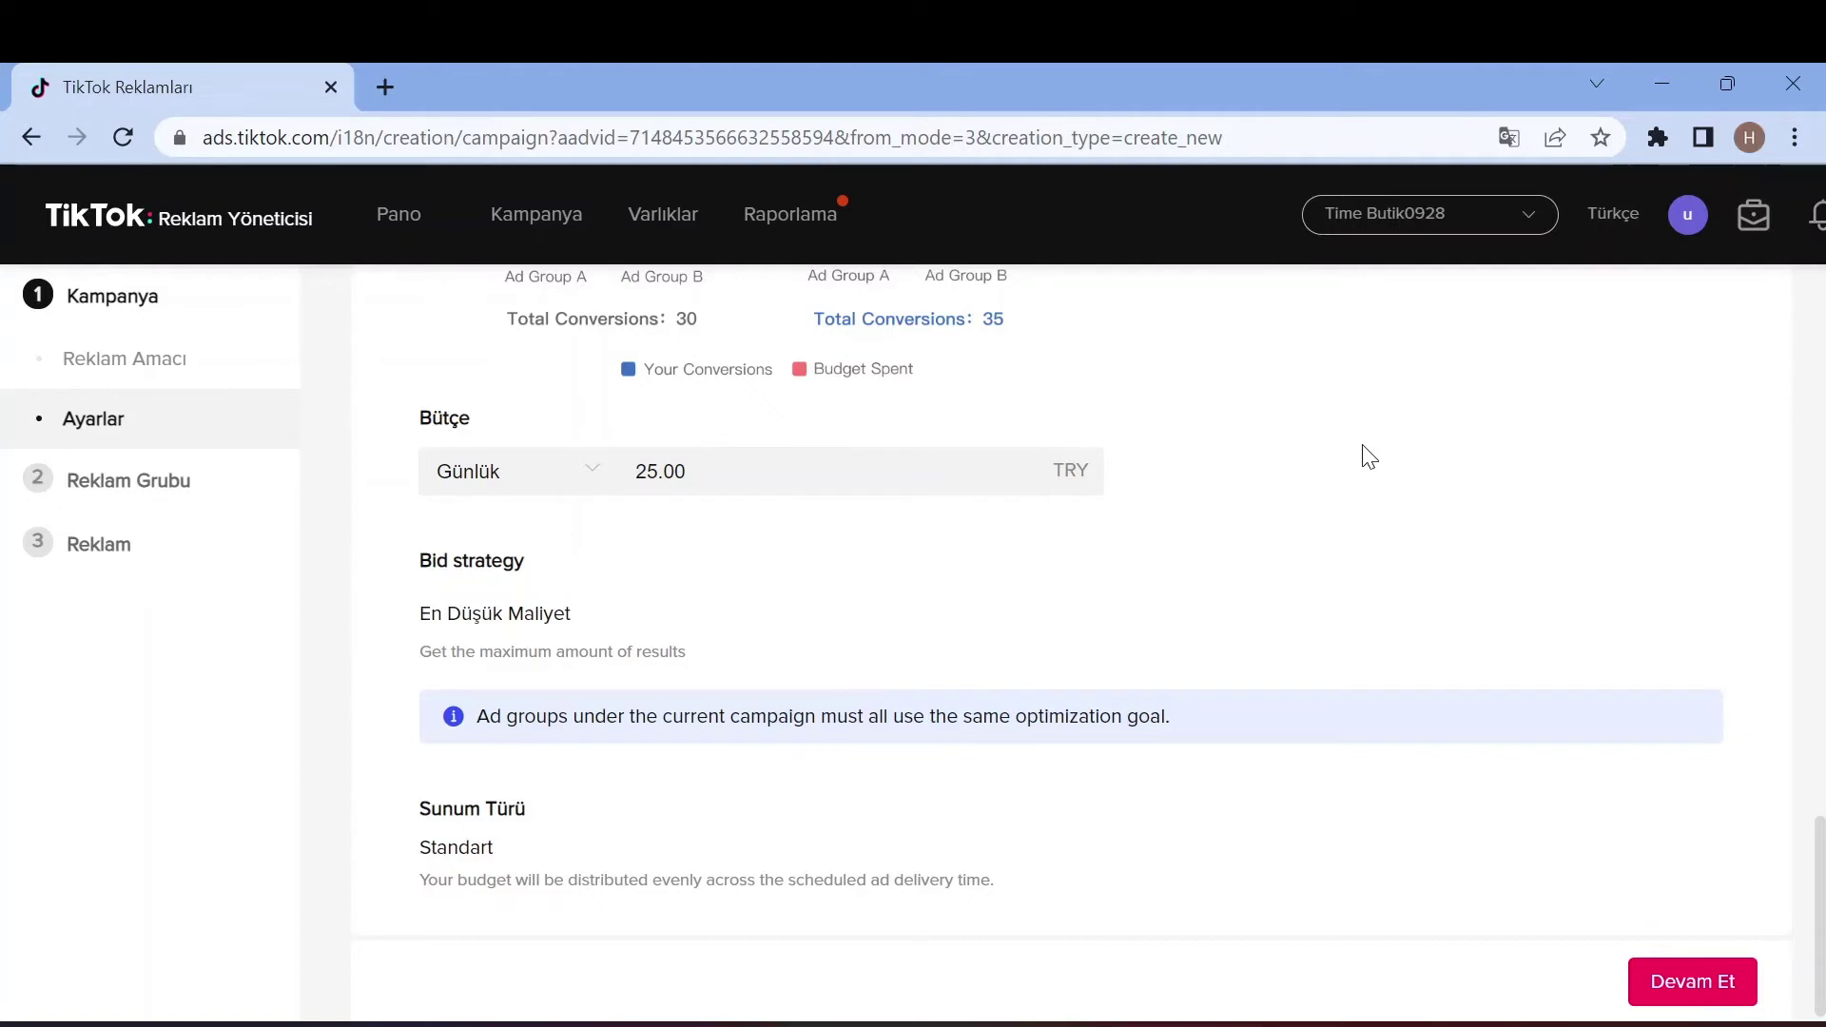
scroll(469, 802, "down", 1)
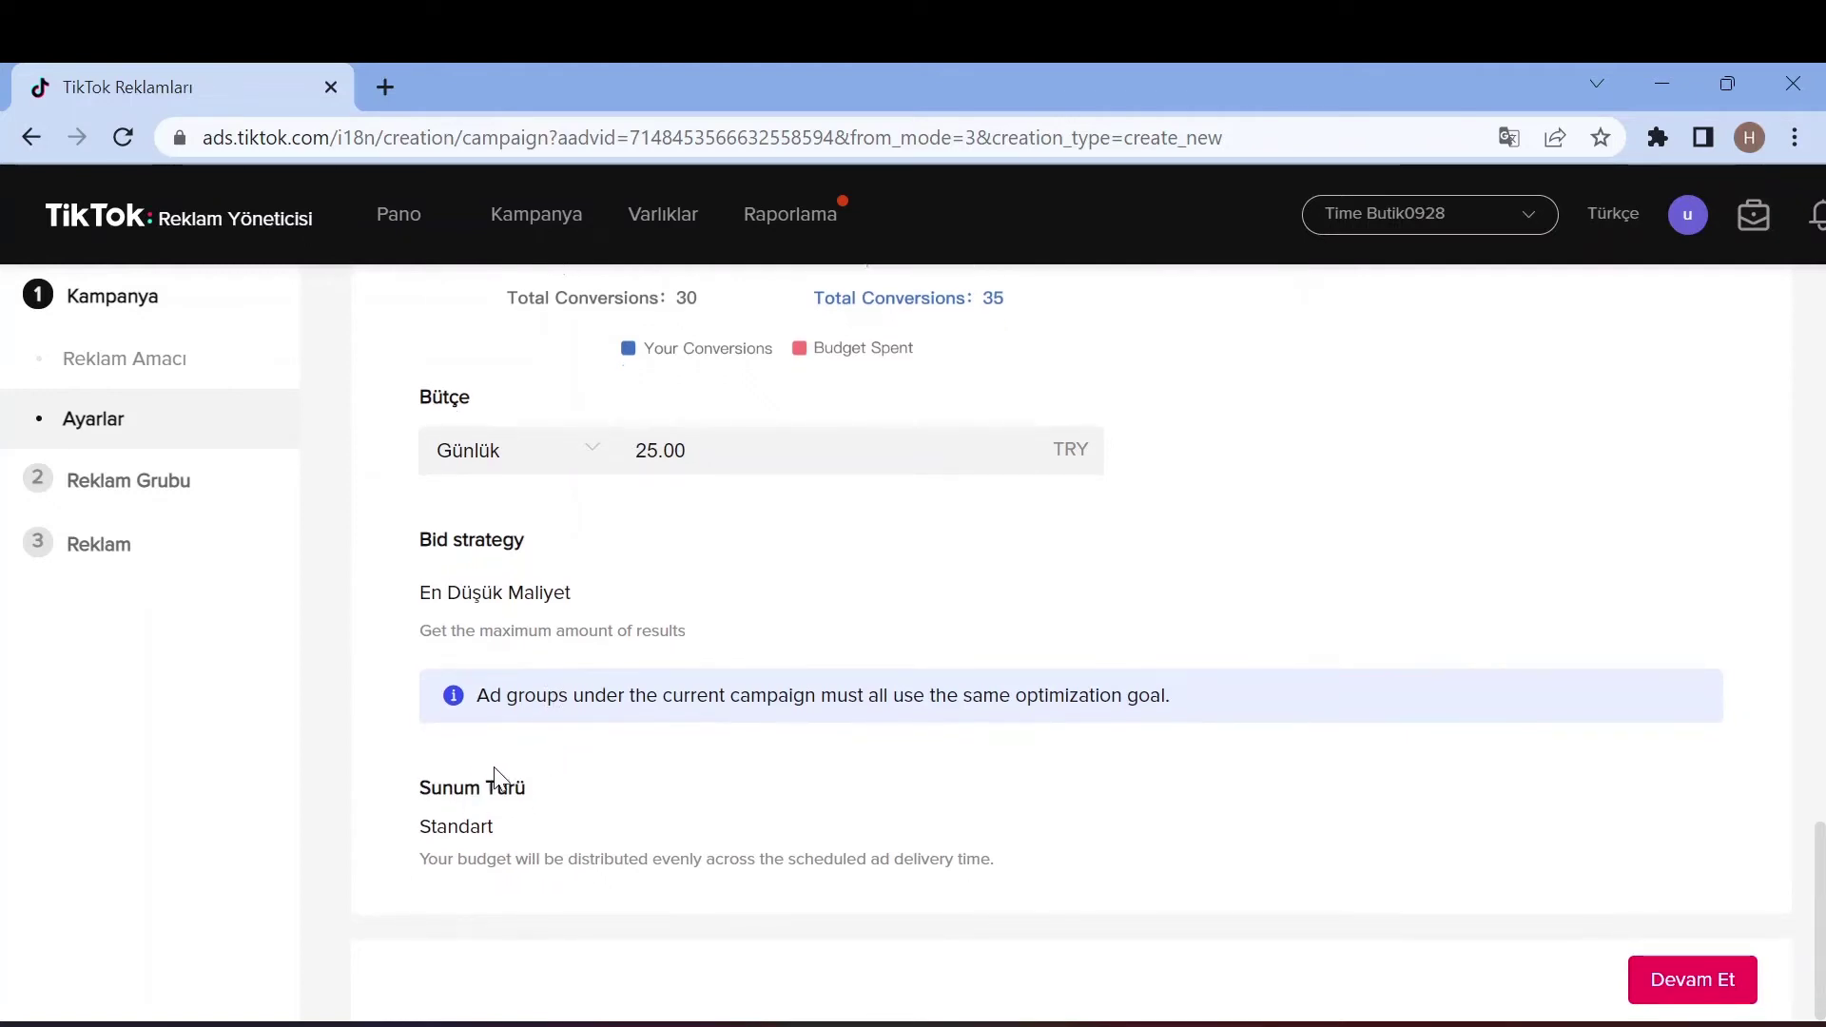
scroll(456, 824, "up", 8)
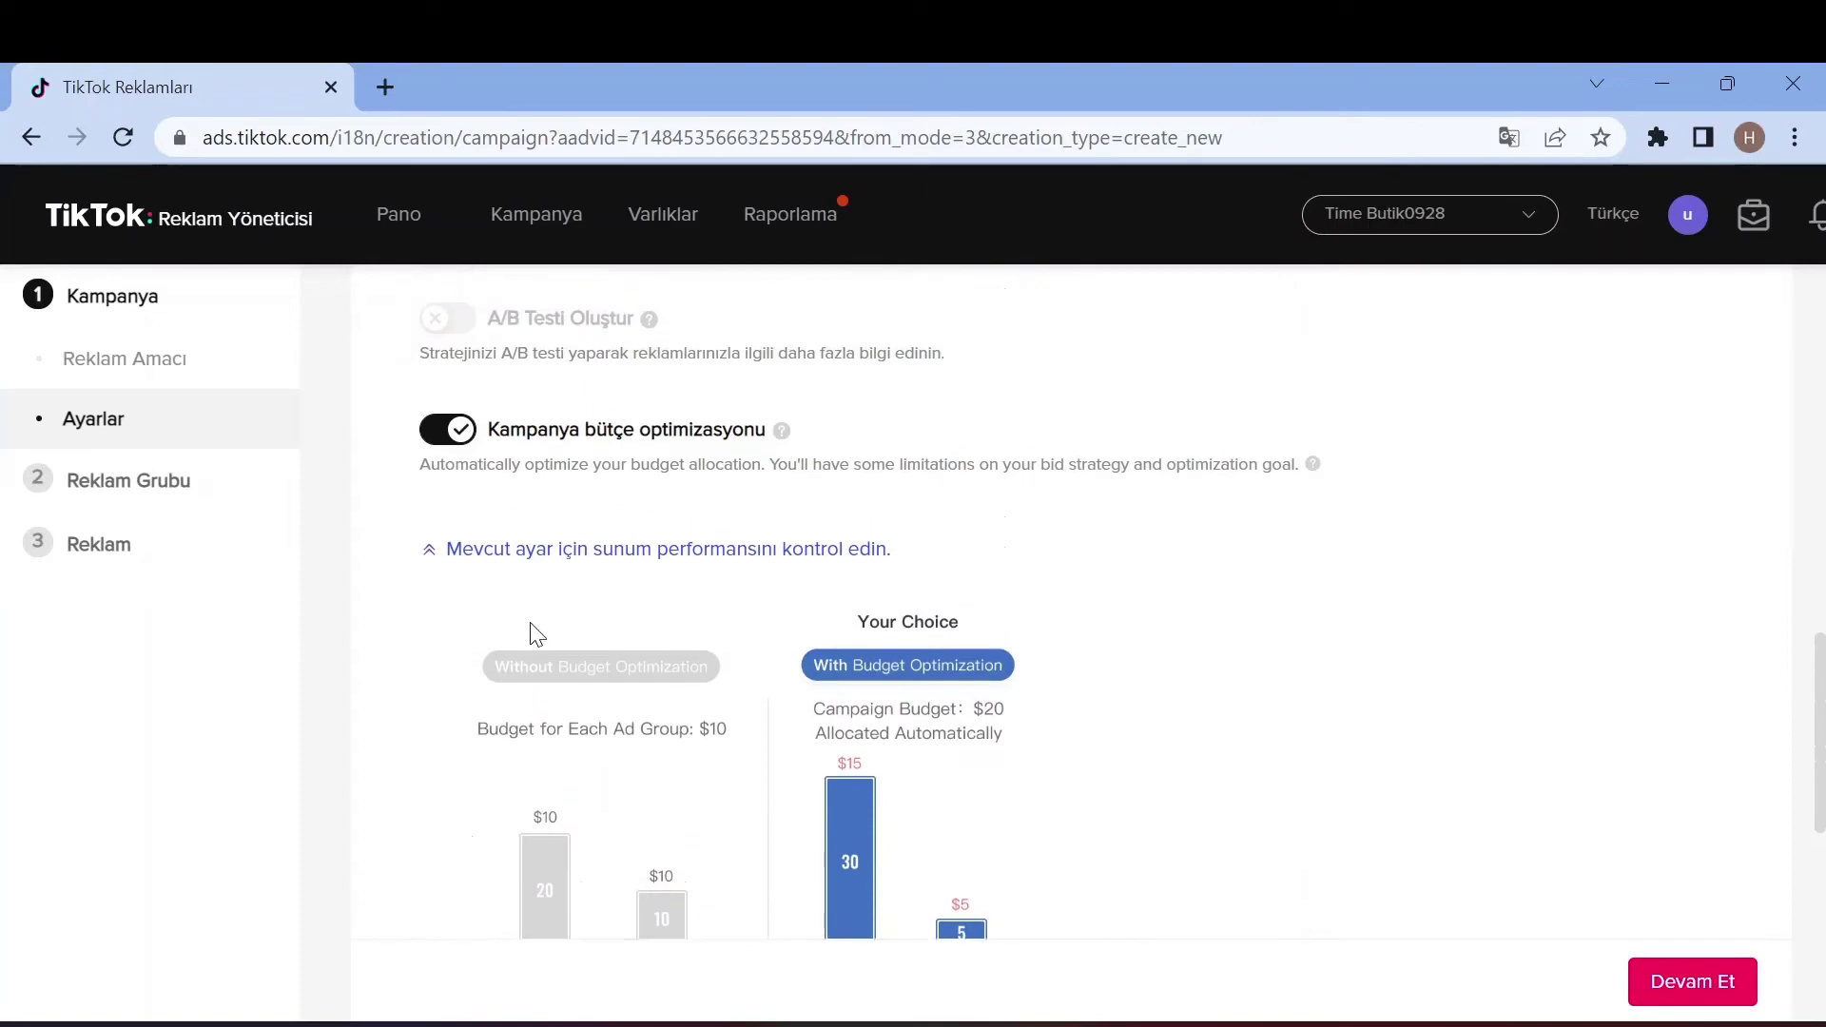
scroll(639, 483, "up", 2)
scroll(561, 609, "down", 9)
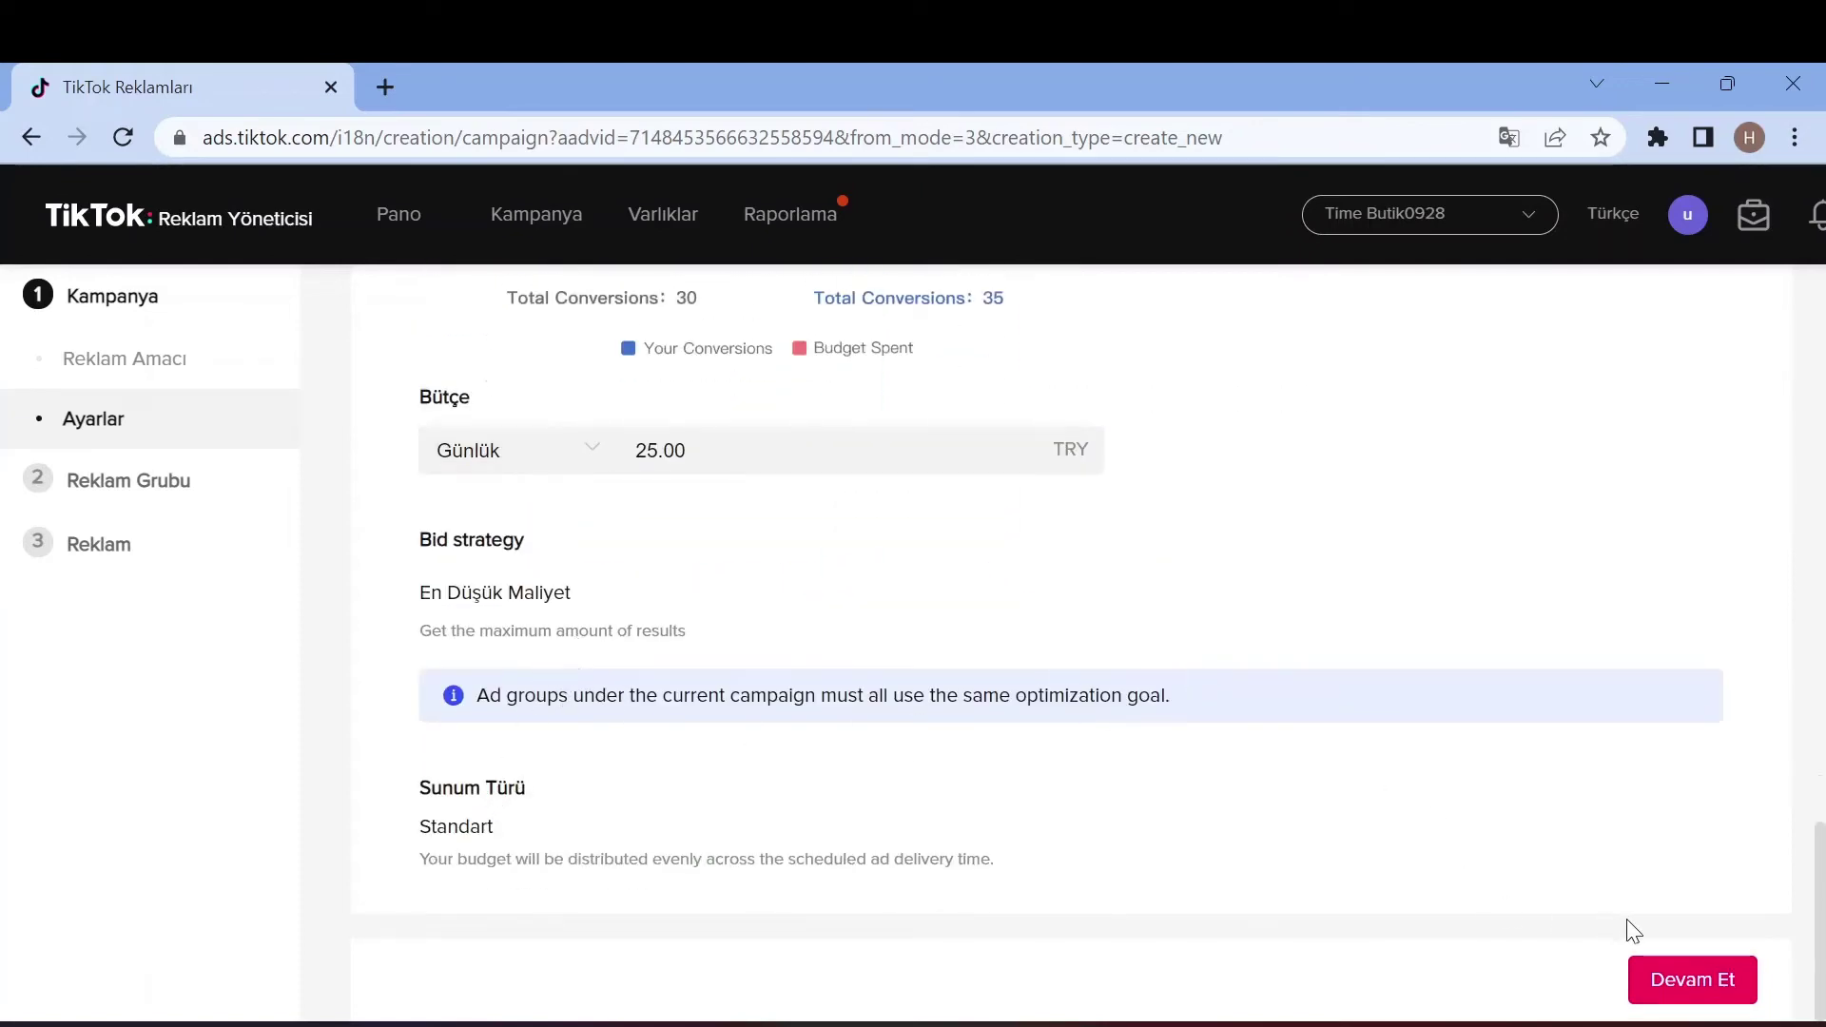
left_click(1687, 966)
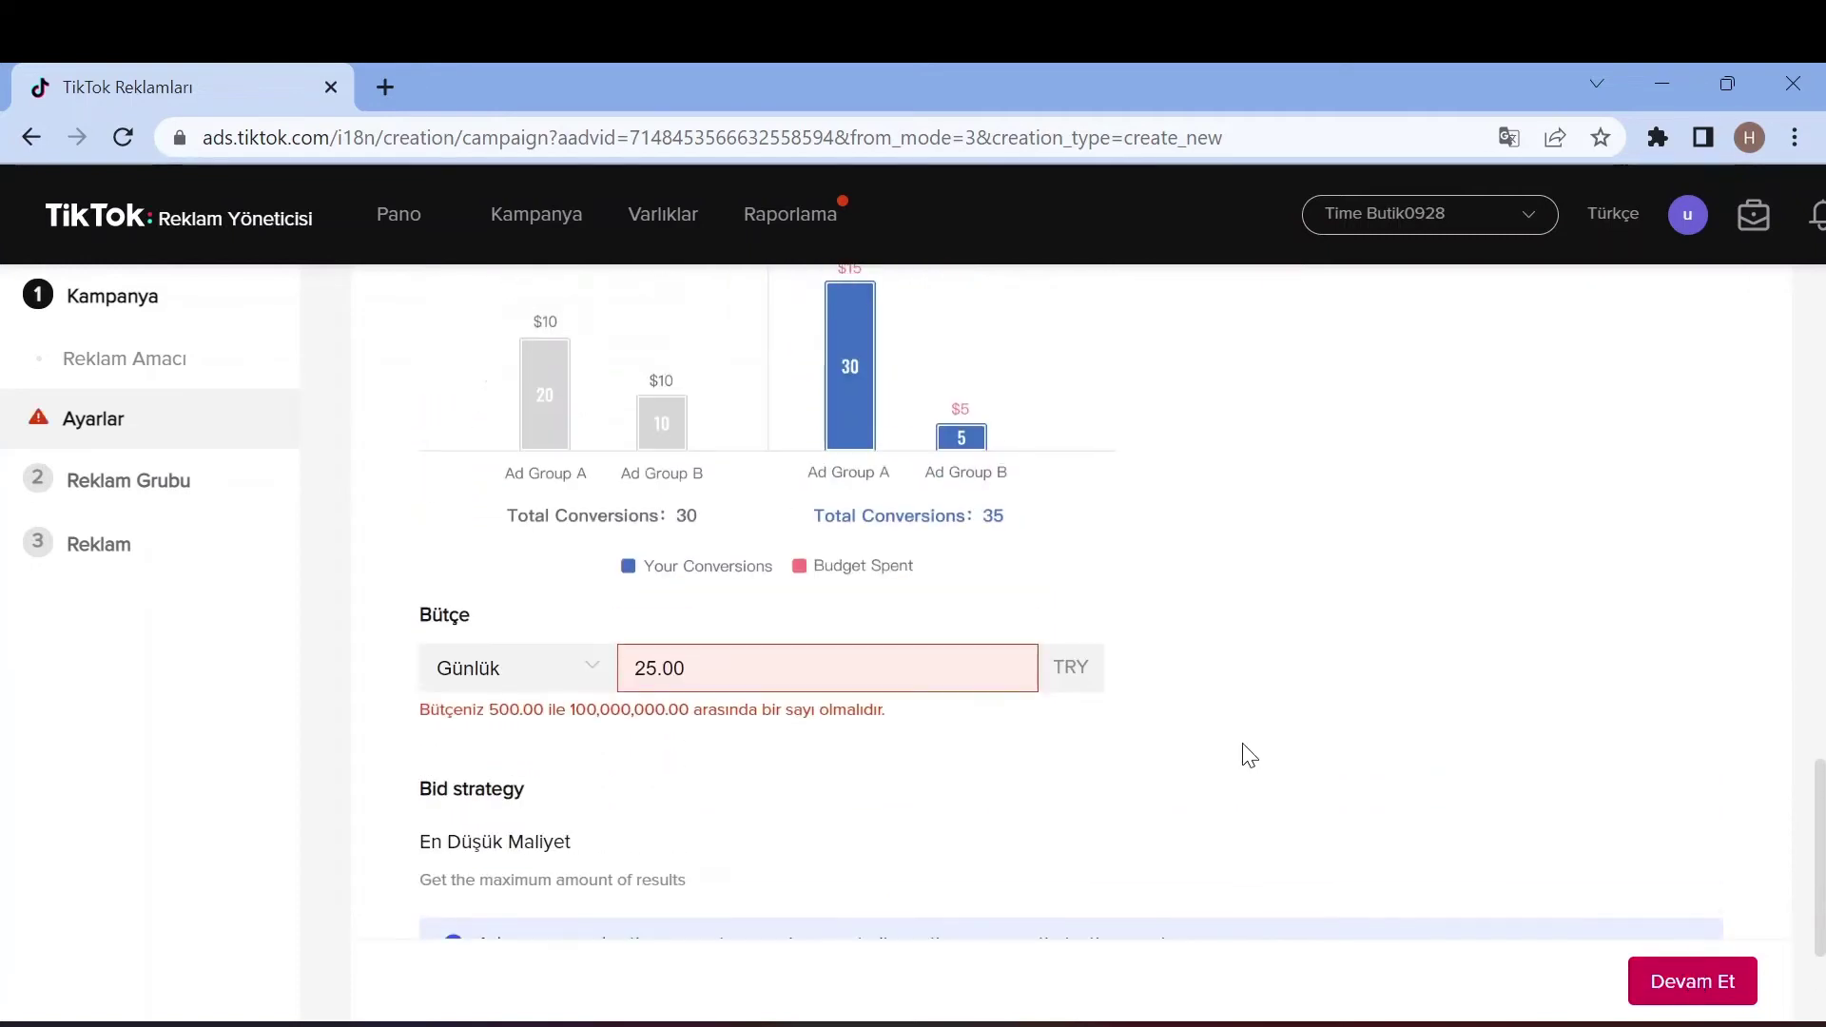
Set the optimized campaign's daily budget to 500 TRY
double_click(657, 669)
left_click(556, 680)
left_click(727, 751)
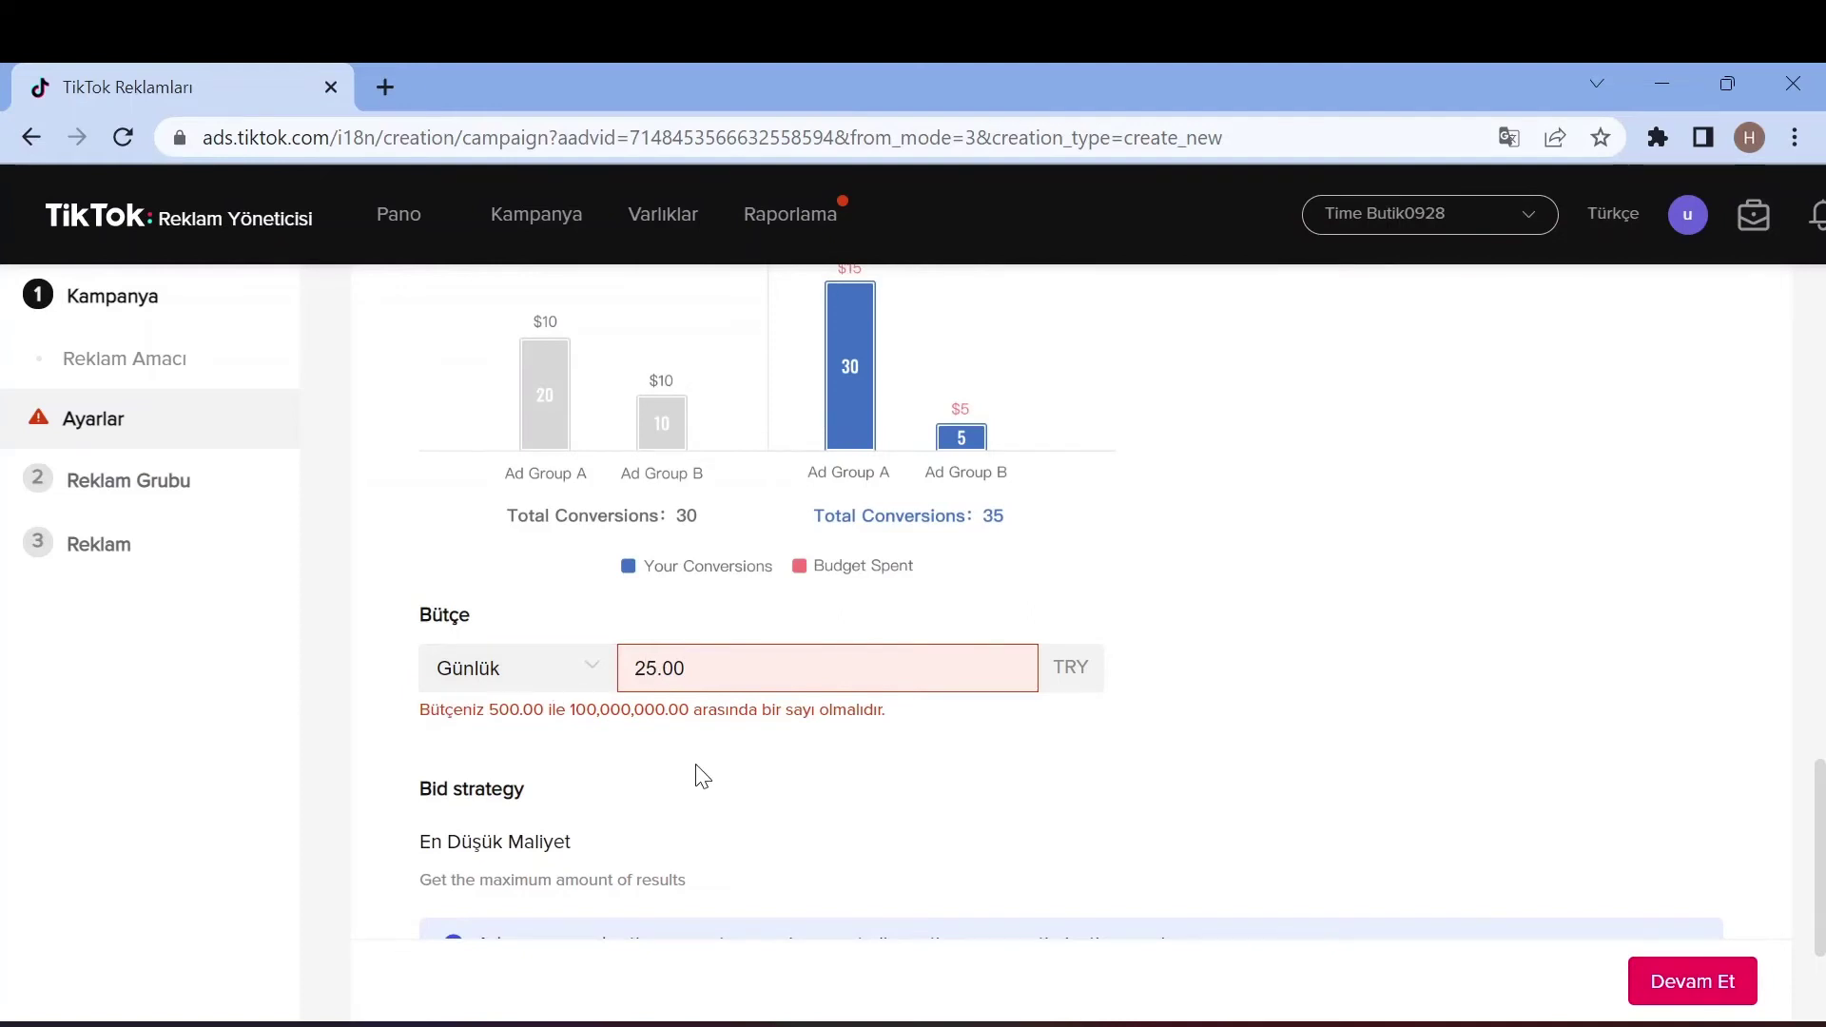
key("BackSpace")
key("BackSpace")
type("500")
scroll(702, 777, "down", 2)
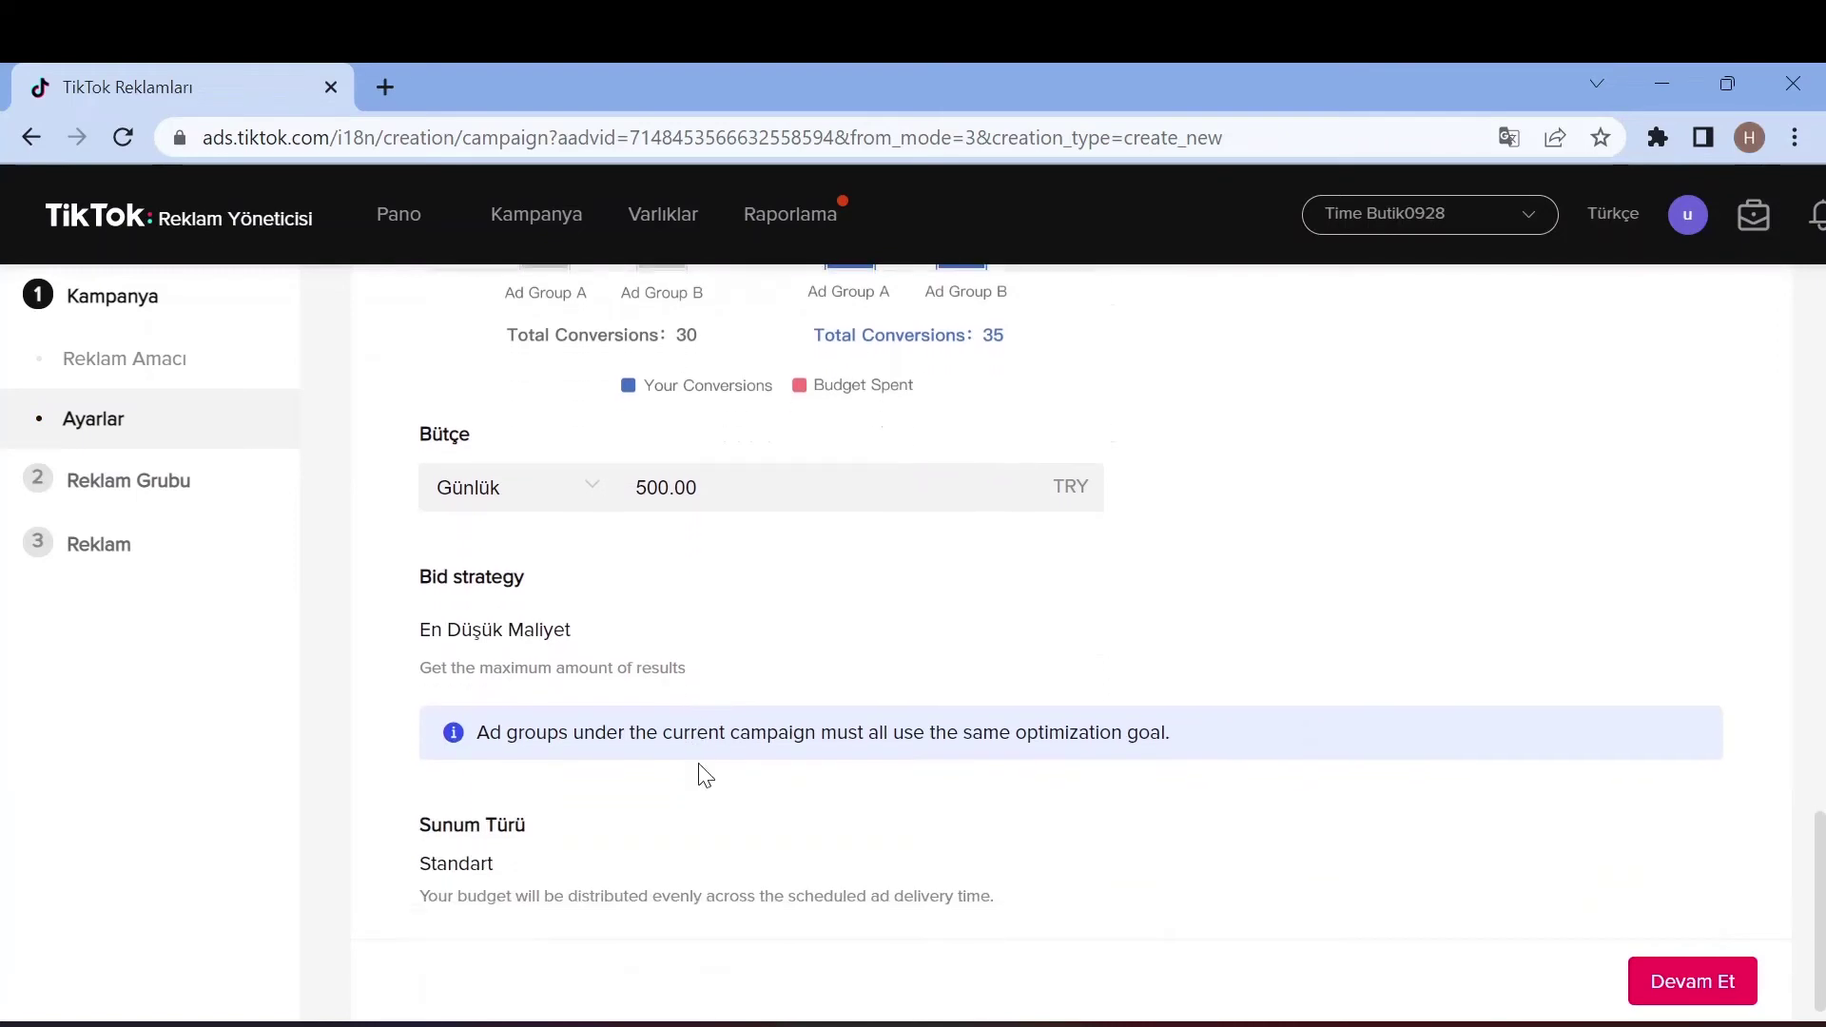
Turn Kampanya bütçe optimizasyonu off again for the campaign
scroll(693, 672, "up", 3)
scroll(497, 709, "up", 4)
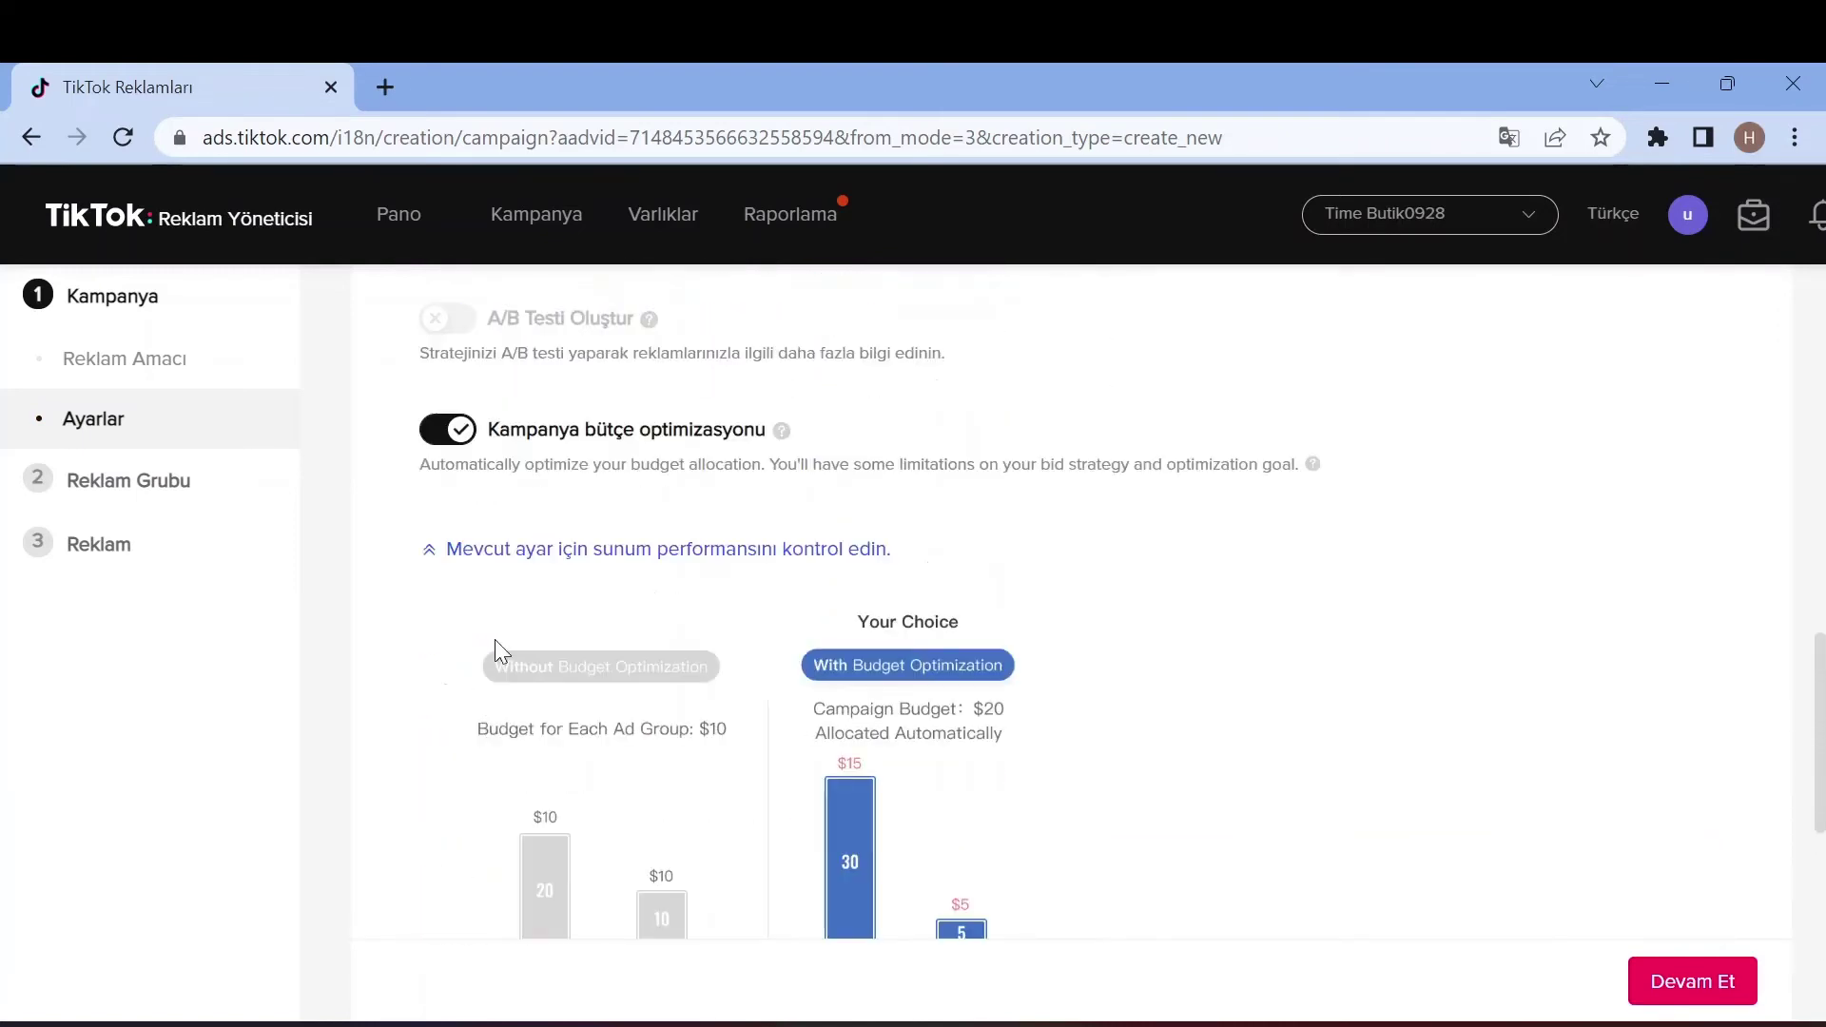
left_click_drag(491, 472, 445, 448)
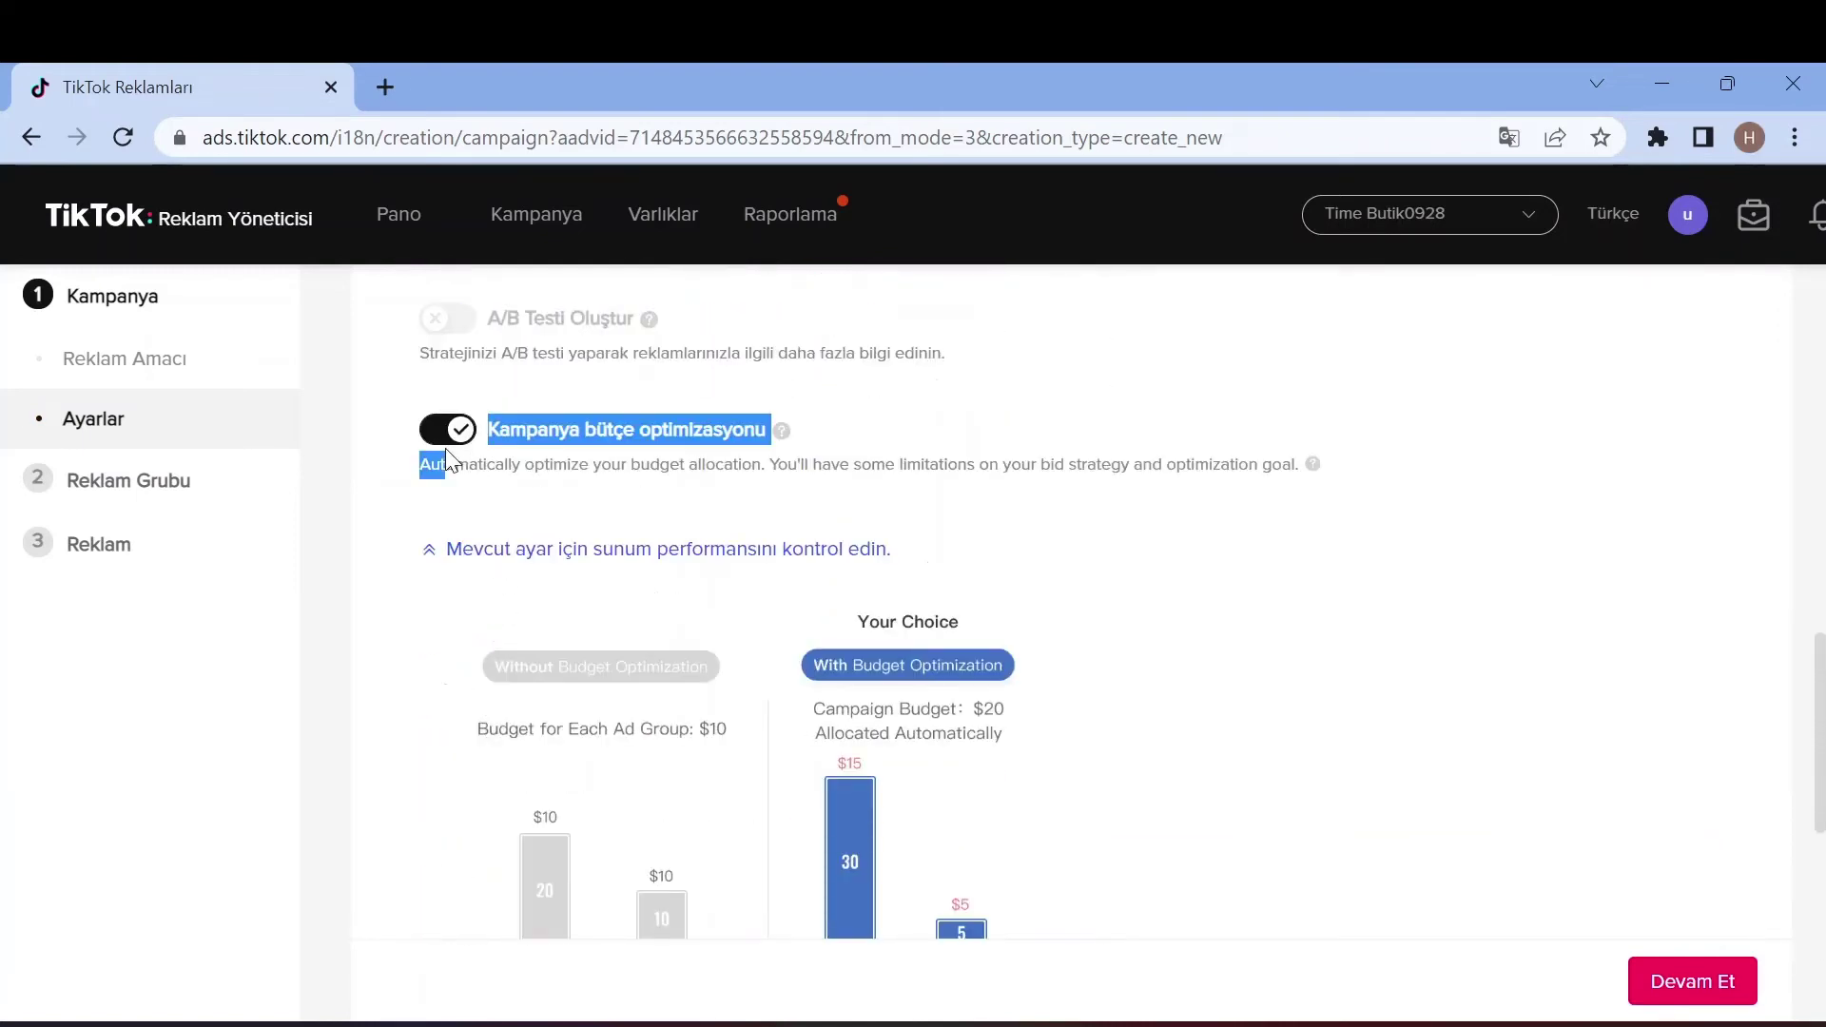
left_click(445, 448)
left_click(456, 432)
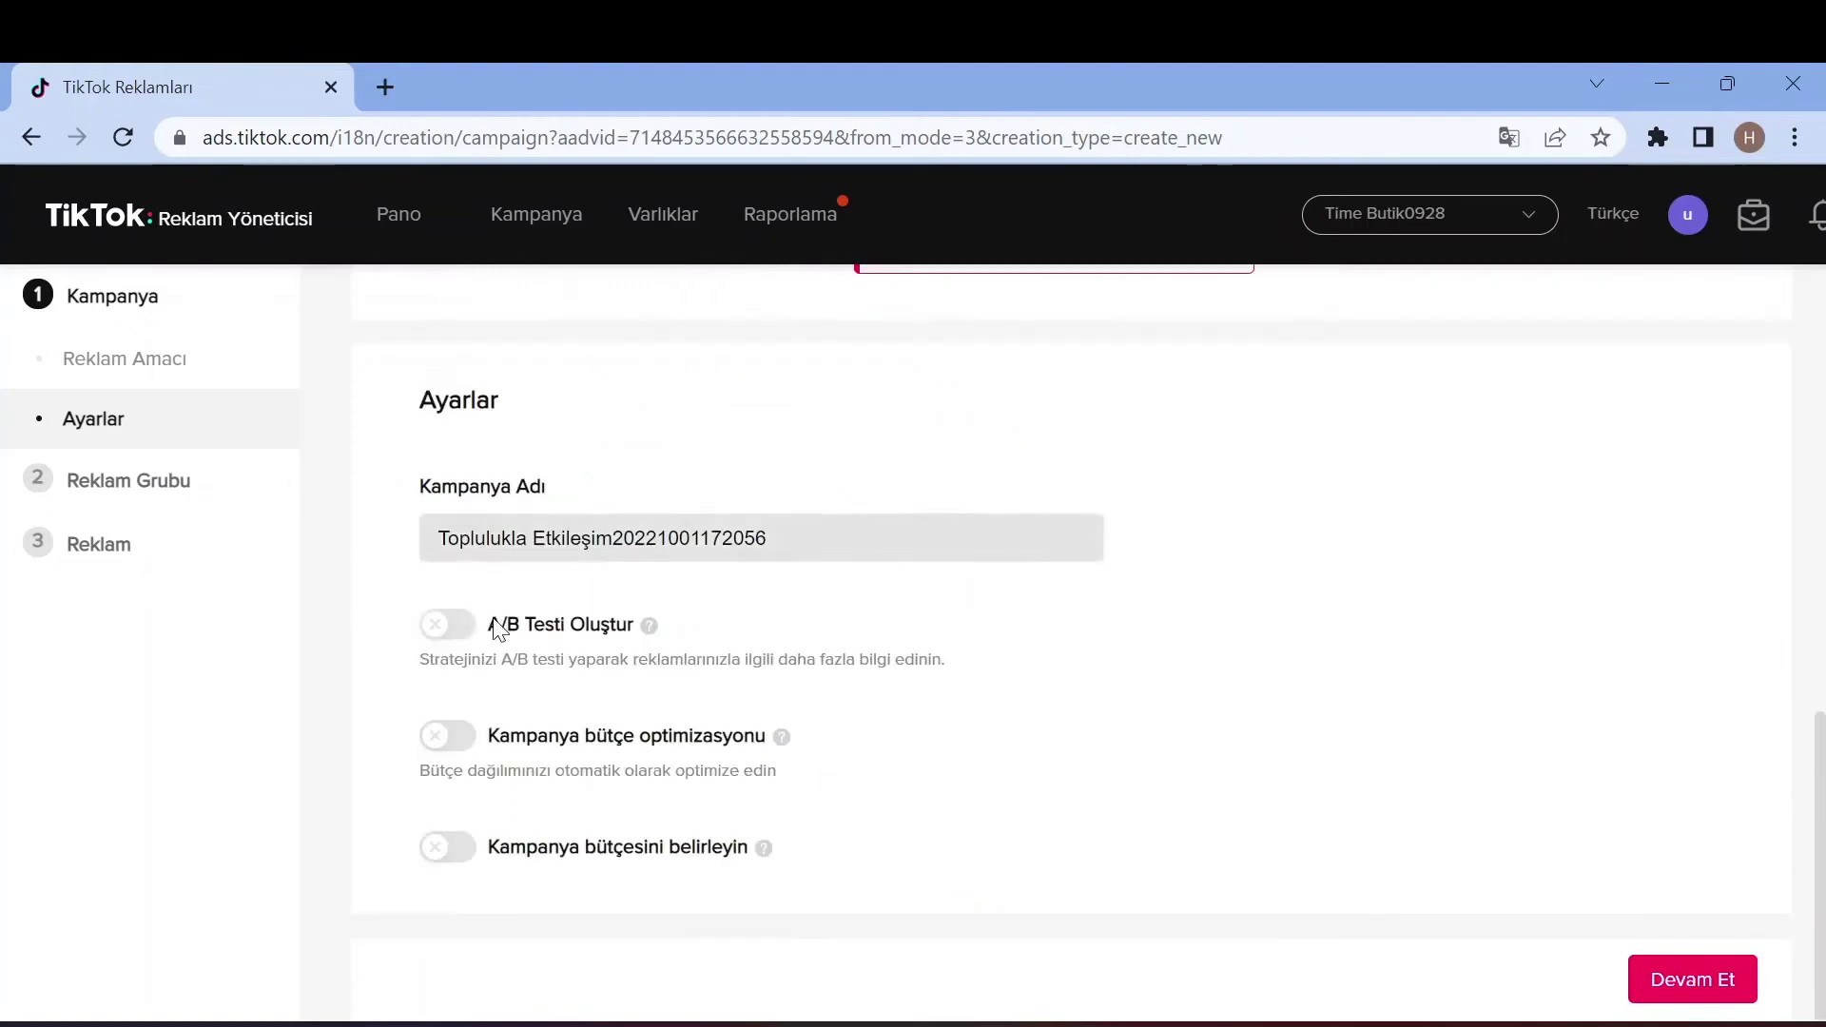
Turn on Kampanya bütçesini belirleyin with a Toplam budget of 500 TRY and continue to the ad group settings
left_click(466, 852)
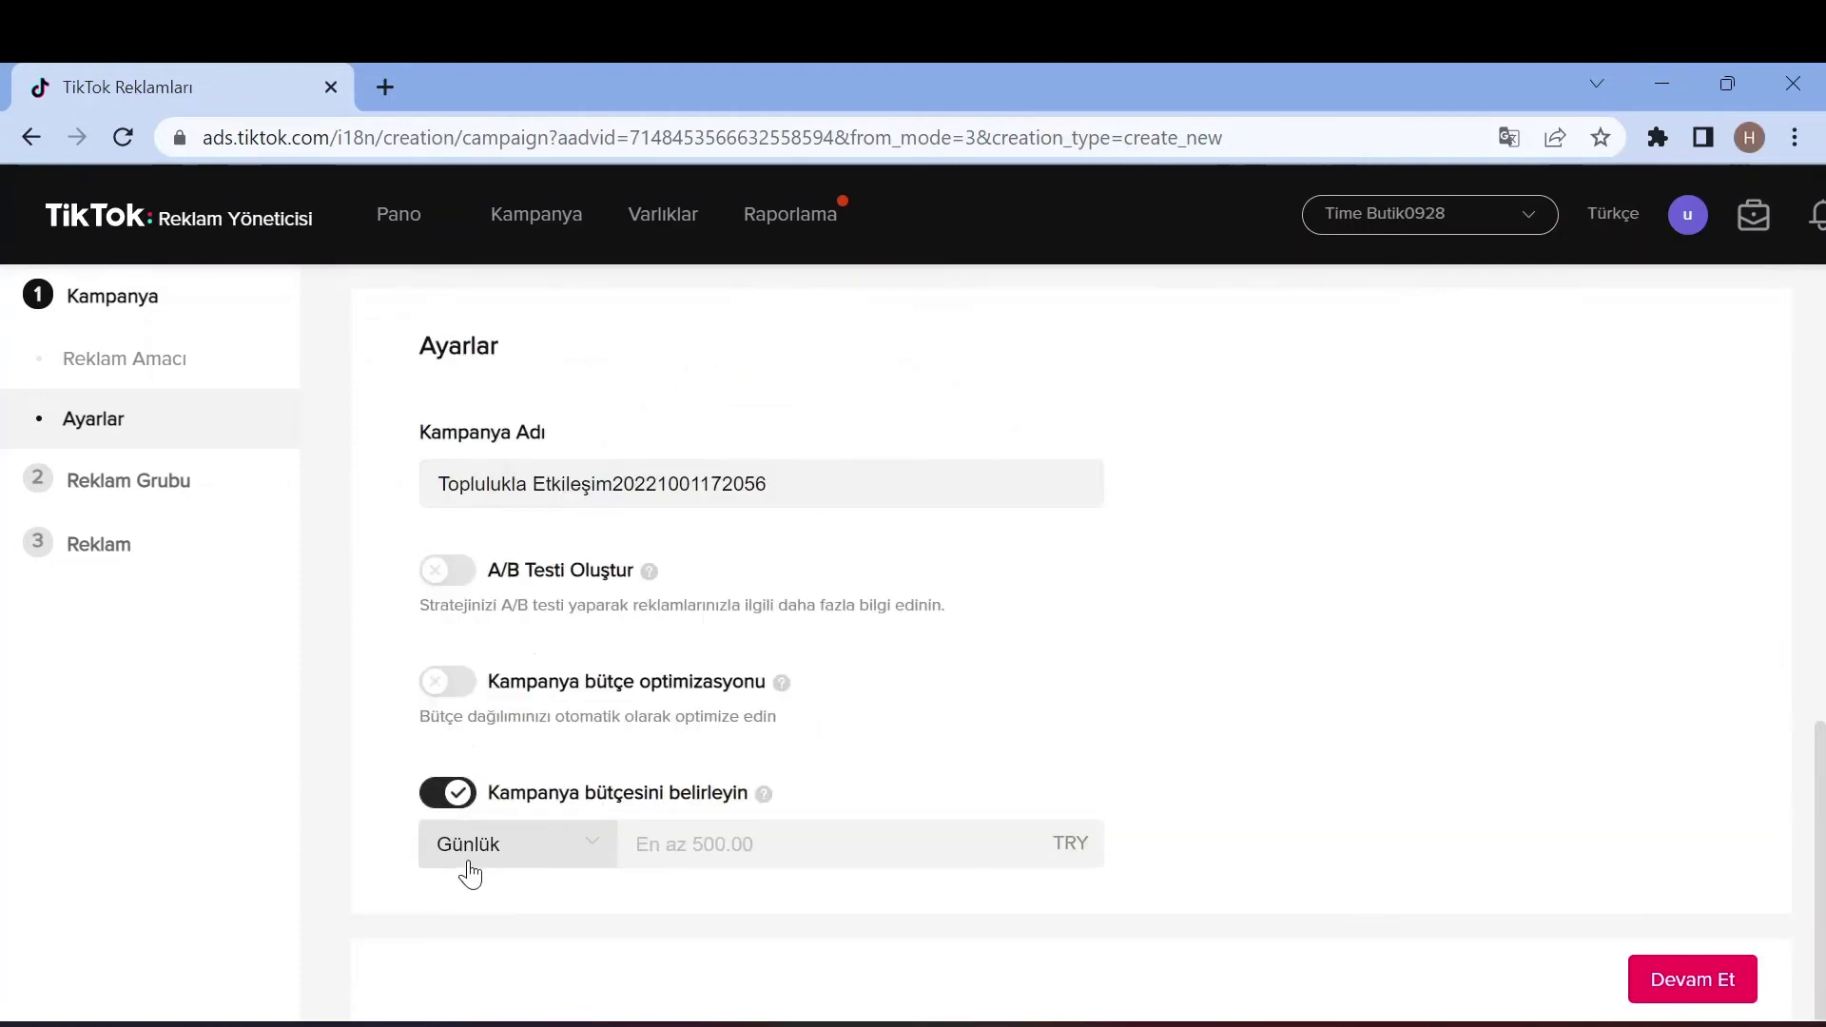
left_click(585, 861)
left_click(570, 911)
left_click(711, 860)
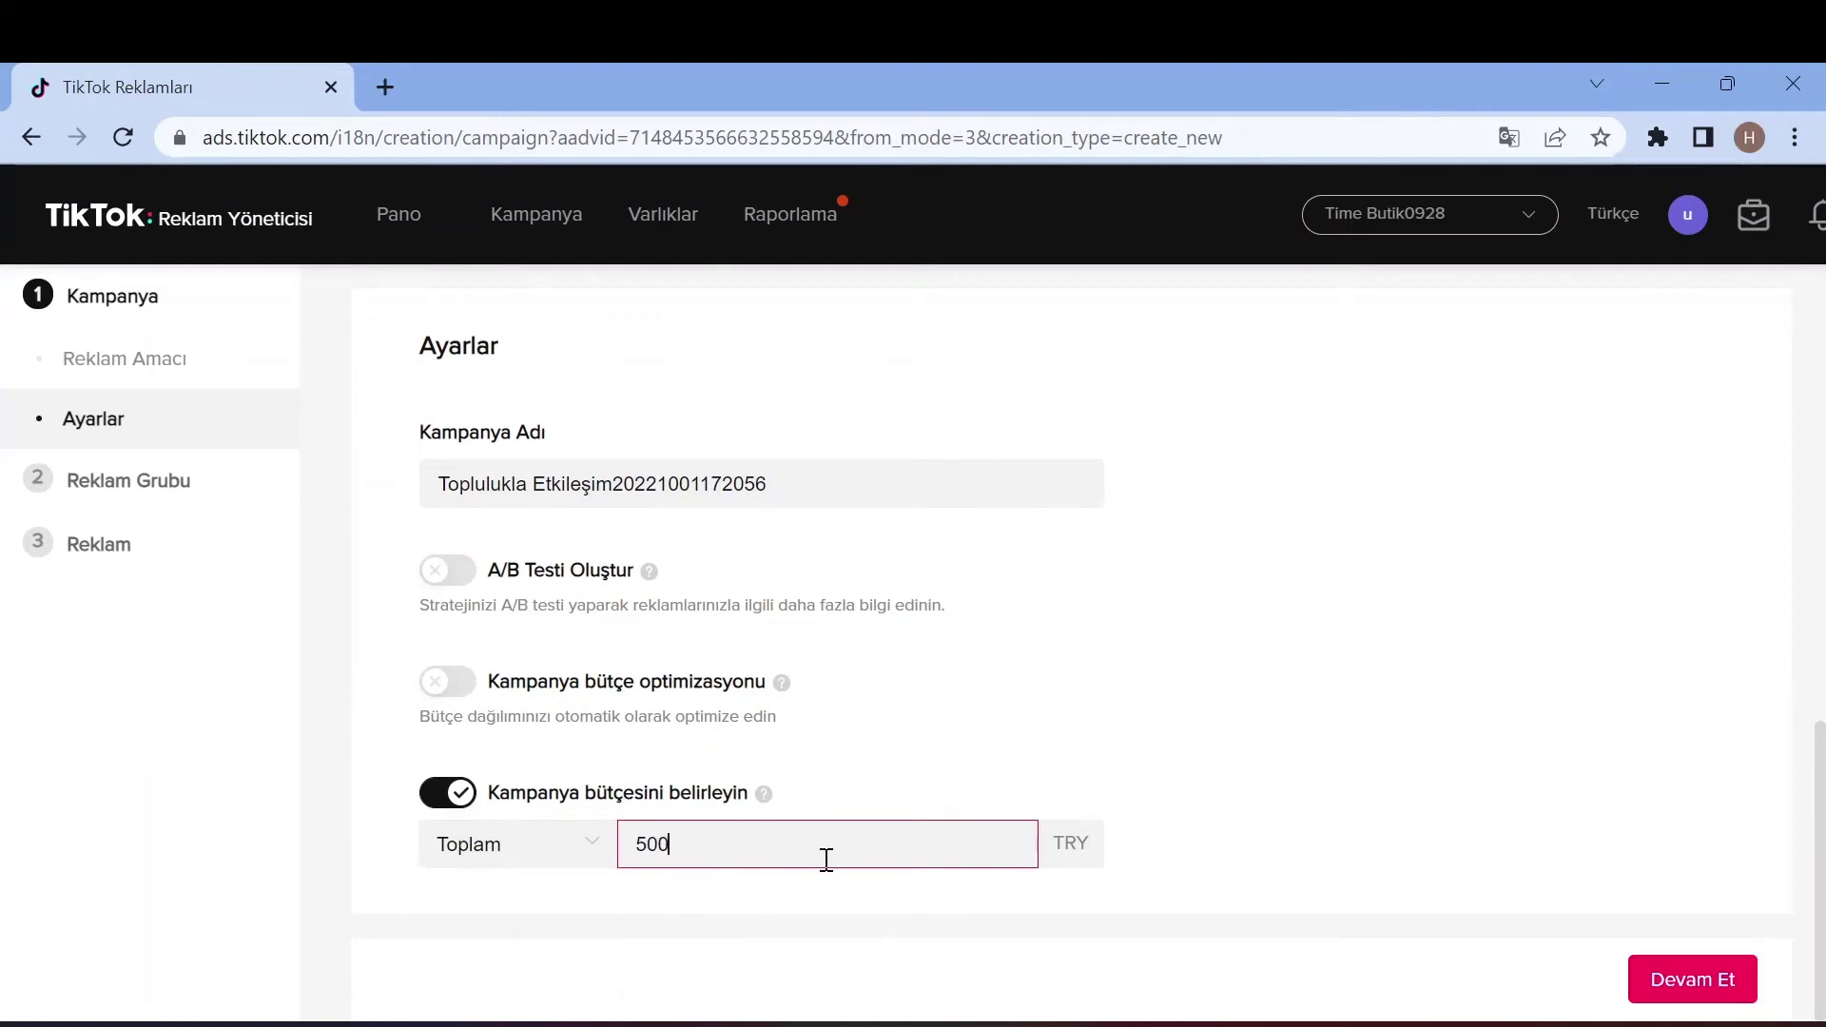
left_click(1318, 677)
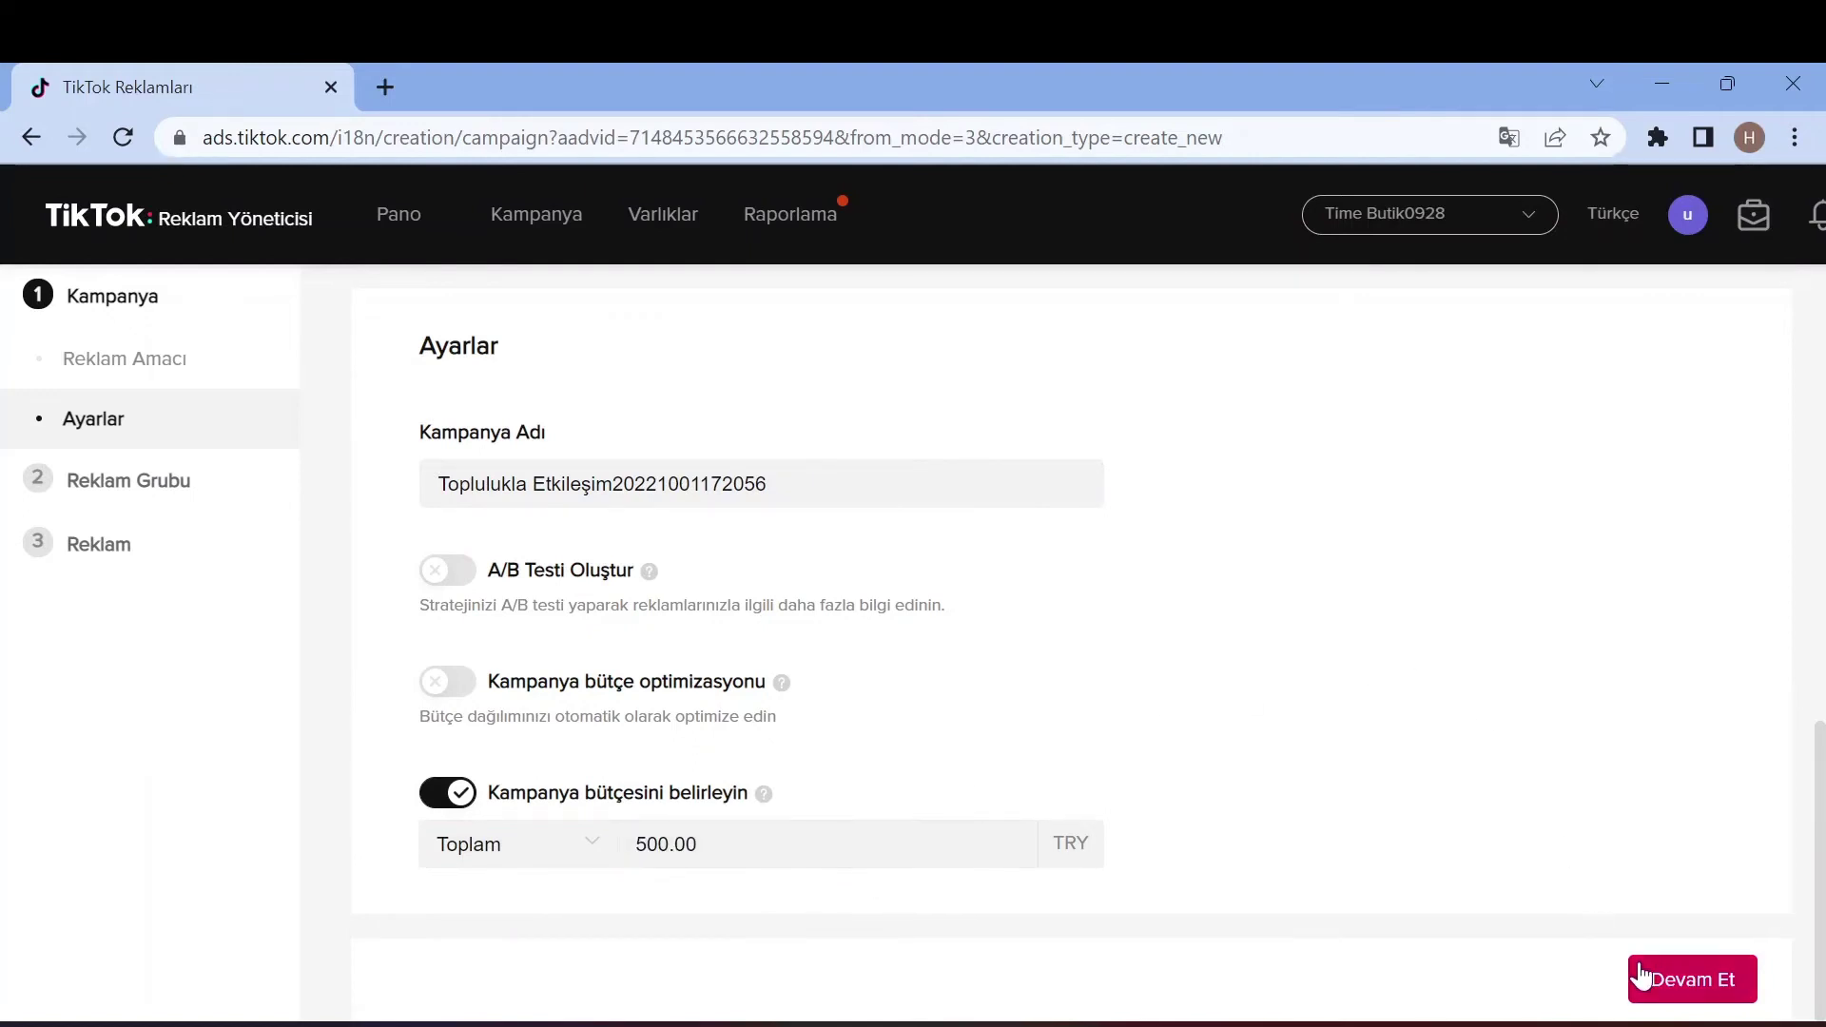
left_click(1600, 924)
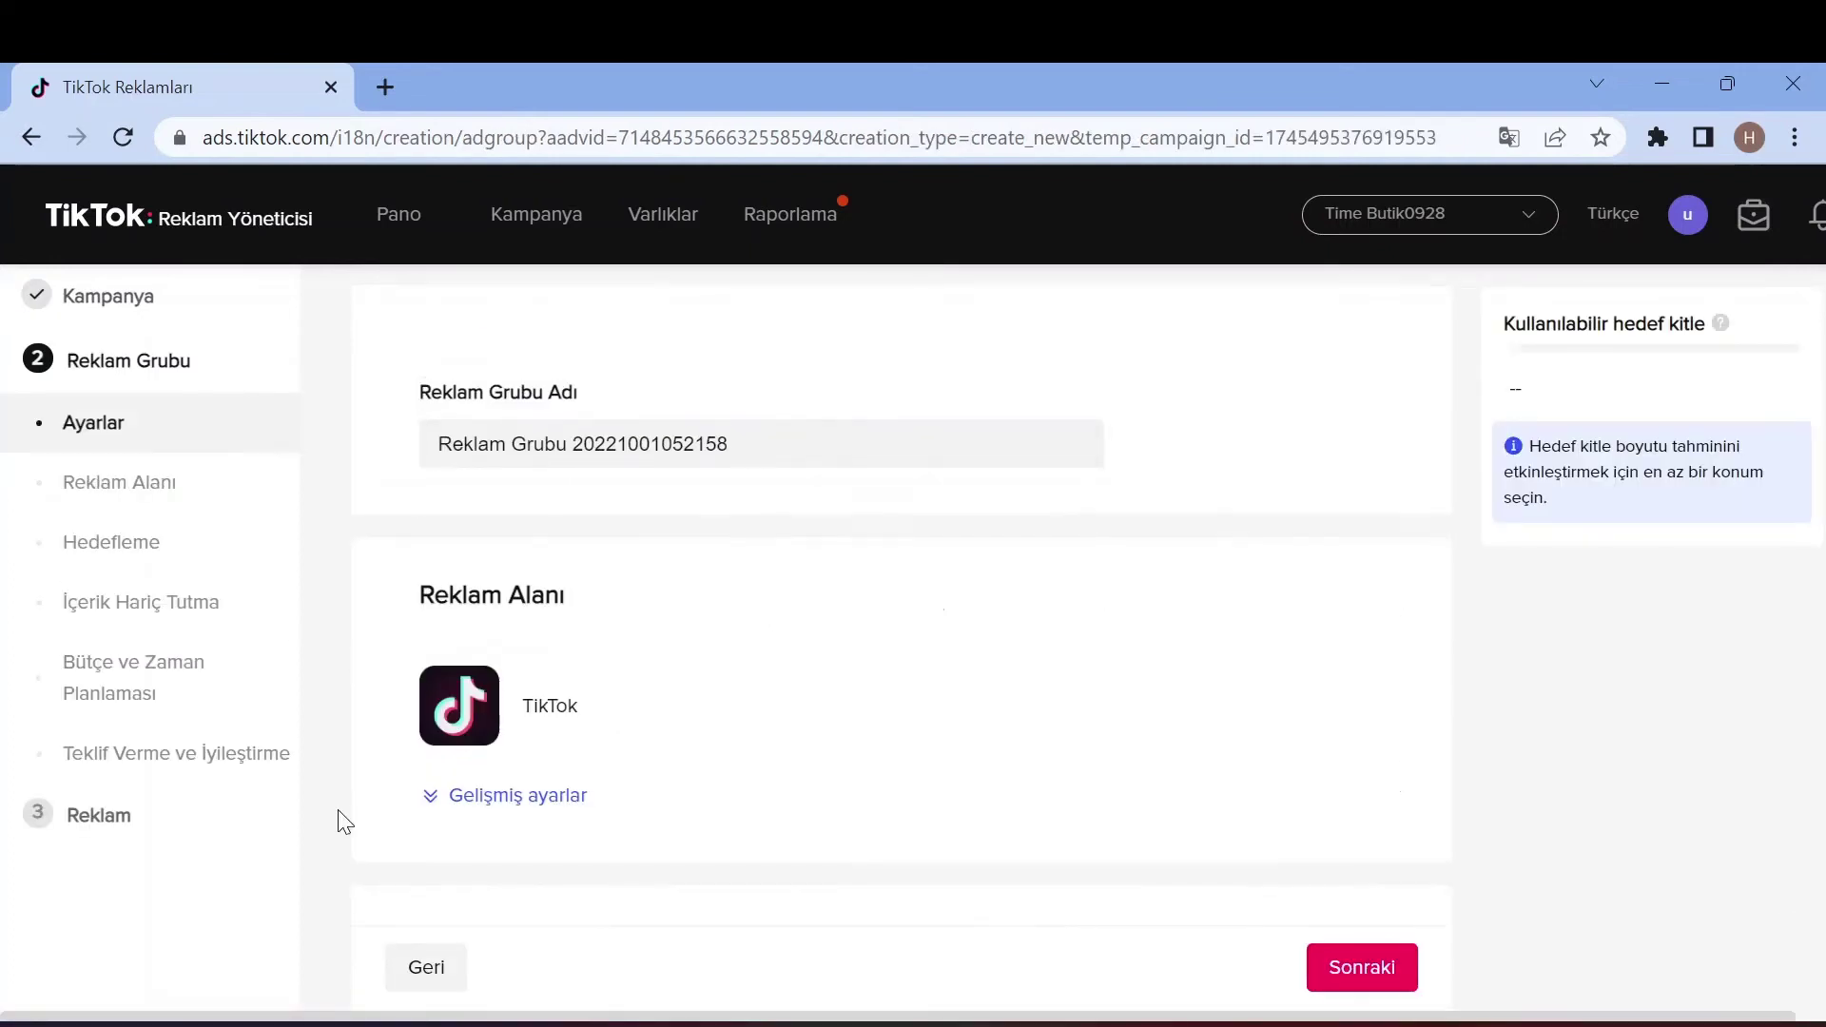
Add Türkiye as the ad group's target location under Özel Hedefleme
scroll(742, 612, "down", 6)
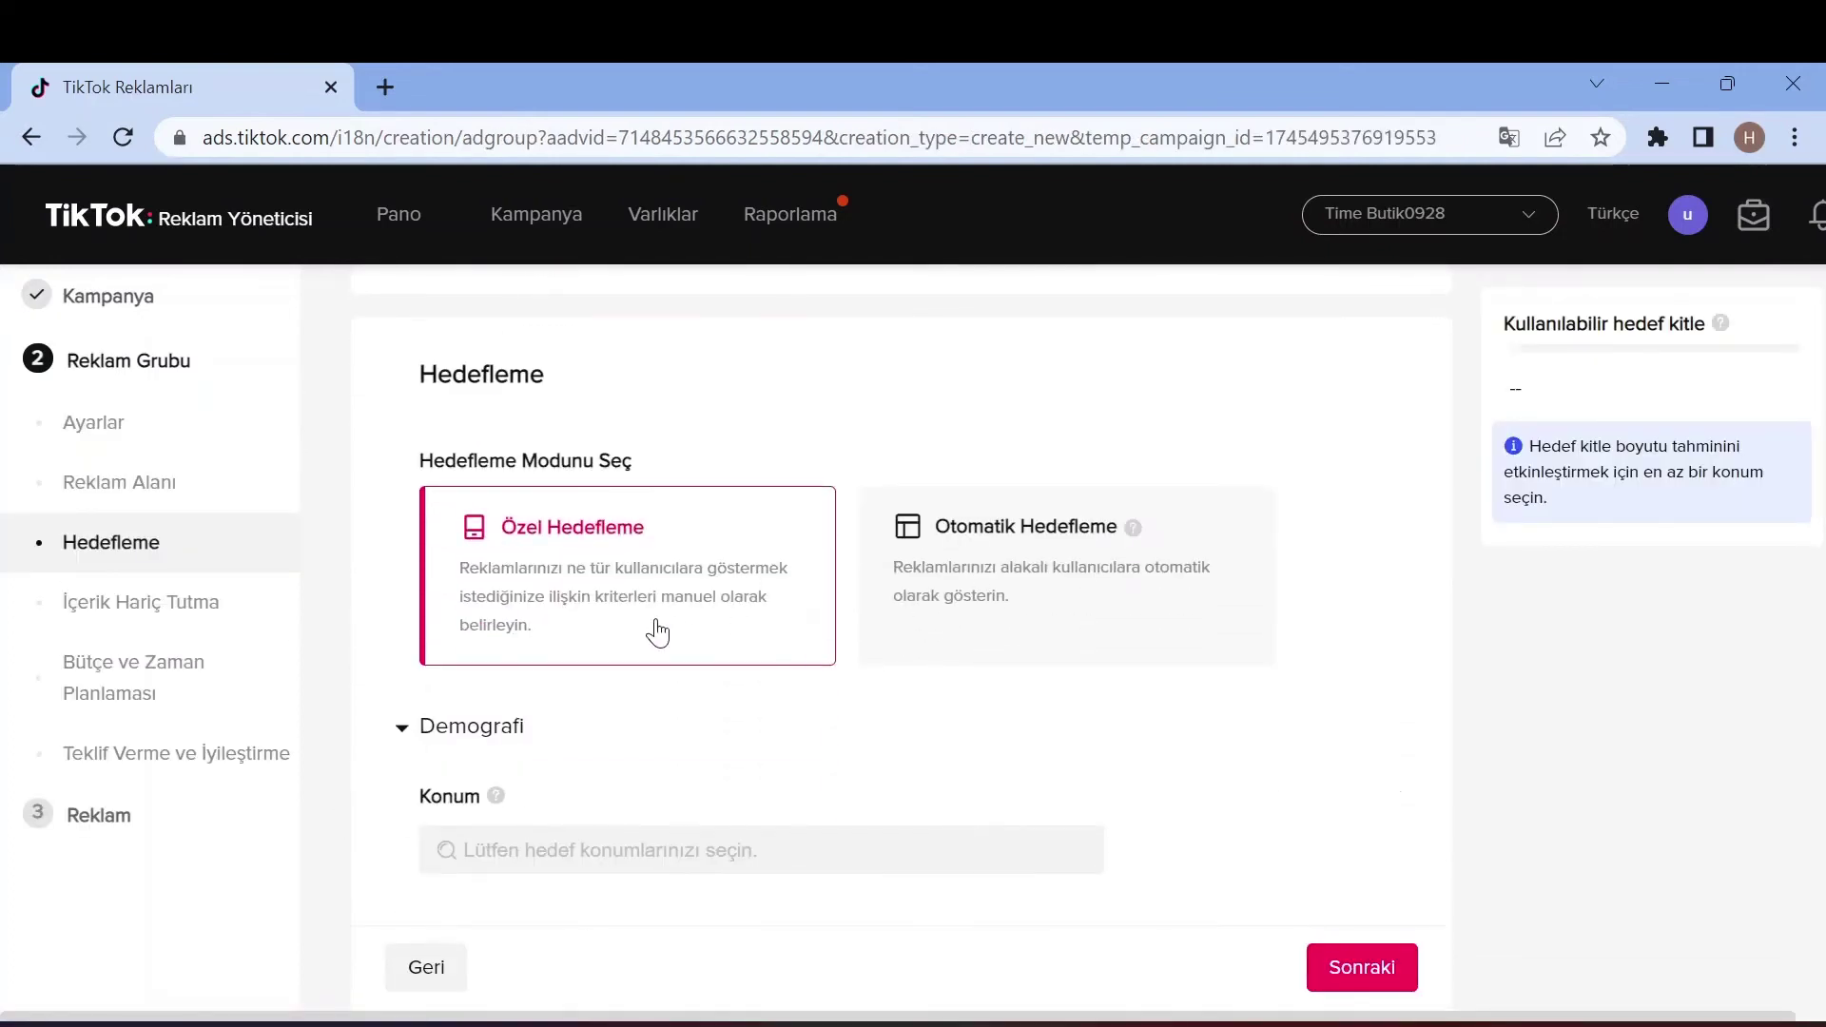
scroll(1189, 547, "down", 2)
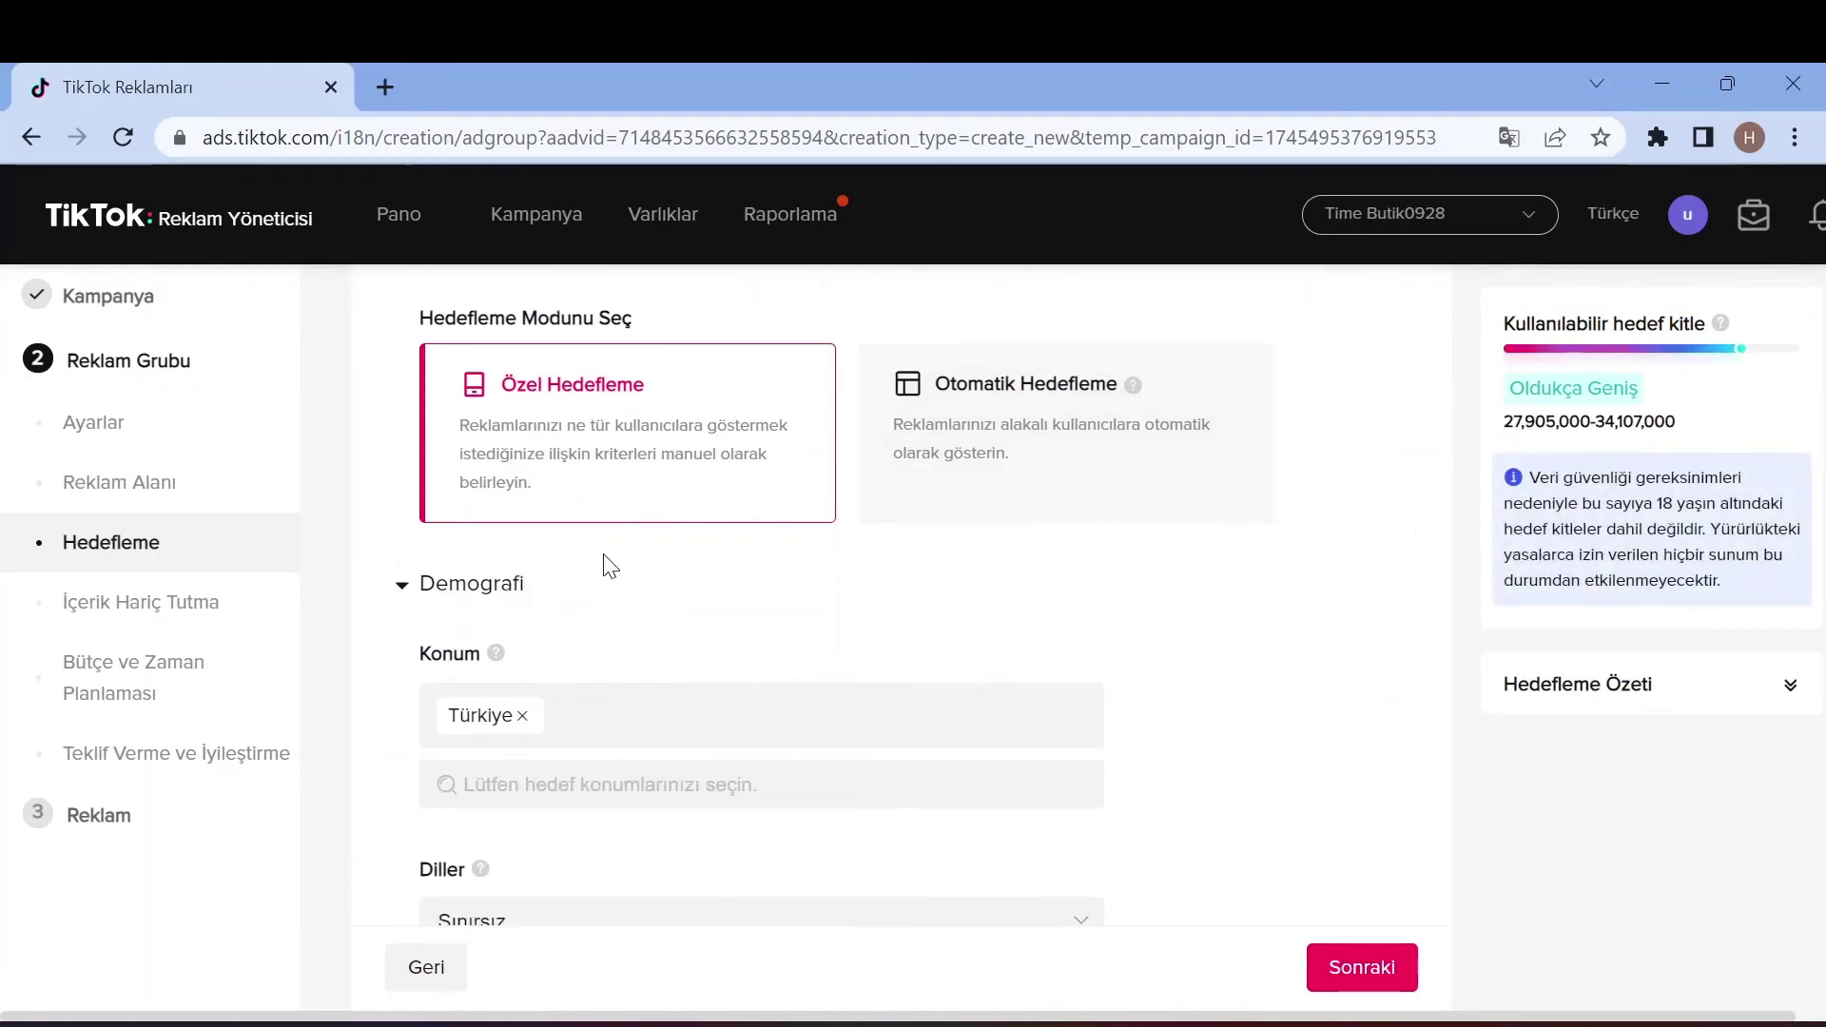
scroll(606, 565, "down", 3)
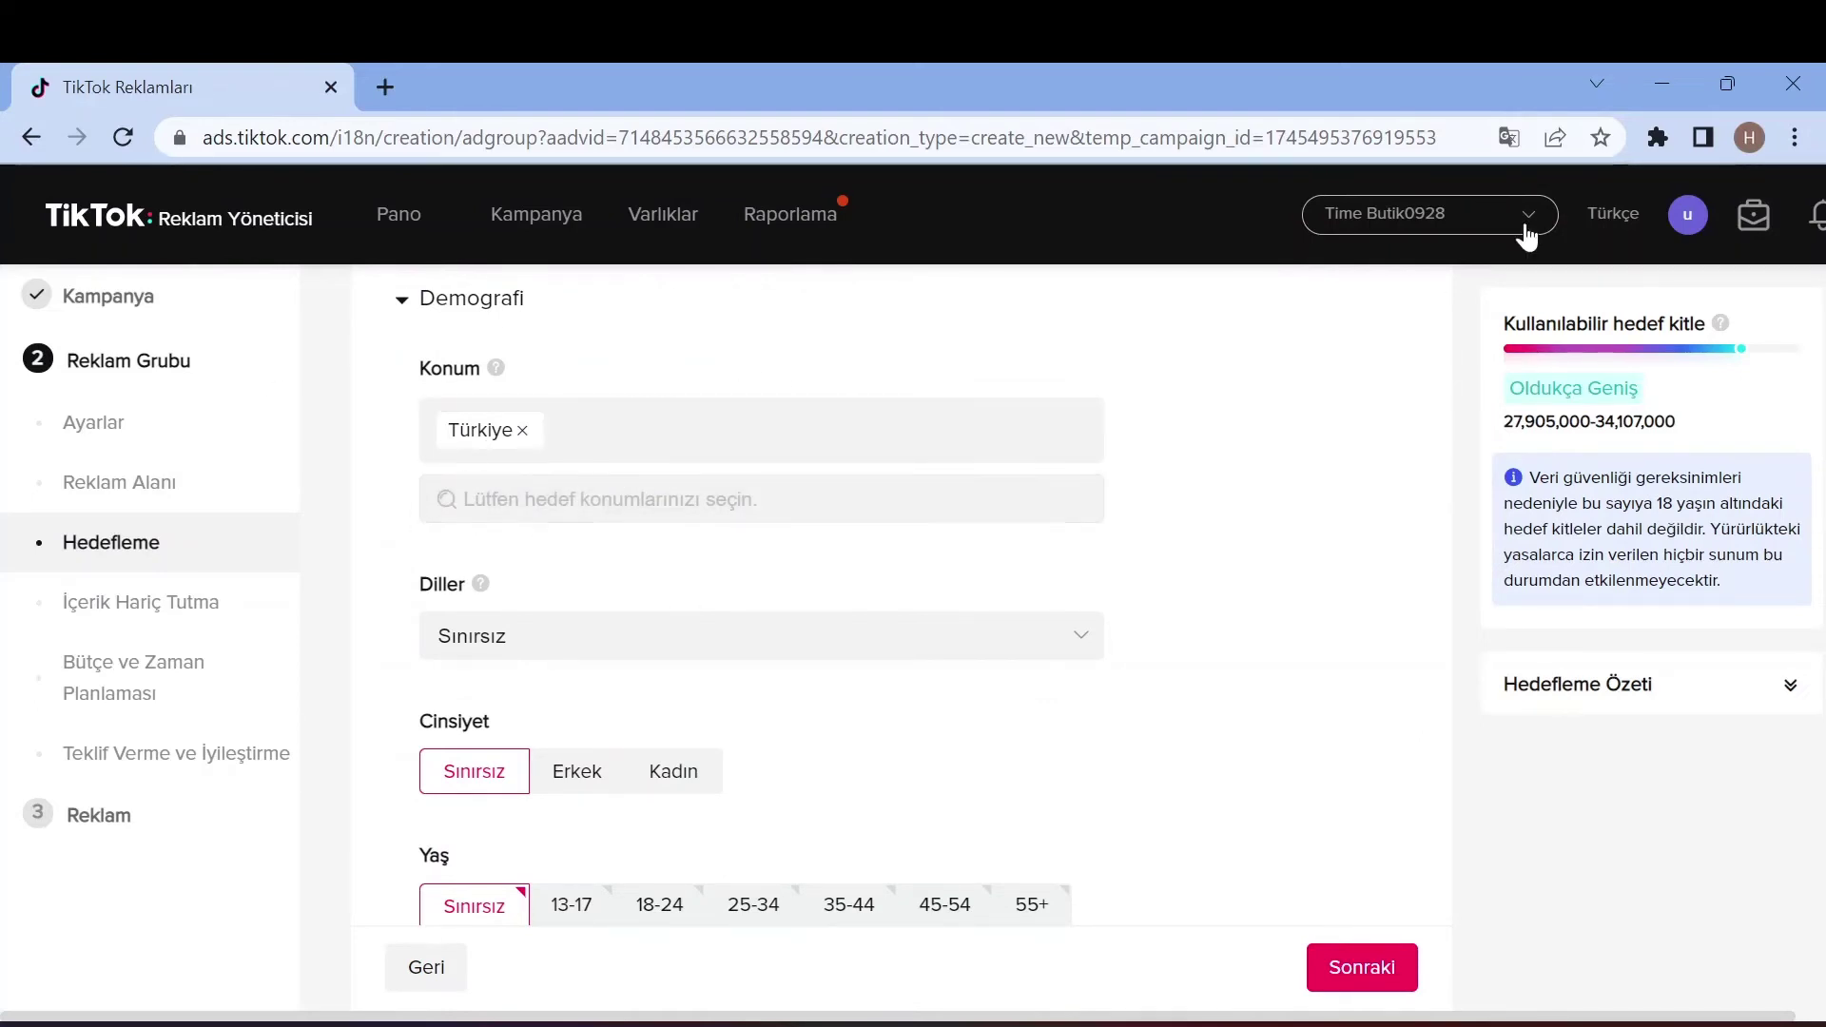
Examine the ad group's demographic options for language, gender, age and household income
scroll(590, 562, "down", 2)
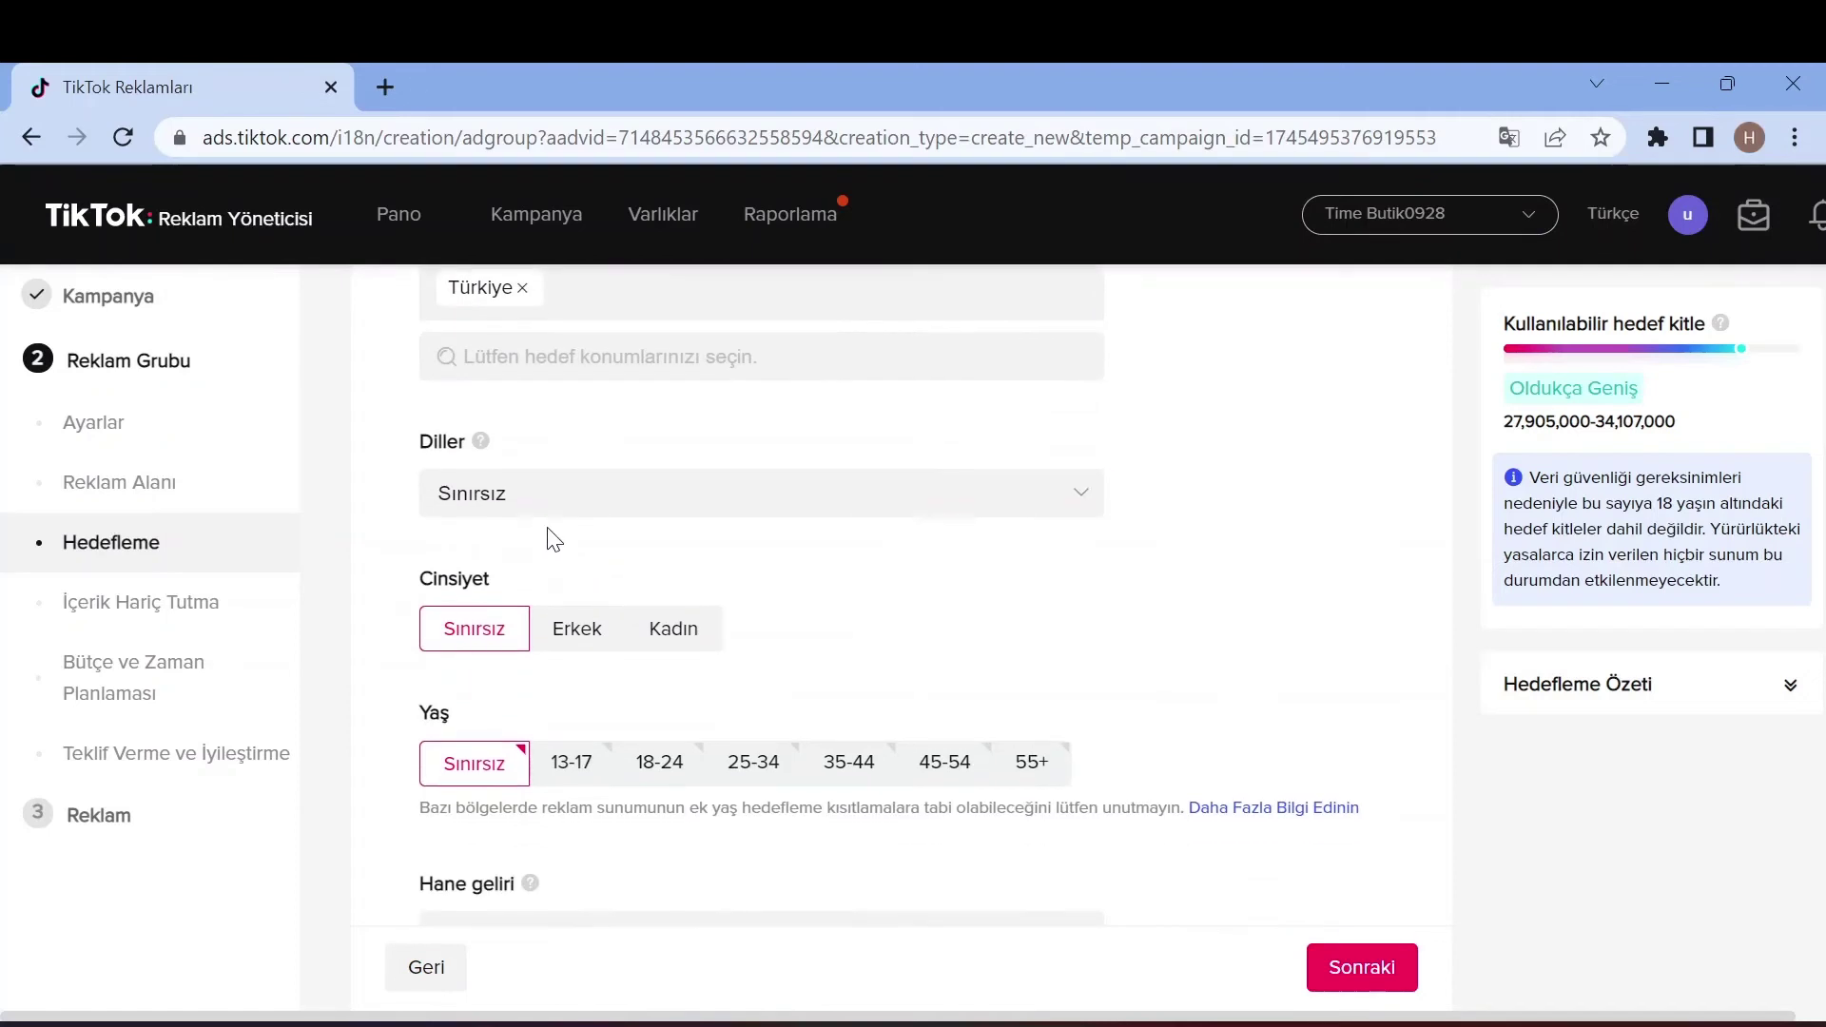
left_click(509, 506)
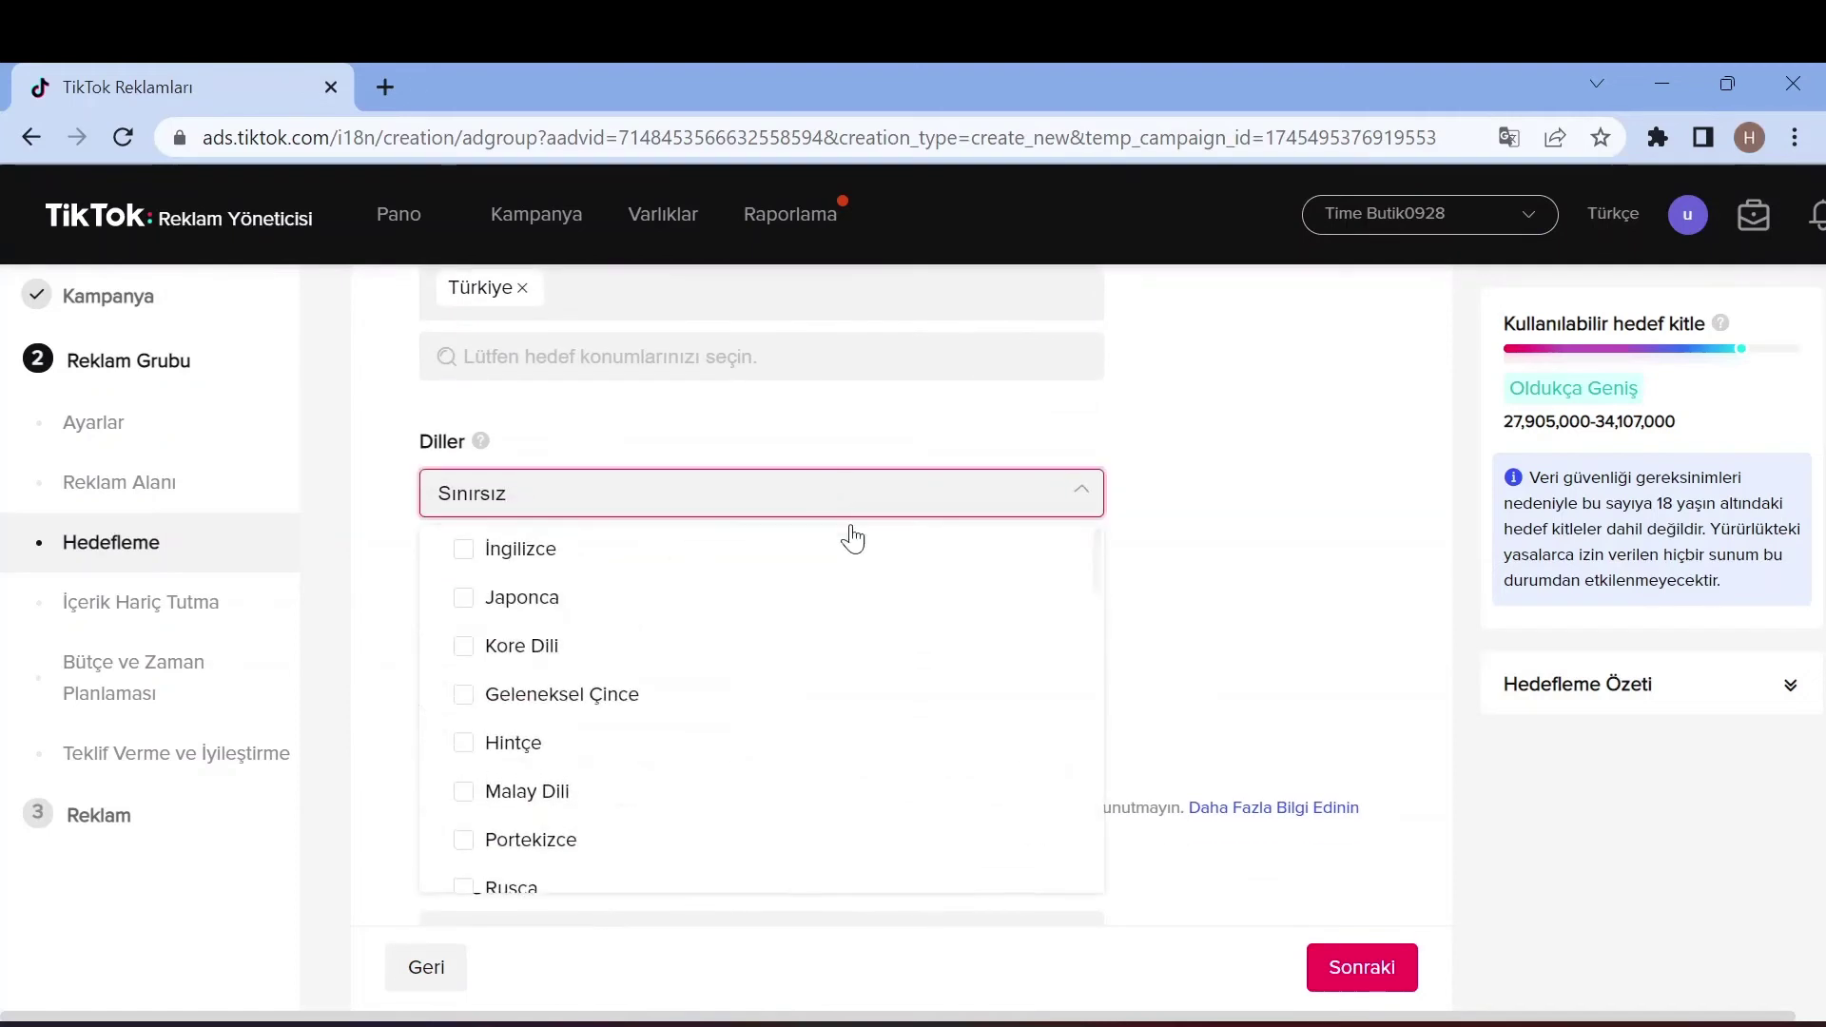
left_click(1329, 481)
scroll(1178, 603, "down", 2)
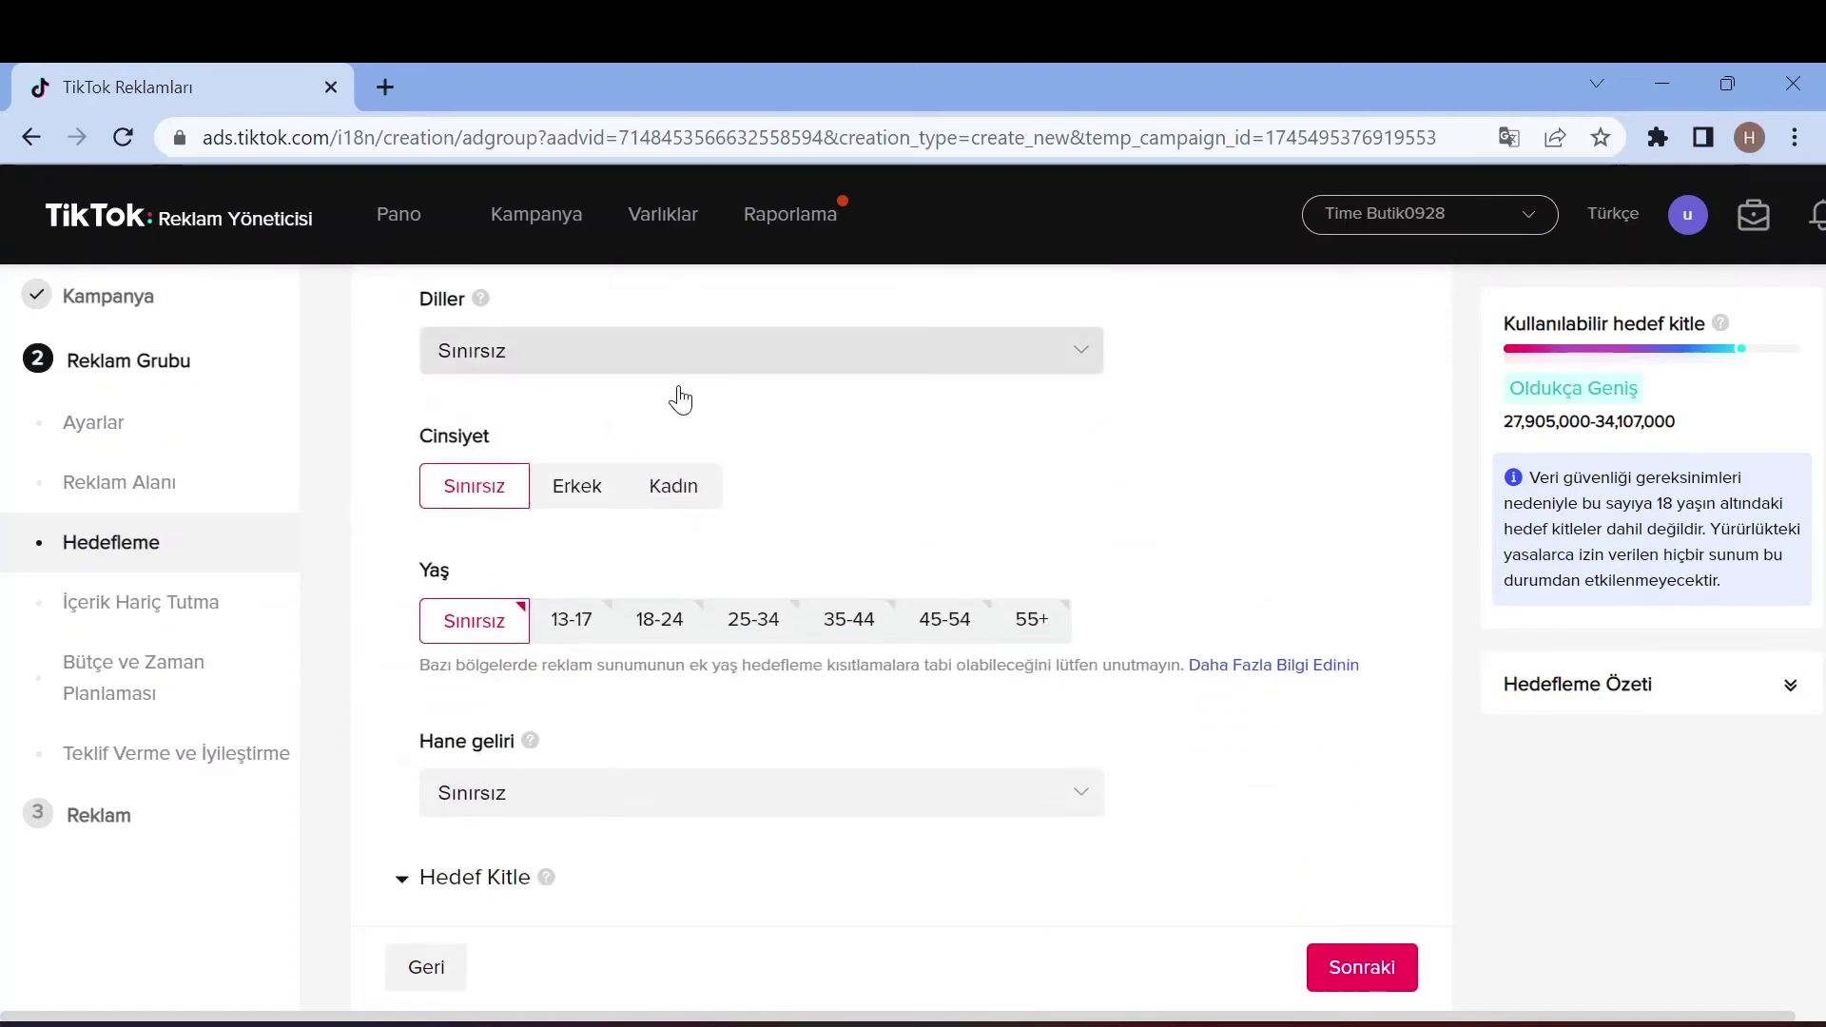
scroll(582, 628, "down", 2)
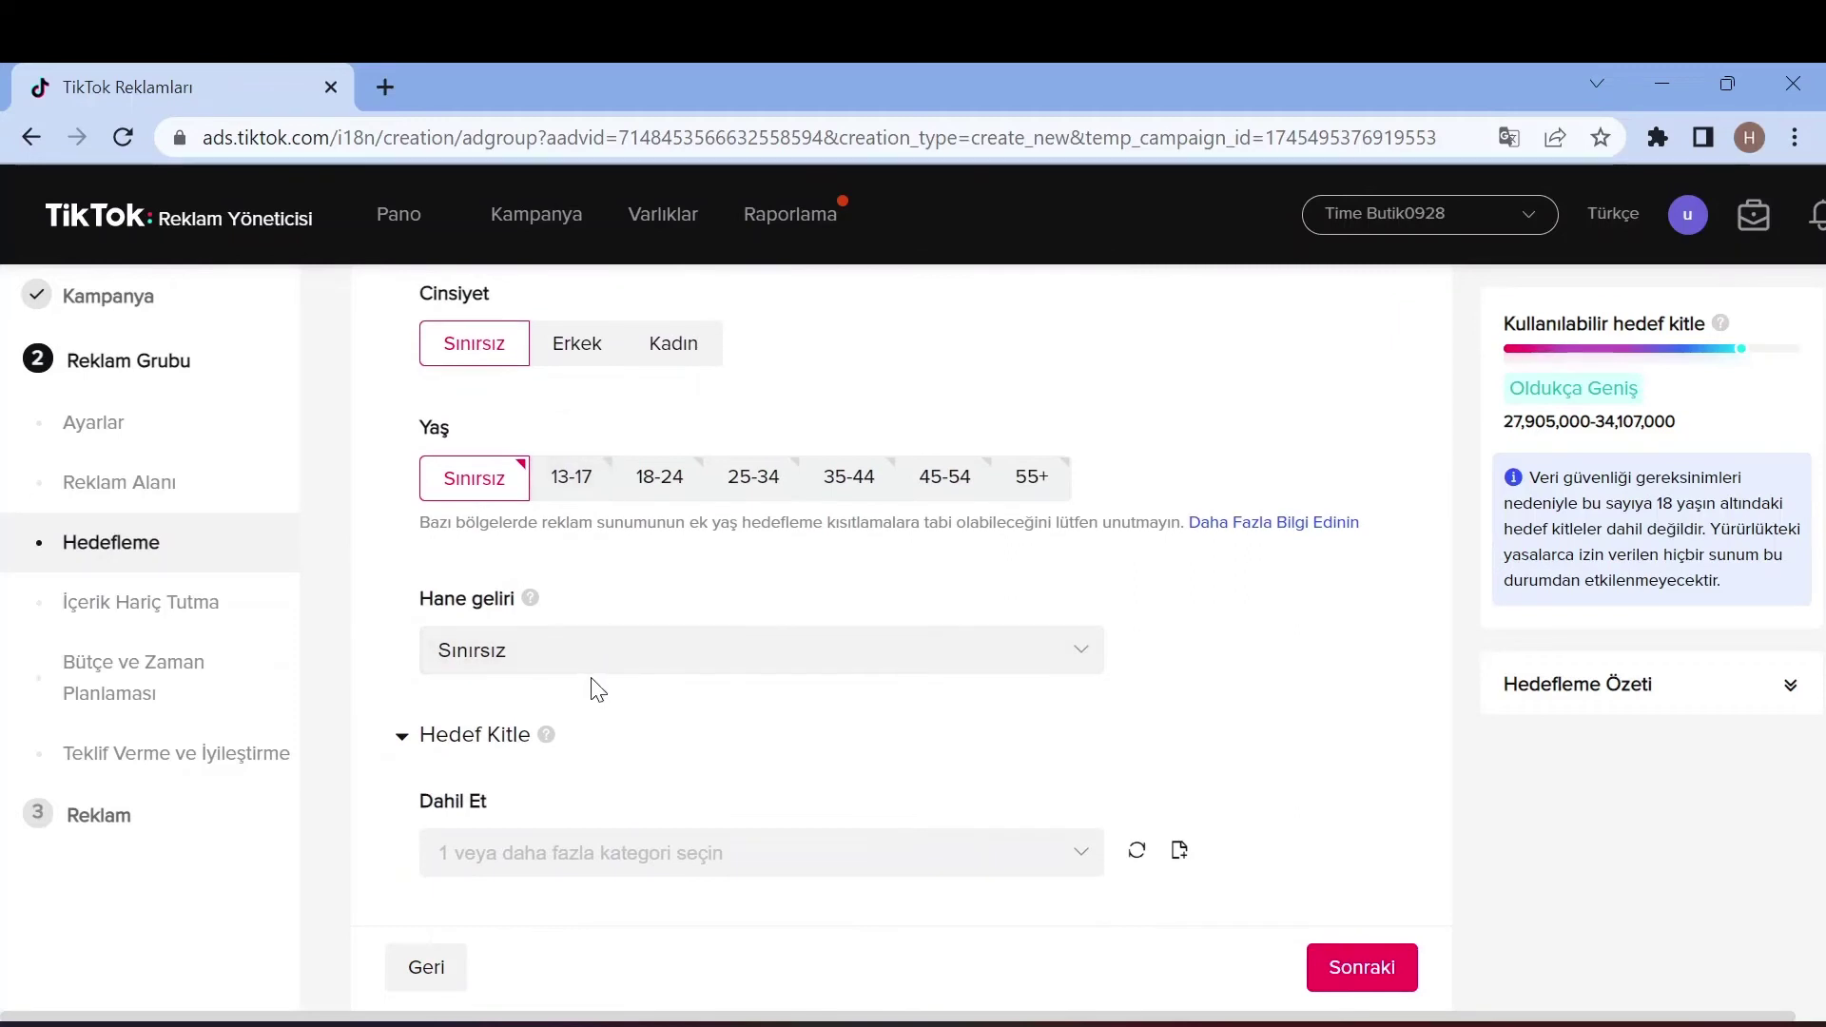
left_click(576, 666)
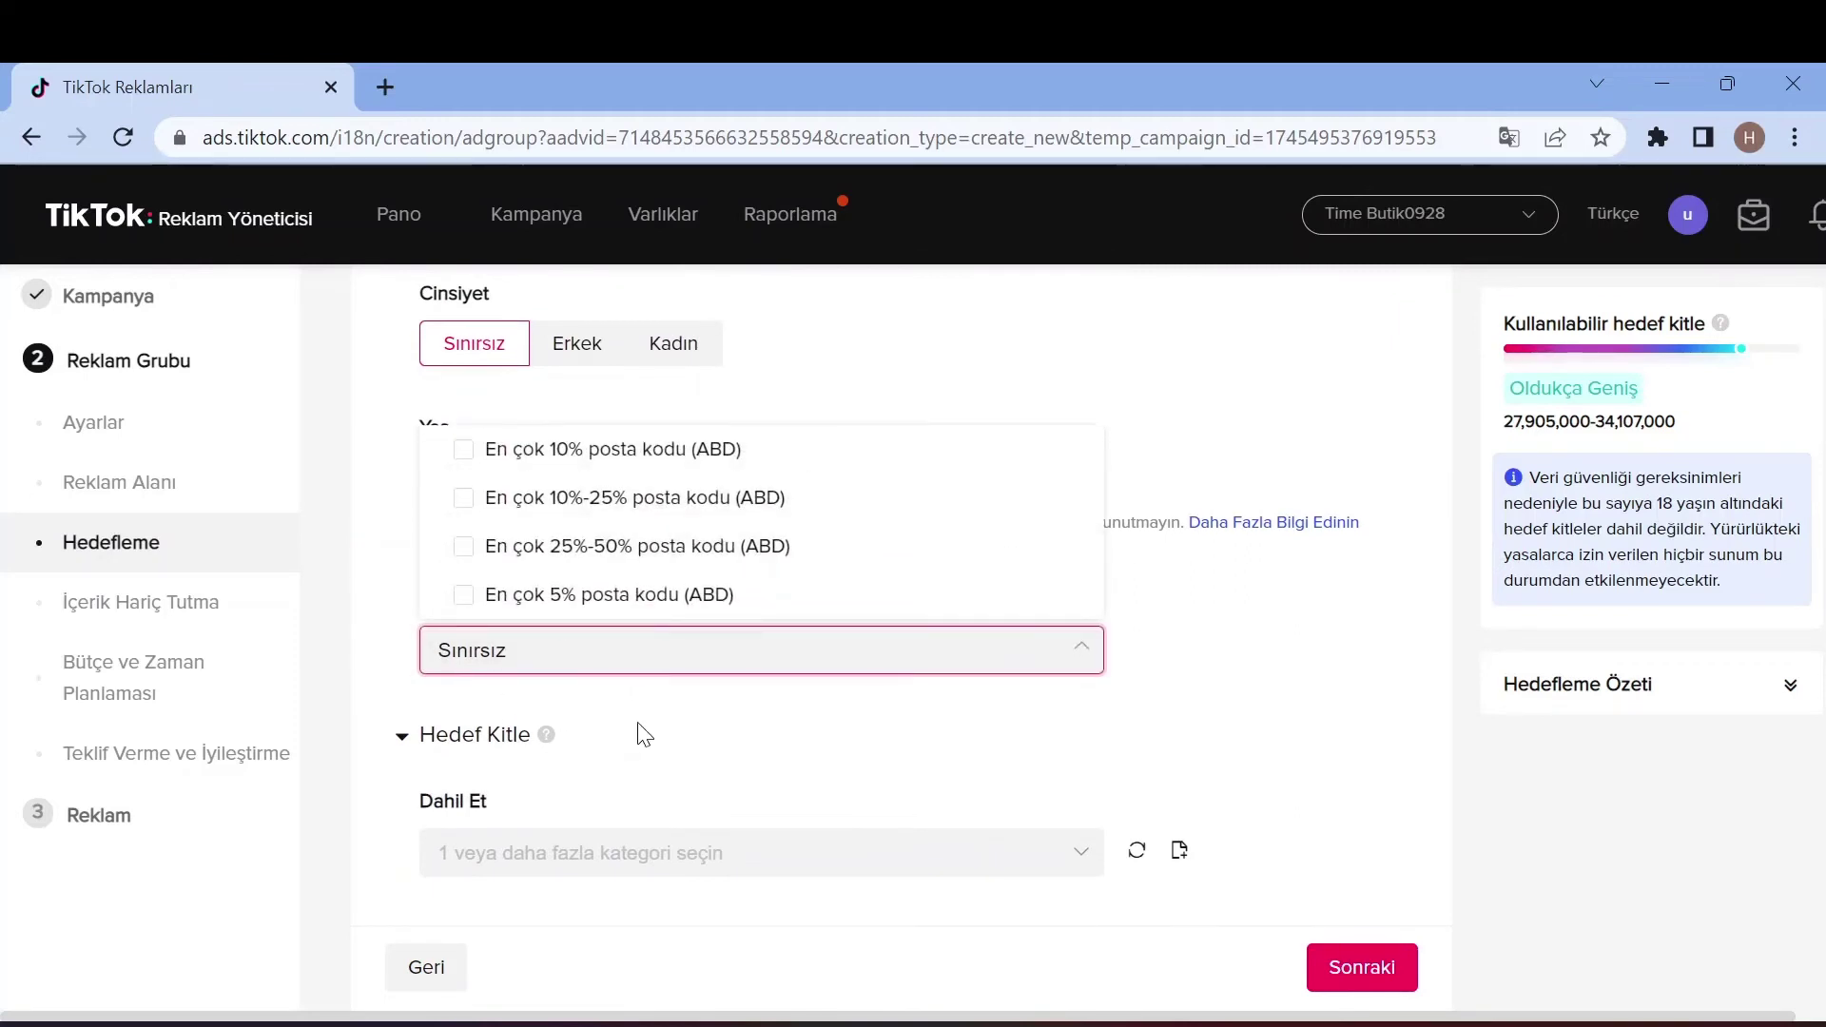
scroll(901, 558, "up", 3)
left_click(1235, 797)
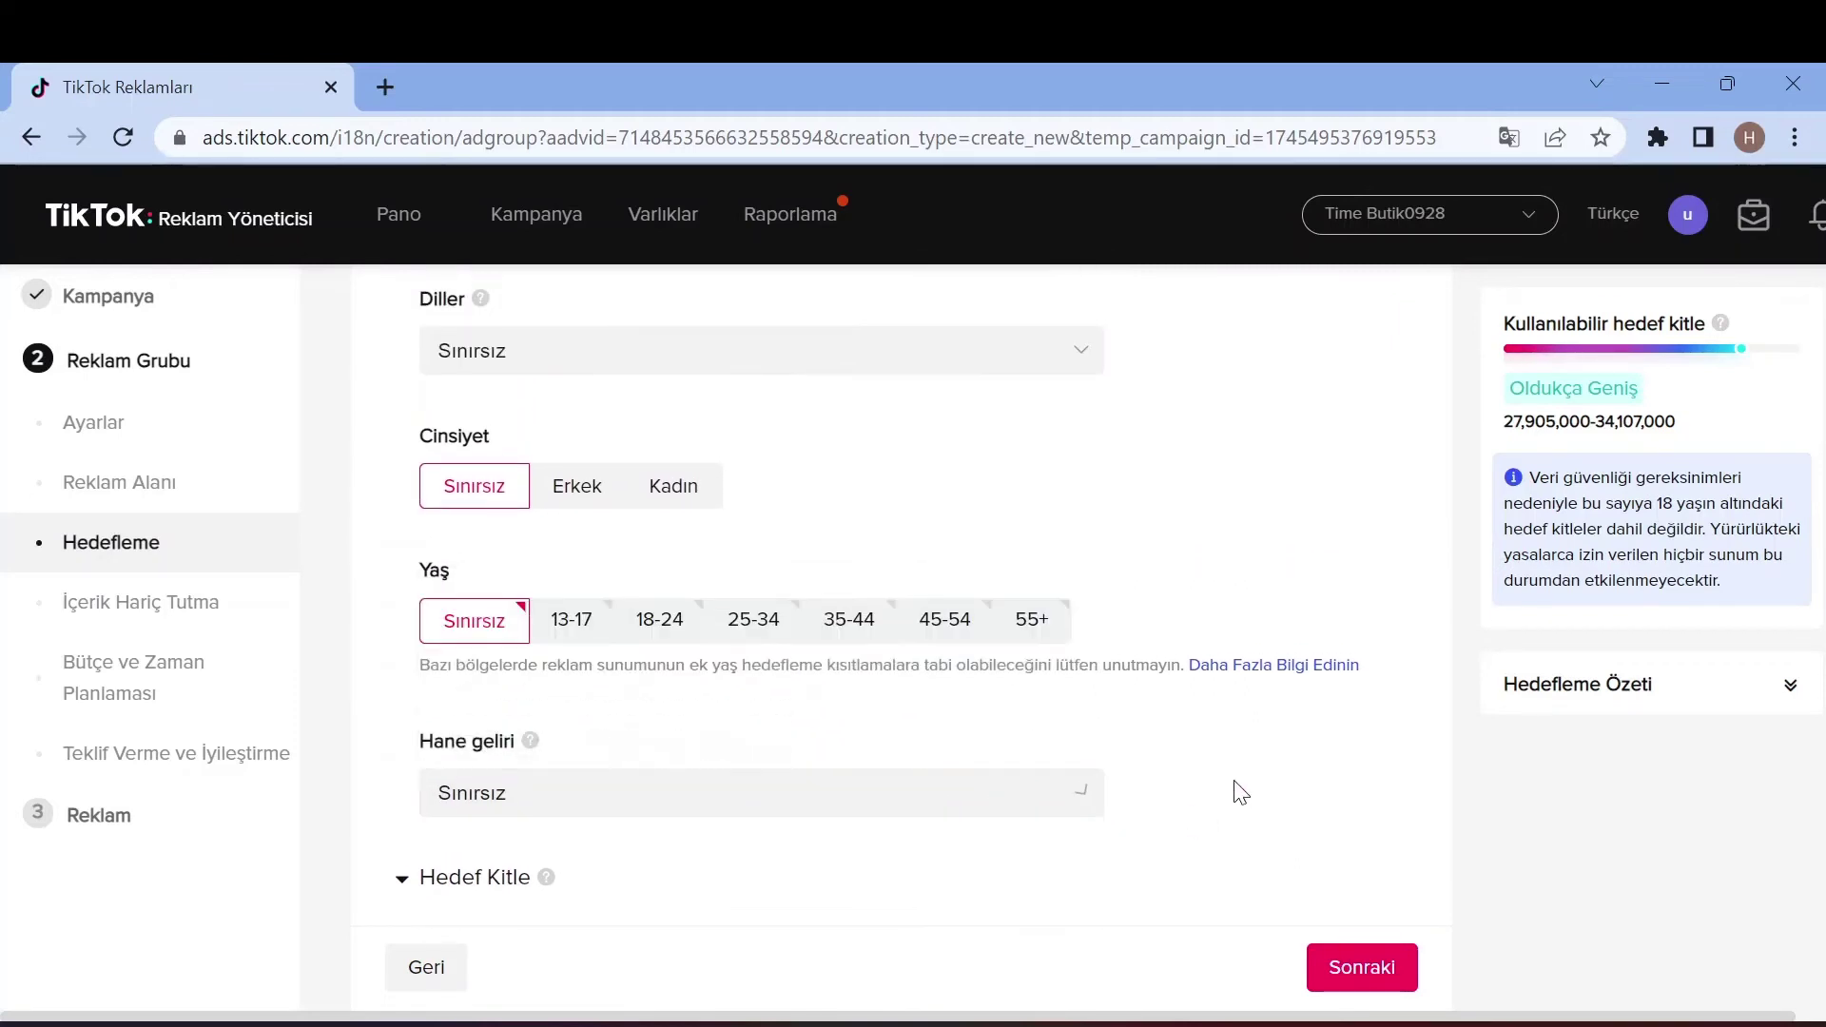
scroll(1222, 770, "down", 3)
scroll(1211, 749, "down", 3)
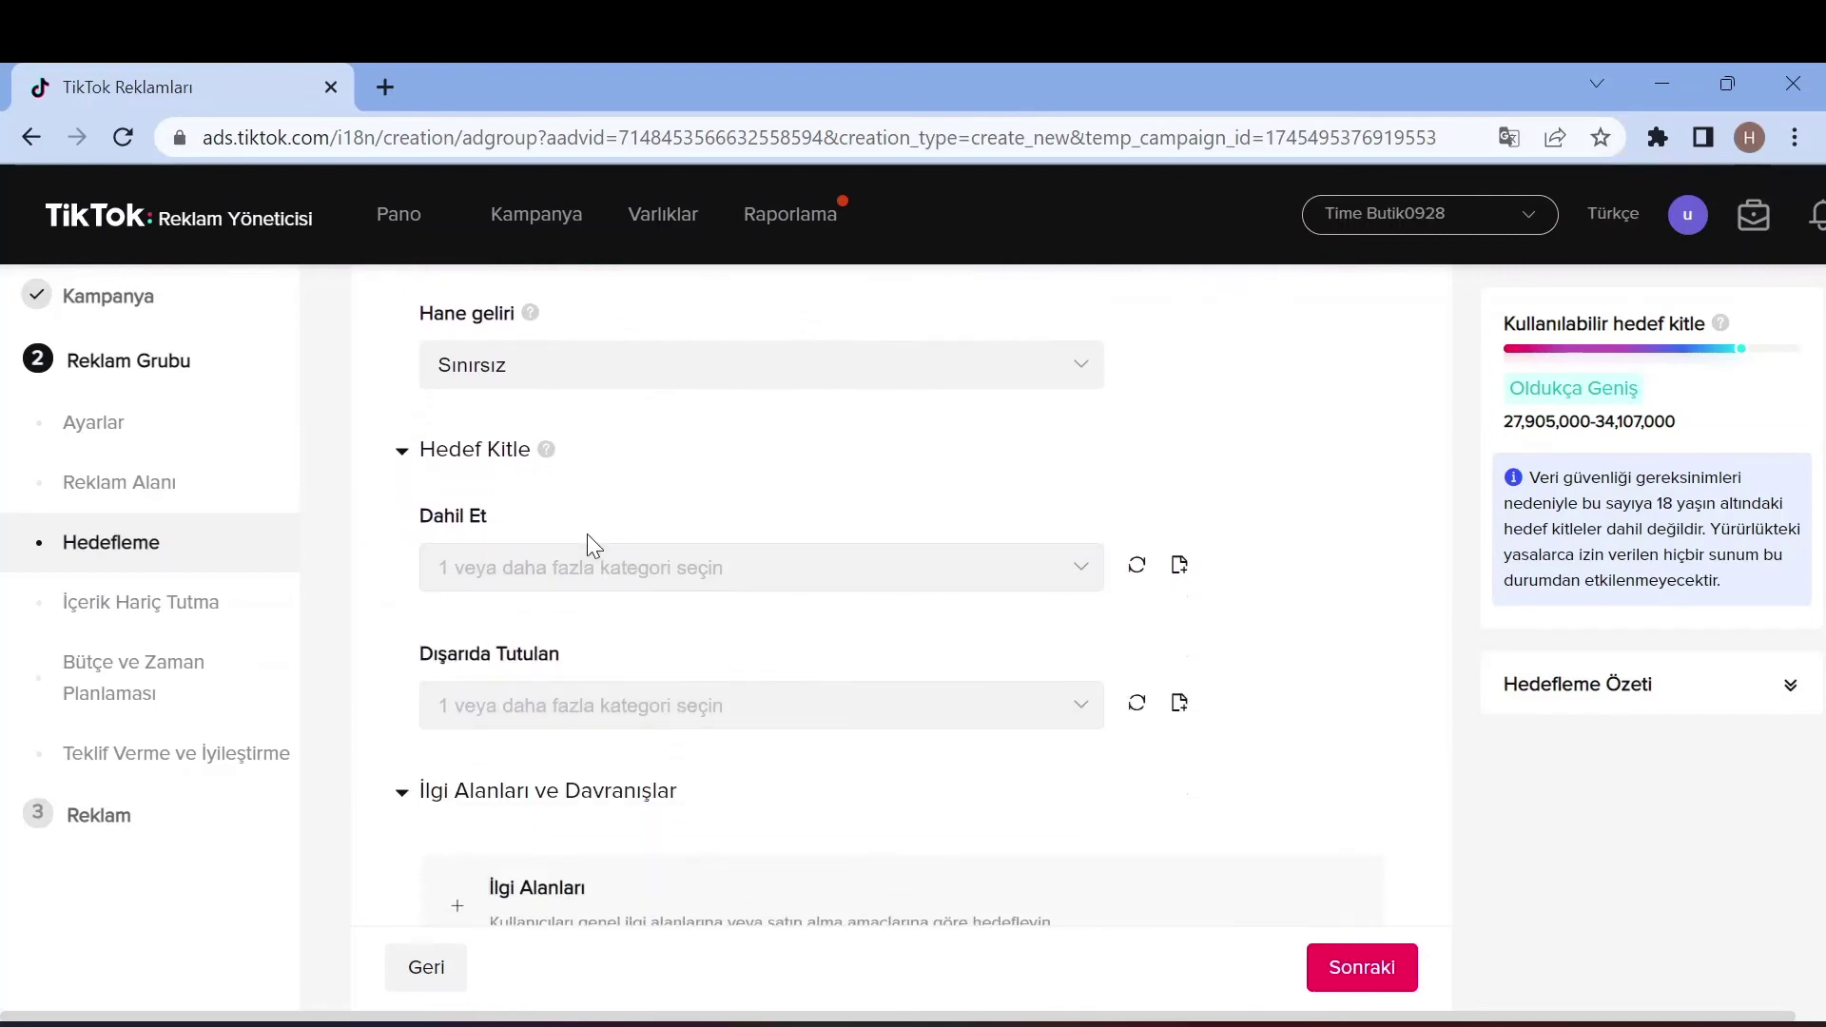
Check the Tümü, Özel and Benzer audience lists available for inclusion in the ad group's Hedef Kitle
left_click(570, 592)
scroll(819, 619, "down", 2)
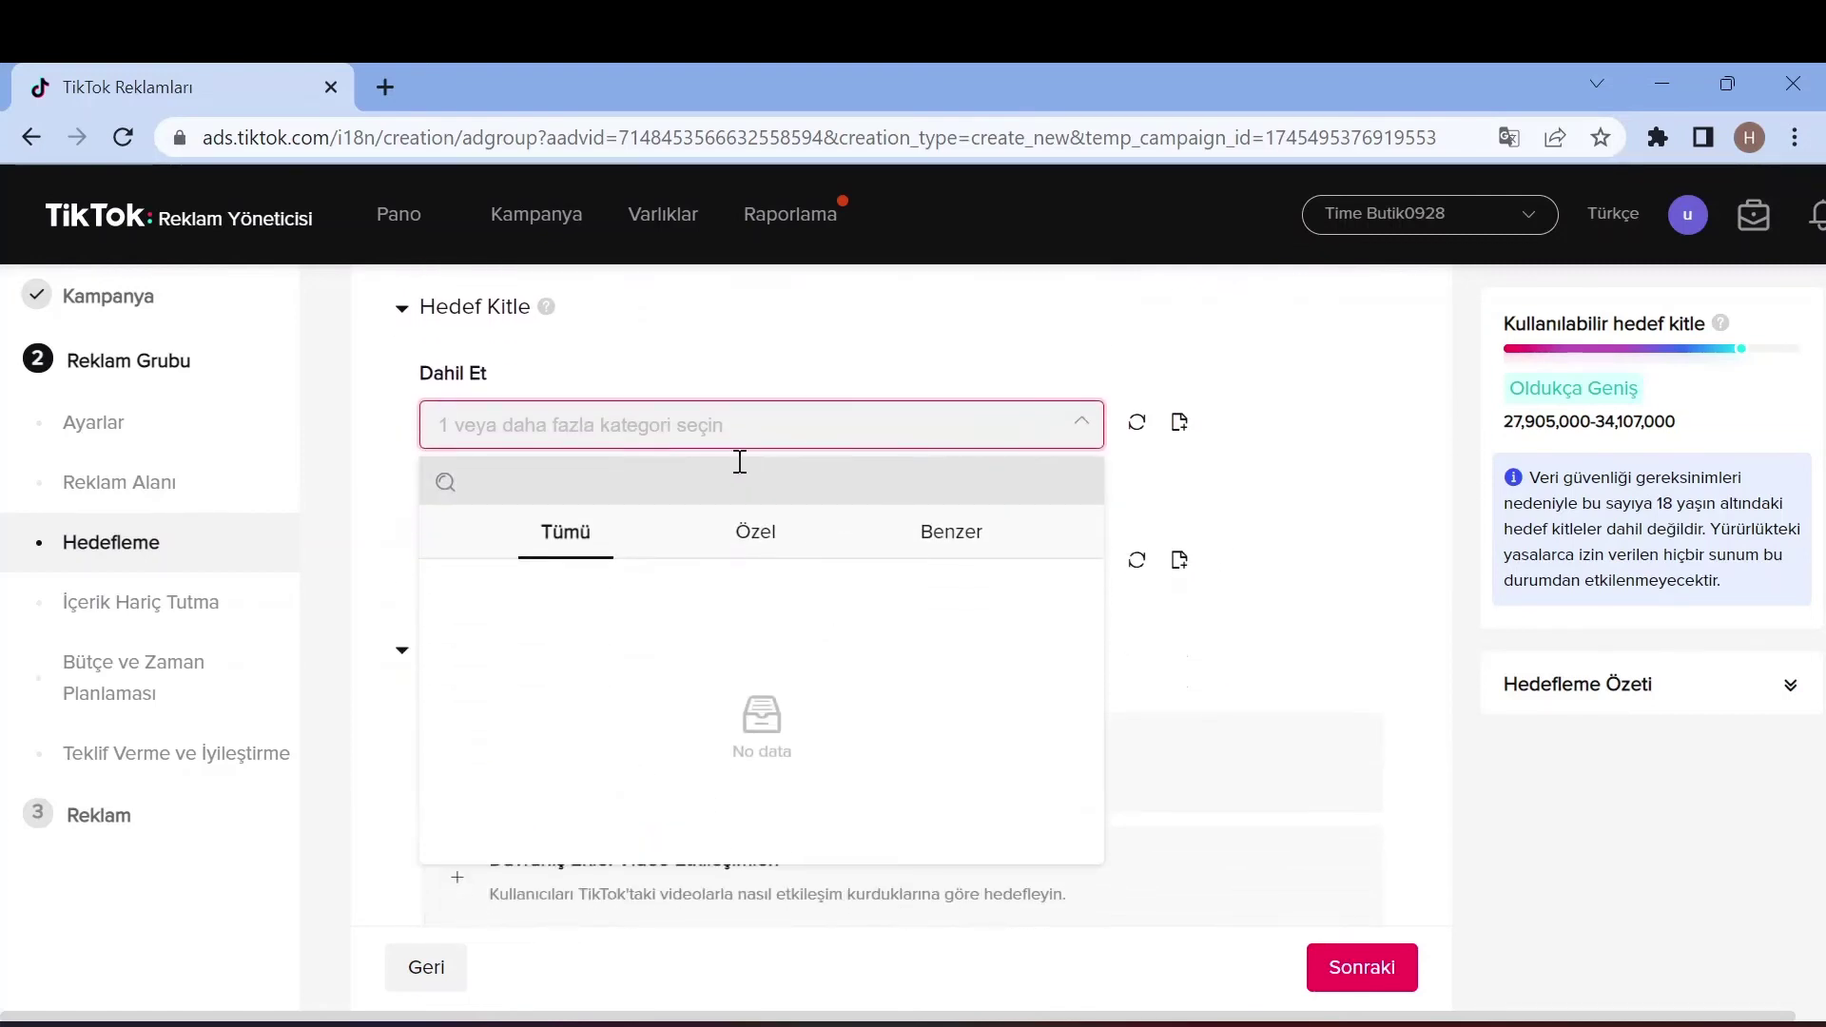
left_click(772, 538)
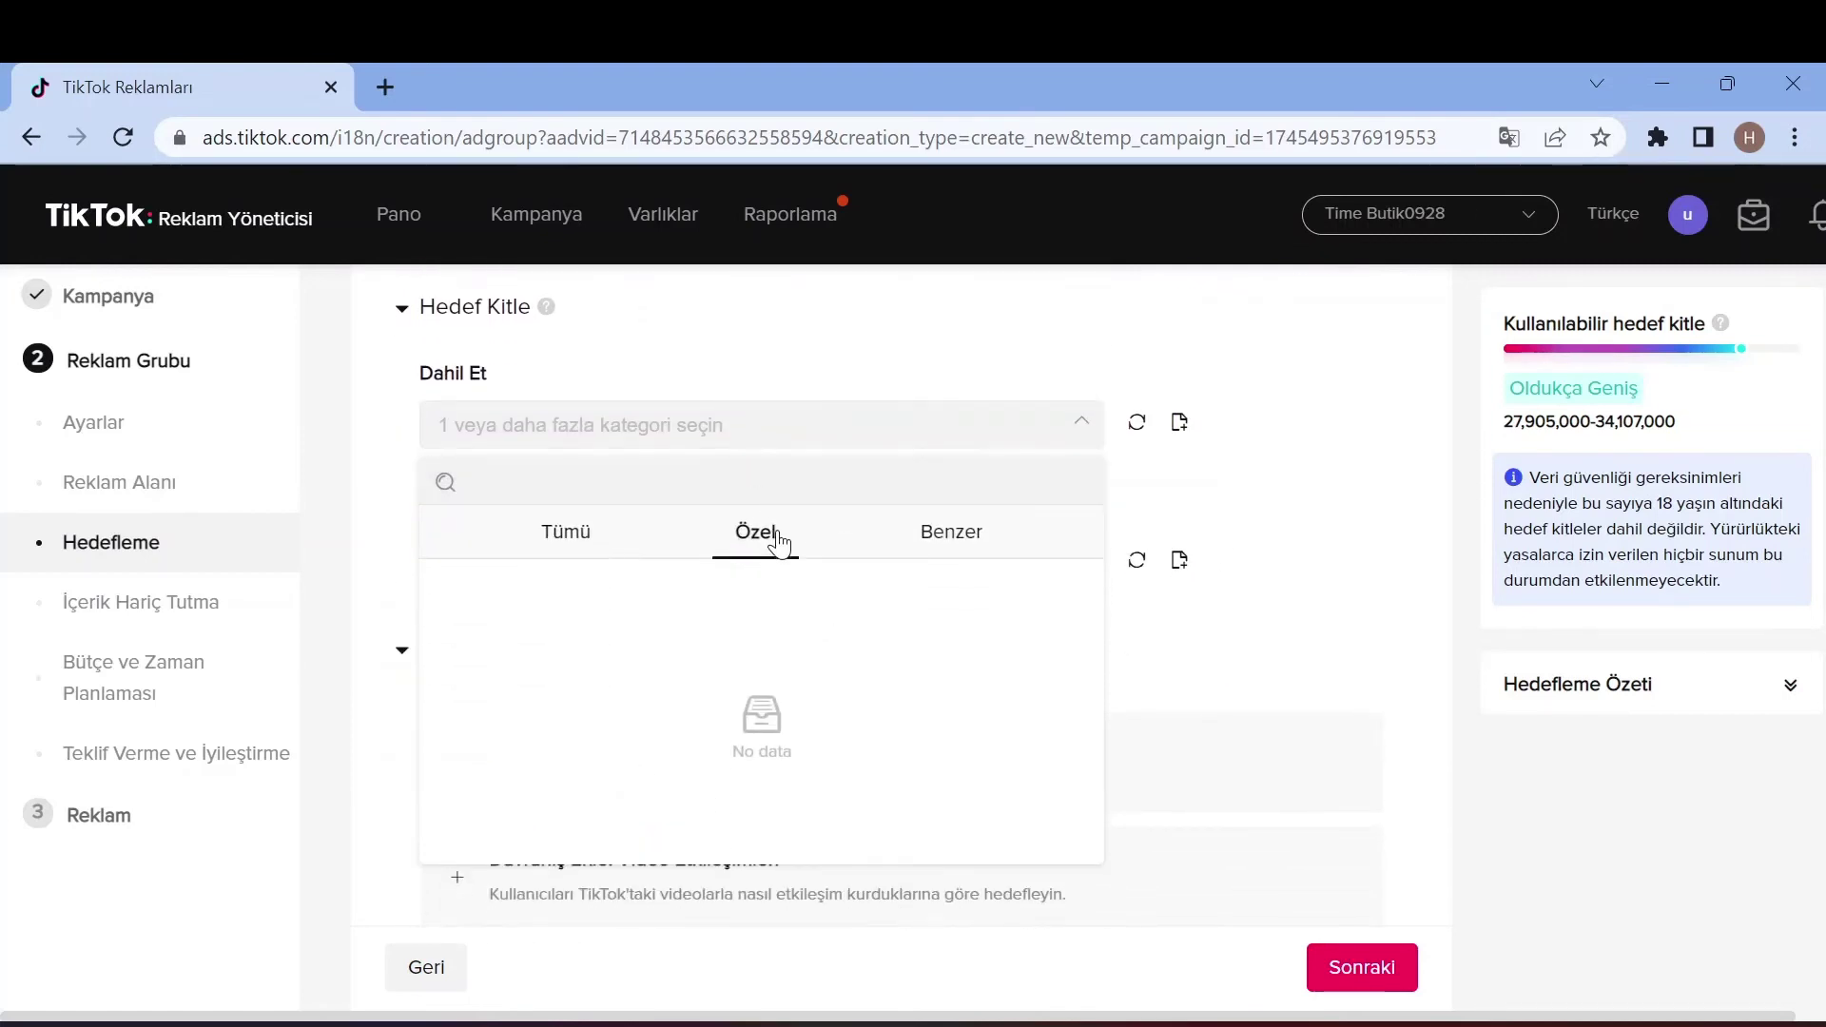
left_click(589, 548)
left_click(581, 426)
left_click(582, 442)
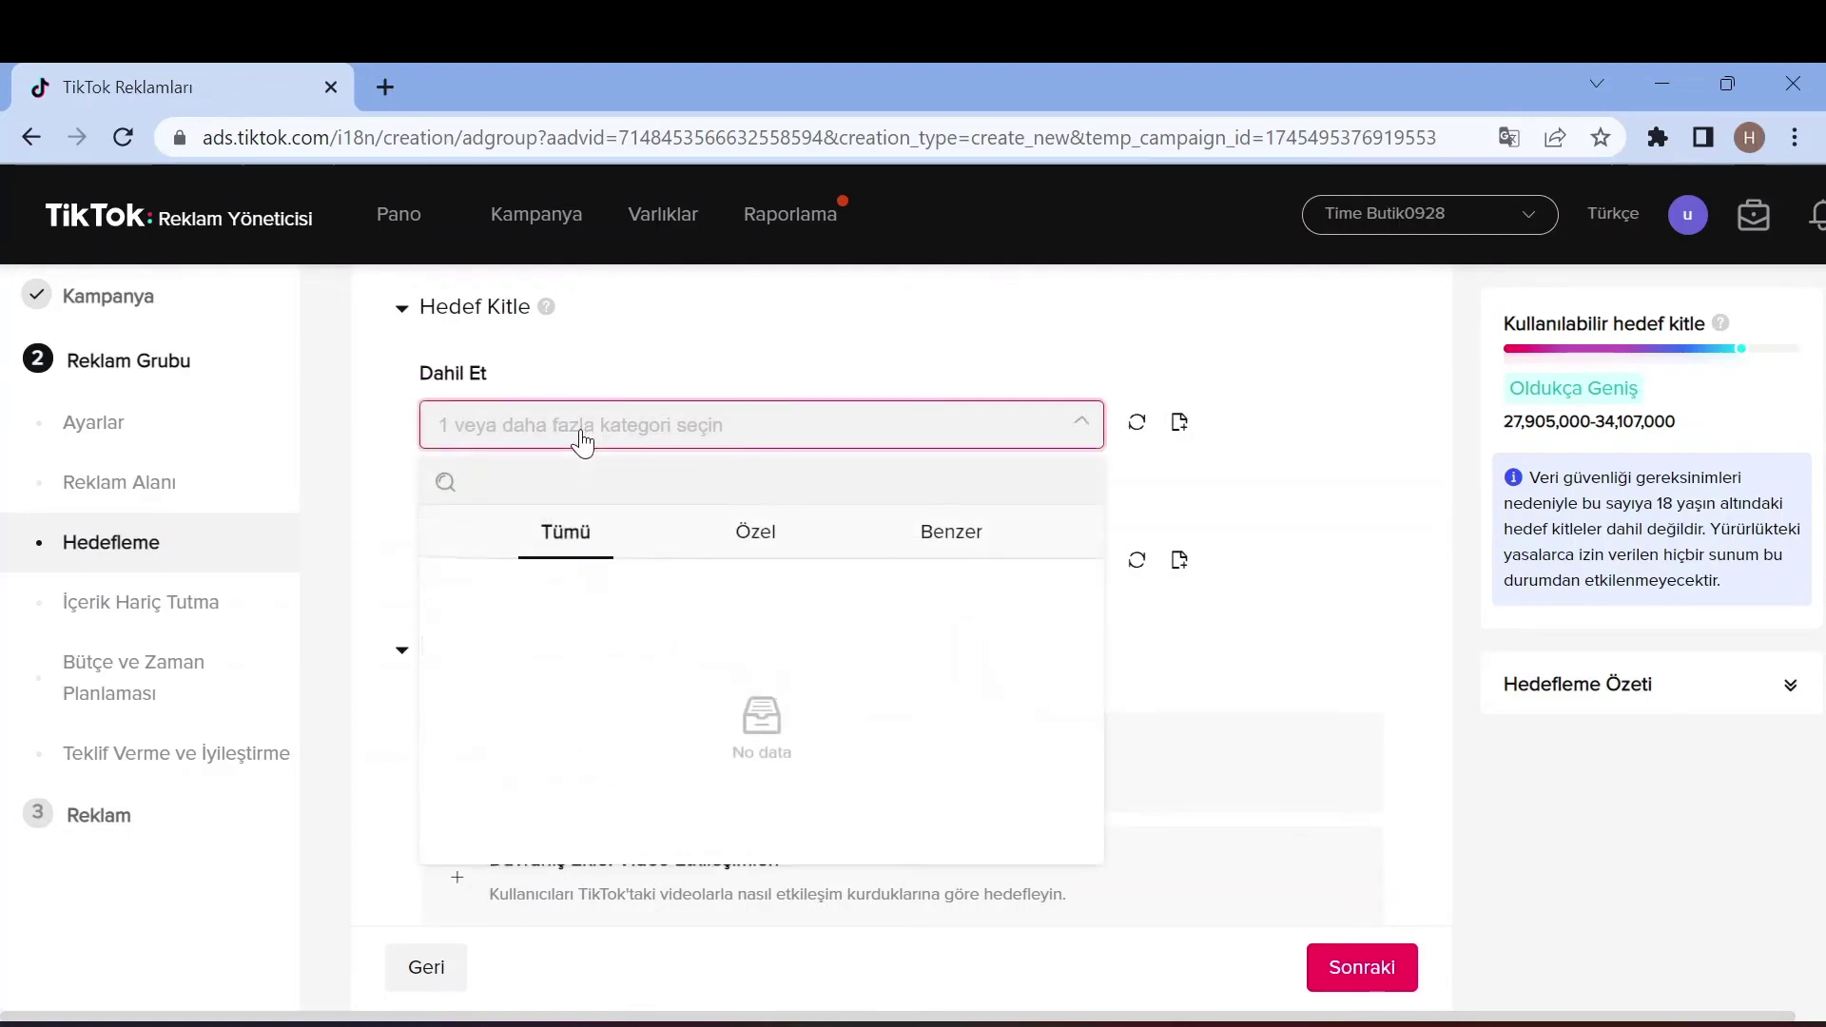
left_click(756, 536)
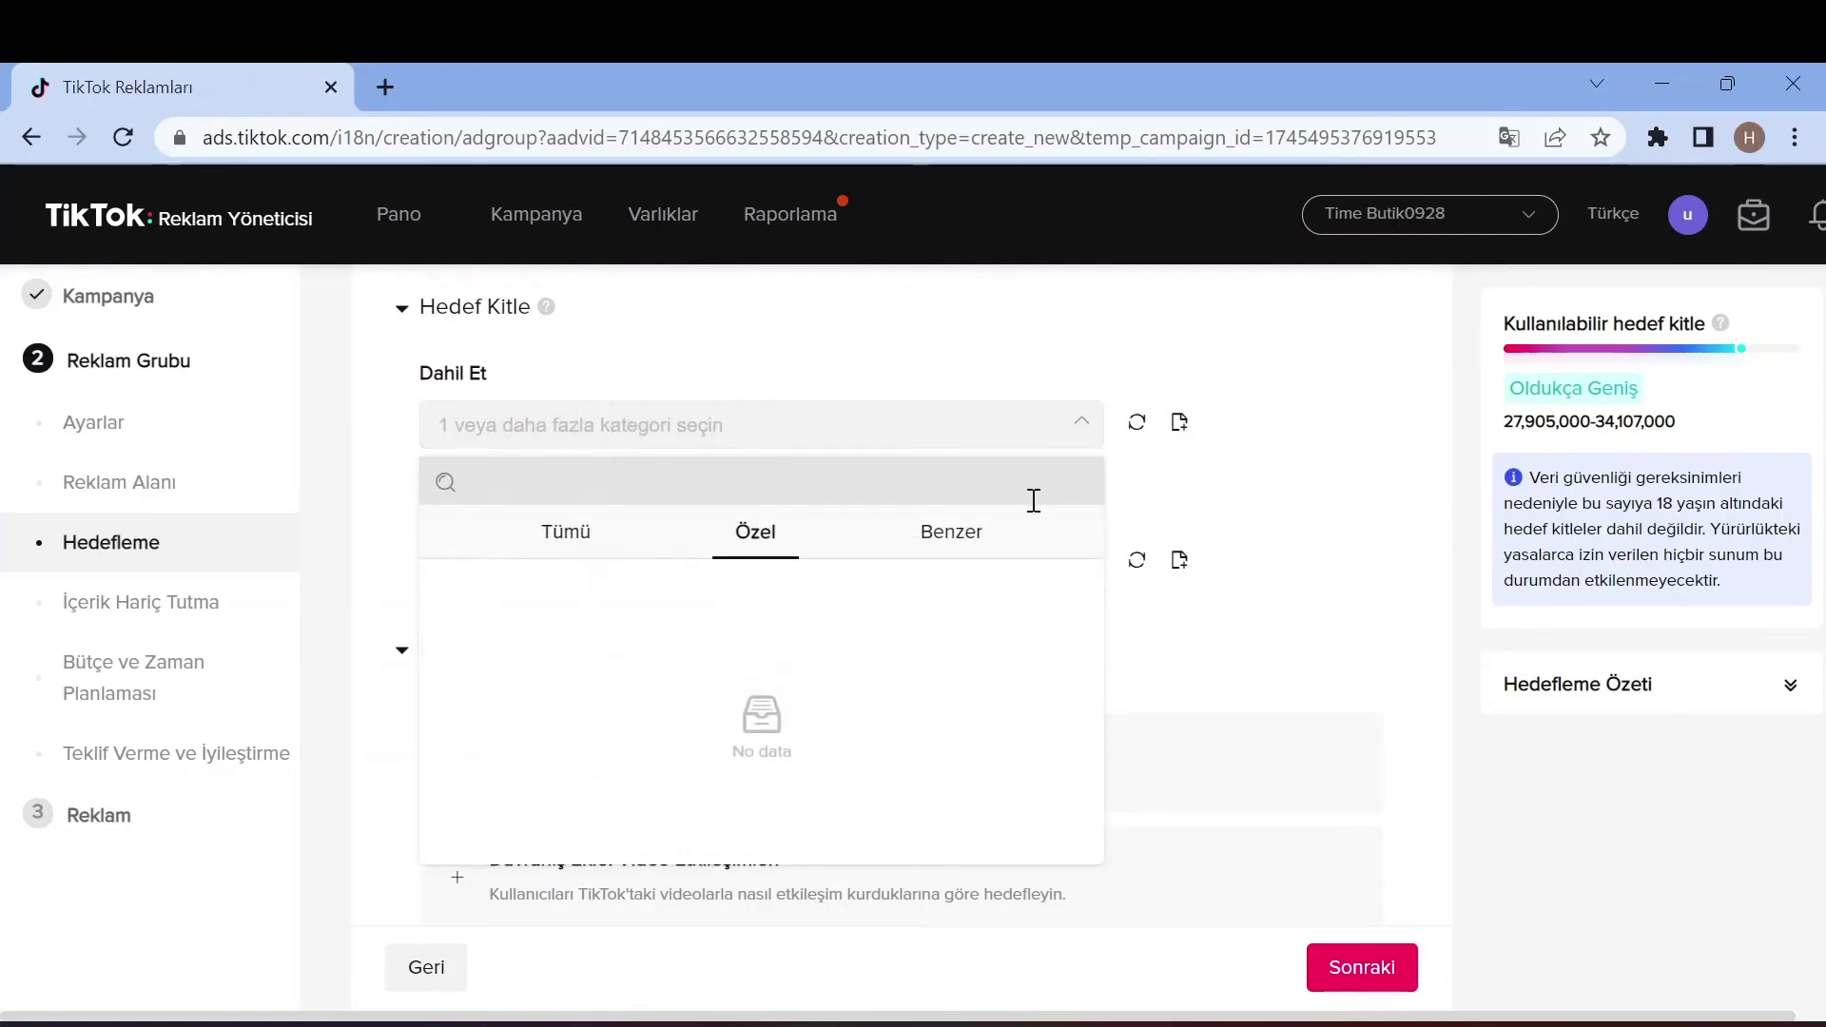
left_click(1008, 544)
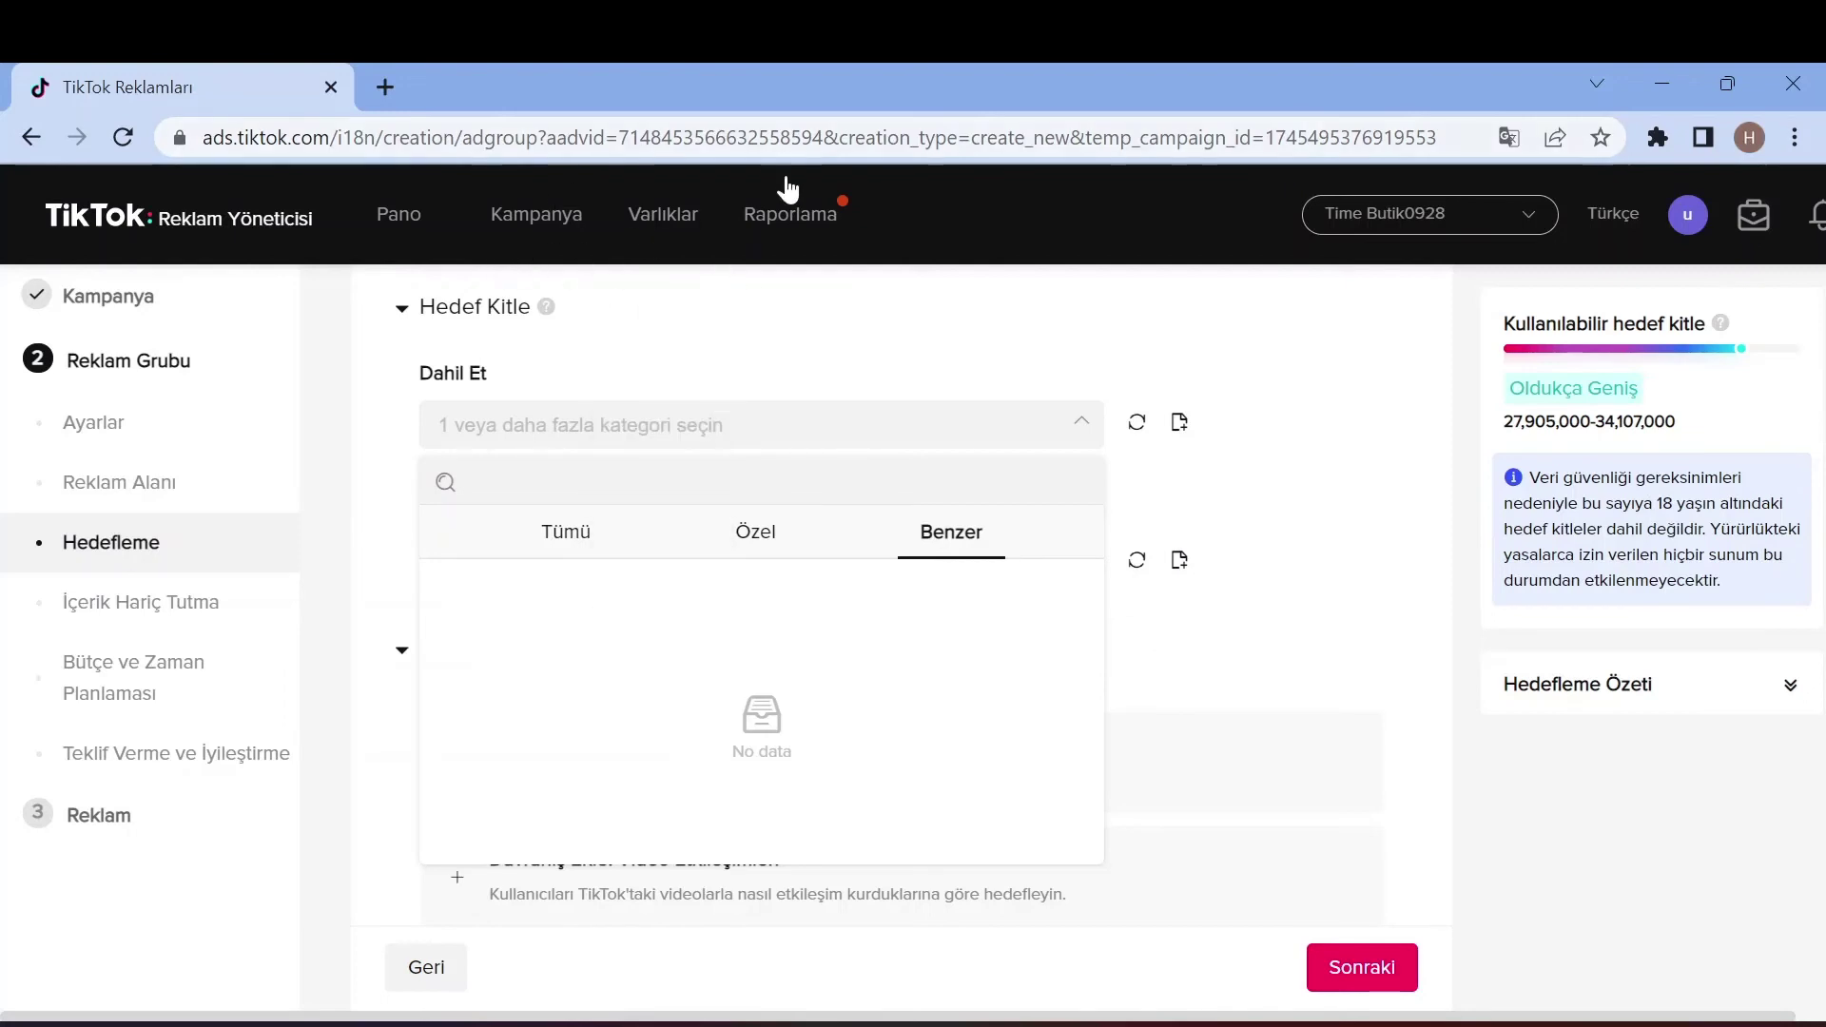
Examine the ad group's İlgi Alanları ve Davranışlar options for interests and for video, creator and hashtag interactions
left_click(1320, 562)
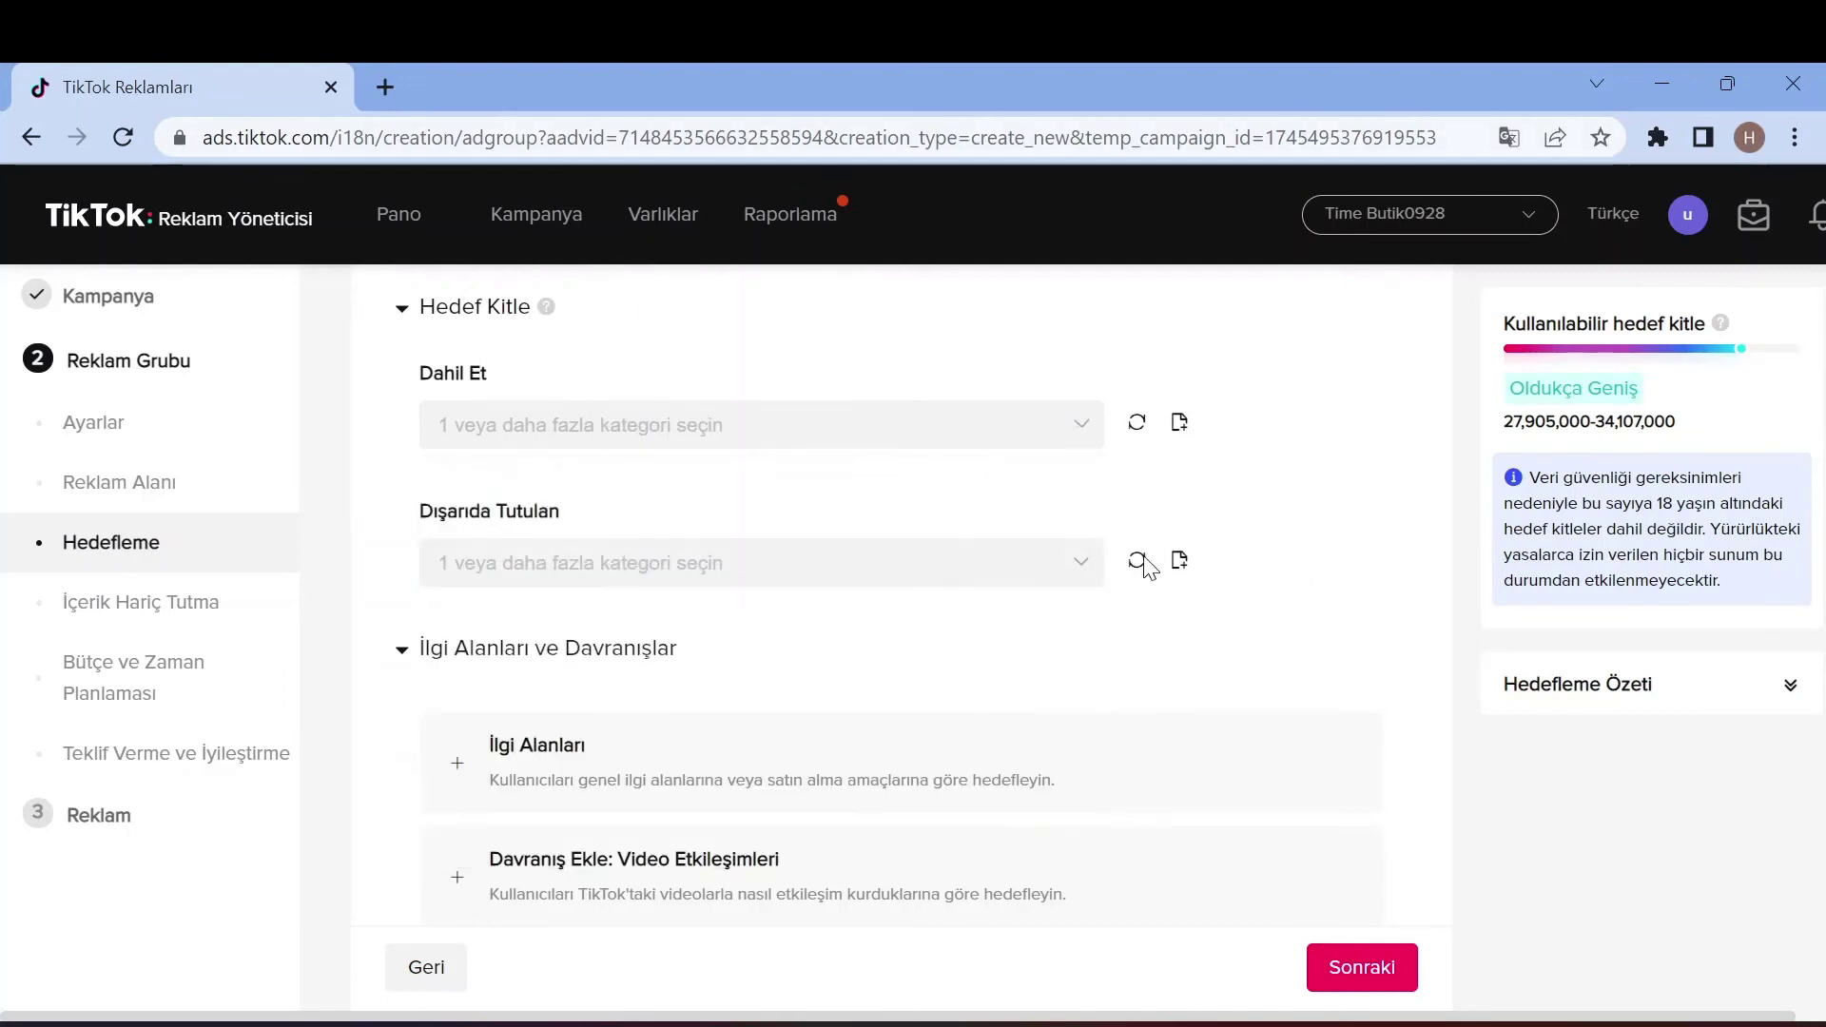
left_click(951, 438)
left_click(1204, 513)
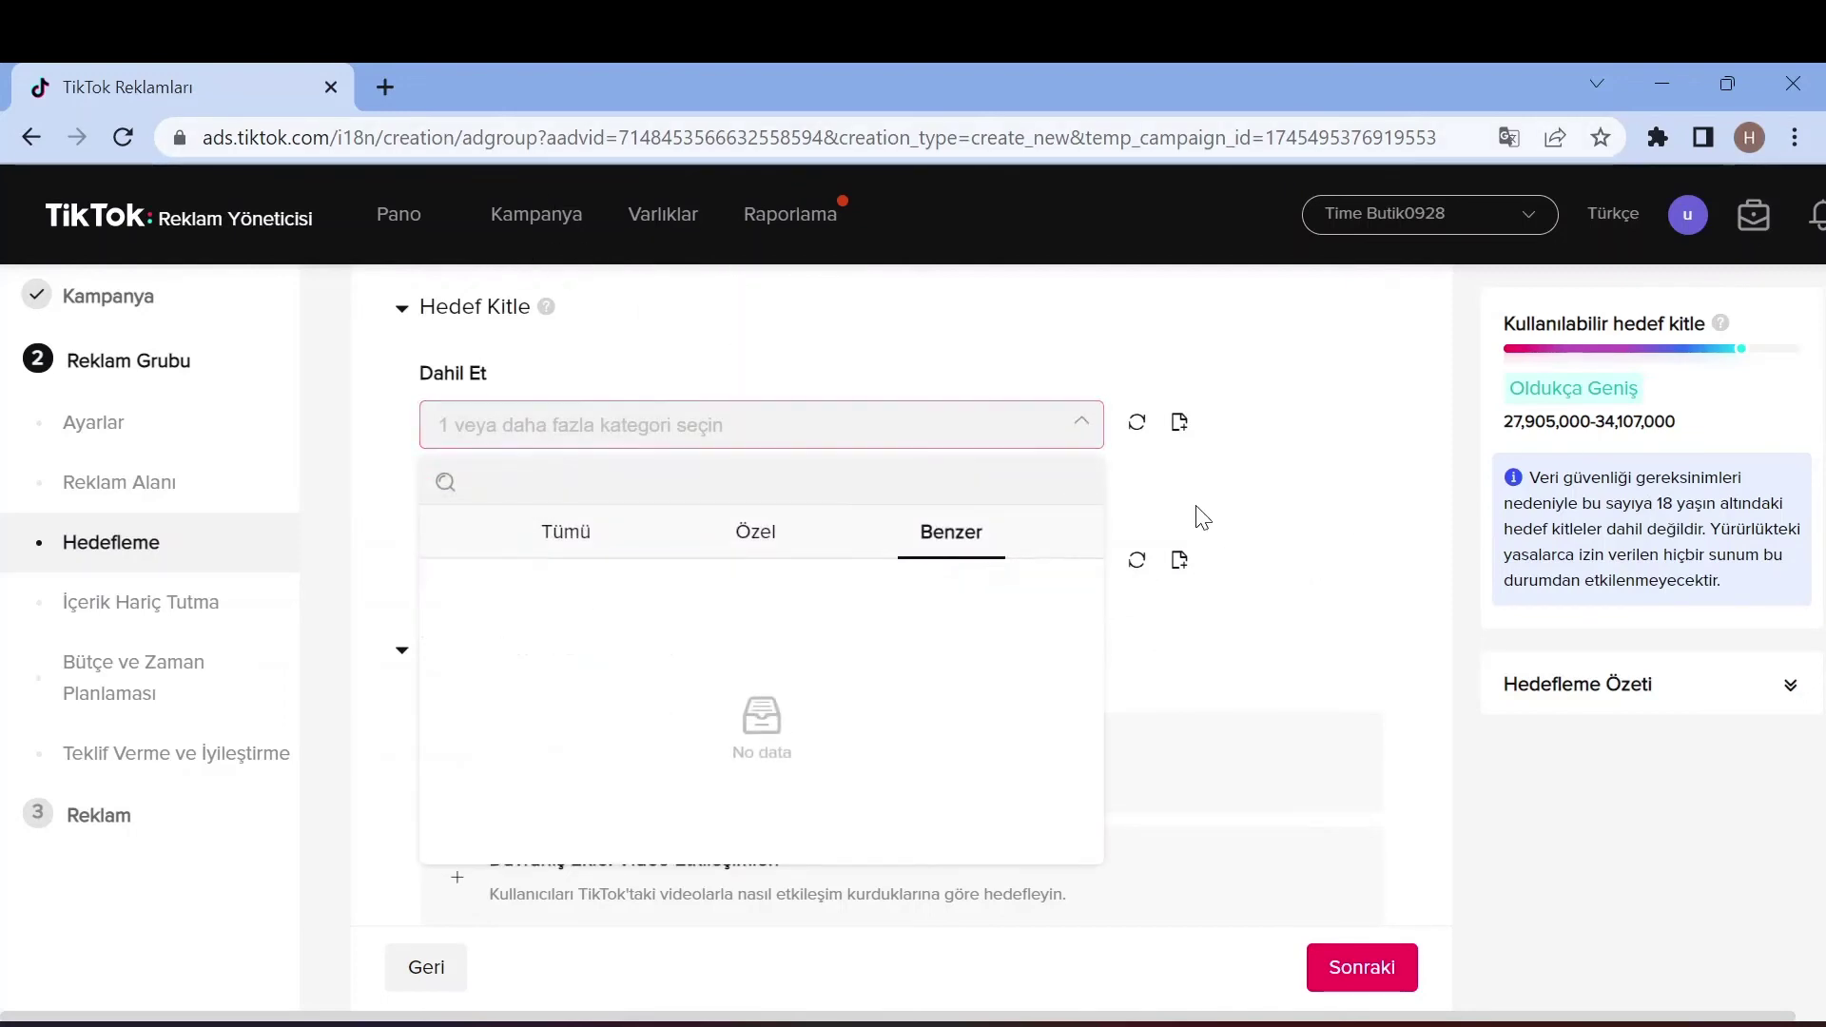
scroll(1322, 537, "down", 2)
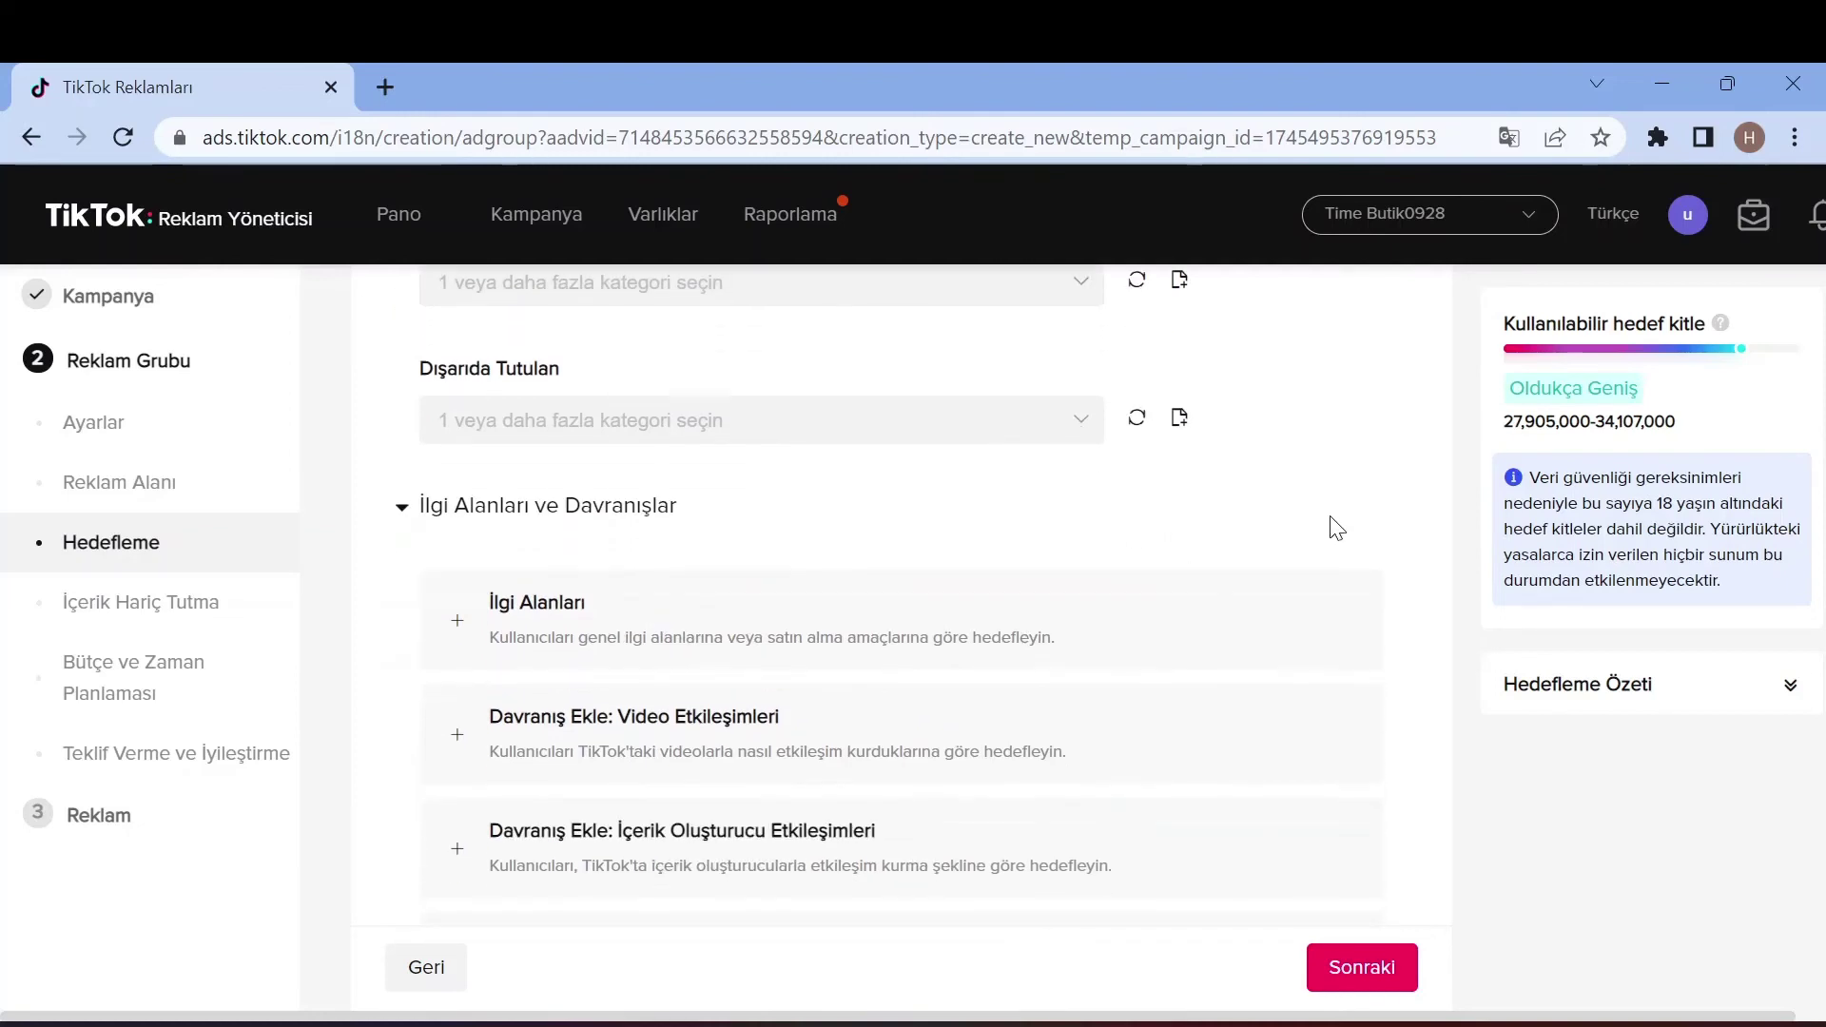
scroll(1336, 529, "down", 3)
scroll(1333, 526, "up", 2)
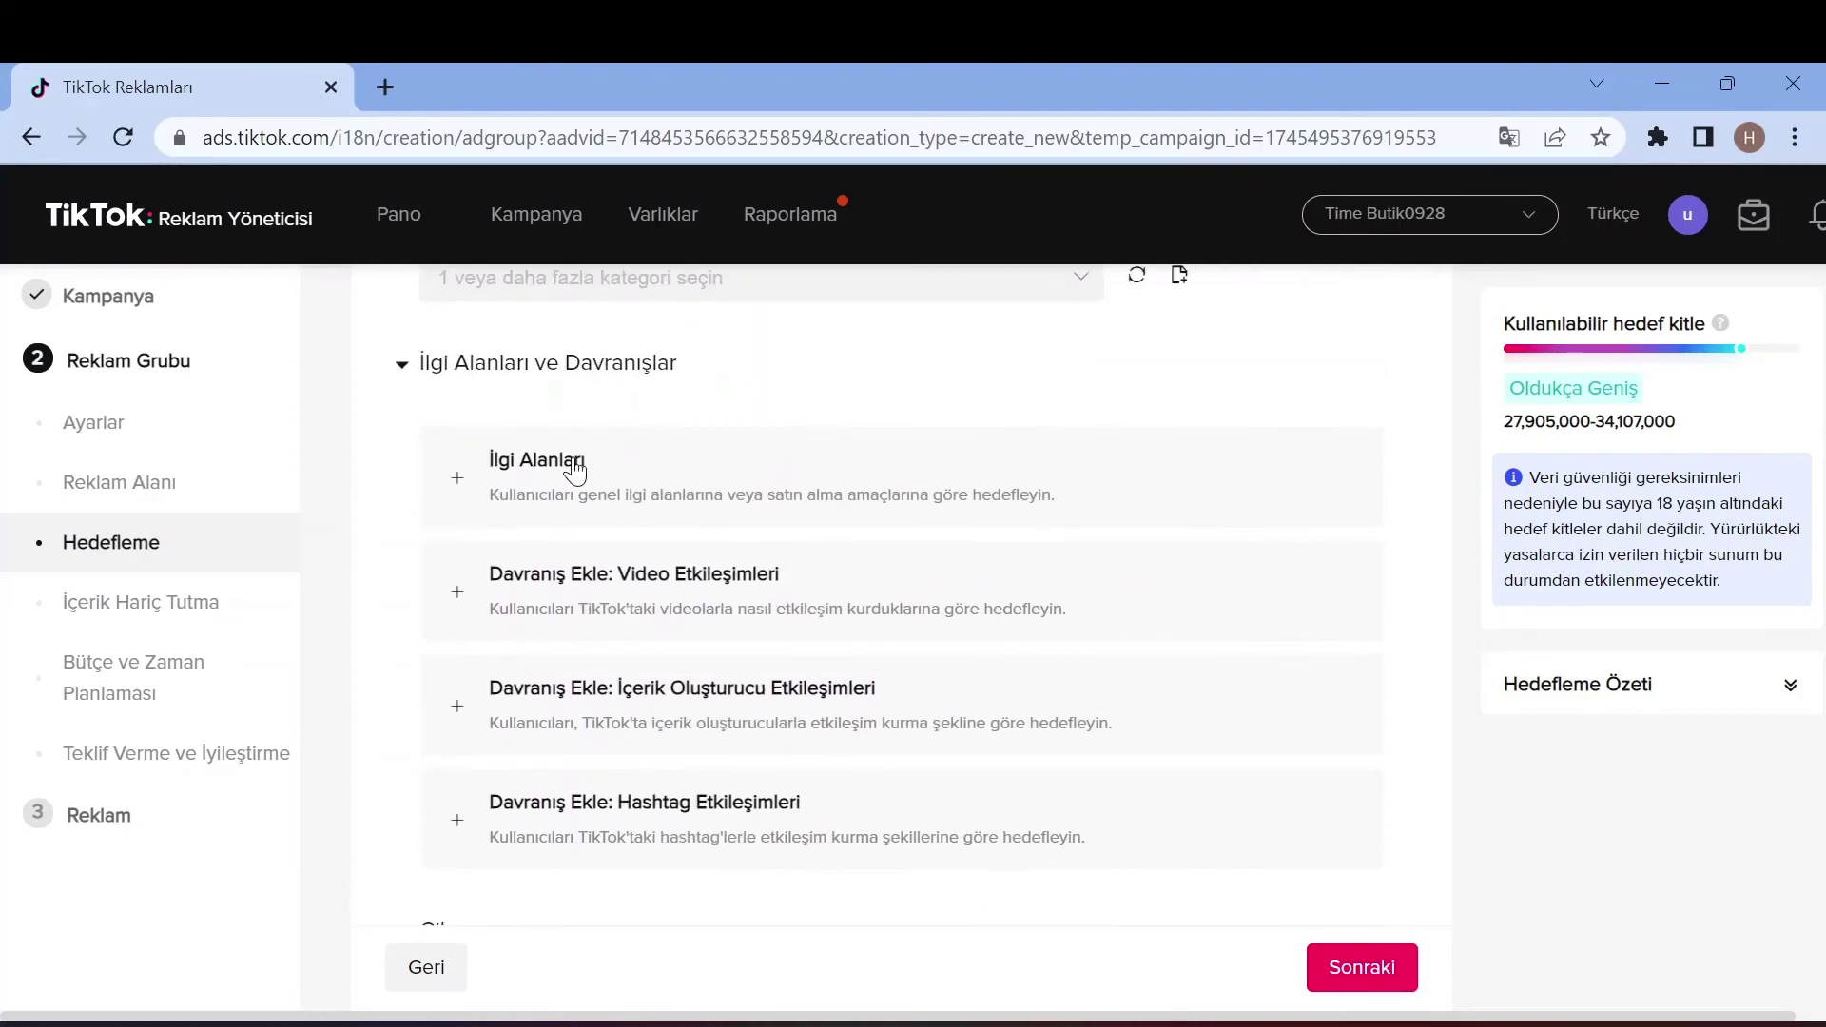
scroll(603, 510, "down", 2)
scroll(479, 570, "up", 2)
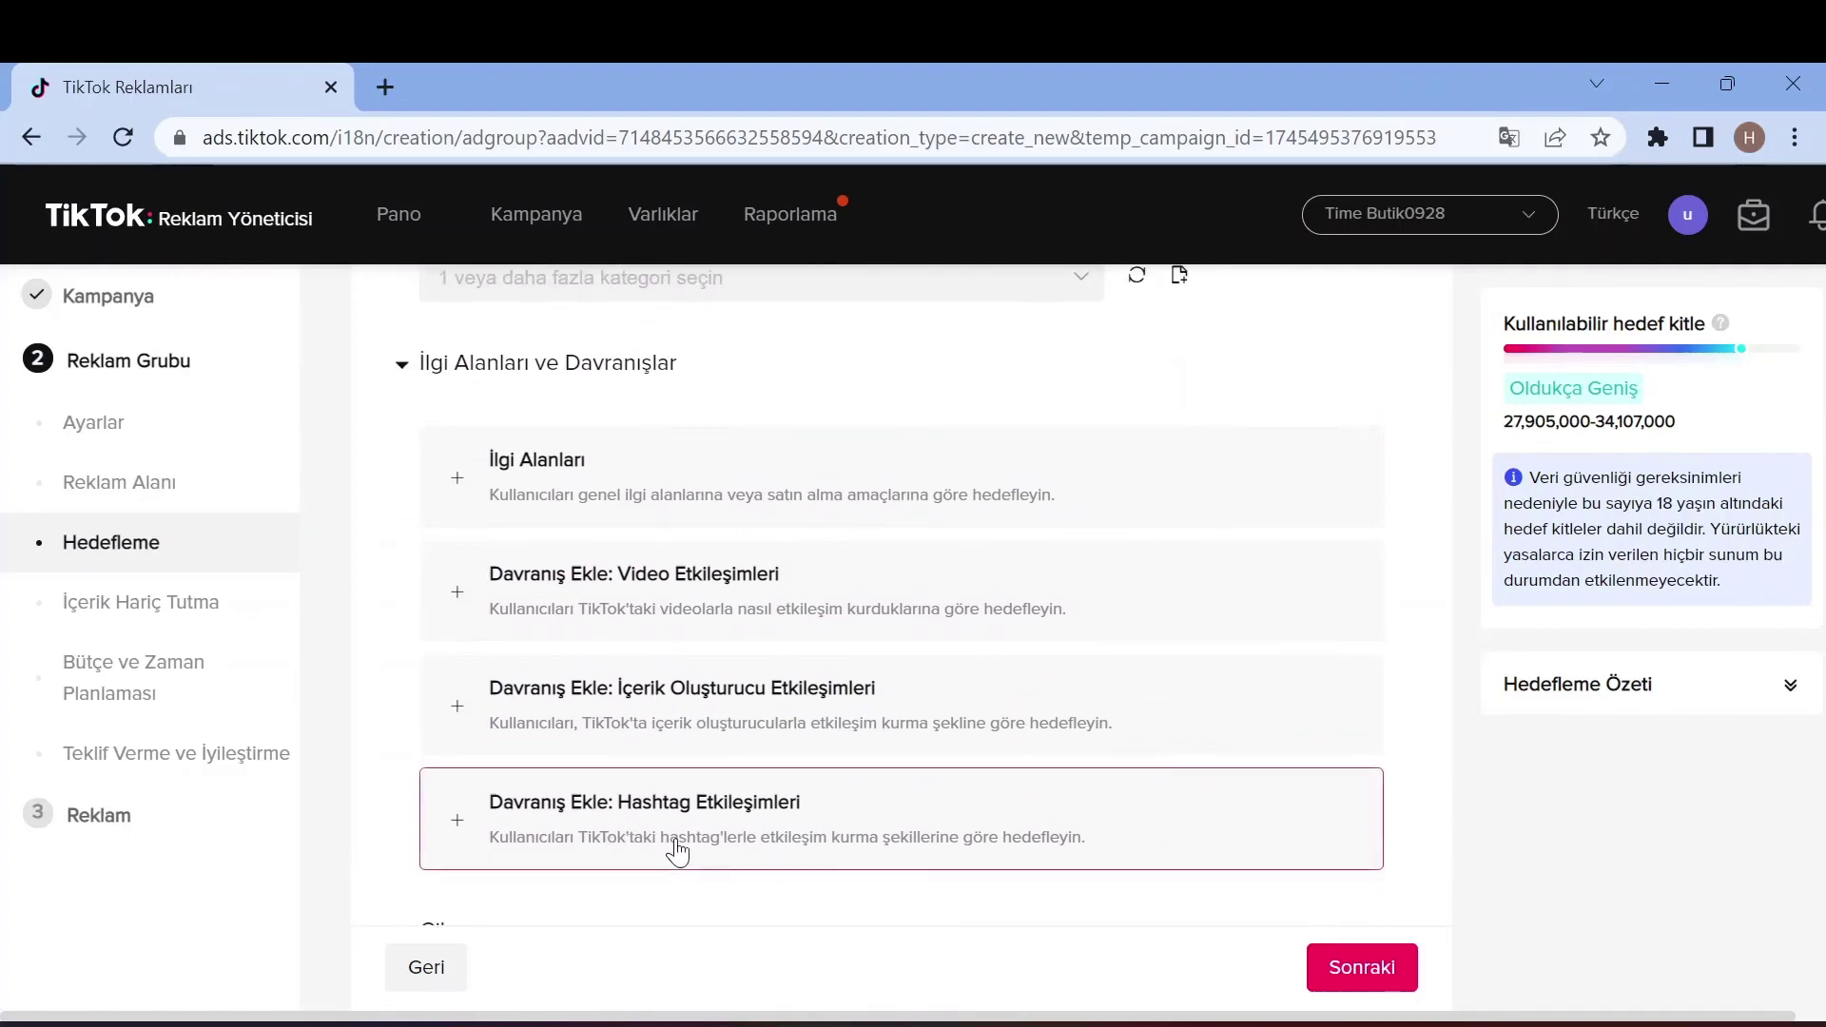
Expand the Cihaz section and examine its operating system, device model, connection type, carrier and device price options
scroll(677, 853, "down", 5)
left_click(461, 502)
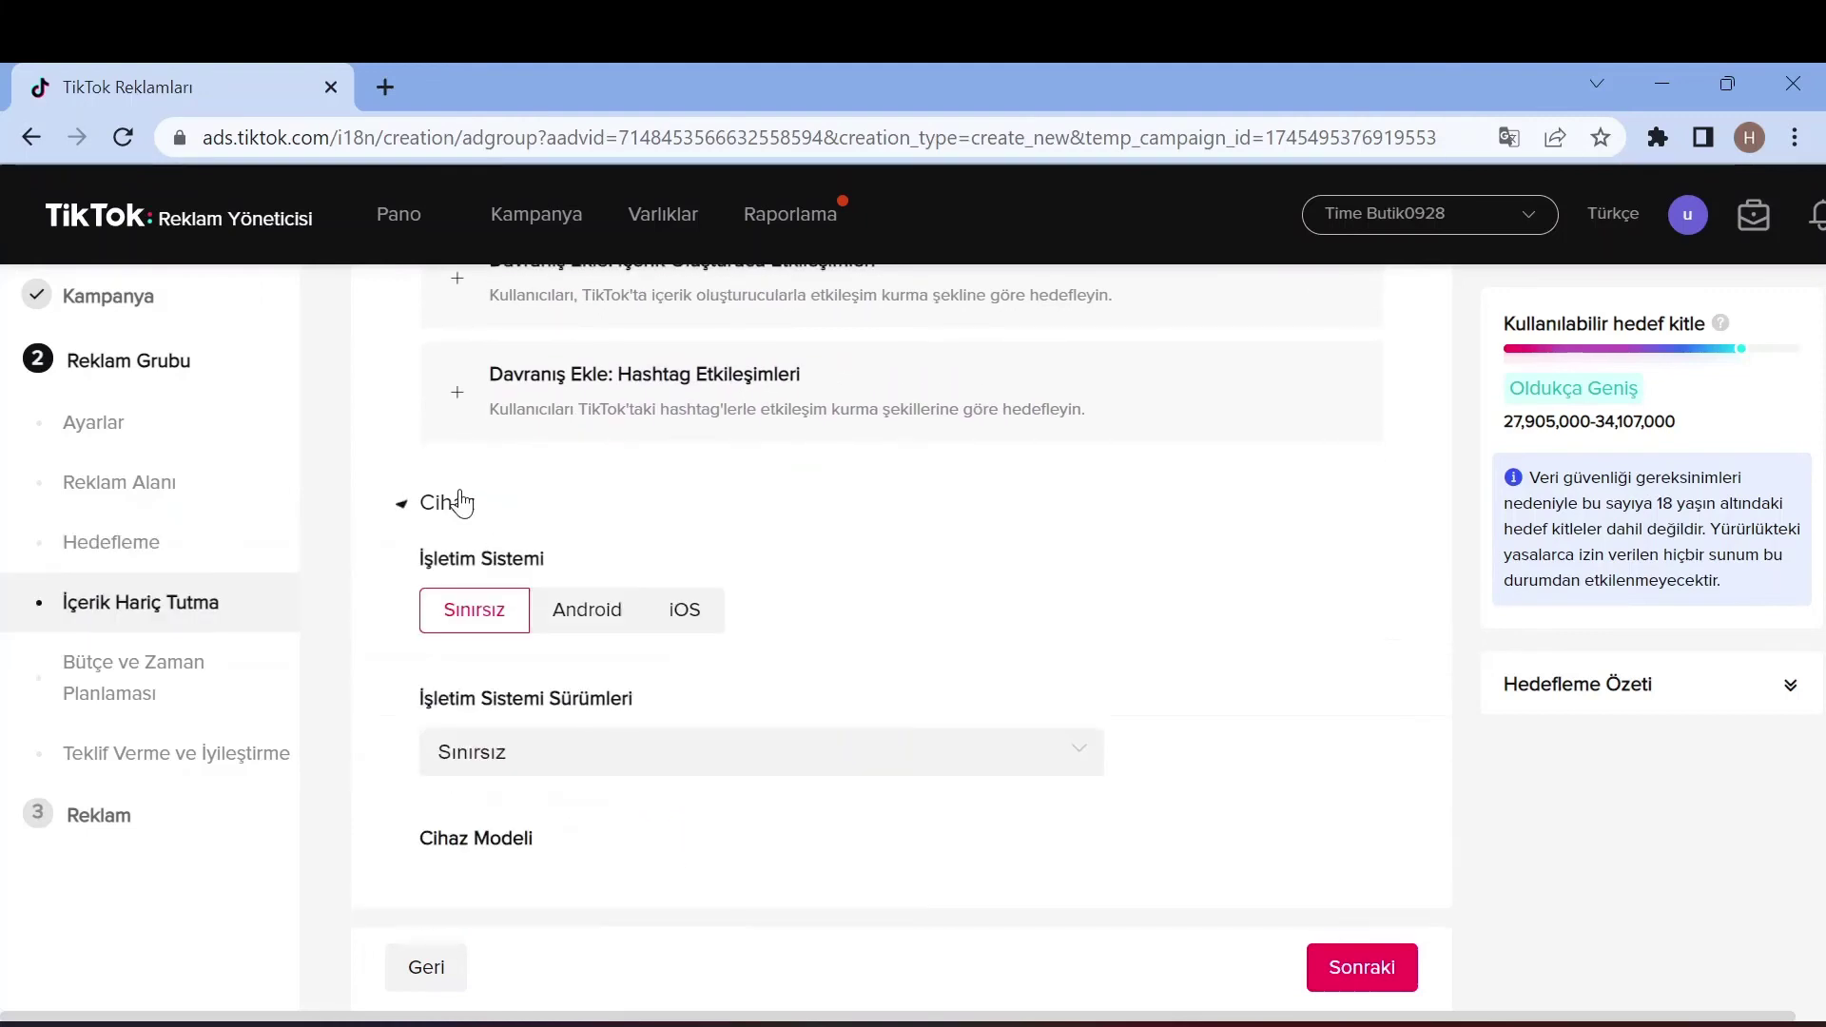
scroll(448, 646, "down", 5)
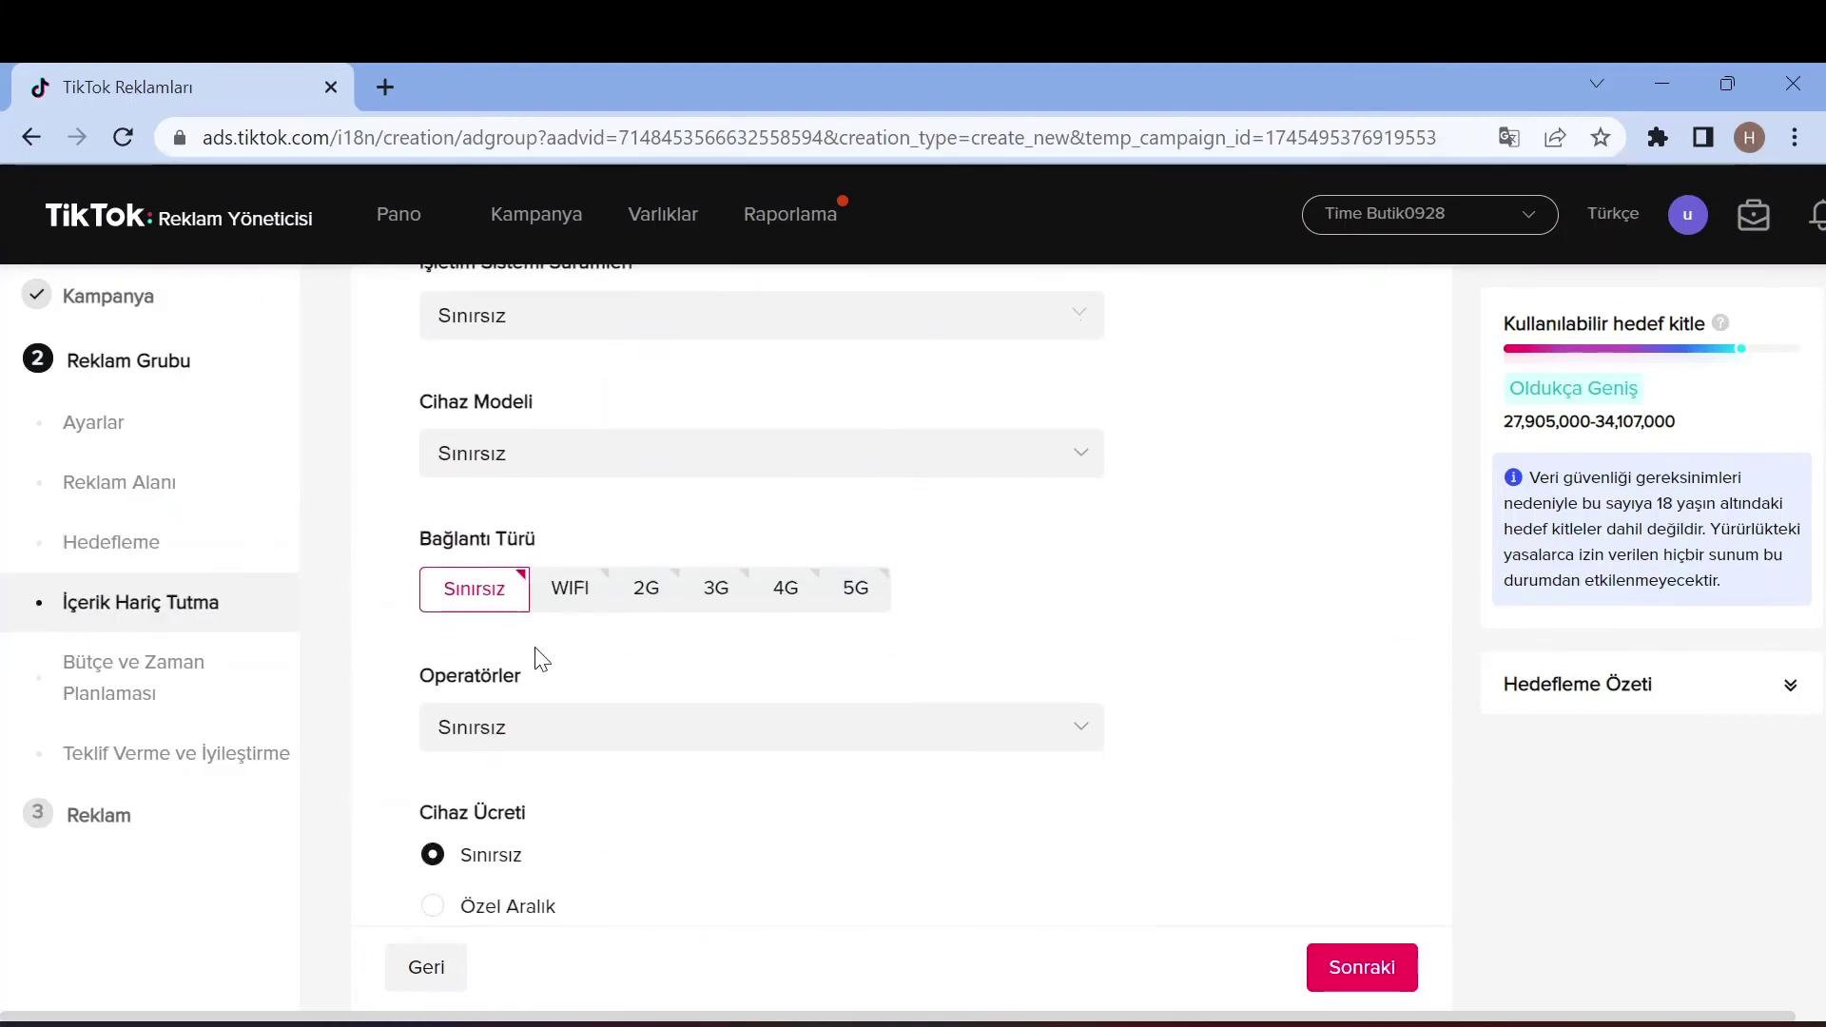
Set the ad group's Günlük Bütçe to 200 TRY in Bütçe ve Zaman Planlaması
scroll(539, 656, "down", 10)
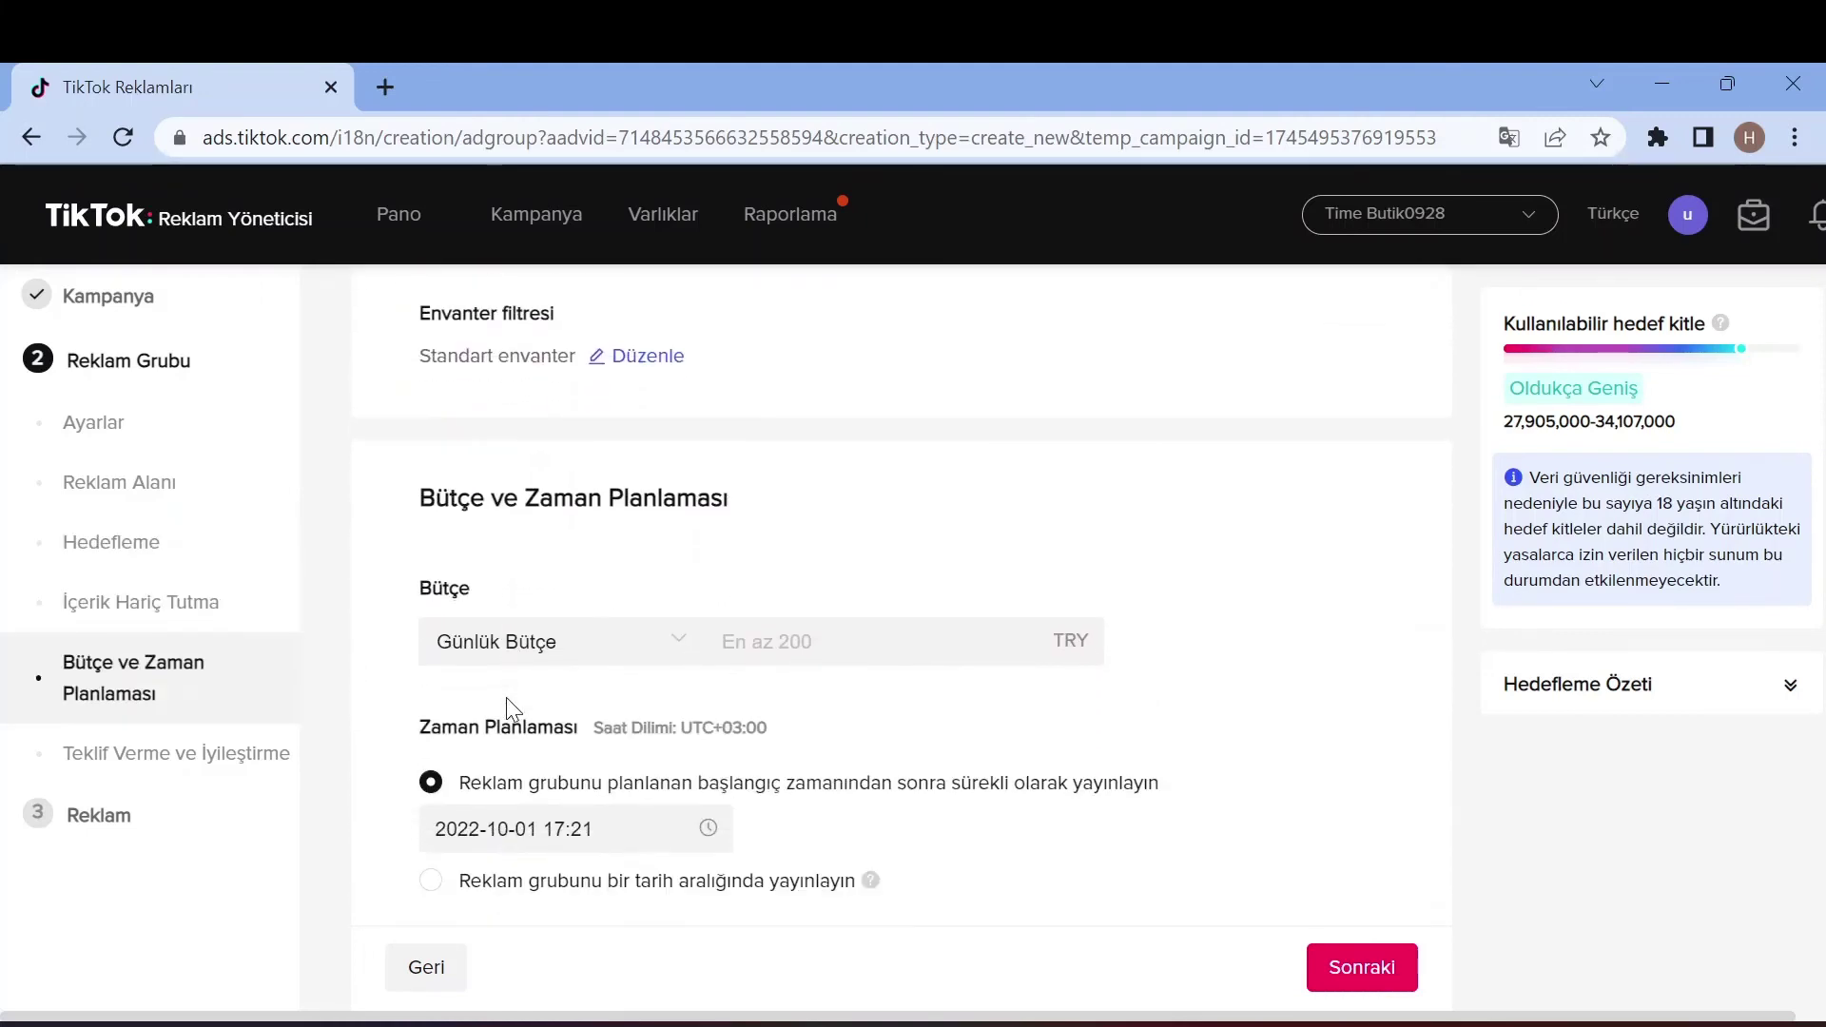
scroll(506, 699, "down", 2)
left_click(817, 481)
type("200")
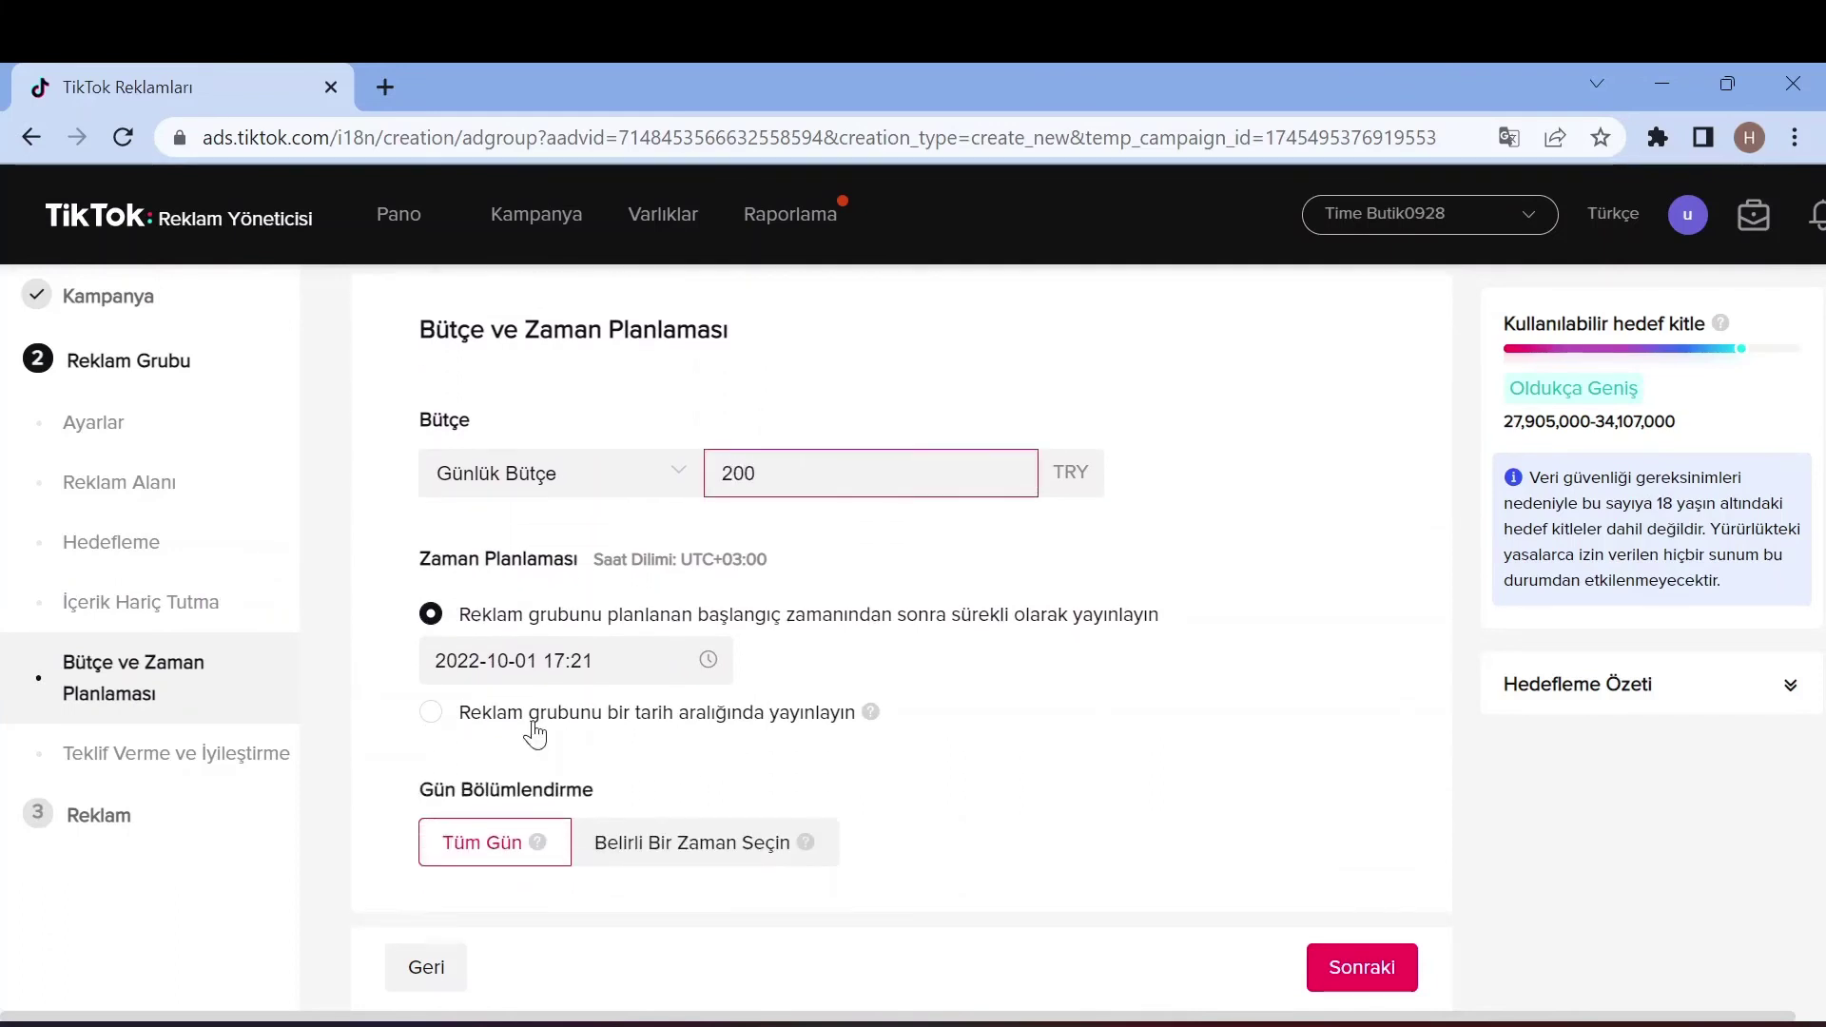
left_click(536, 730)
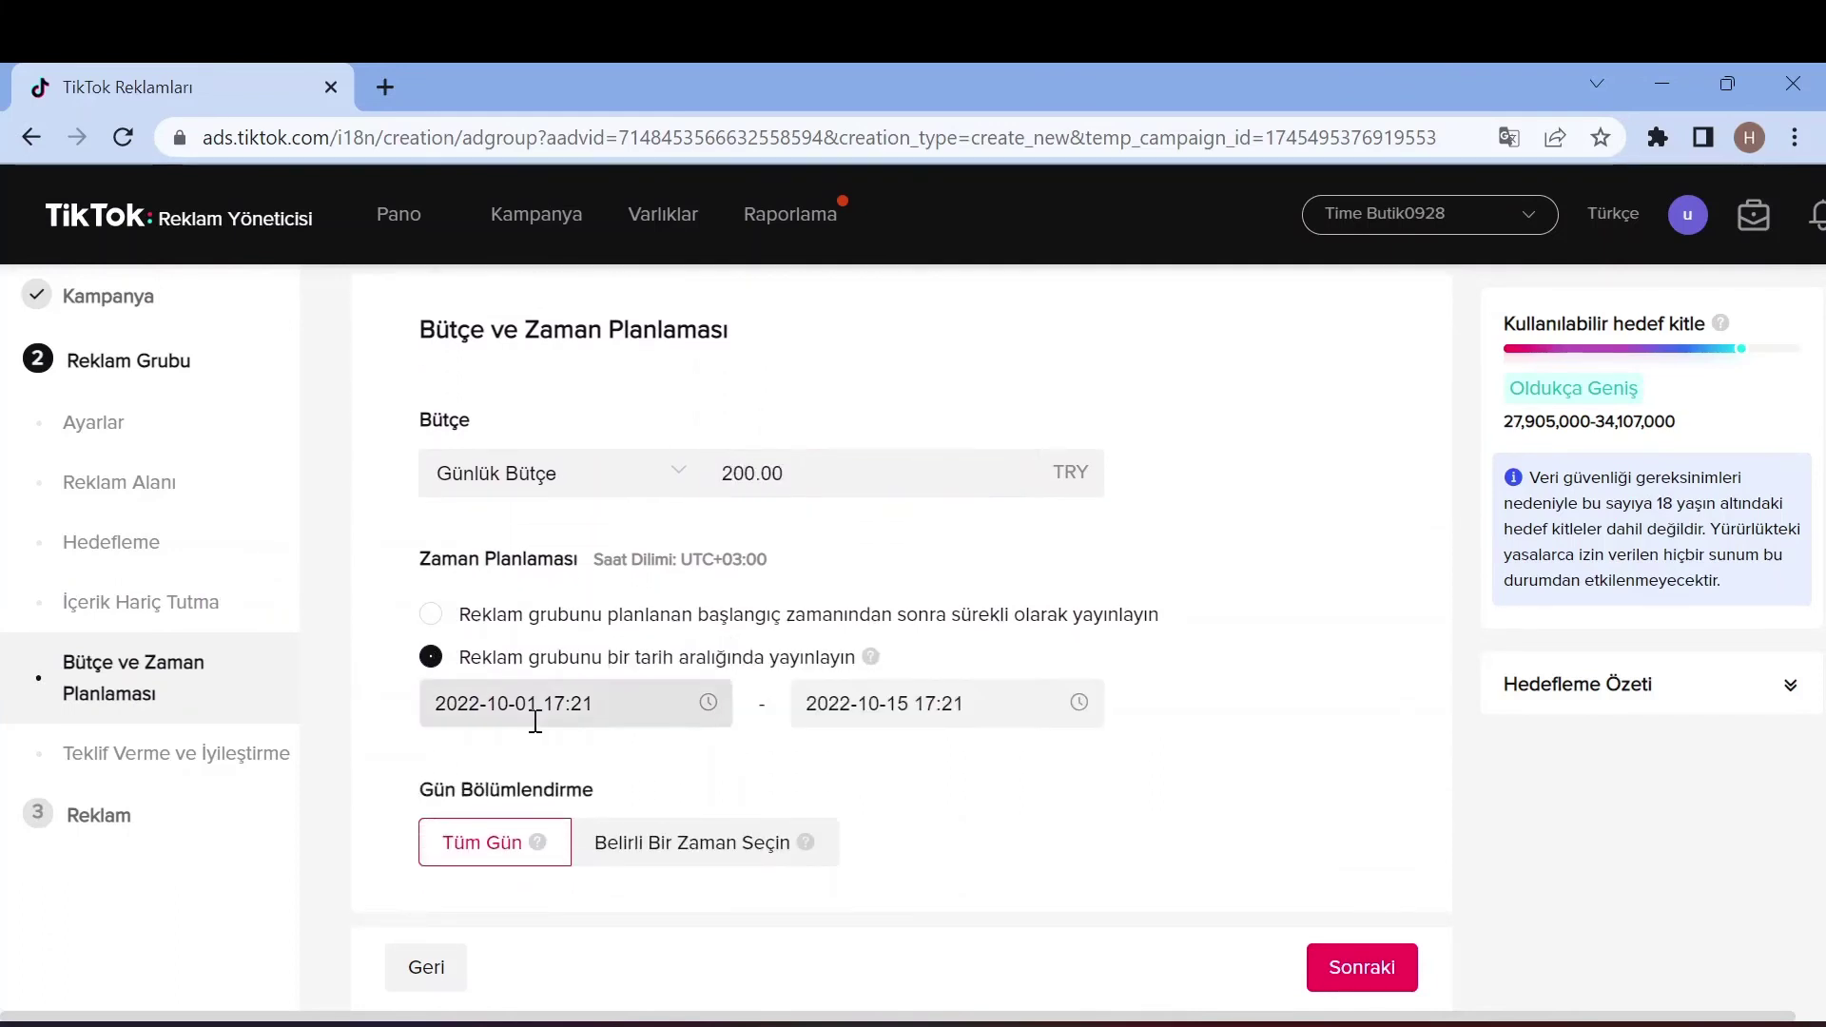
scroll(570, 713, "down", 2)
left_click(880, 556)
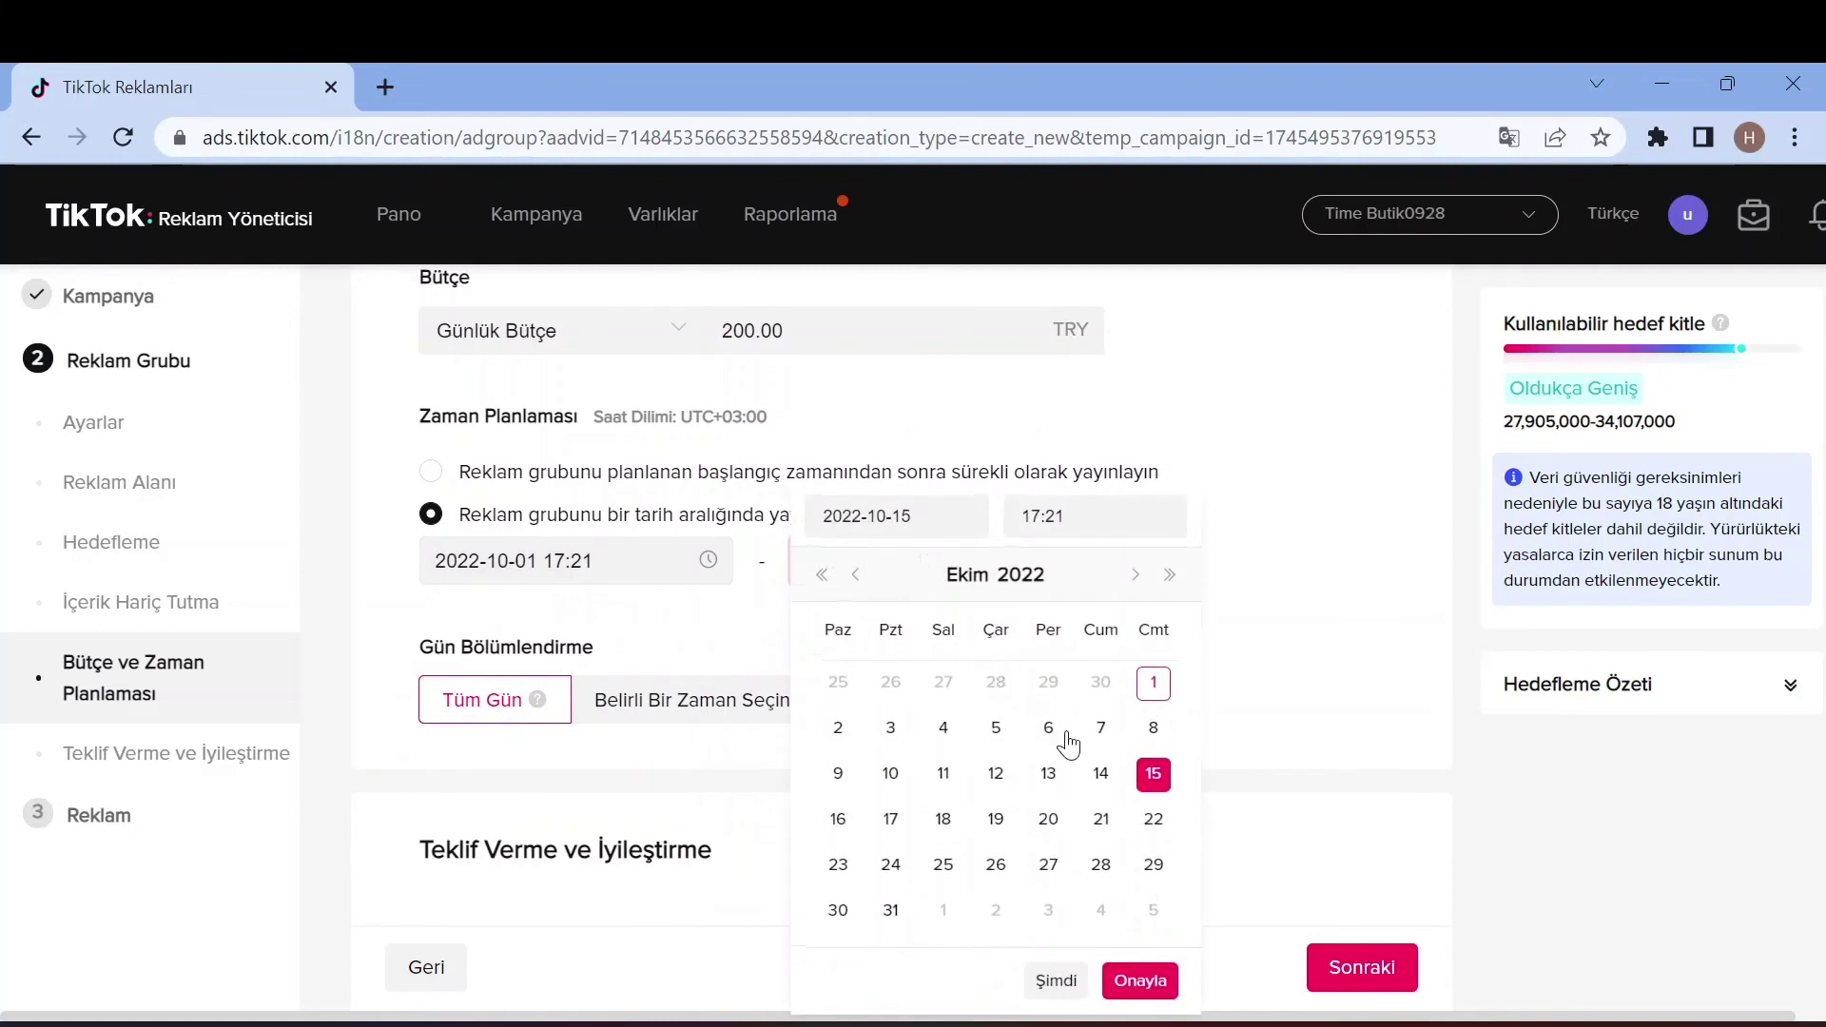
left_click(1258, 685)
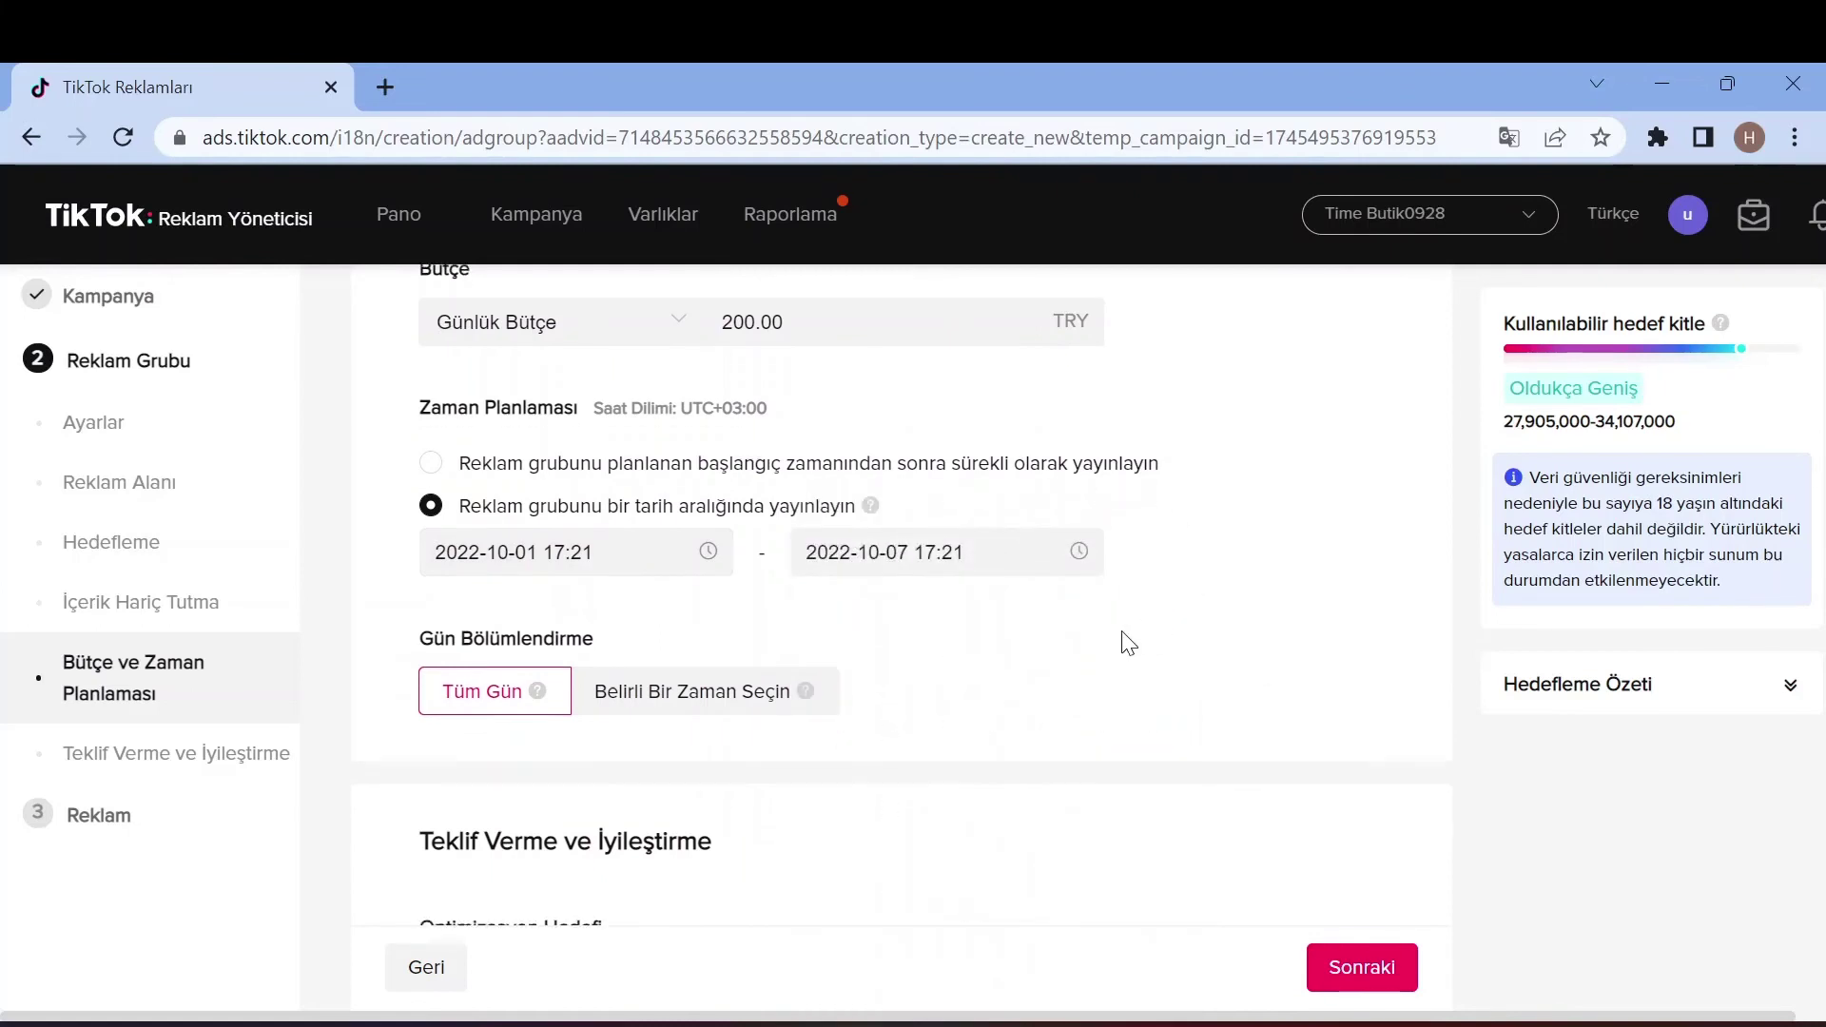
Set the ad group's Optimizasyon Hedefi to Takip Et
scroll(1024, 619, "down", 4)
left_click(568, 559)
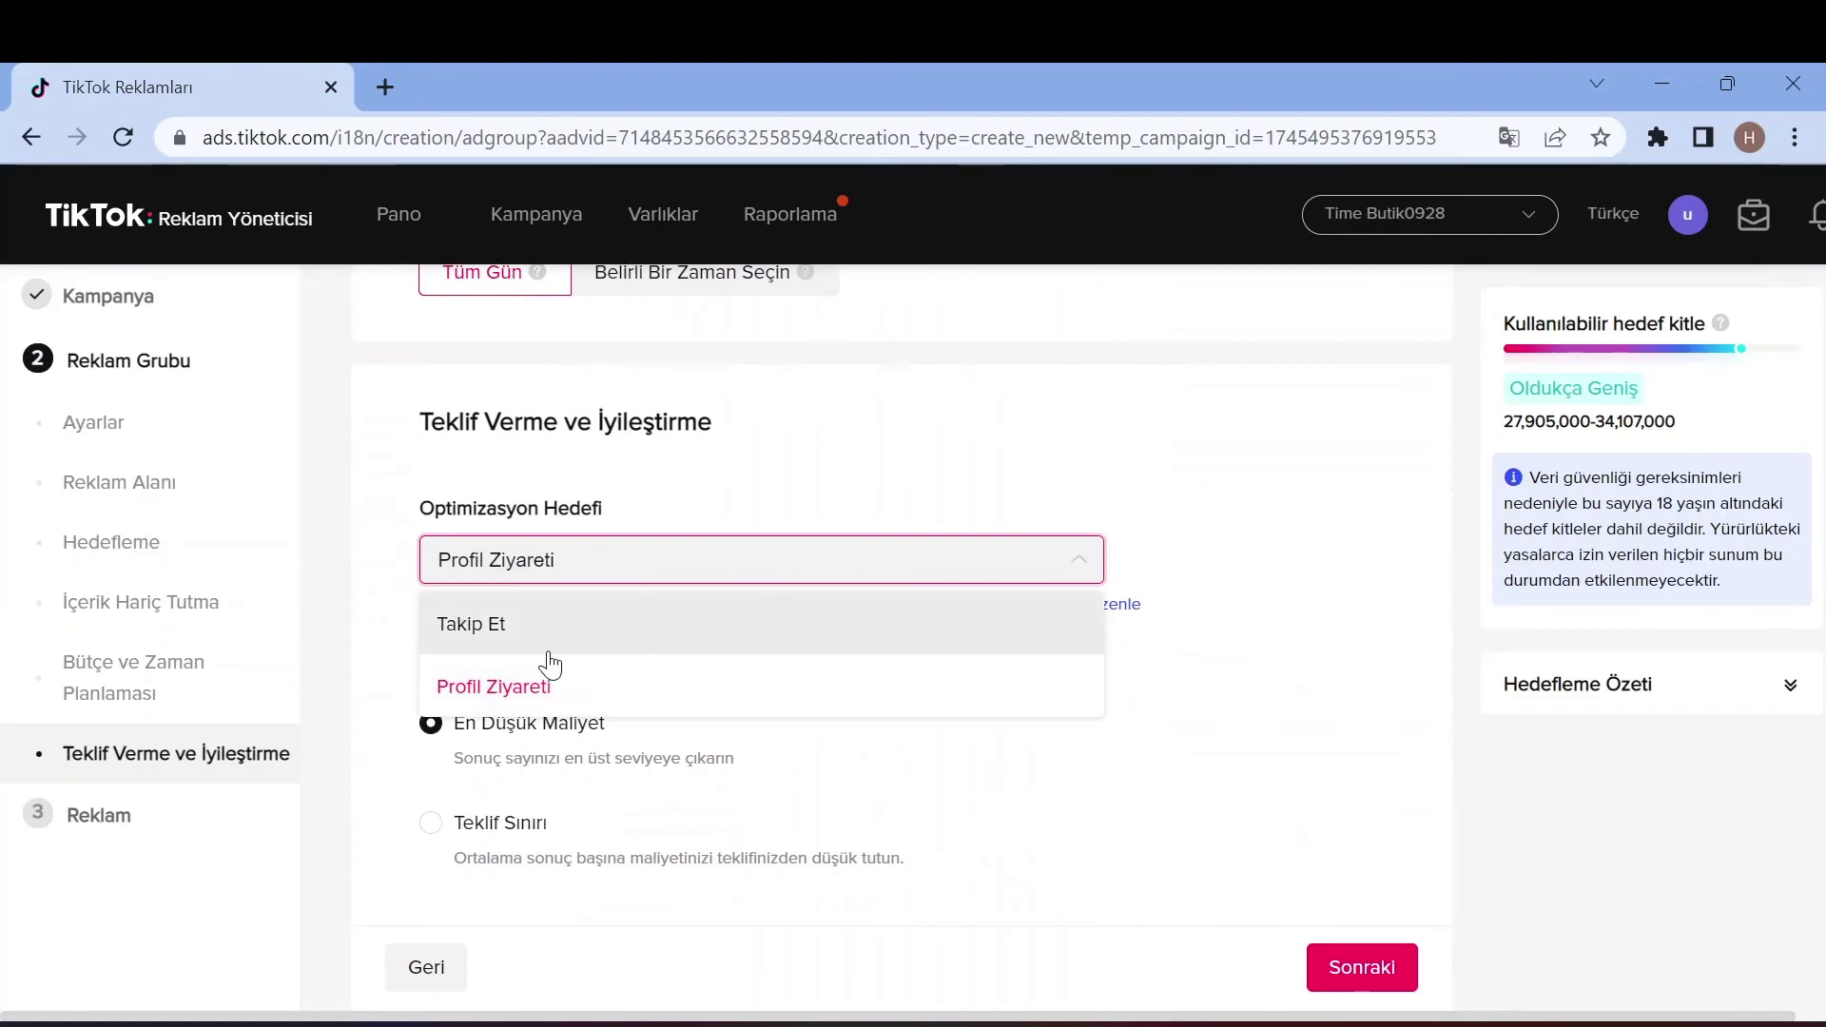
left_click(548, 651)
scroll(761, 495, "down", 1)
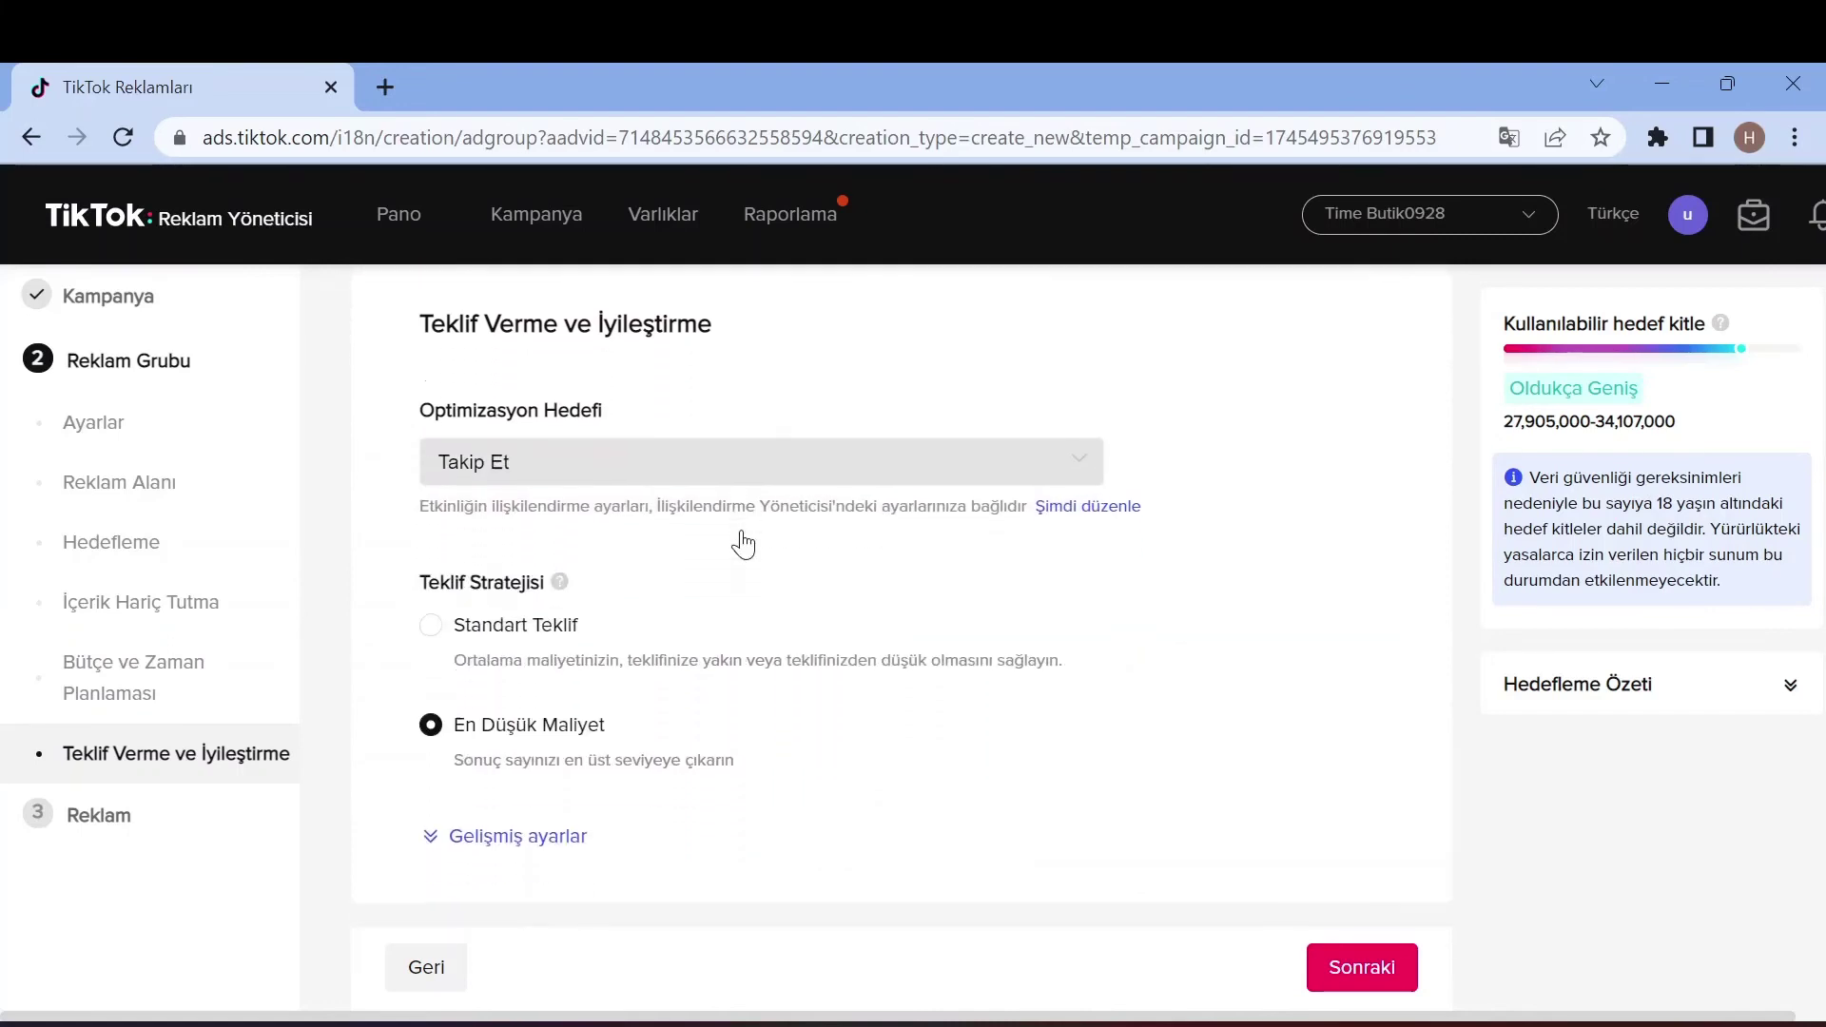
Review the advanced bidding settings for billing event and delivery type, and continue to the ad settings
left_click(485, 835)
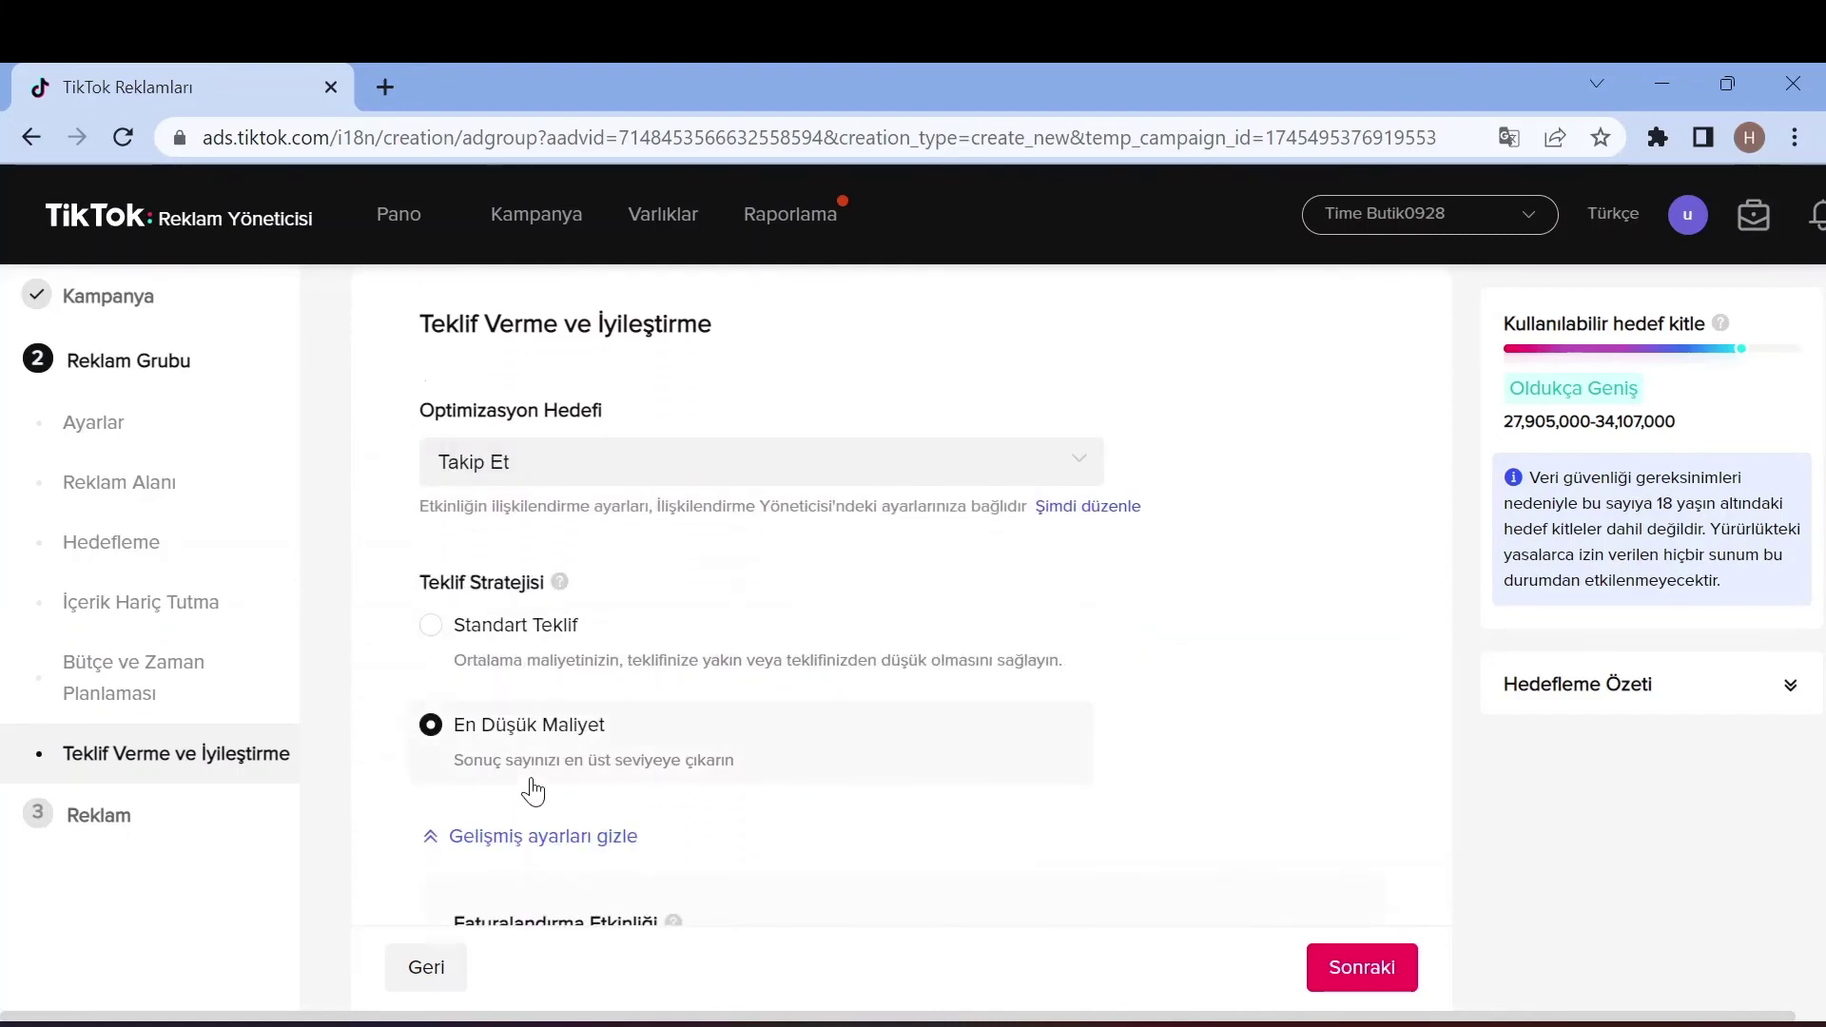
scroll(575, 558, "down", 2)
scroll(635, 604, "down", 1)
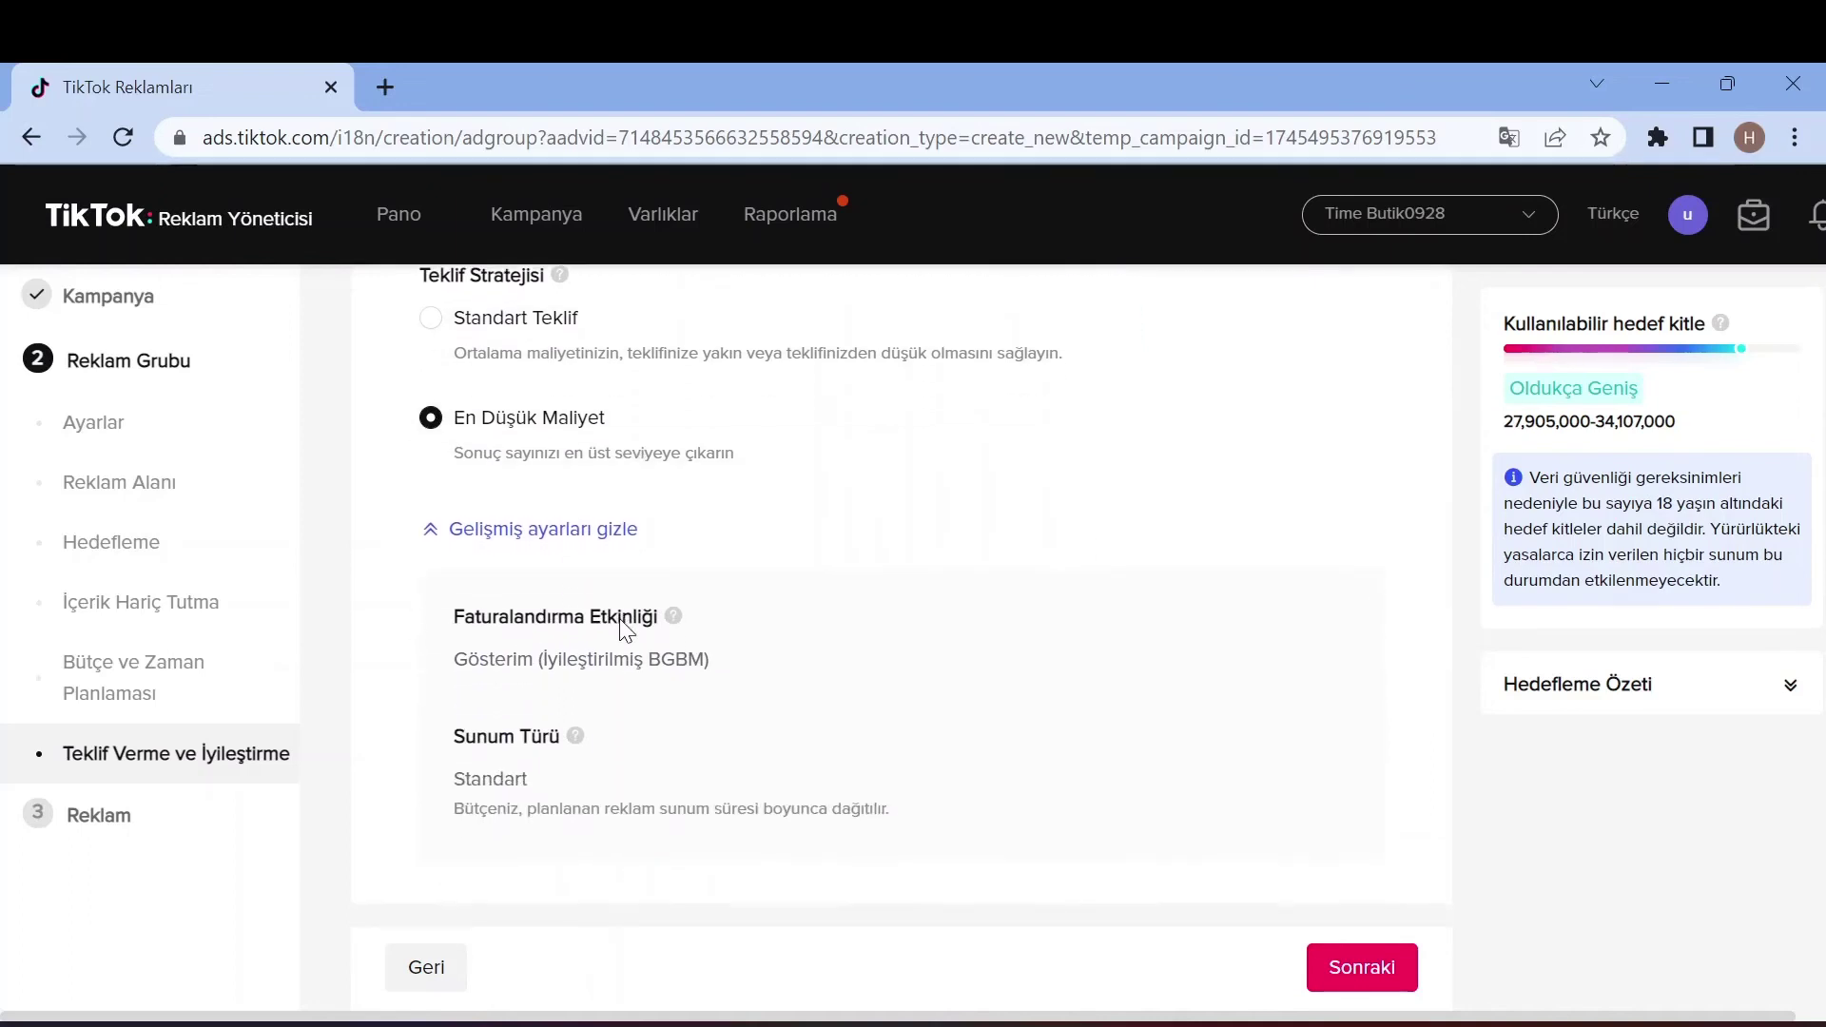
left_click(1381, 961)
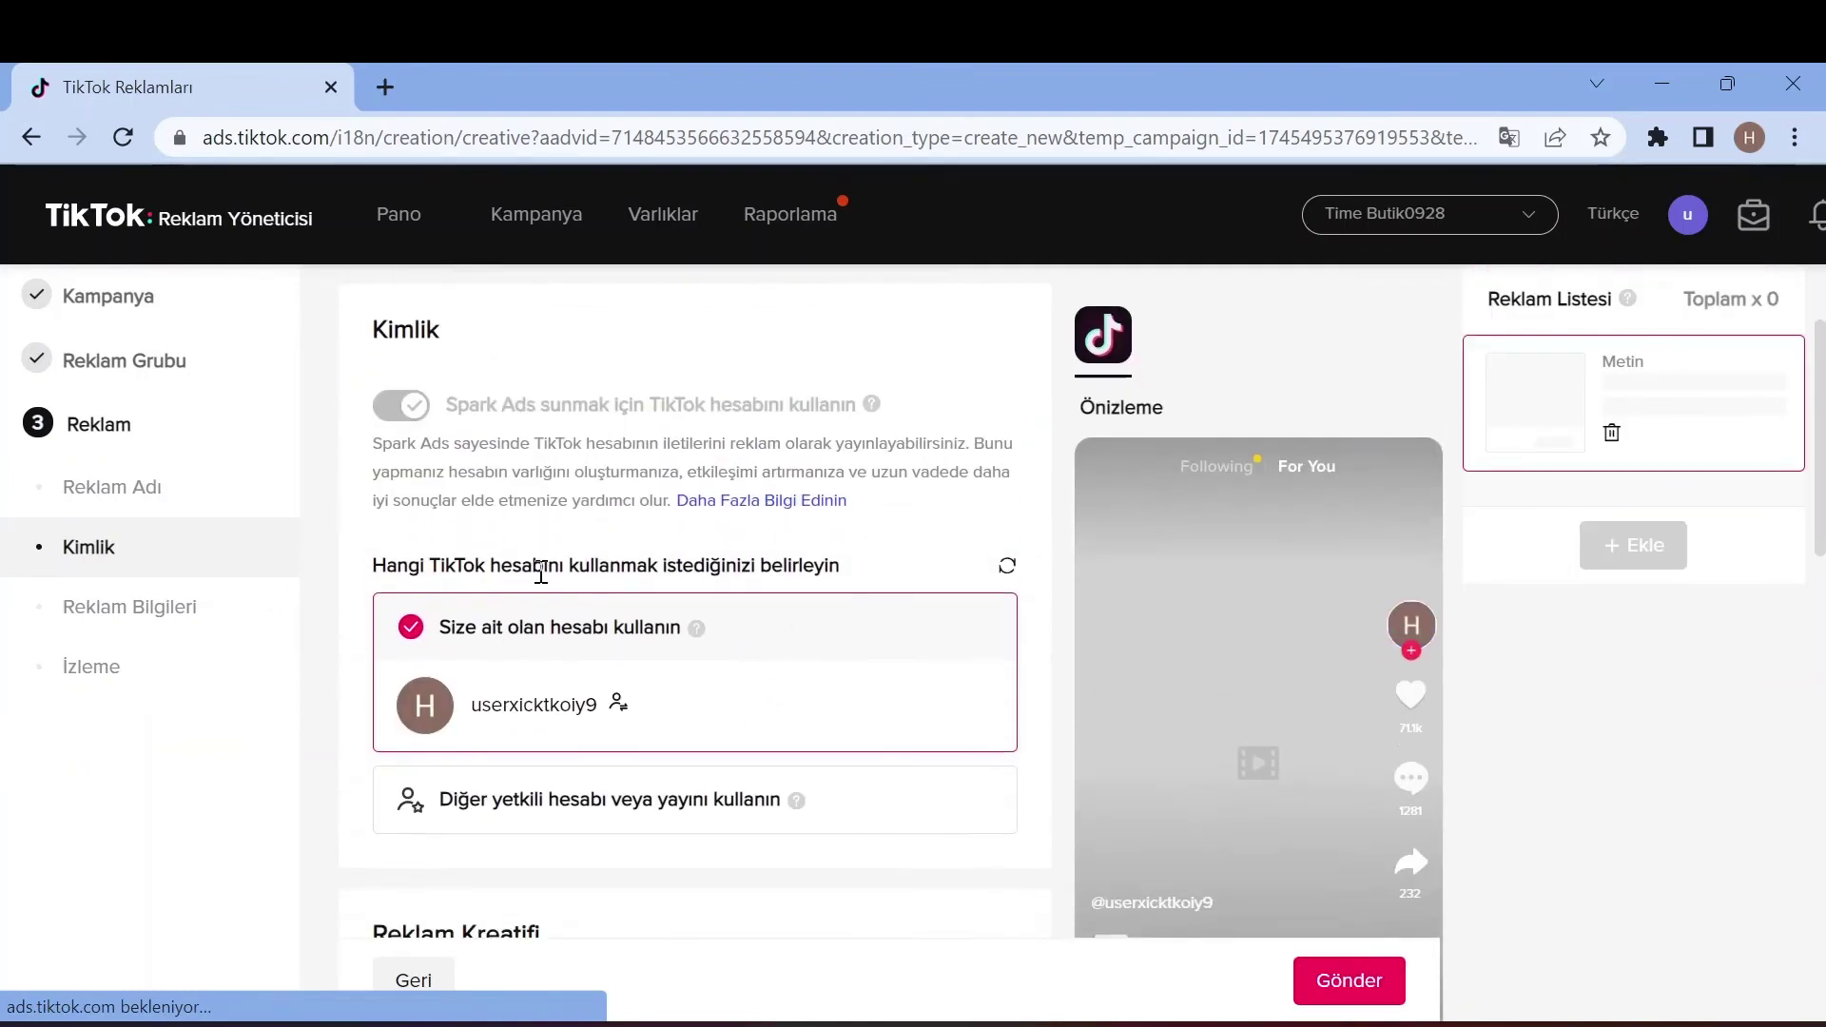
Examine the ad's Kimlik account choices and the Reklam Biçimi and Reklam Kreatifi sections
scroll(397, 528, "down", 2)
mouse_move(657, 556)
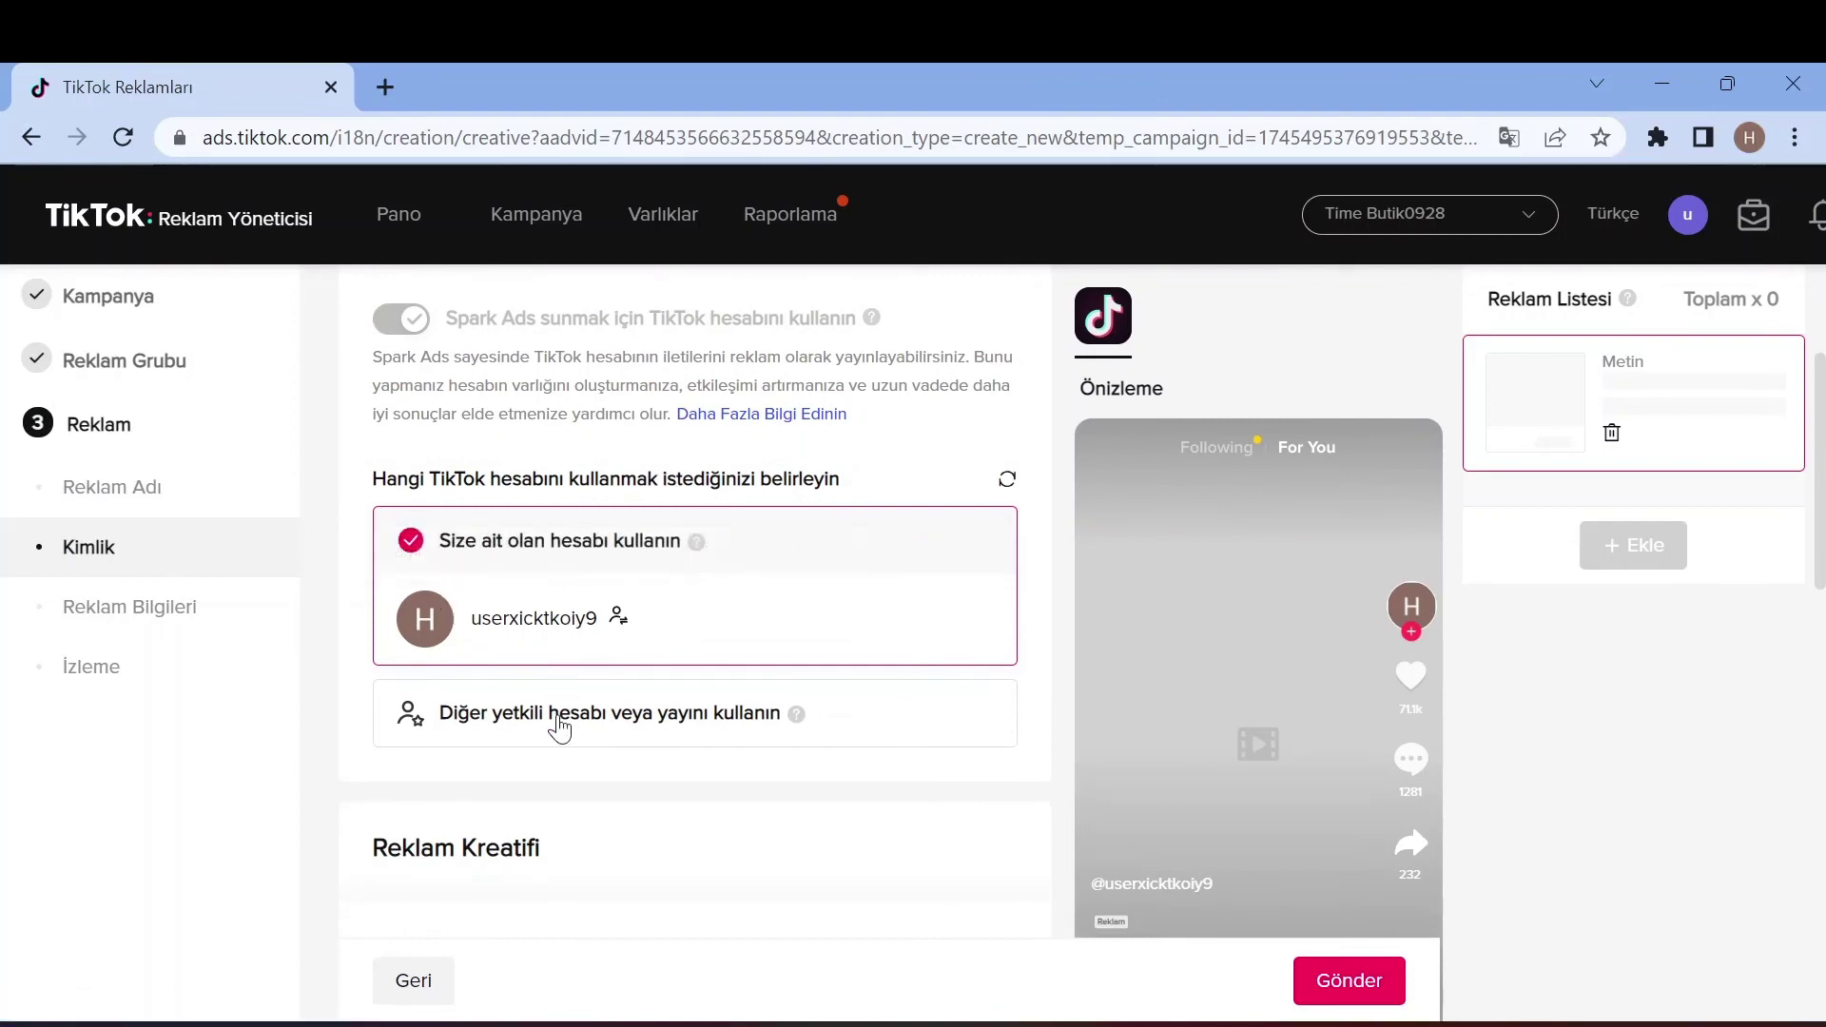
scroll(601, 522, "down", 3)
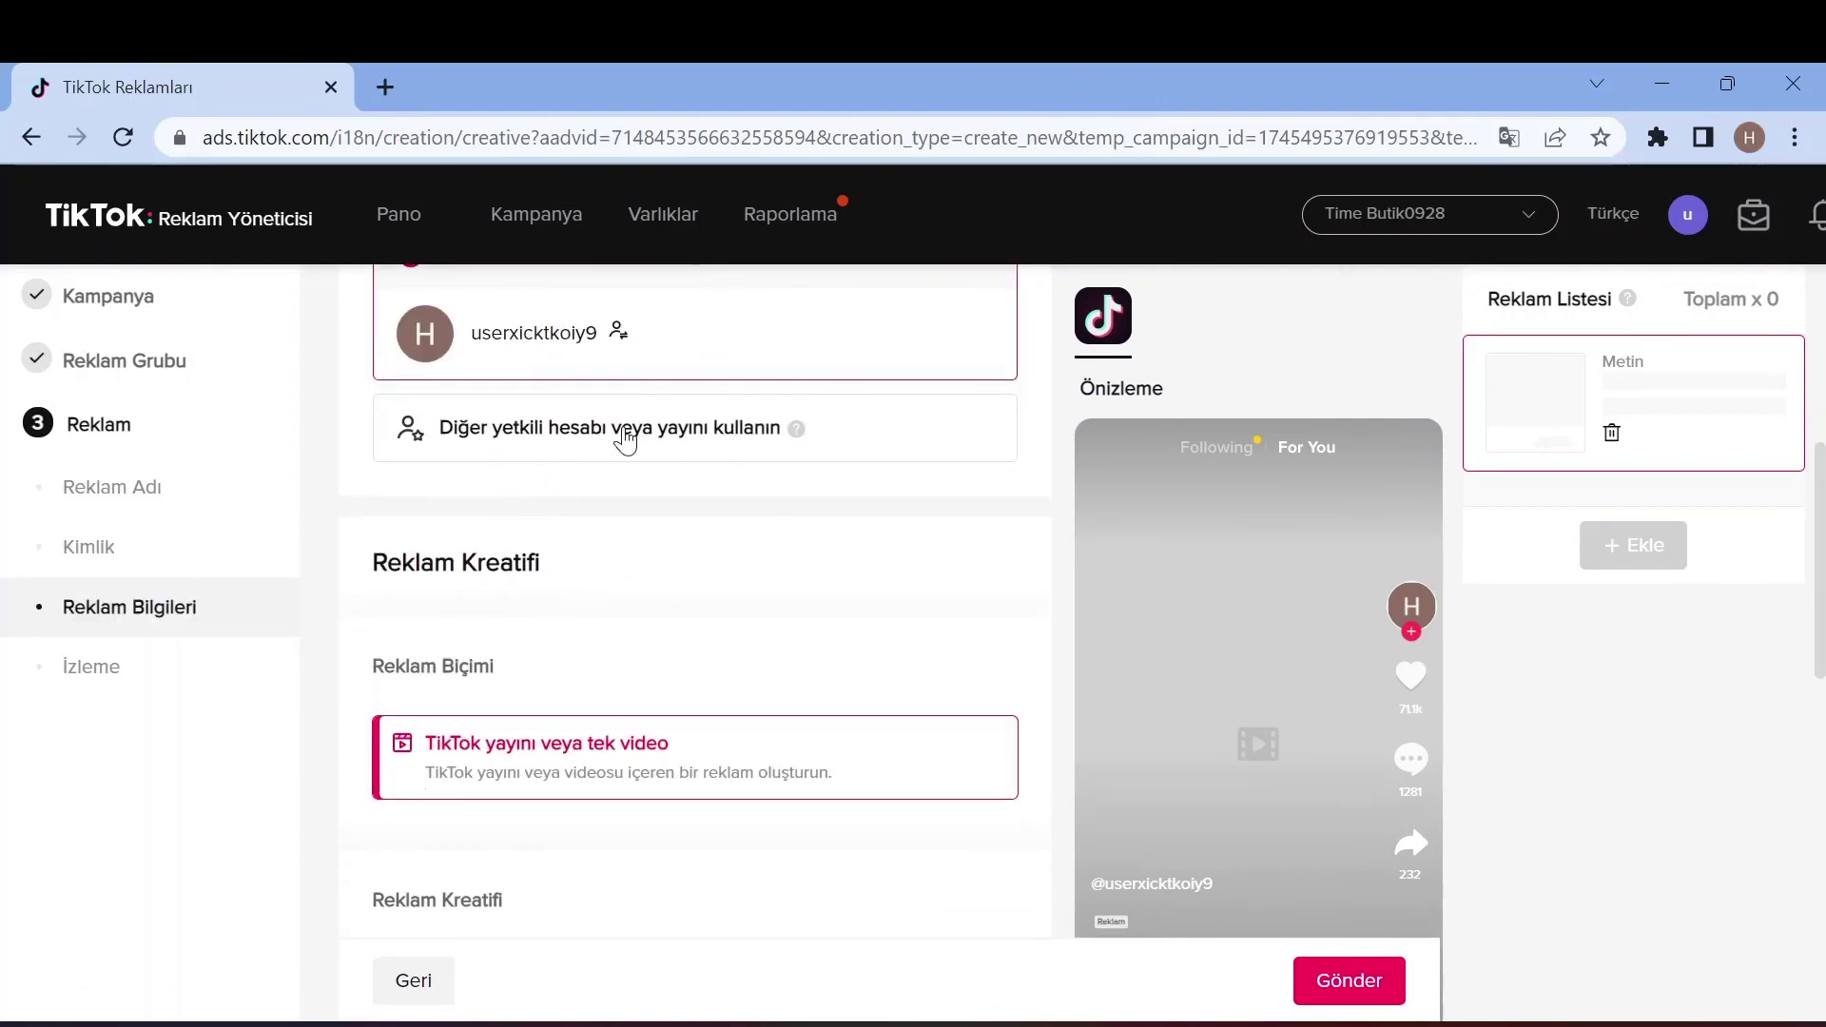
scroll(574, 482, "down", 3)
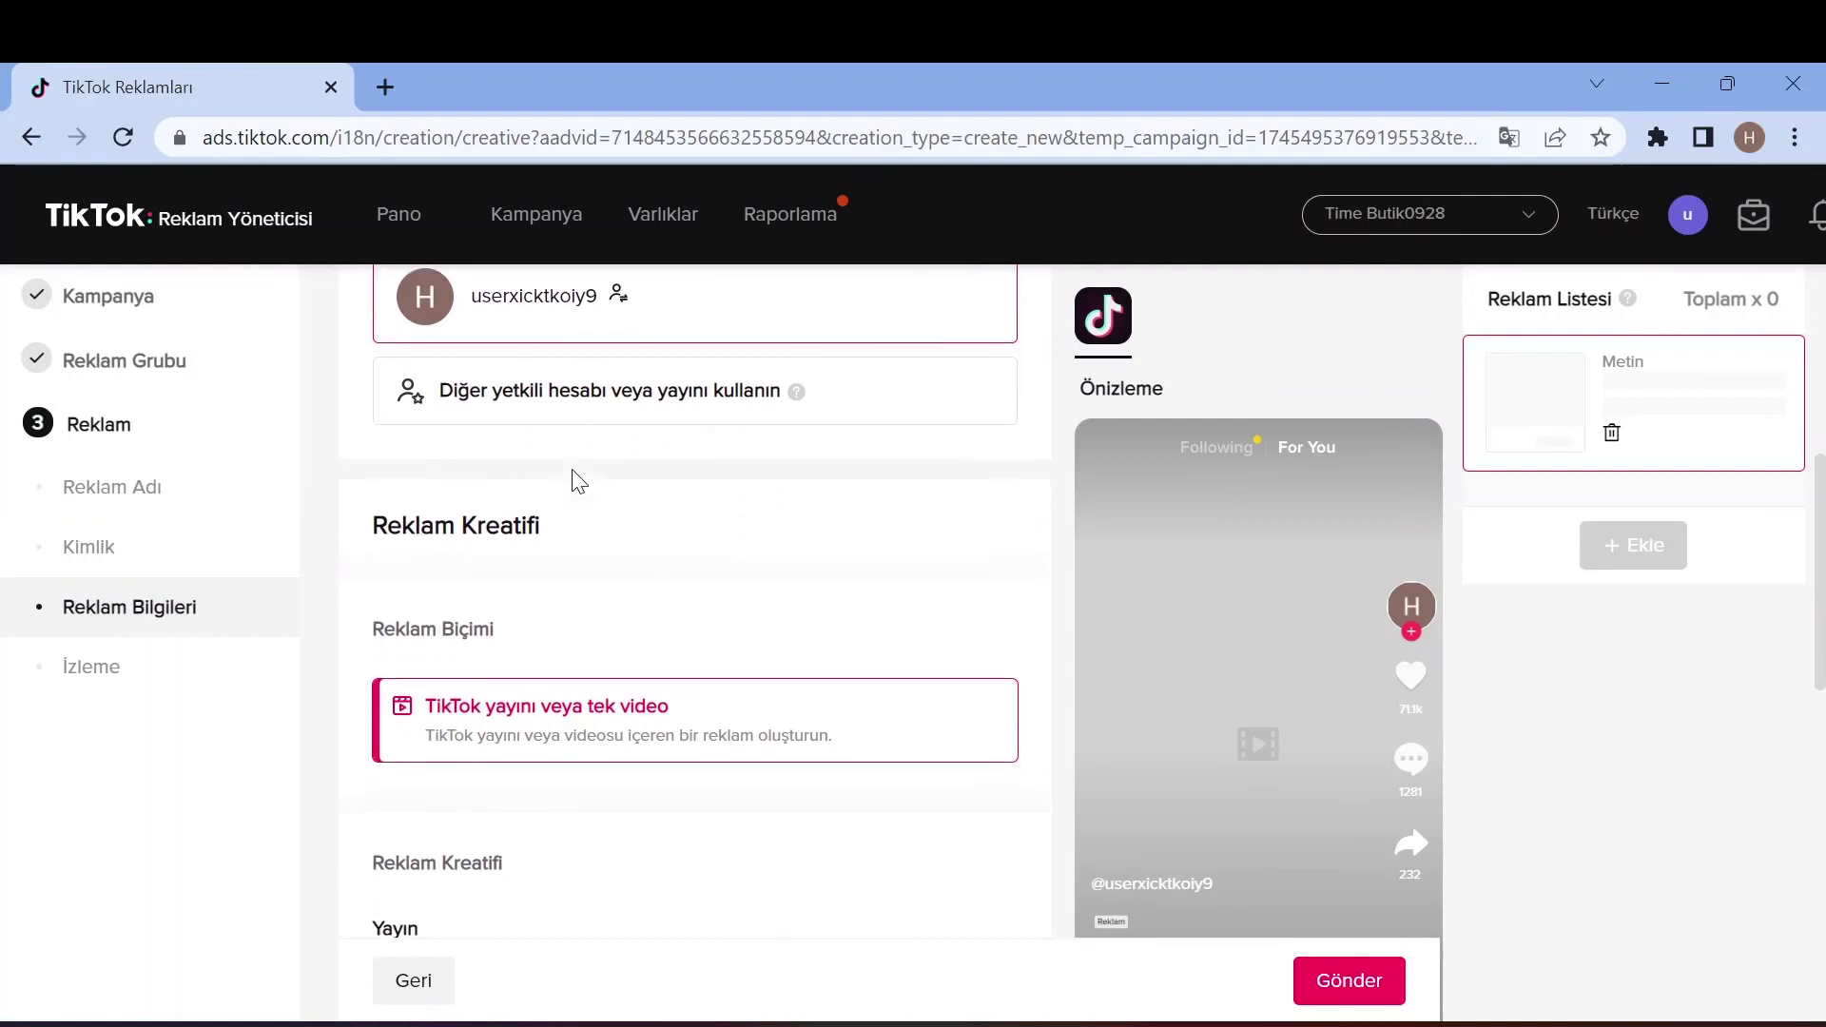
scroll(591, 482, "up", 3)
scroll(582, 380, "down", 1)
scroll(656, 494, "down", 5)
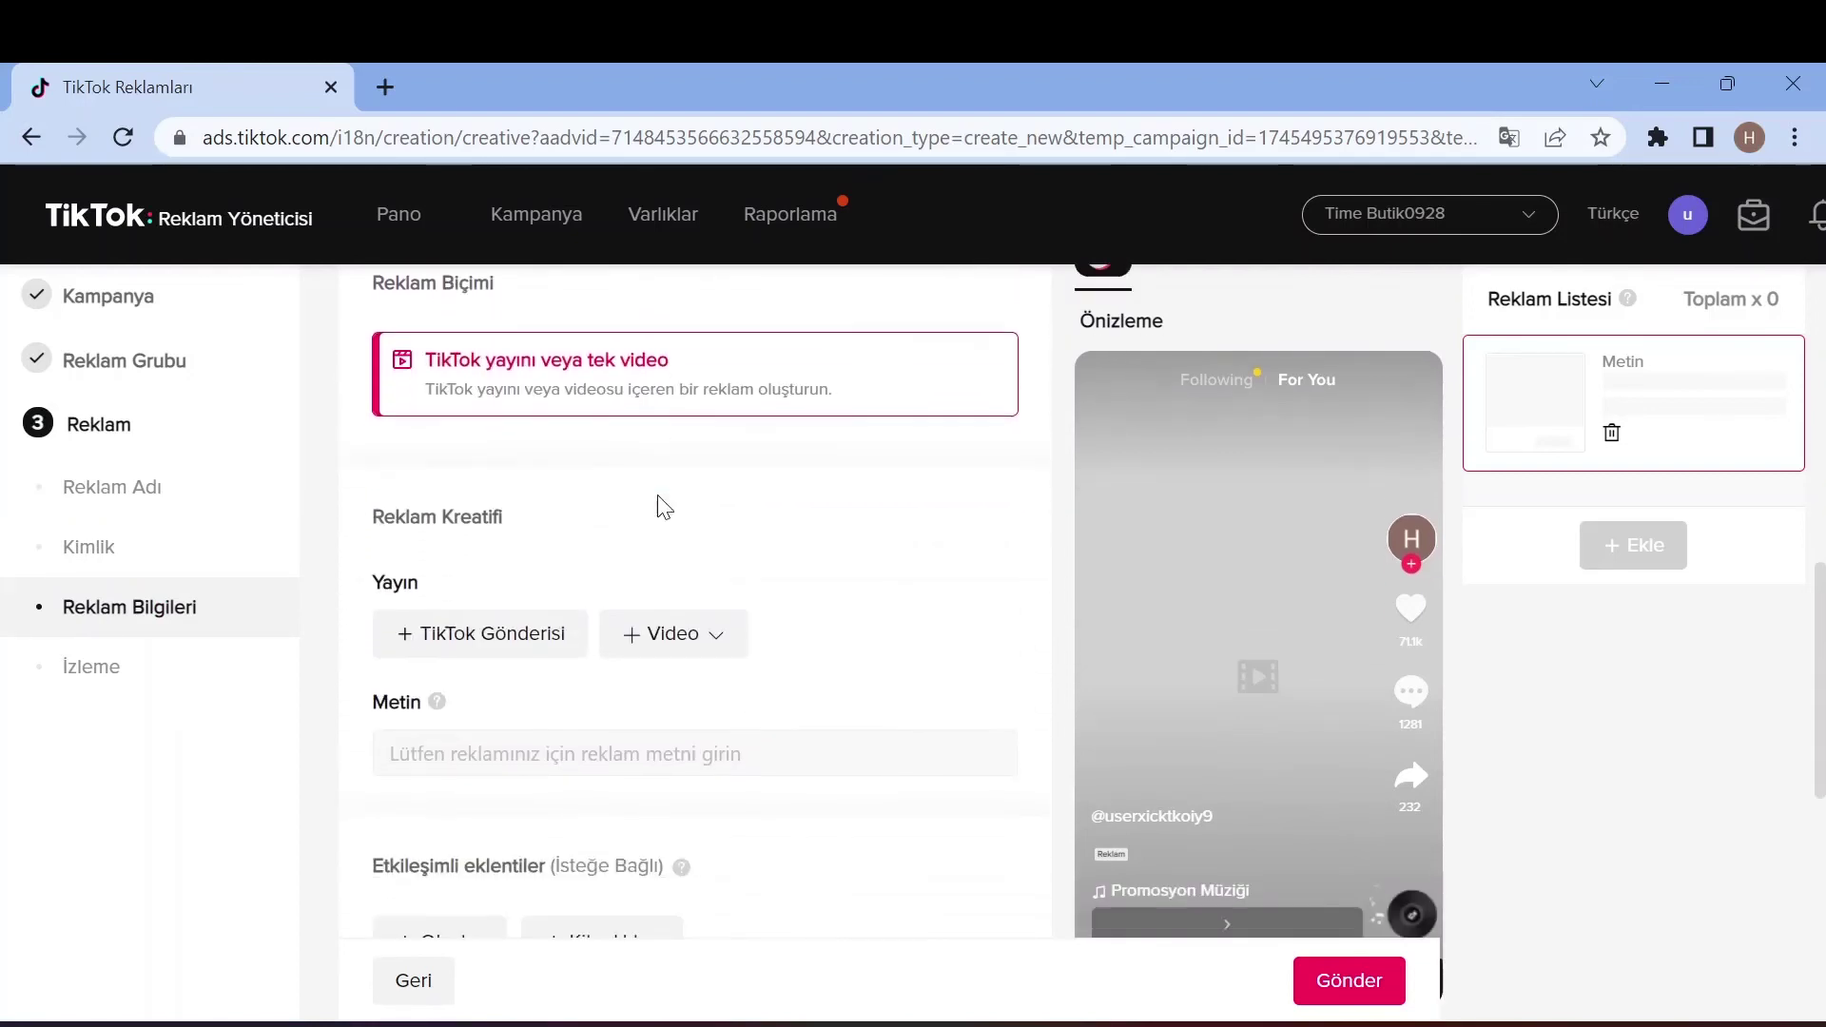
Check the Spark Ad posts available for the creative, cancel the selection, and check the Video source options
left_click(518, 449)
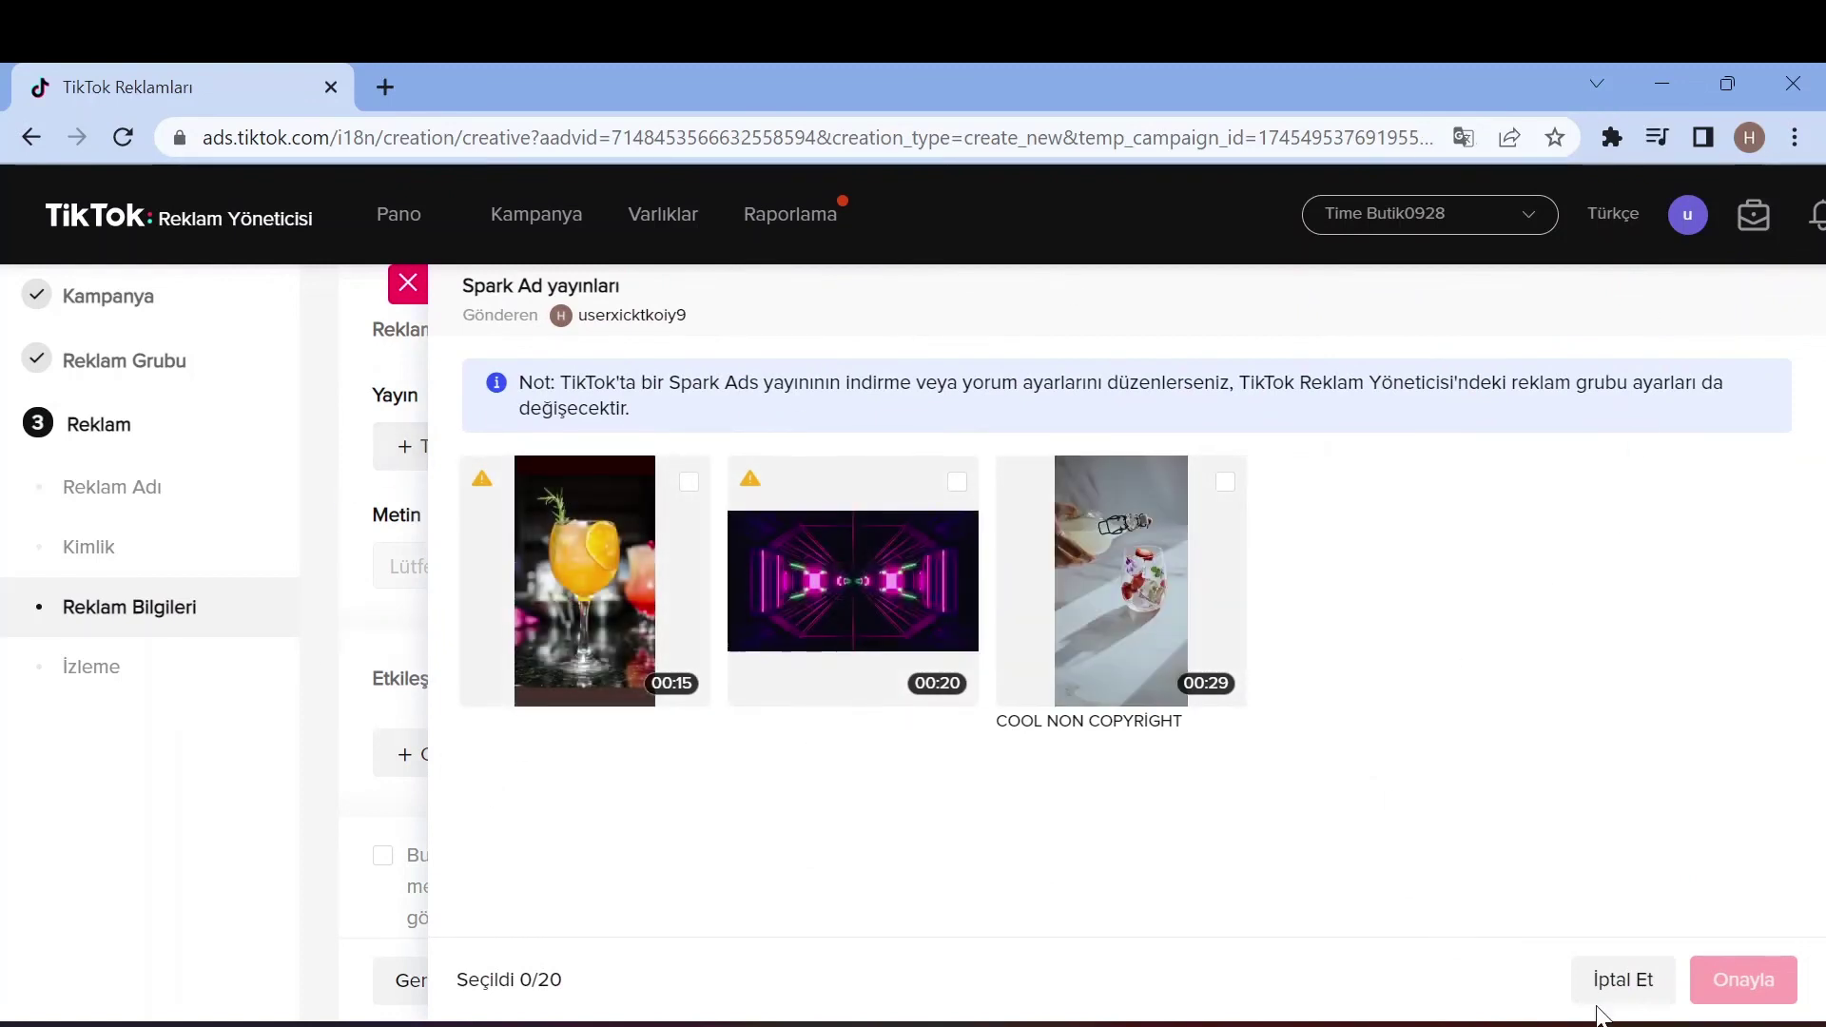
mouse_move(487, 483)
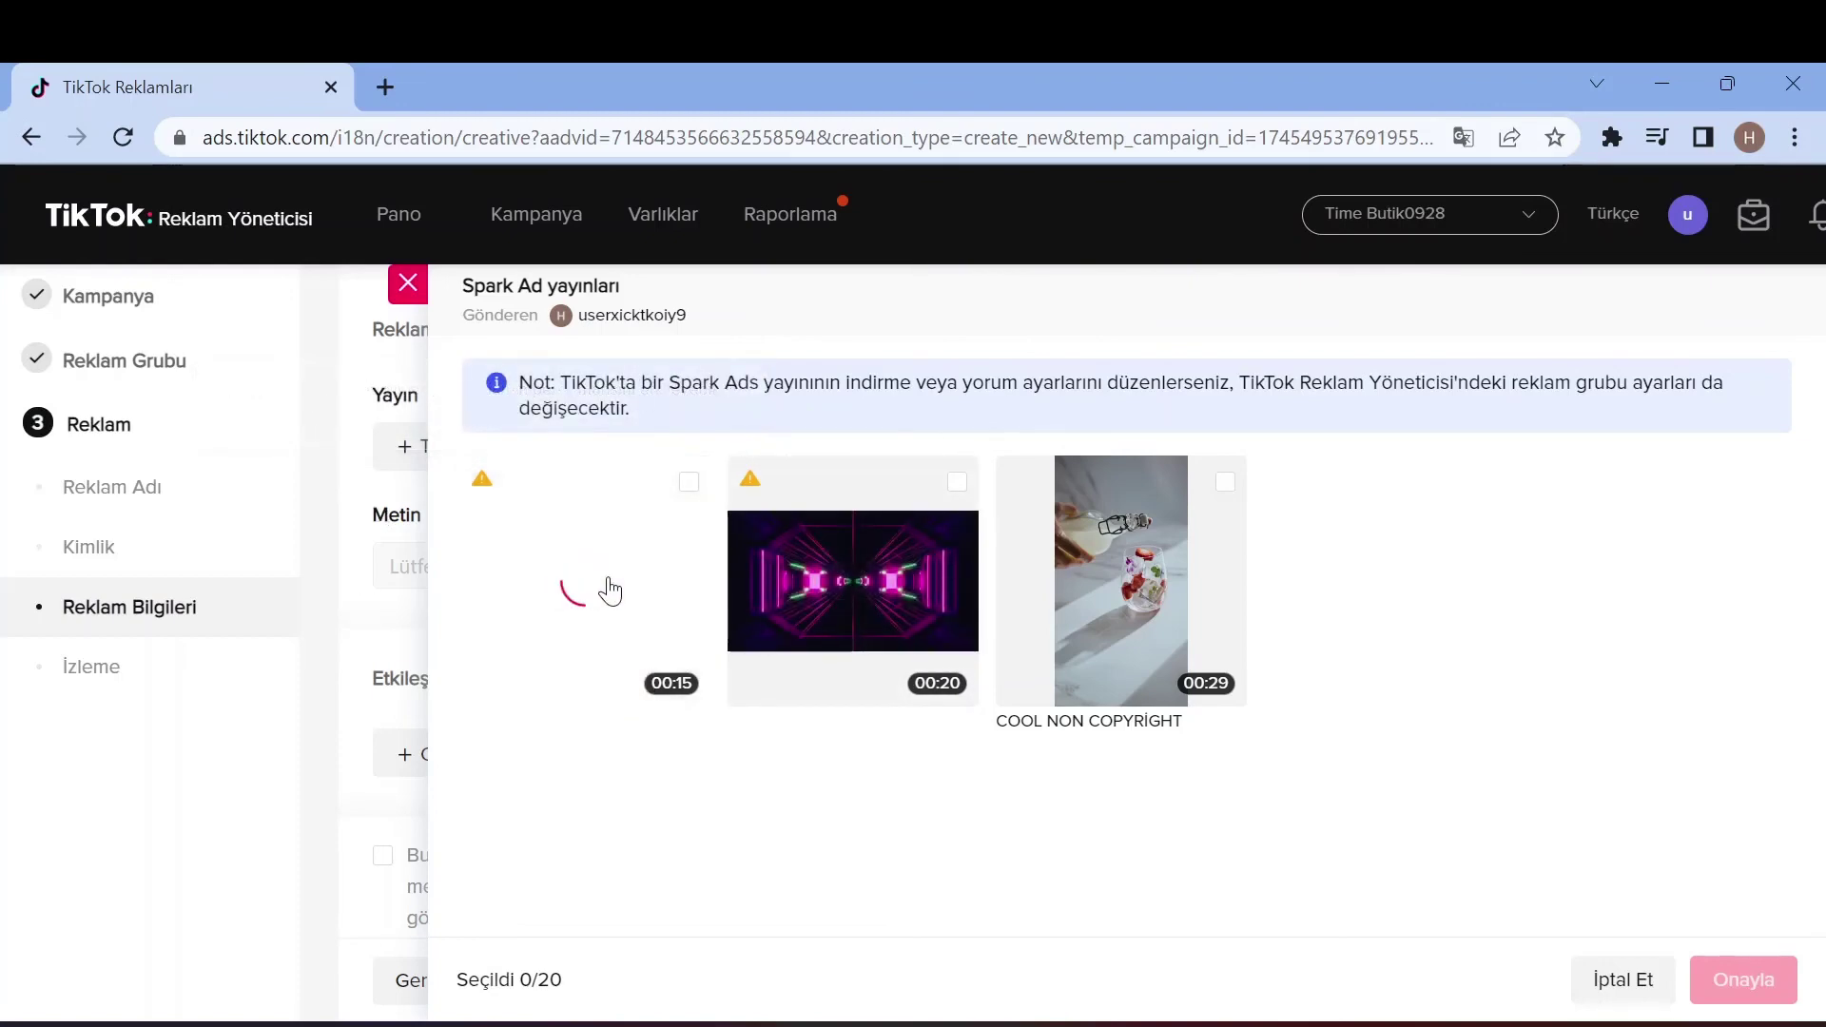
left_click(1622, 980)
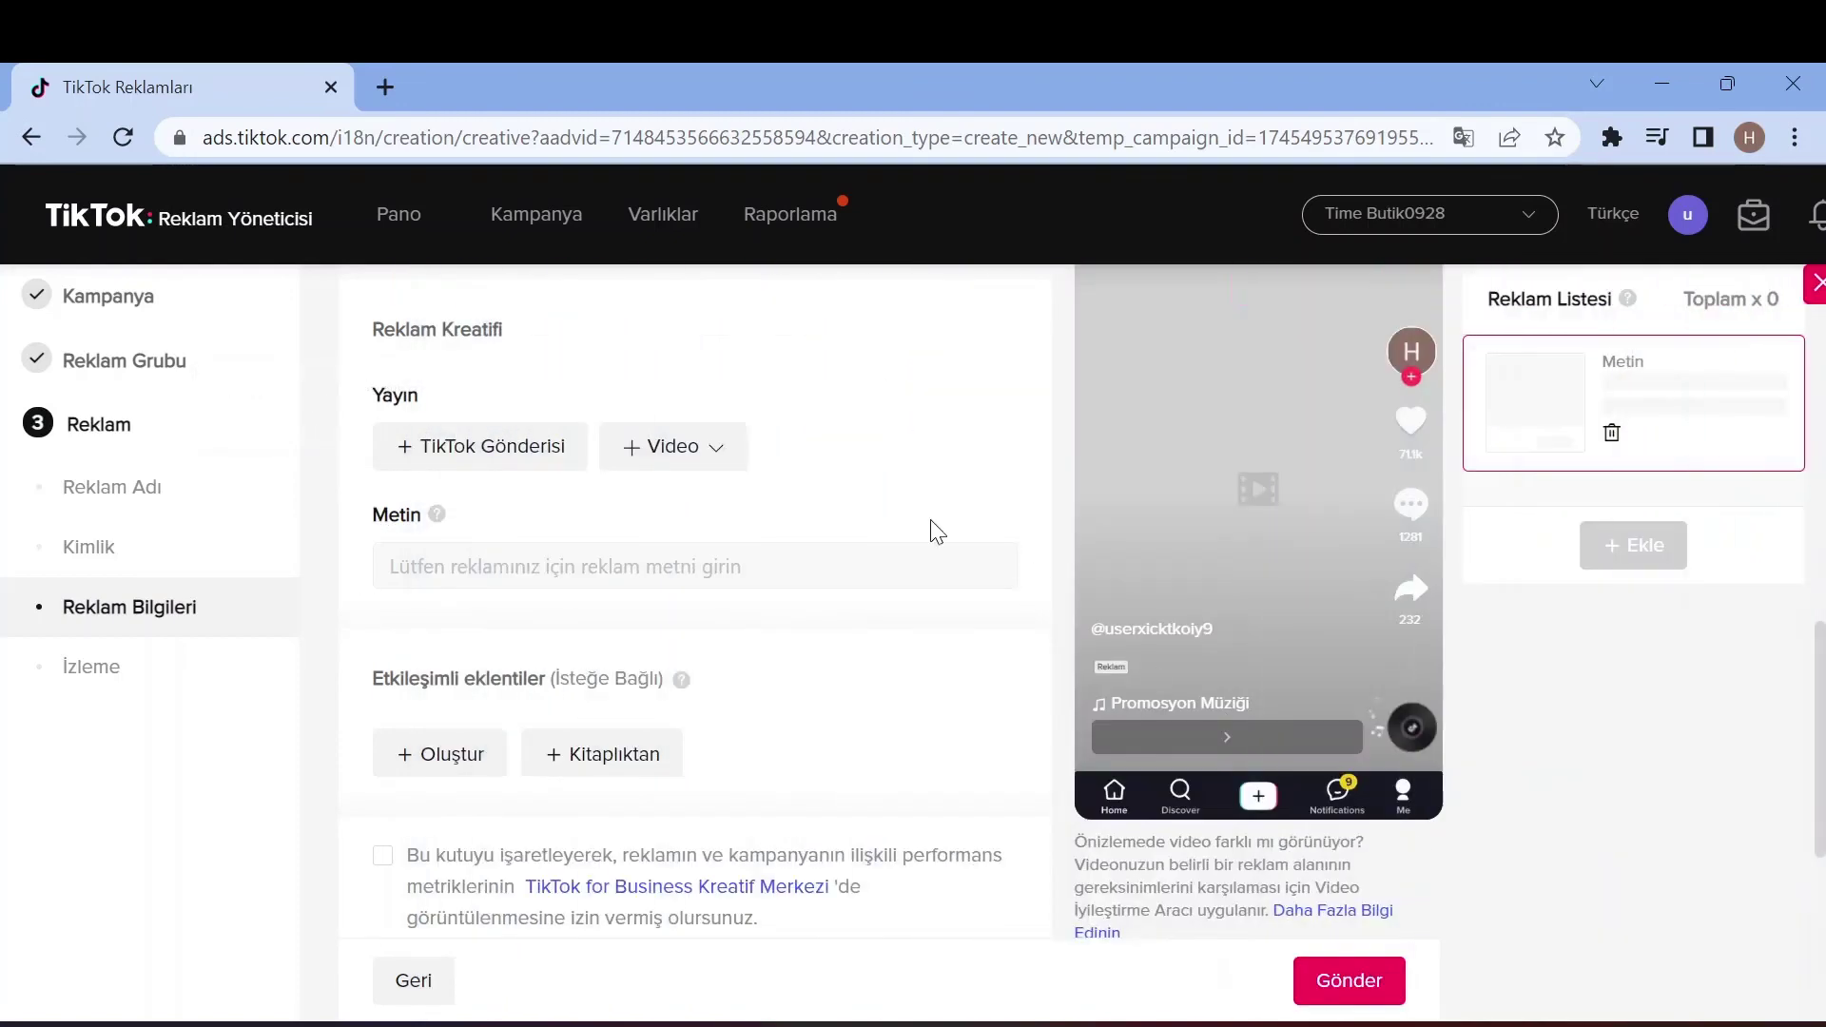
left_click(718, 449)
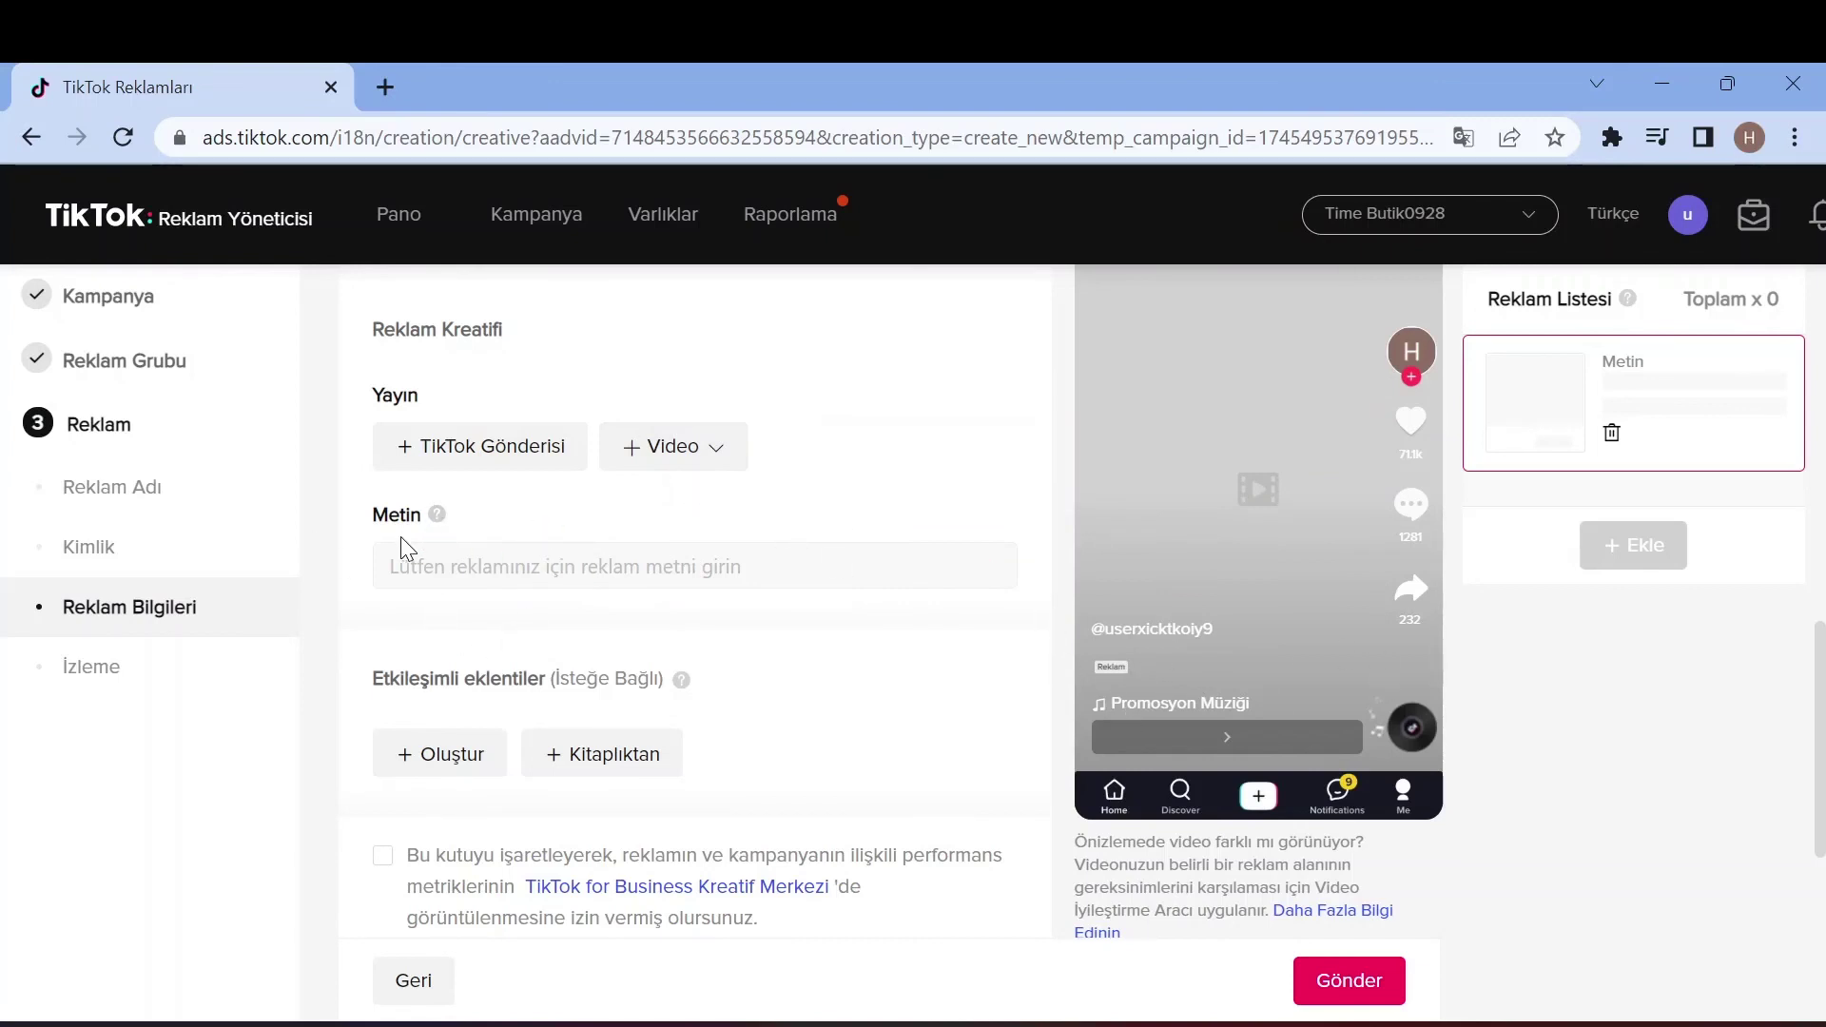
Examine the optional Etkileşimli eklentiler and the third-party İzleme URL fields for impressions and clicks
scroll(731, 550, "down", 3)
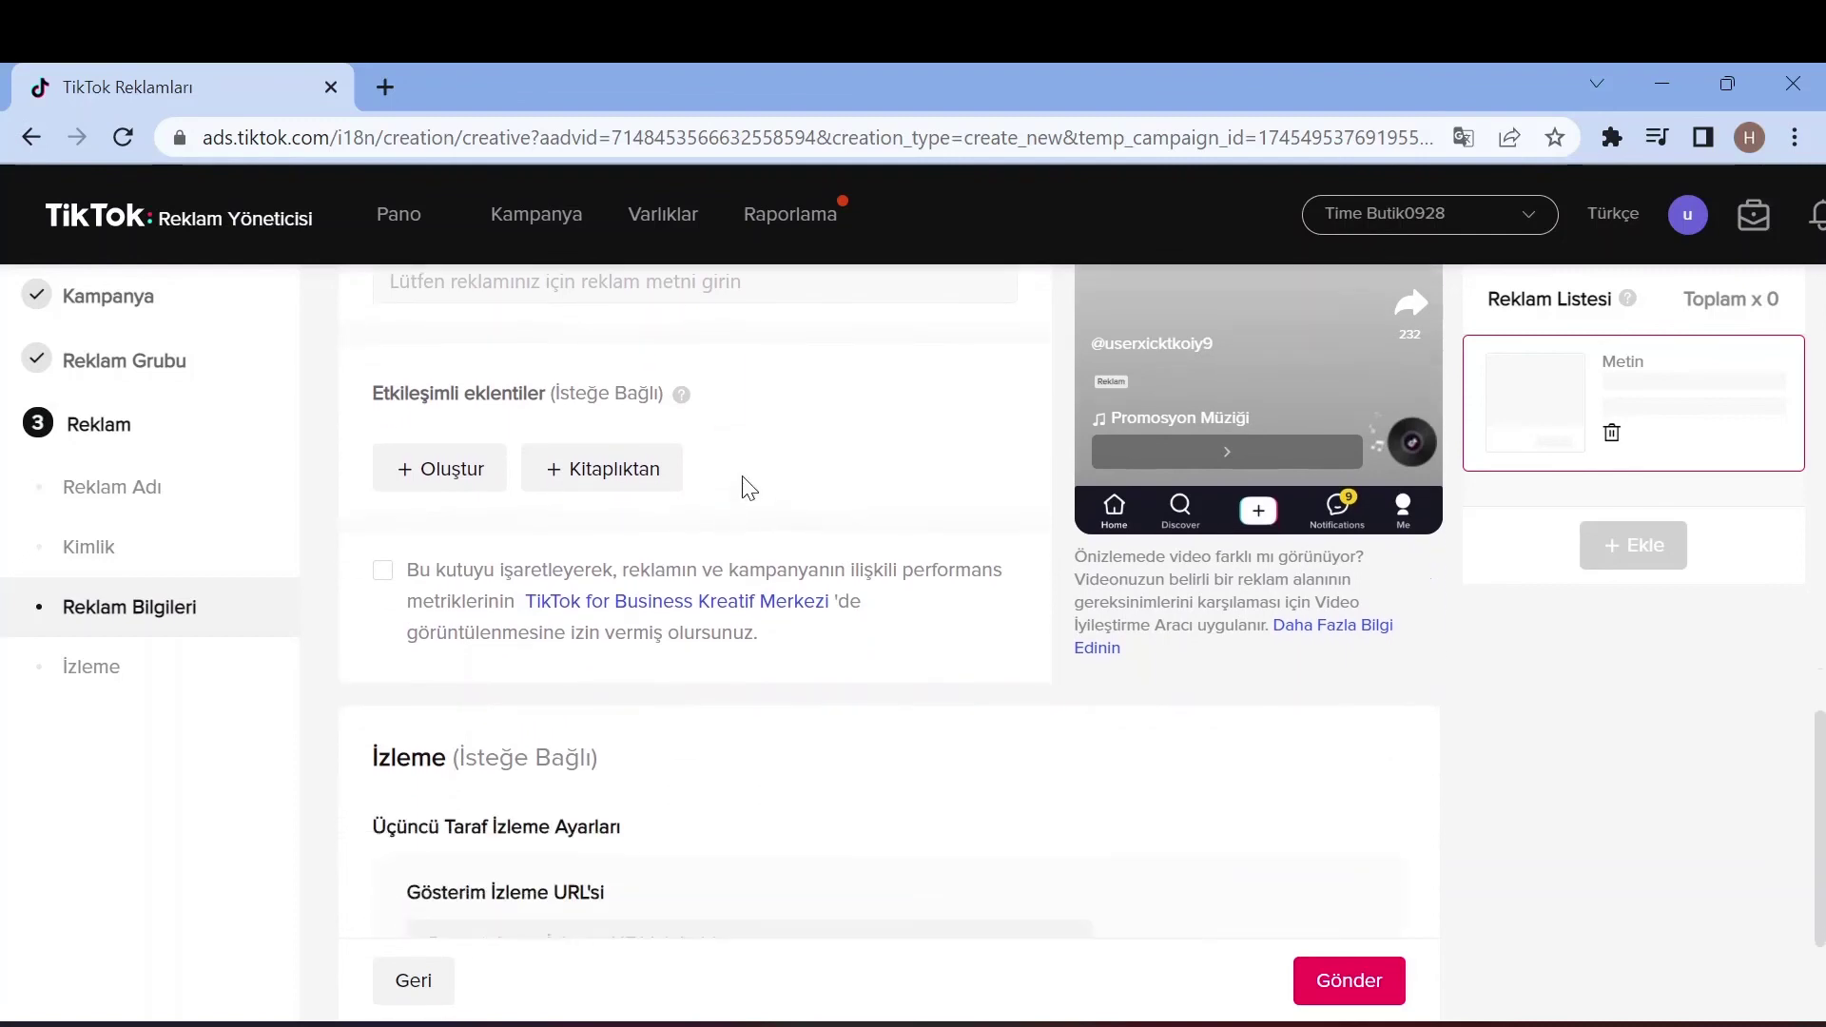
scroll(511, 442, "down", 3)
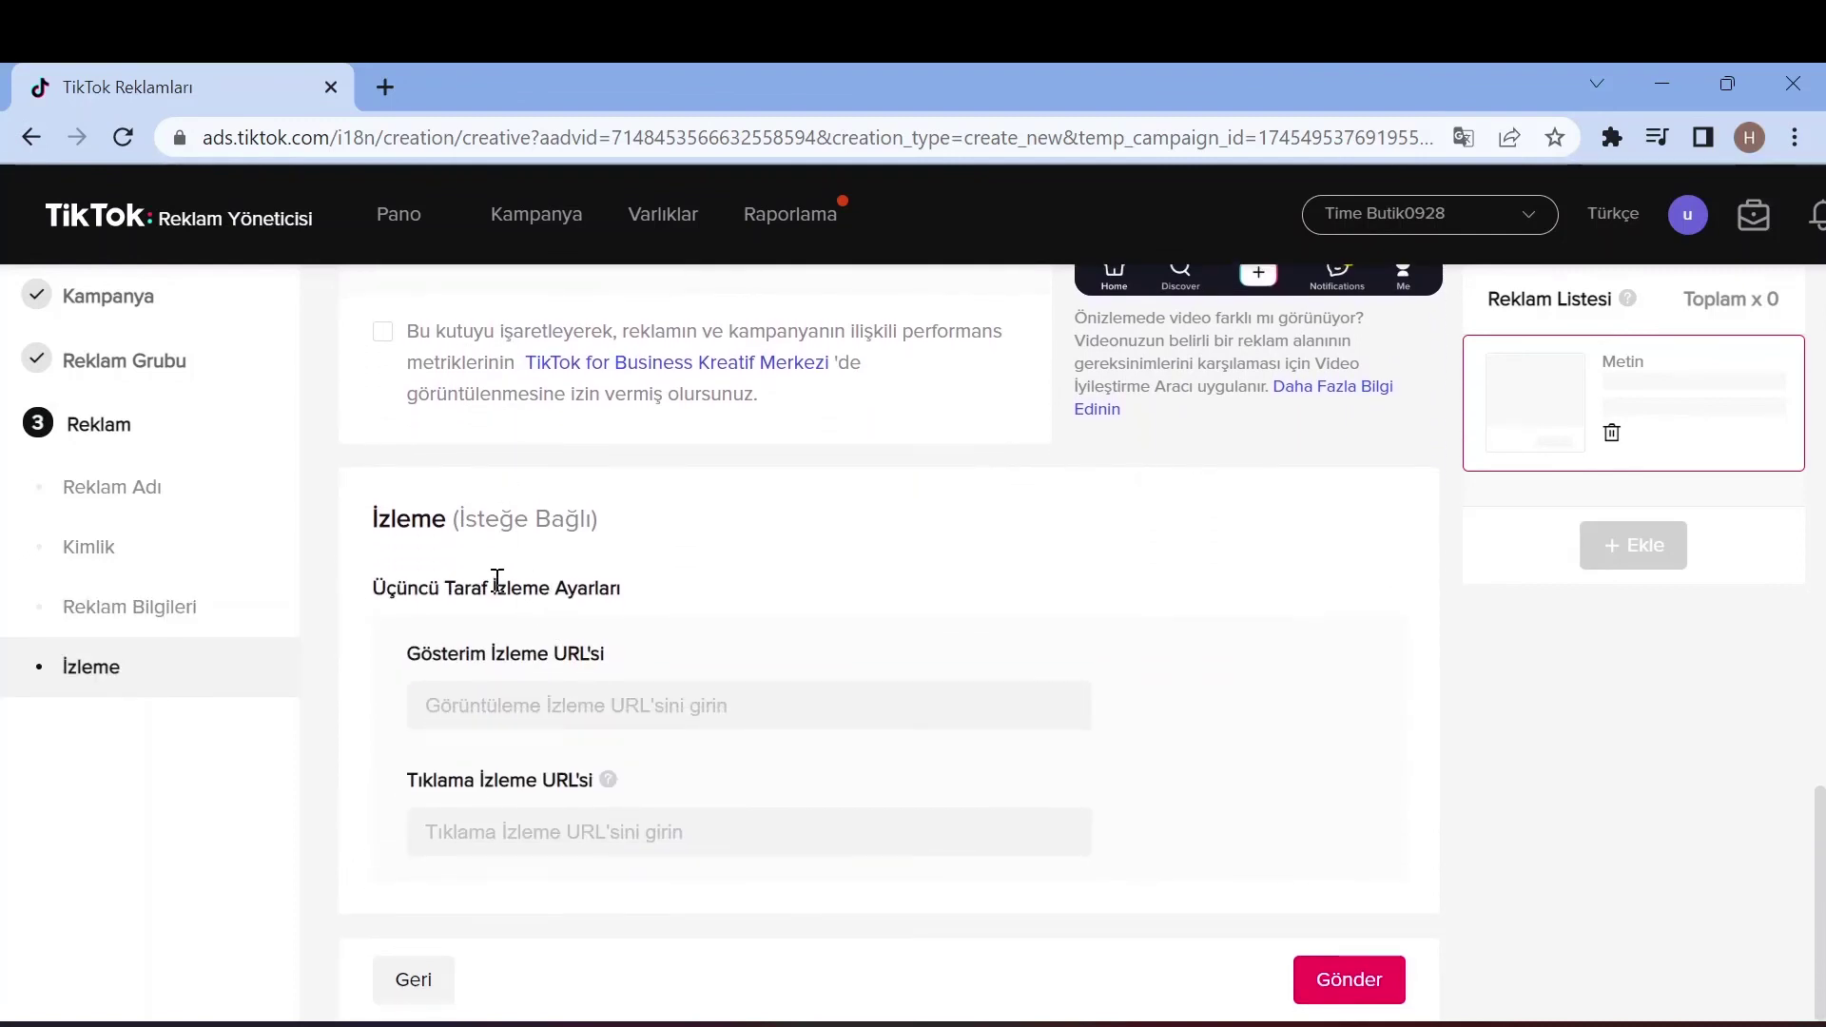
left_click(659, 718)
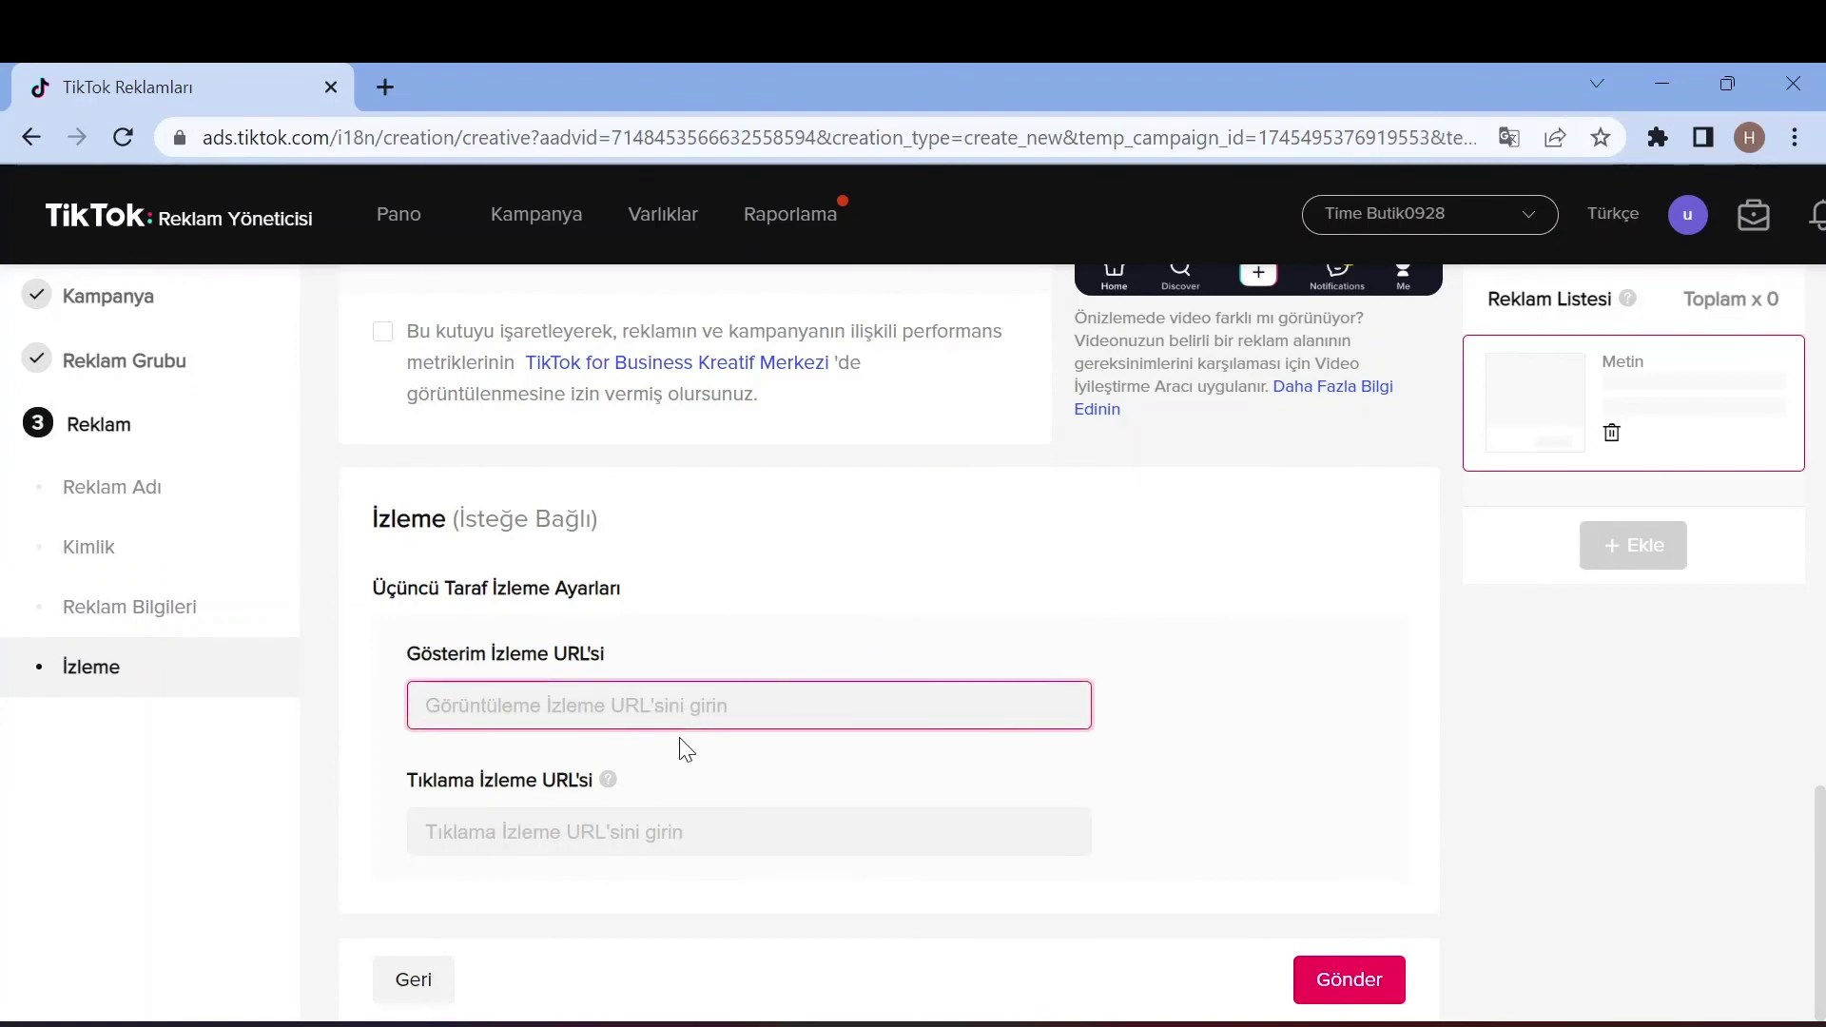
Try to submit the ad without adding a post or video
left_click(1343, 979)
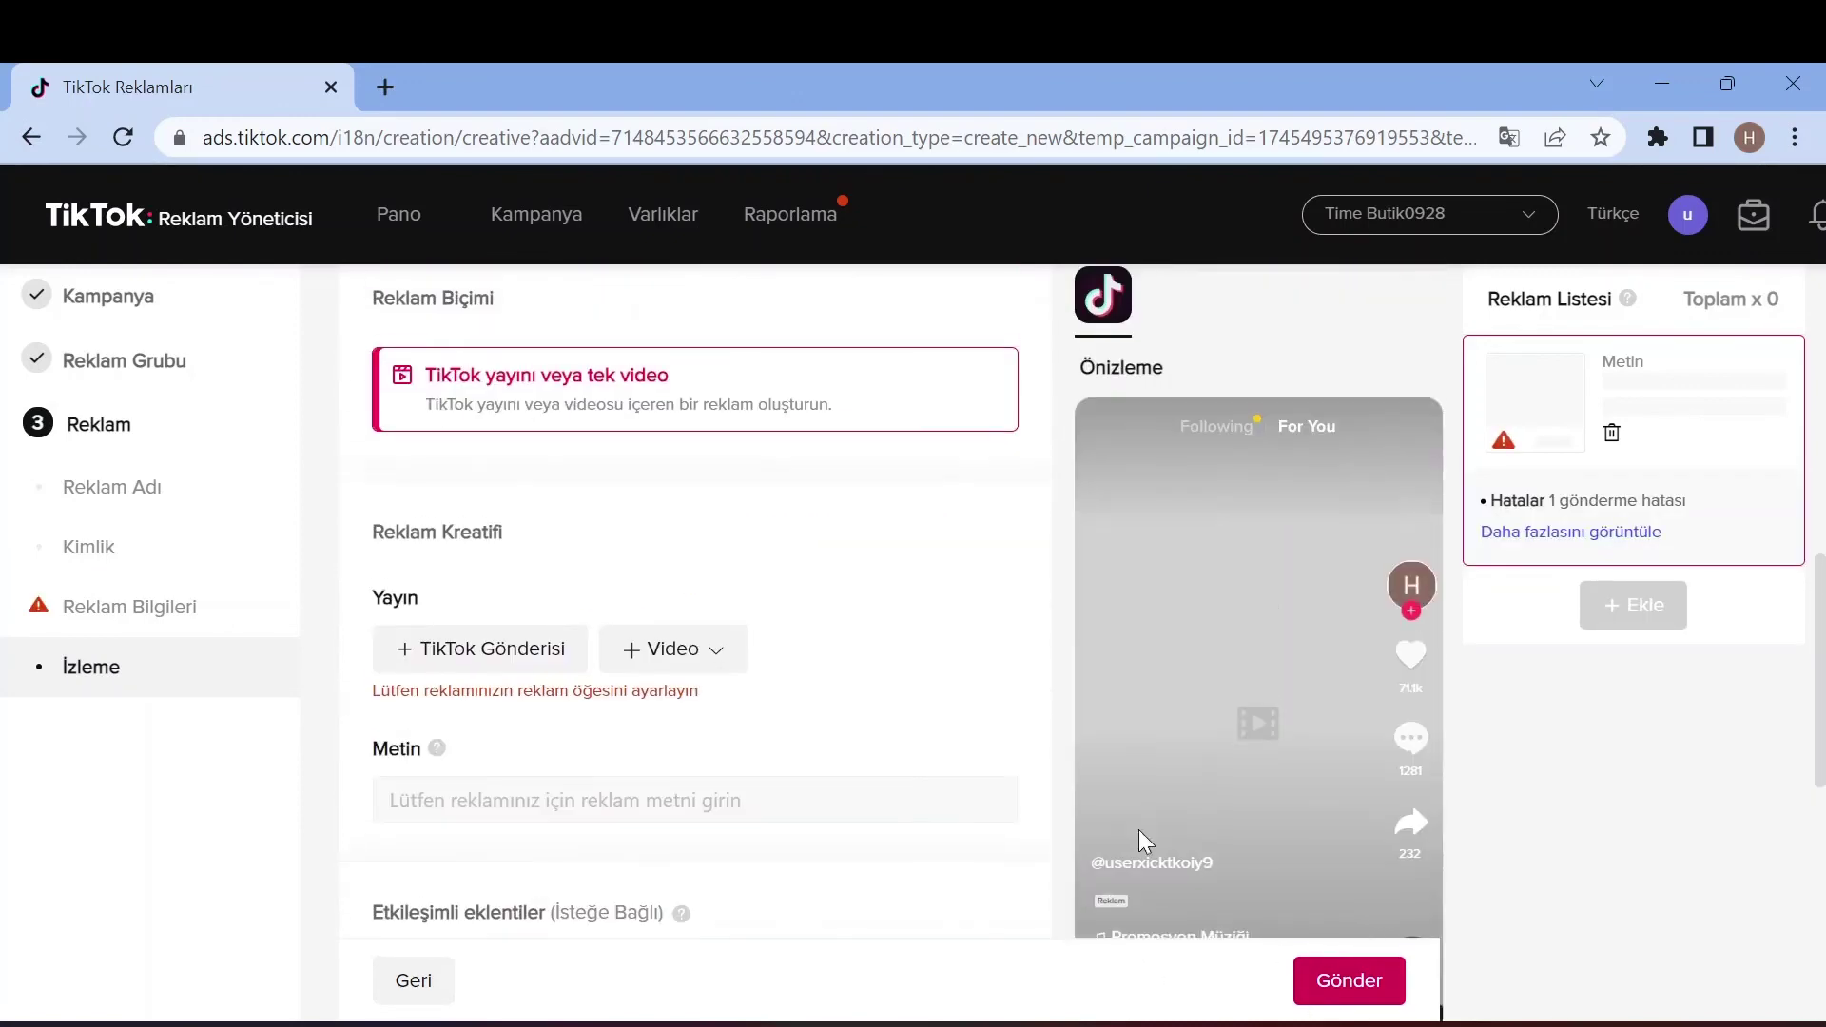
mouse_move(697, 243)
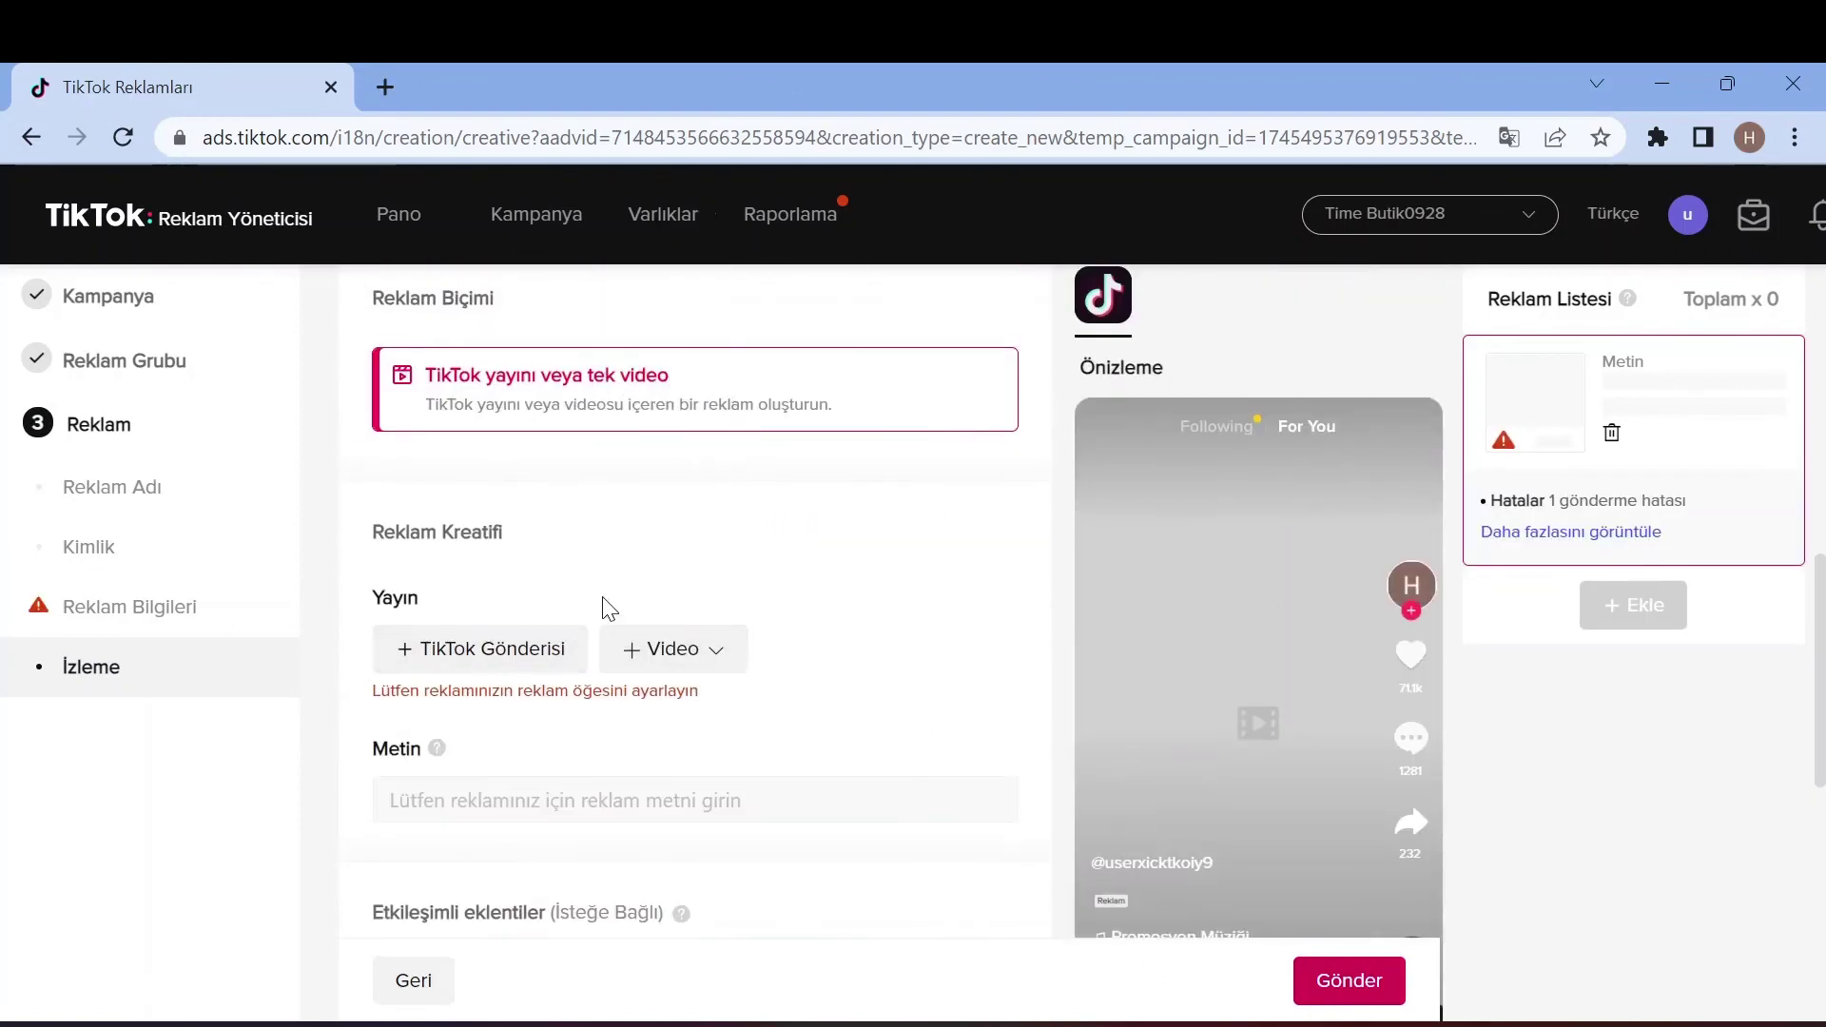